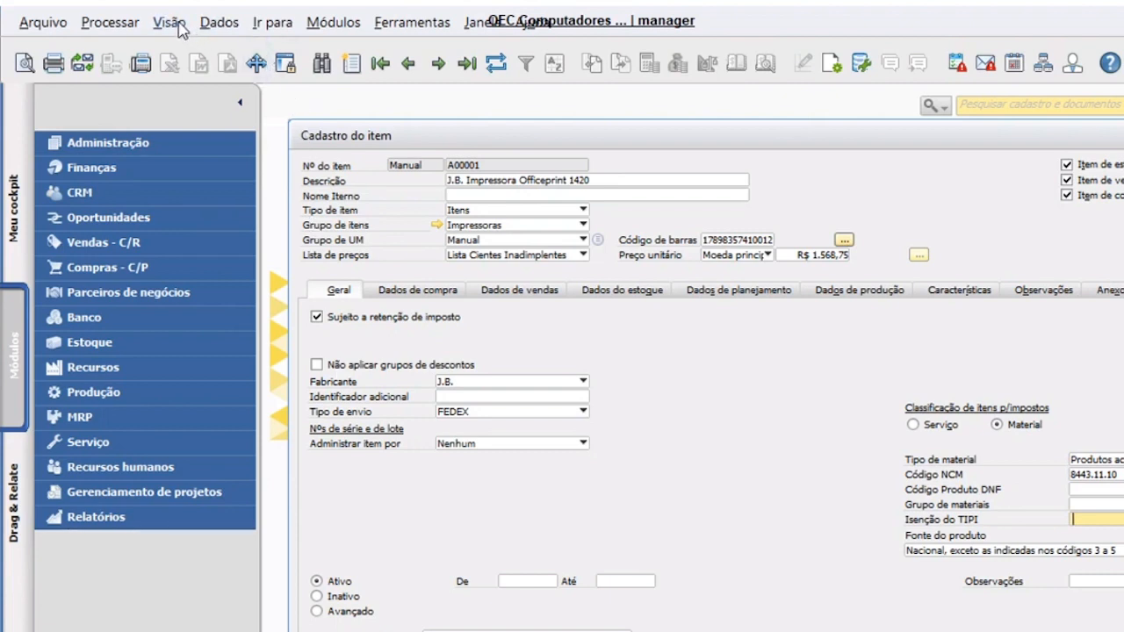
- Show system information on item A00001's master data form via Visão > Informações do sistema
left_click_drag(367, 140, 346, 120)
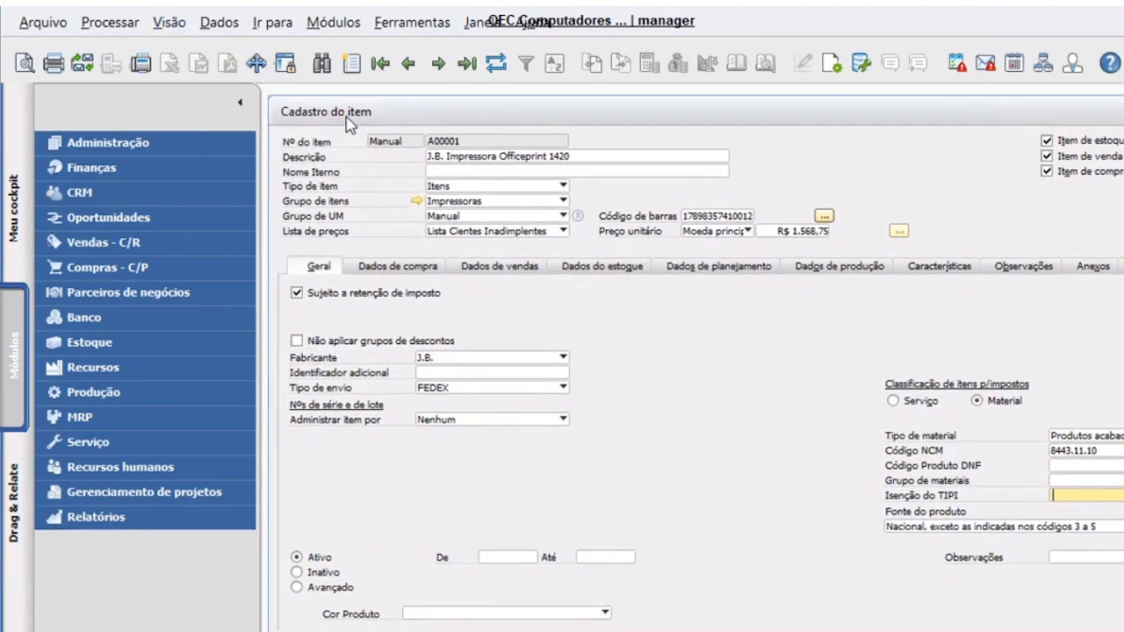
left_click(169, 27)
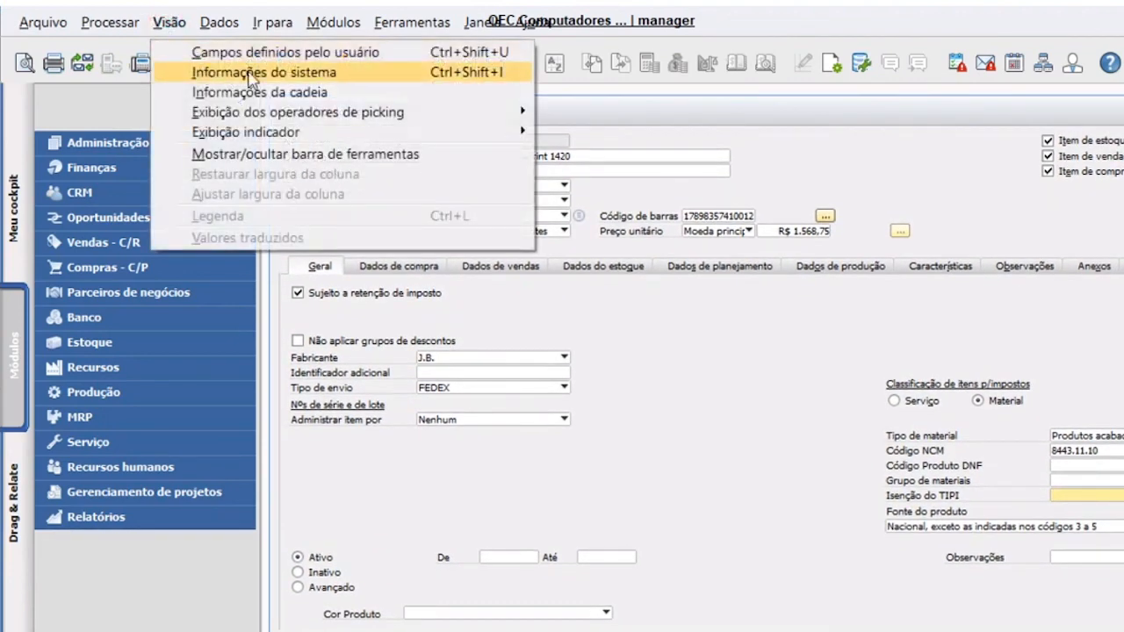
left_click(250, 74)
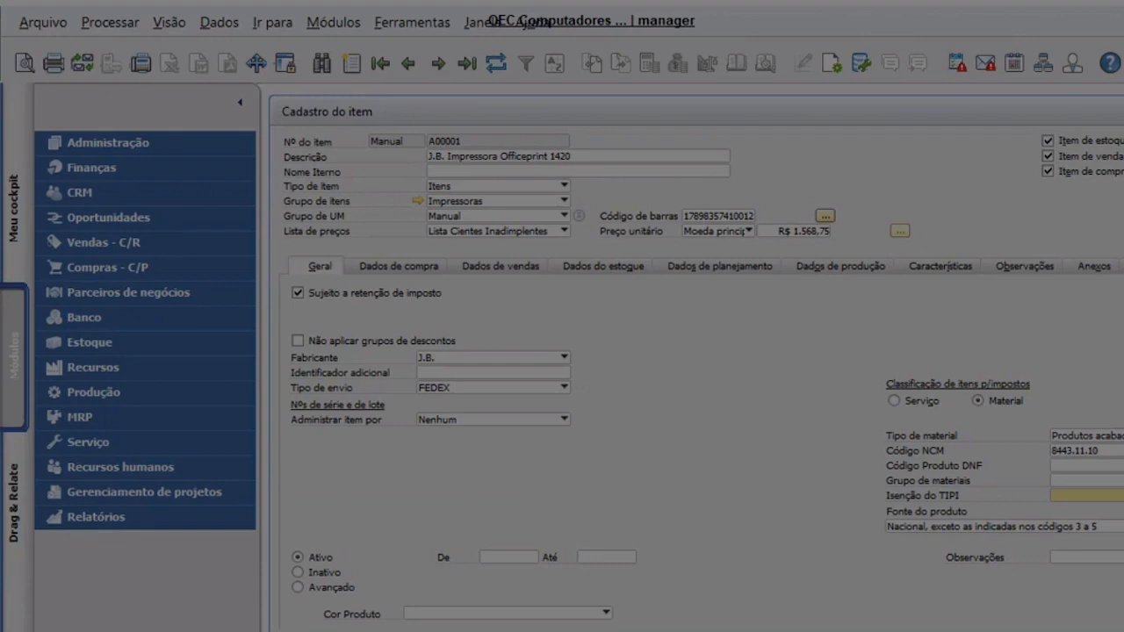
left_click(556, 557)
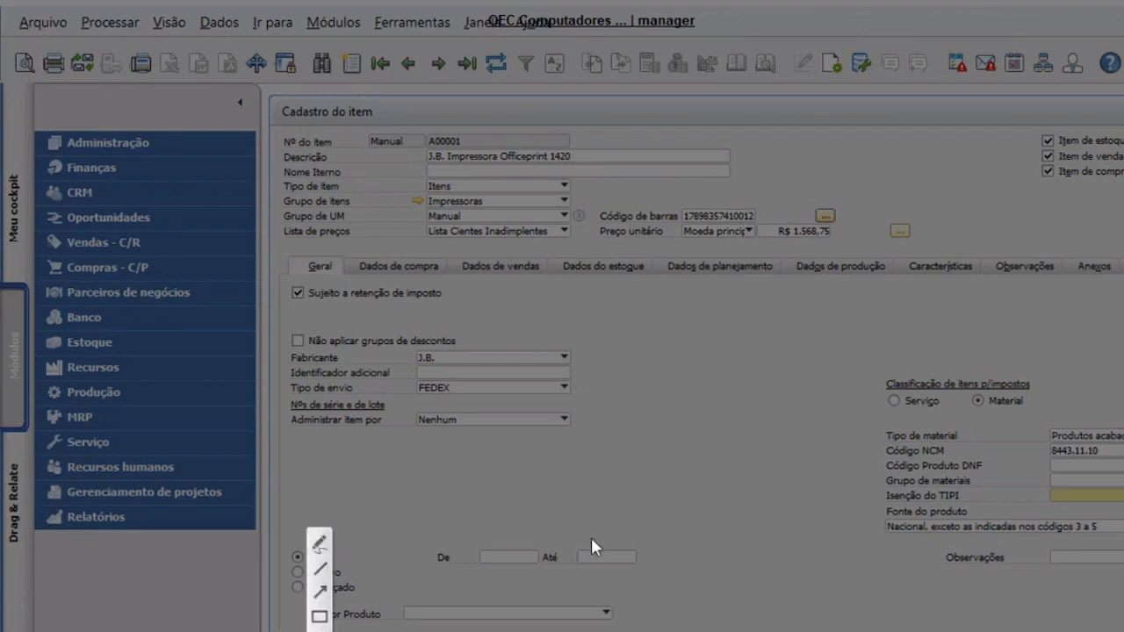
key("Escape")
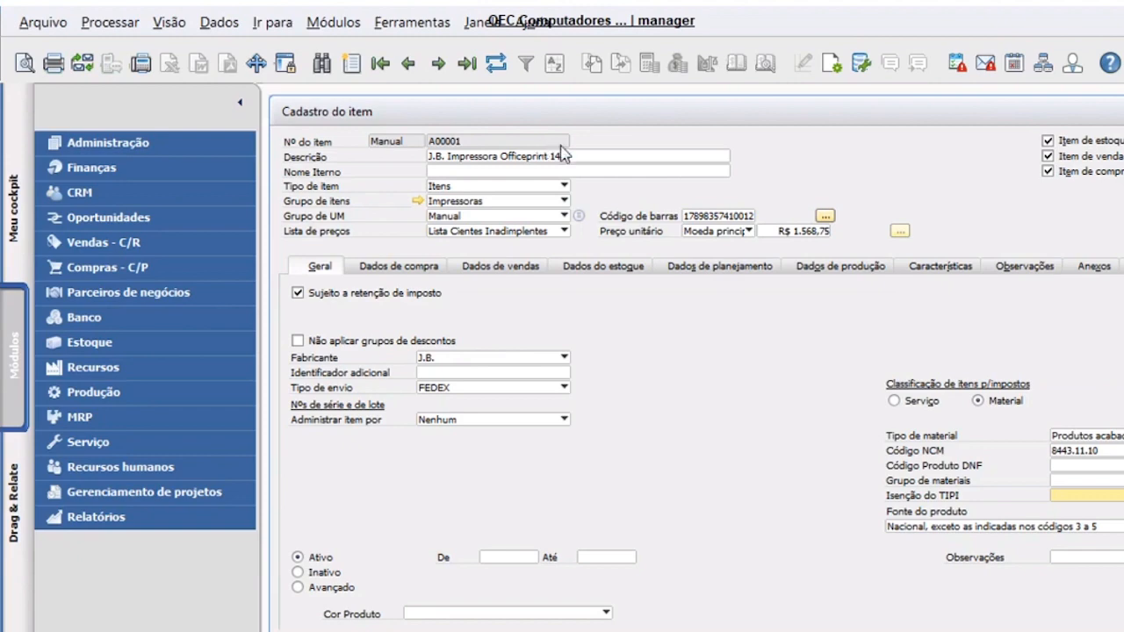
scroll(603, 274, "down", 2)
scroll(603, 298, "up", 2)
- Open the Gerador de consultas and add the OITM table to the query
left_click(411, 27)
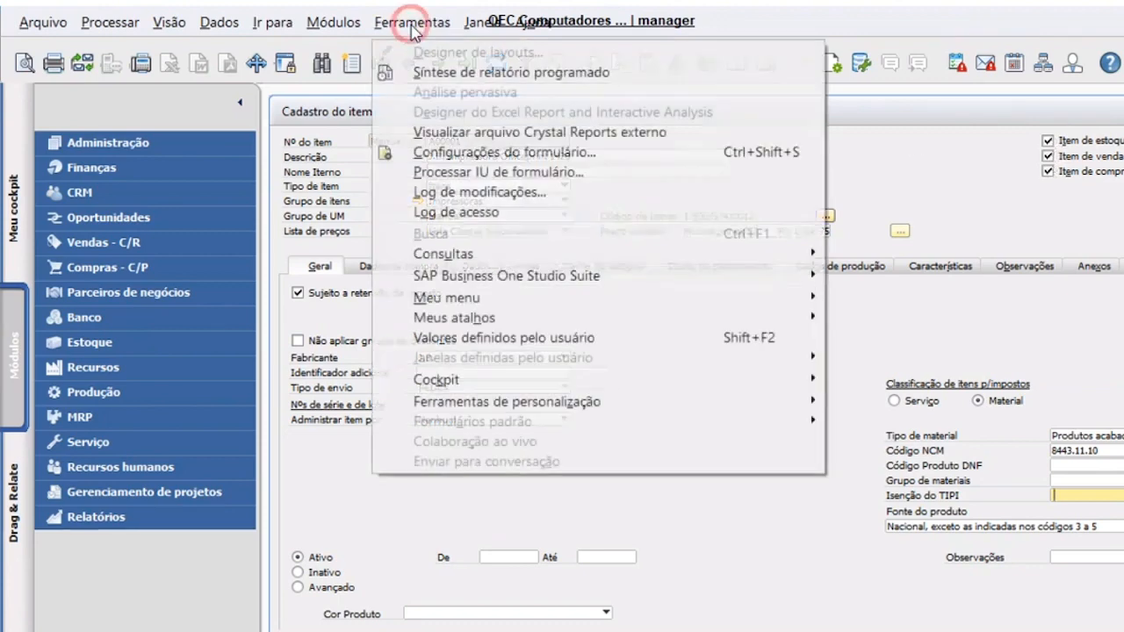
mouse_move(459, 254)
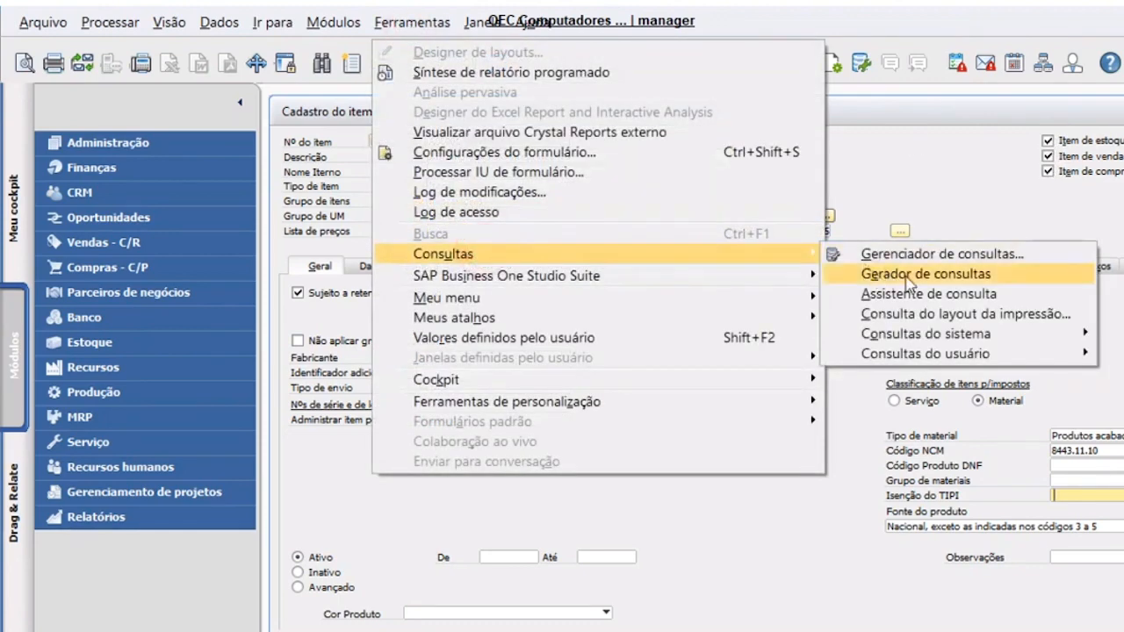
left_click(906, 276)
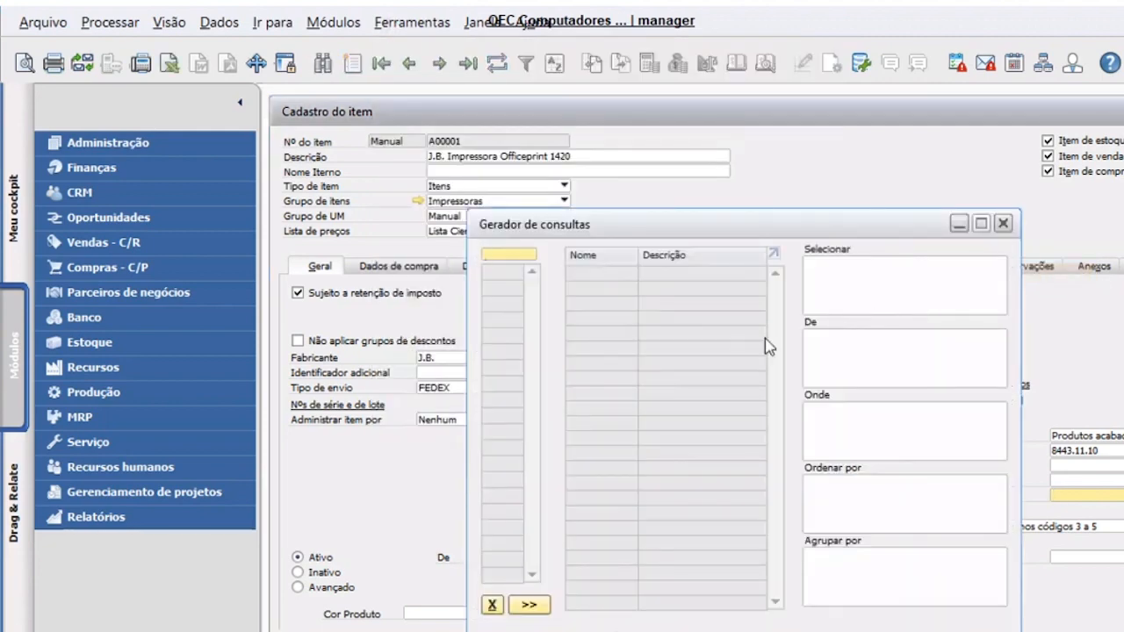
left_click_drag(658, 224, 813, 211)
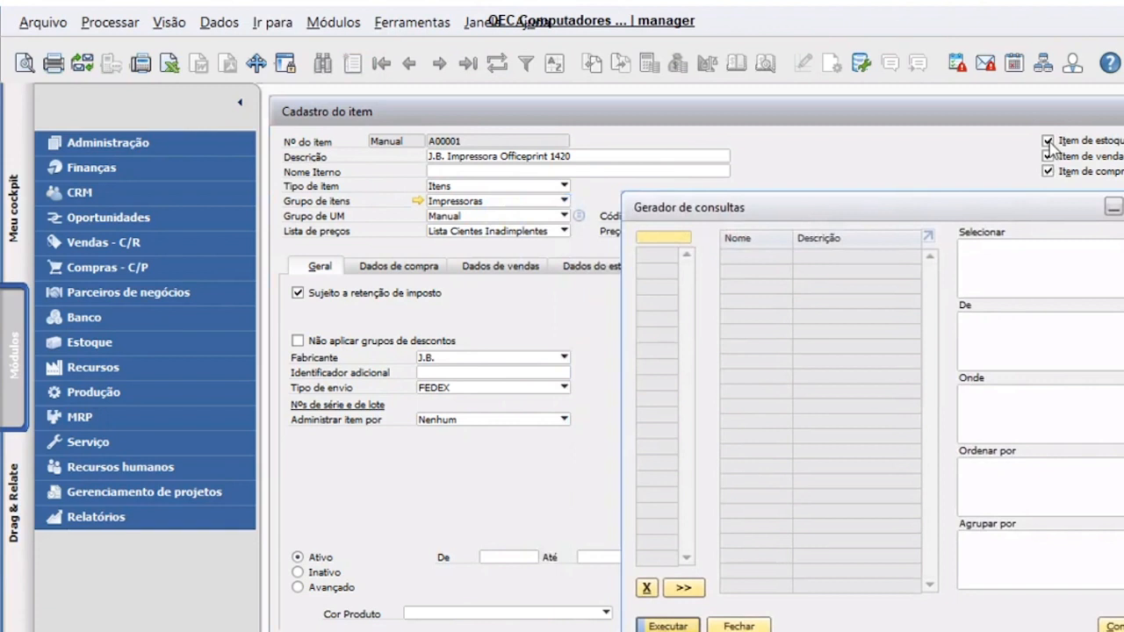
left_click(672, 239)
type("oitm")
key("Return")
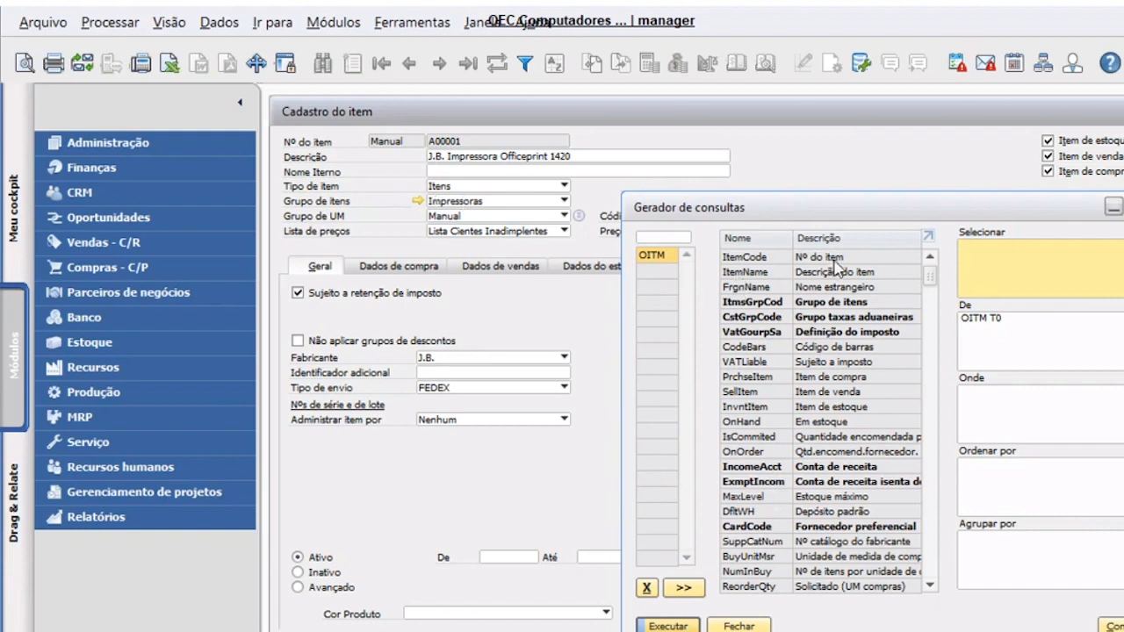
- Select the ItemCode, ItemName and InvntItem fields and execute the query
left_click(990, 261)
double_click(830, 258)
double_click(831, 272)
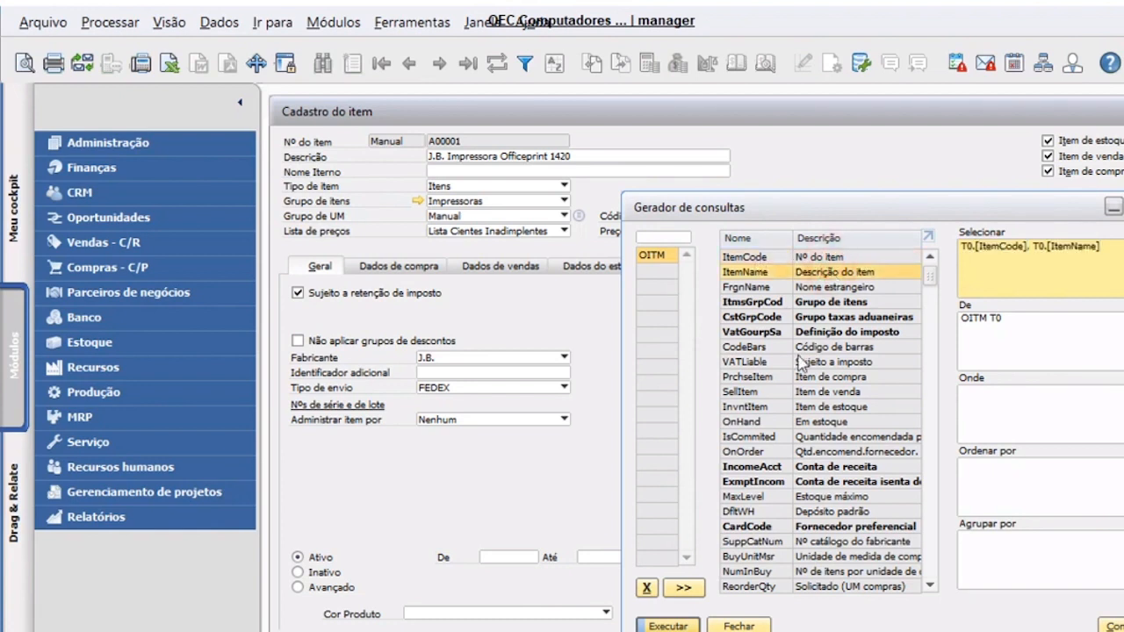
double_click(838, 415)
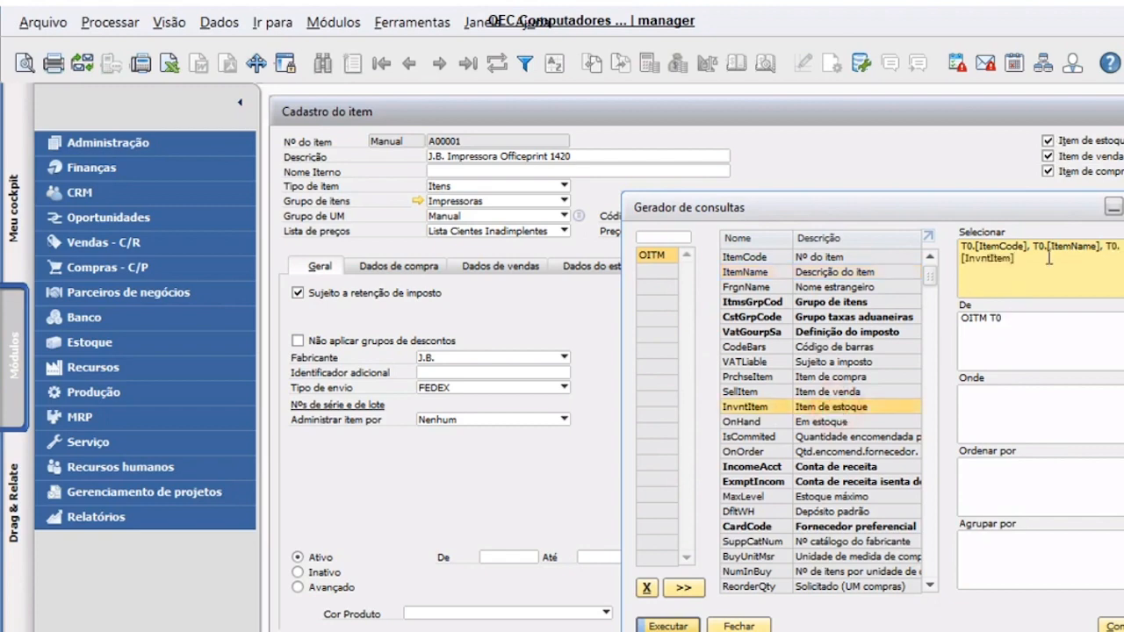
left_click(668, 625)
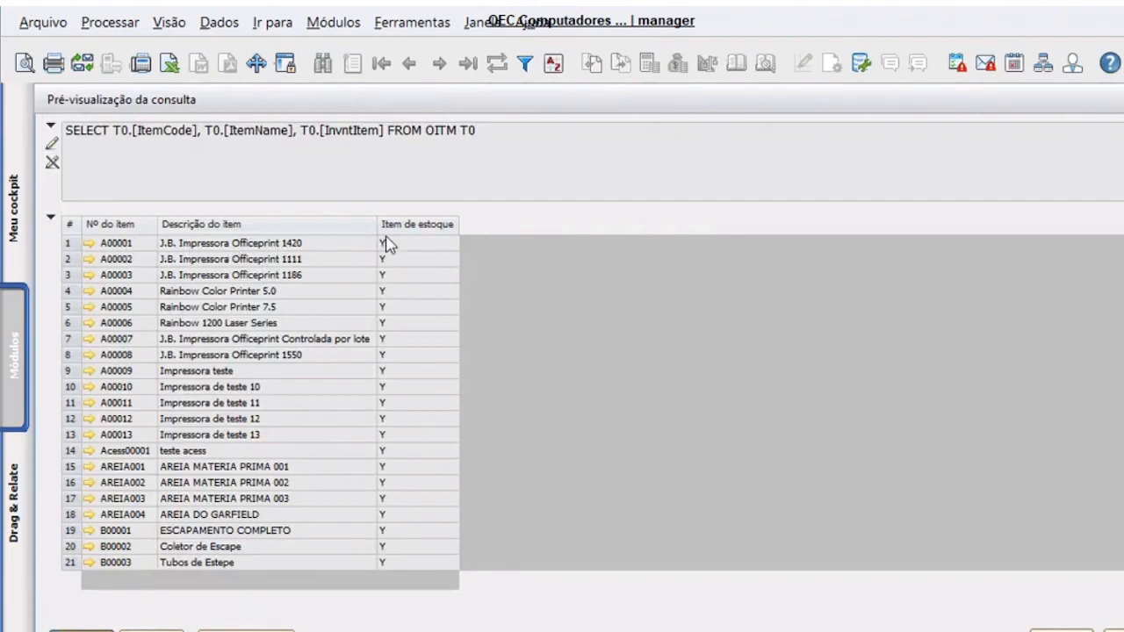
- Open item A00001 from the results, close it, then close the preview and Gerador de consultas
left_click(91, 241)
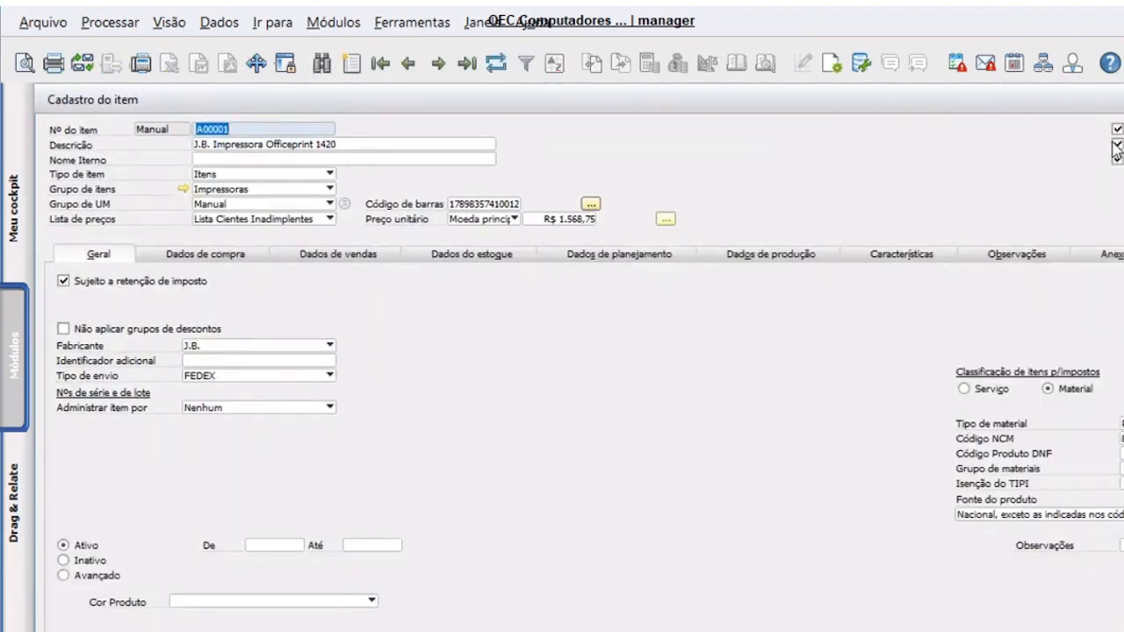
left_click(1123, 99)
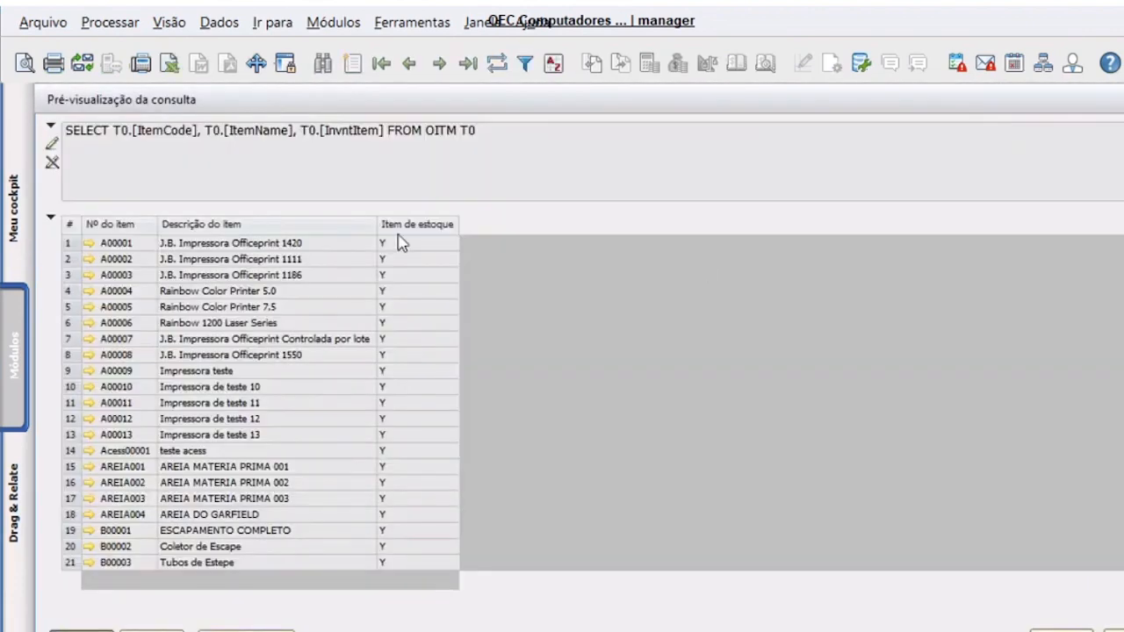
left_click(177, 631)
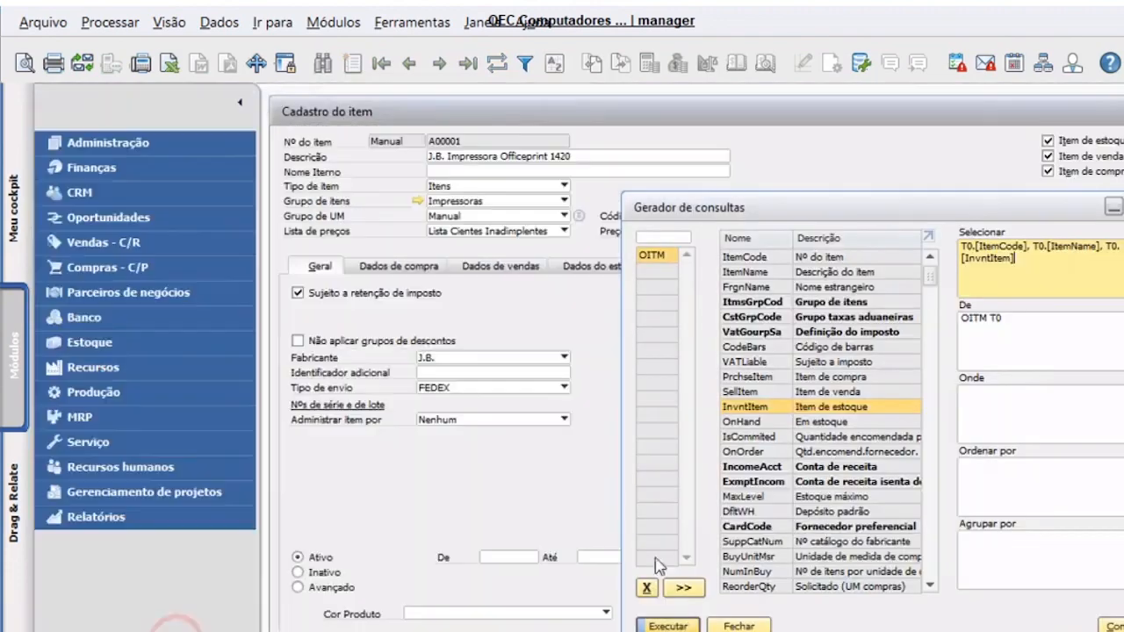
left_click(738, 626)
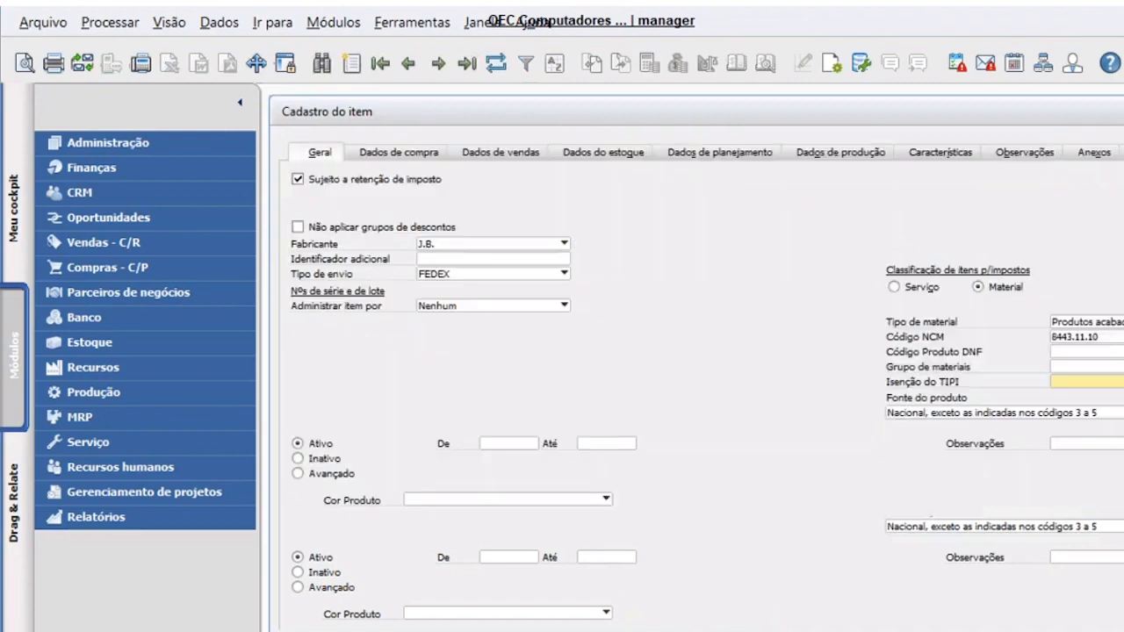
scroll(736, 527, "down", 2)
scroll(349, 428, "up", 2)
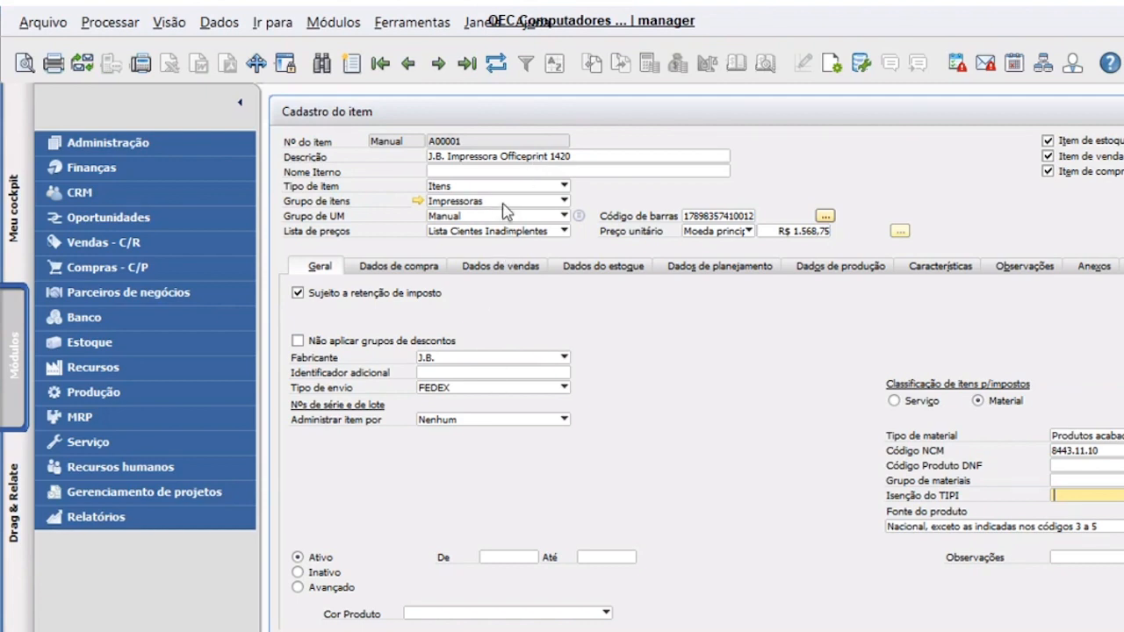
left_click(411, 21)
mouse_move(496, 254)
left_click(922, 274)
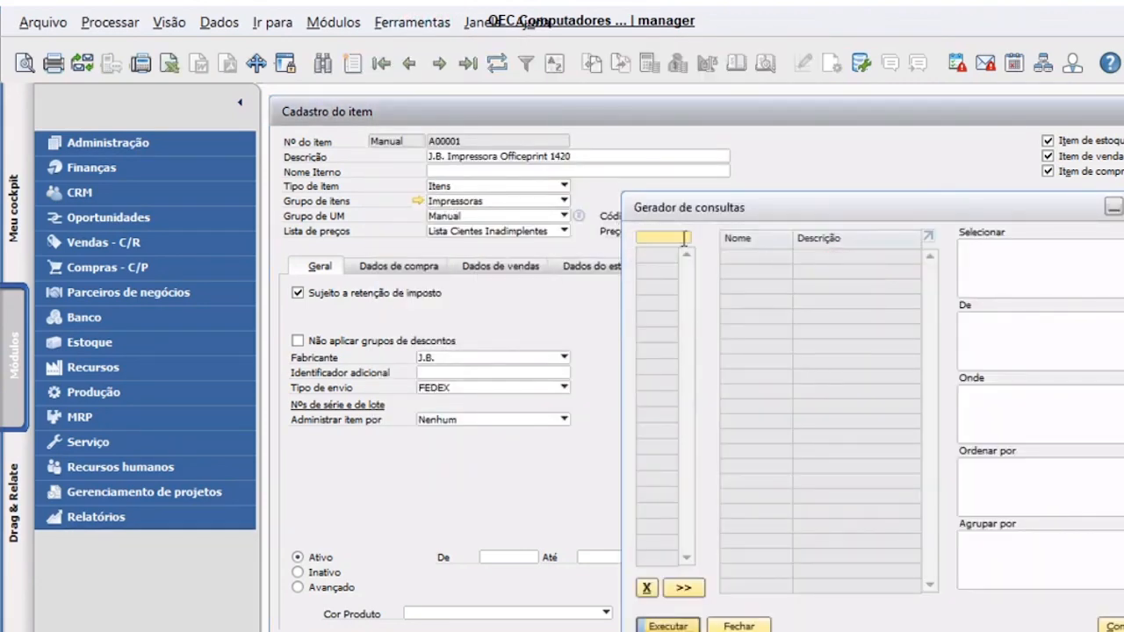
type("OITM")
key("Return")
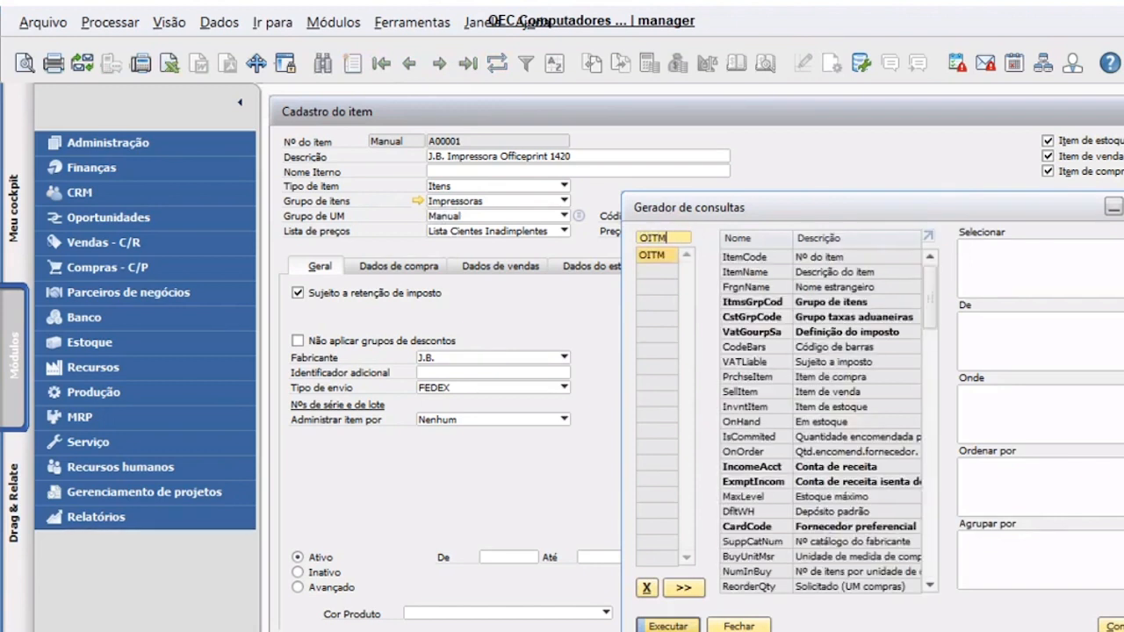
double_click(851, 256)
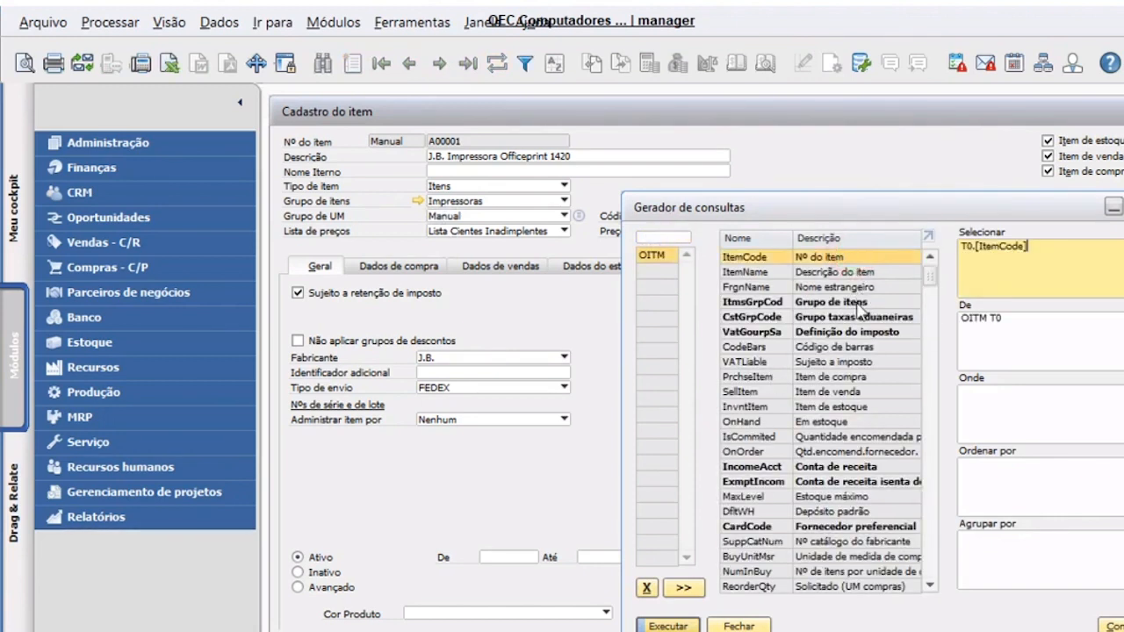
double_click(861, 302)
left_click(656, 626)
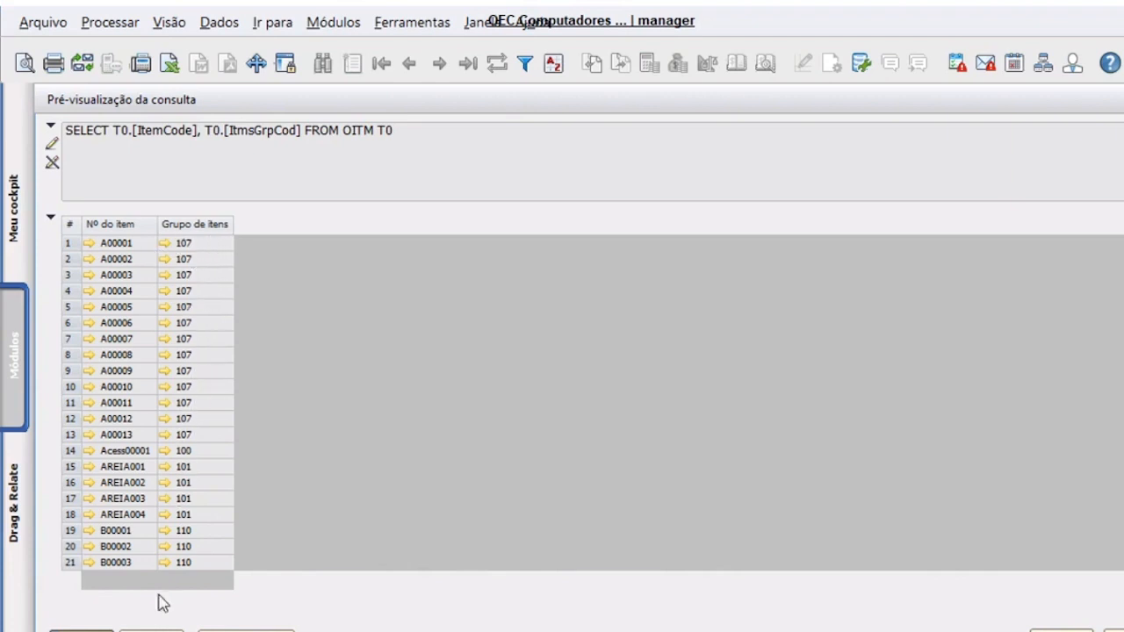
left_click(153, 627)
left_click(752, 616)
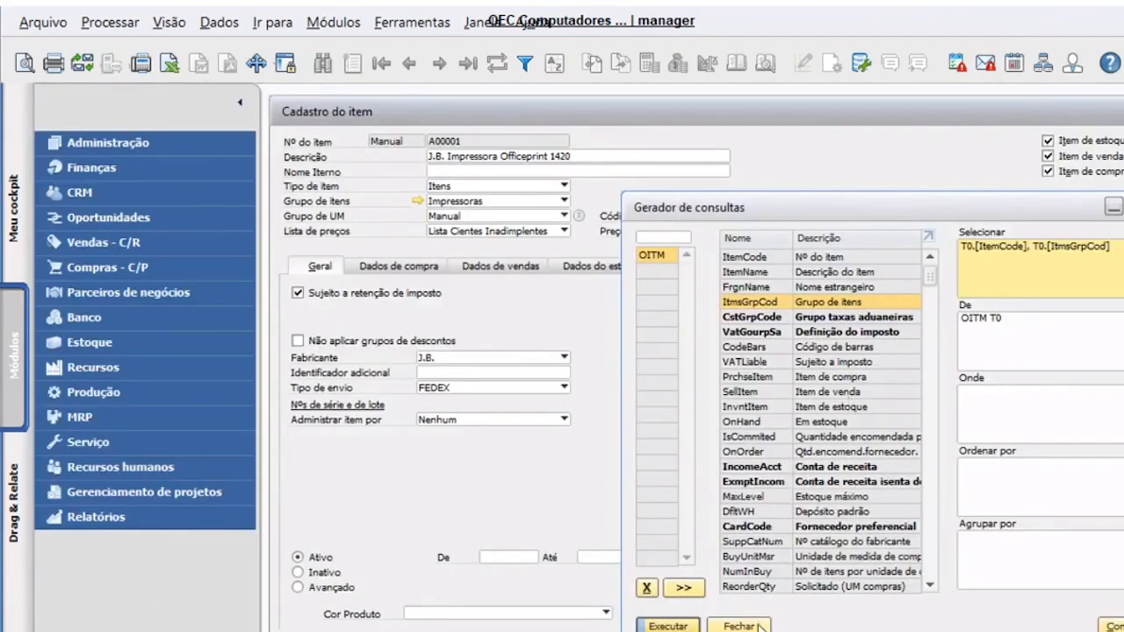
left_click(777, 339)
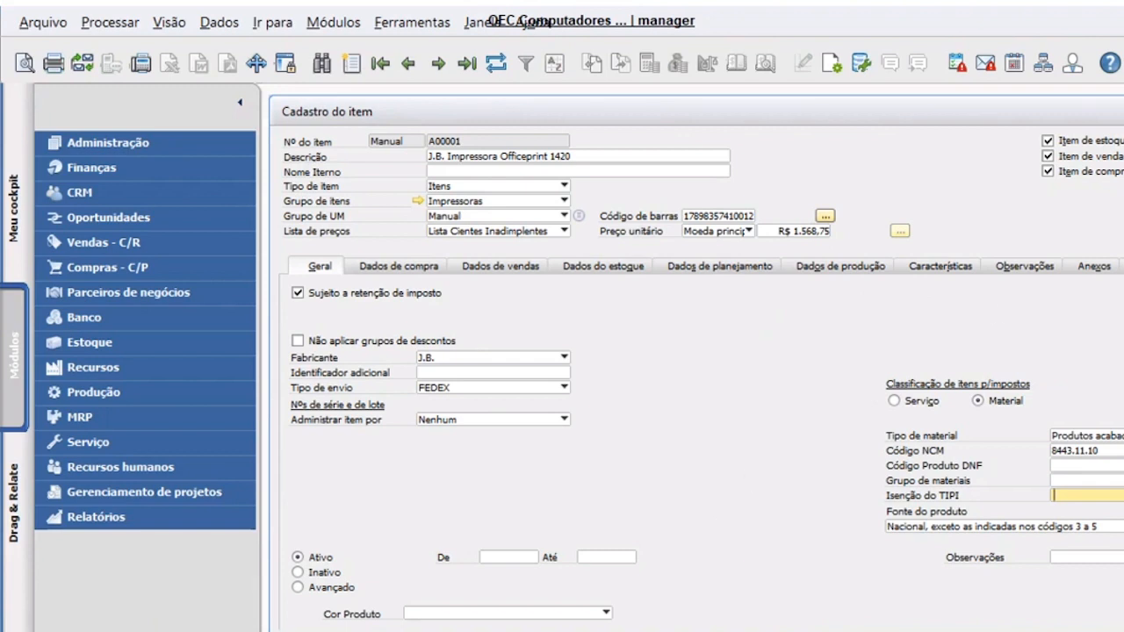
- Create the item group 'Teste Importação' from the Grupo de itens list, then close the form unsaved
left_click(521, 204)
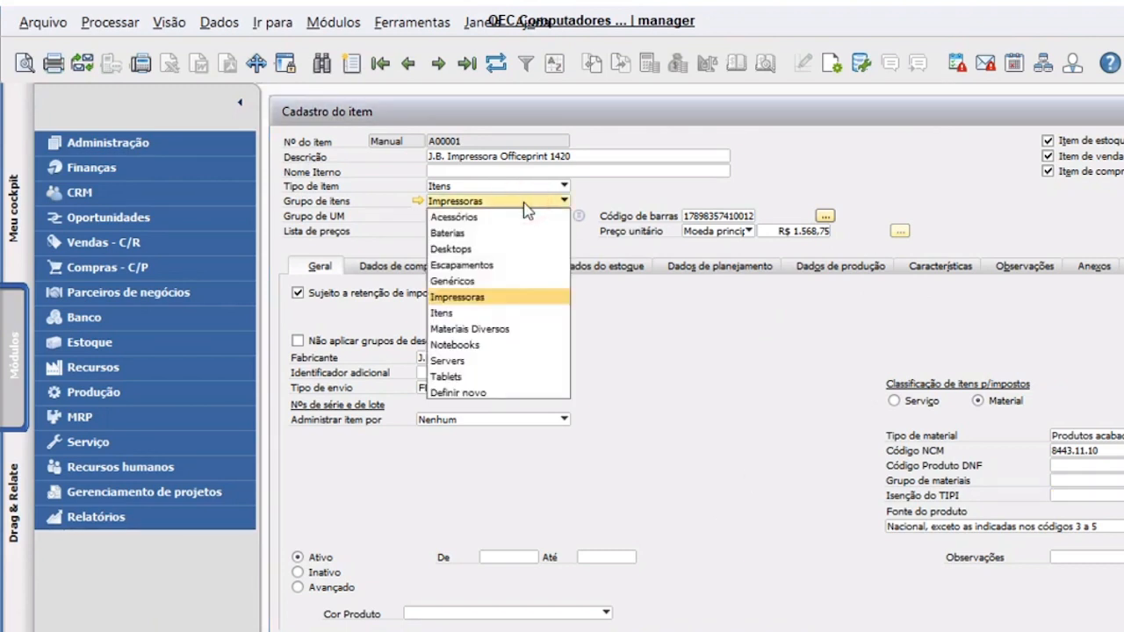
left_click(522, 393)
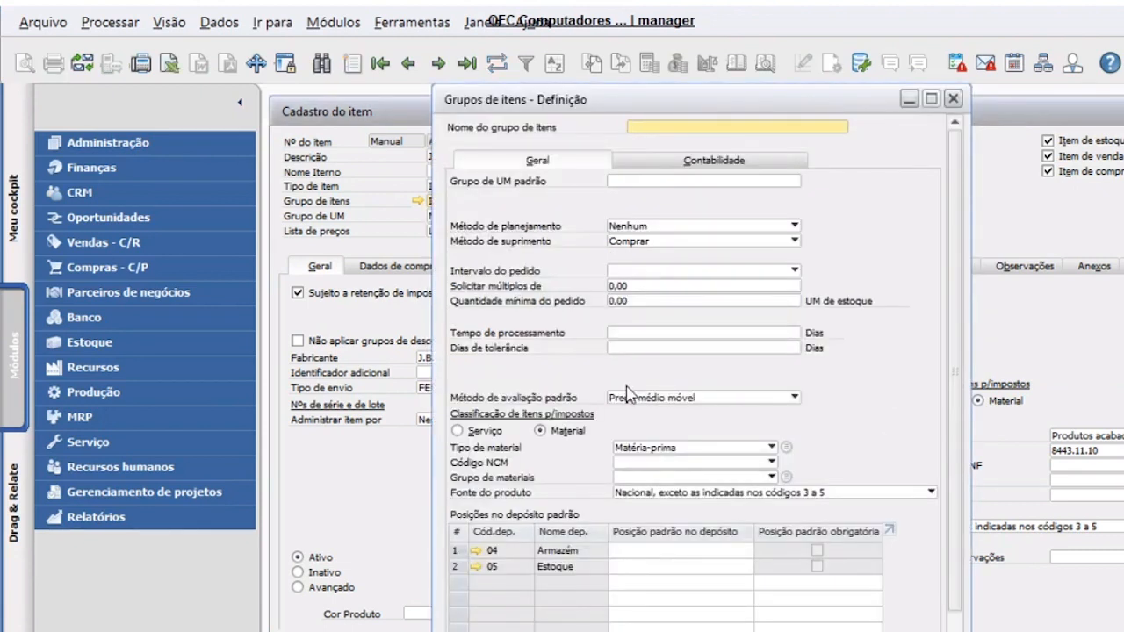
type("tES")
left_click(956, 627)
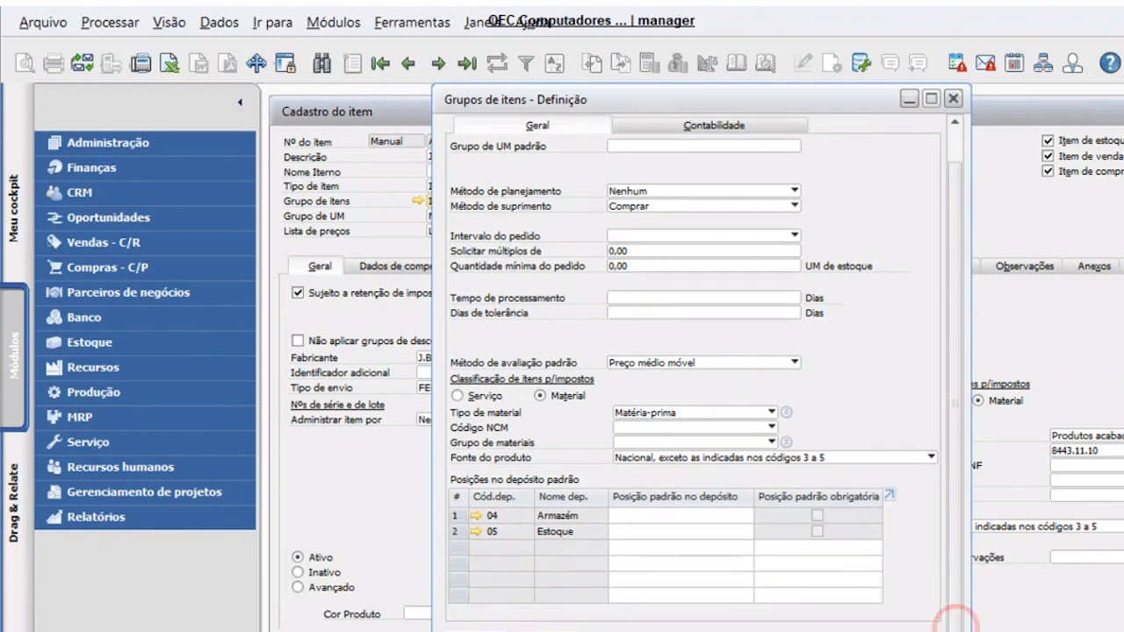
left_click(491, 631)
left_click(481, 393)
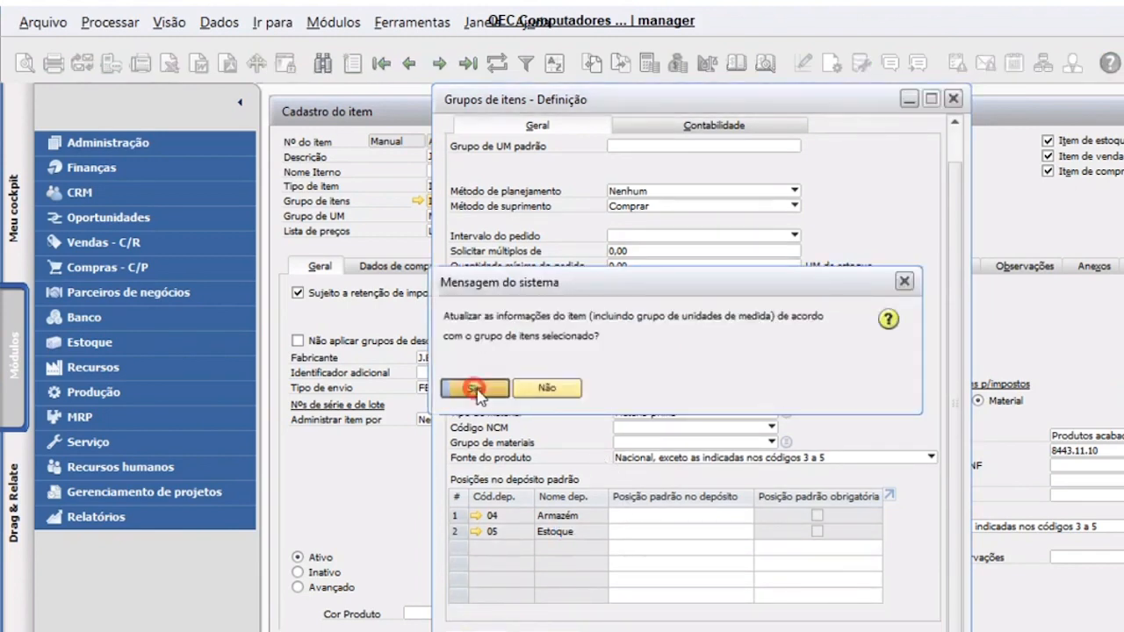
left_click(690, 394)
key("Escape")
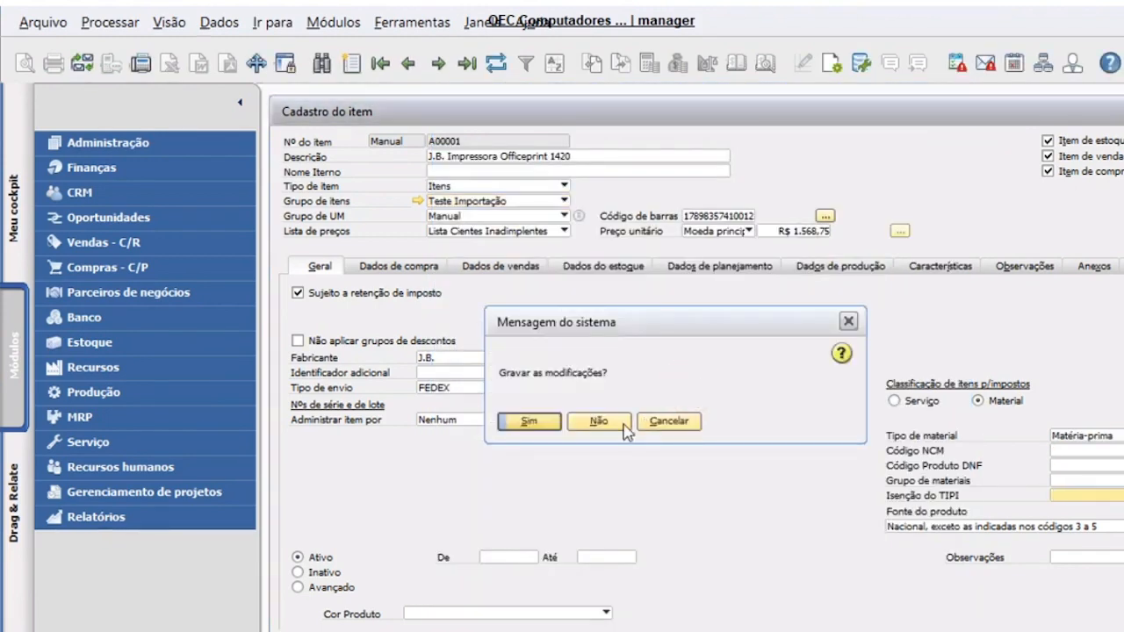
left_click(597, 422)
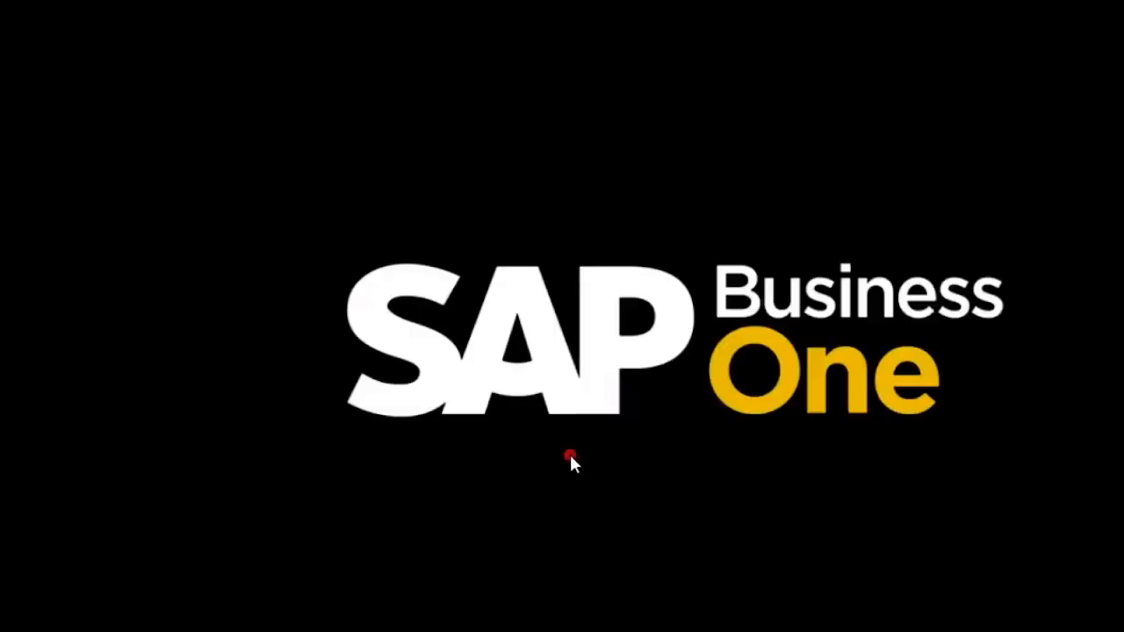
- Browse to C:\Arquivos de Programas\SAP\Data Transfer Workbench\Templates\Templates in File Explorer
mouse_move(162, 631)
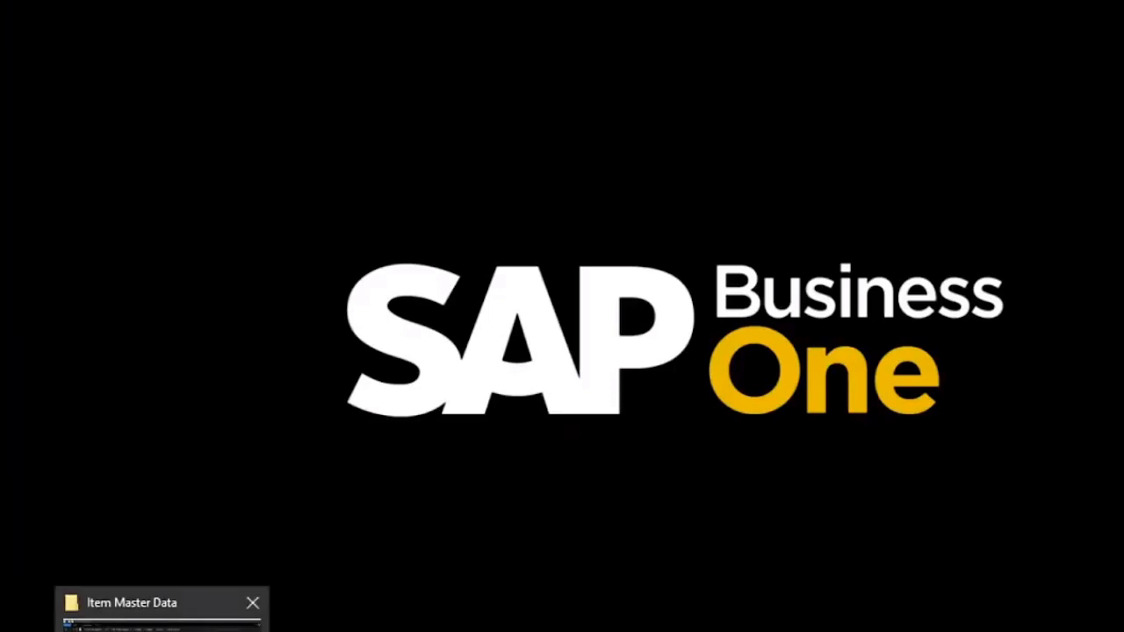
left_click(163, 625)
left_click(140, 394)
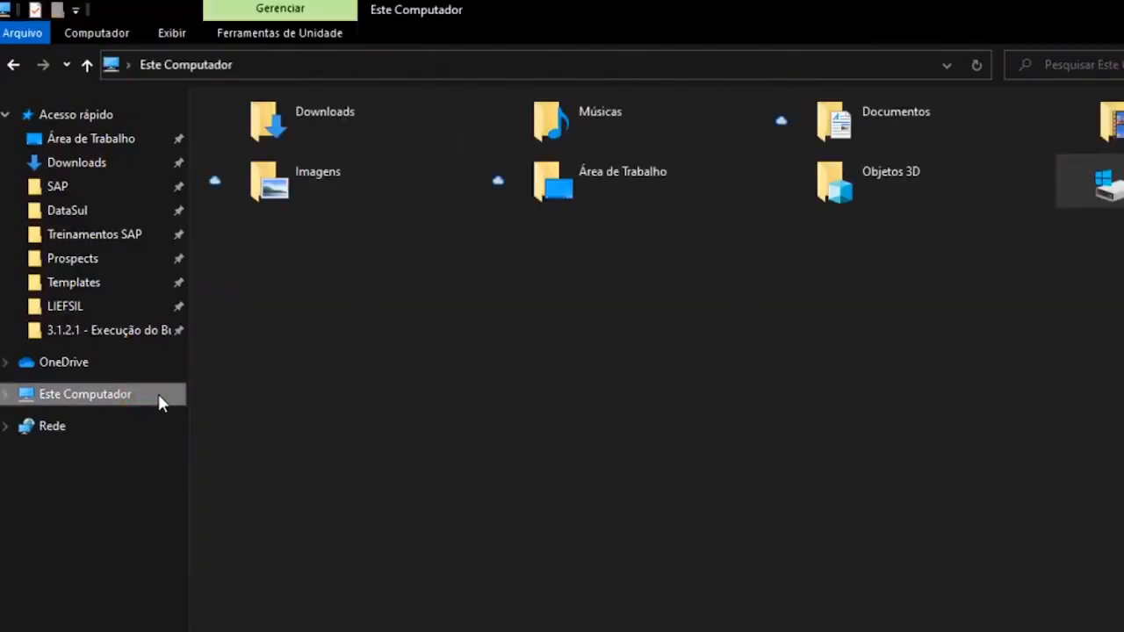
double_click(1097, 180)
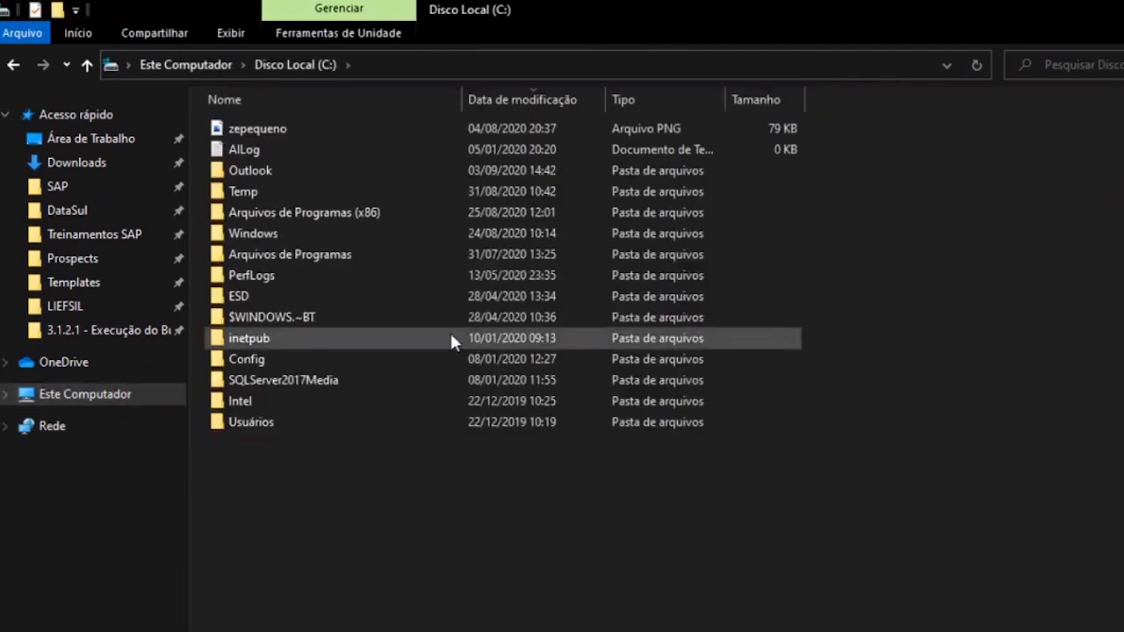
left_click(383, 254)
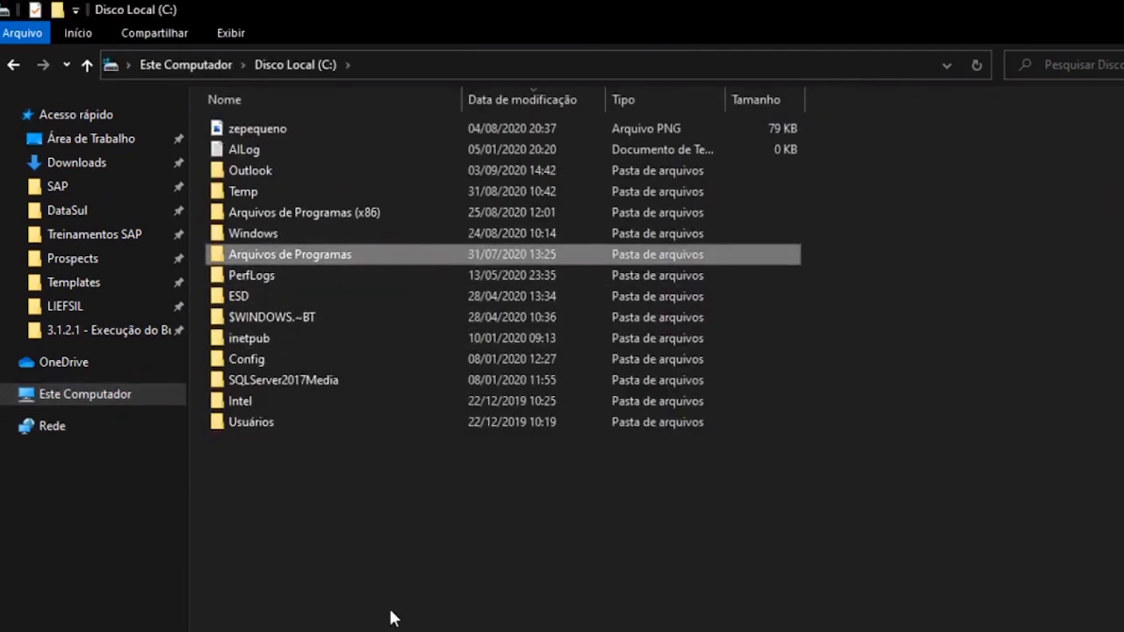
key("Return")
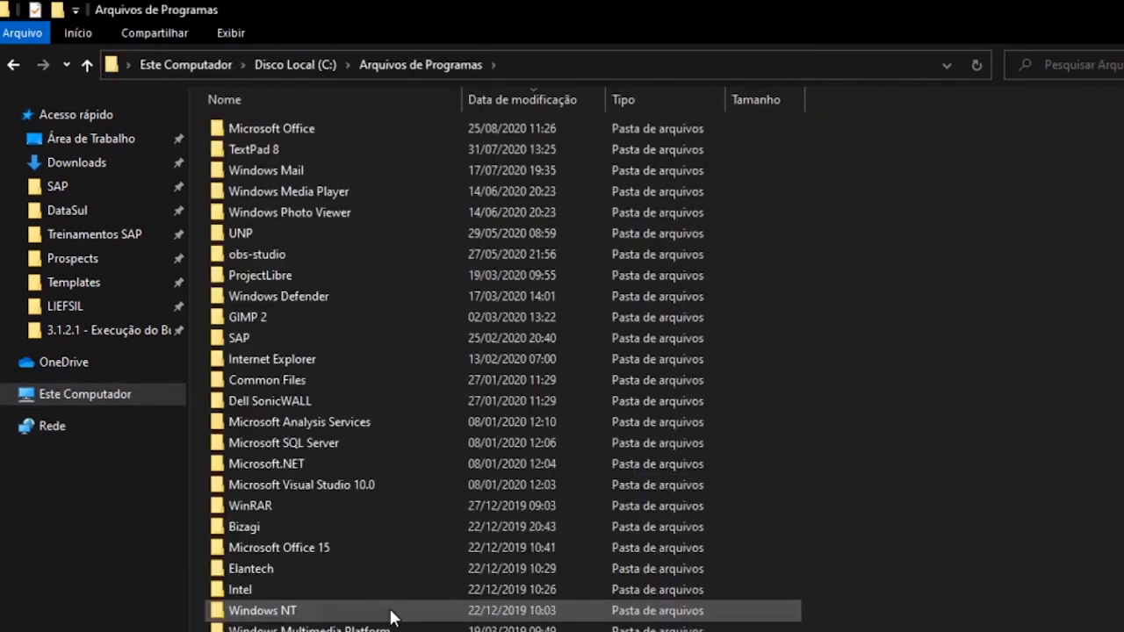
double_click(284, 335)
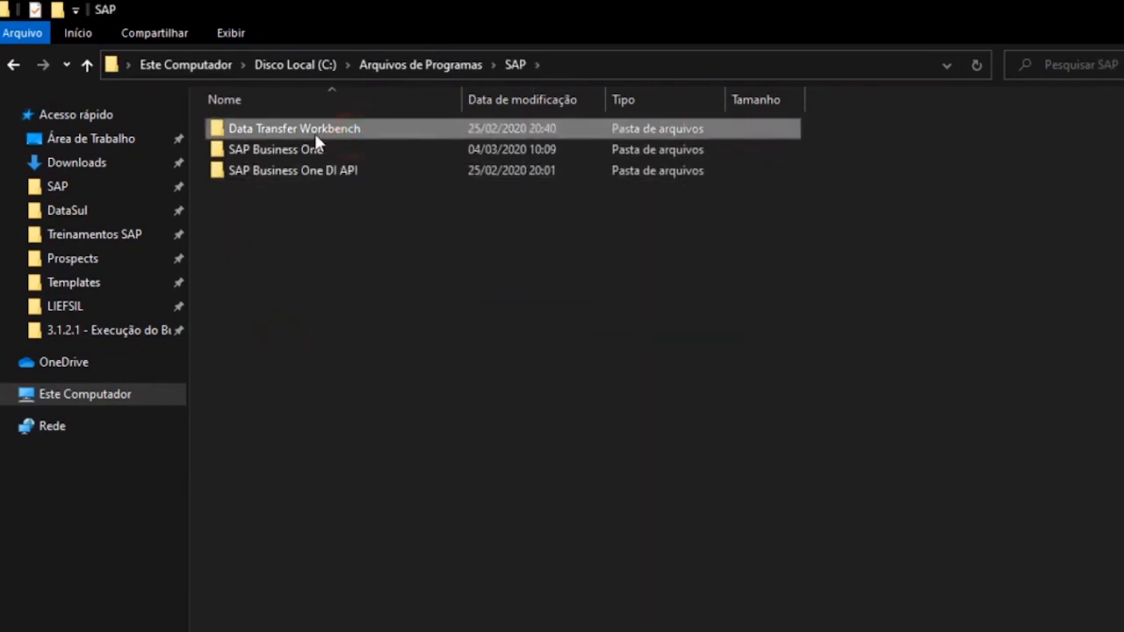
double_click(373, 129)
double_click(373, 130)
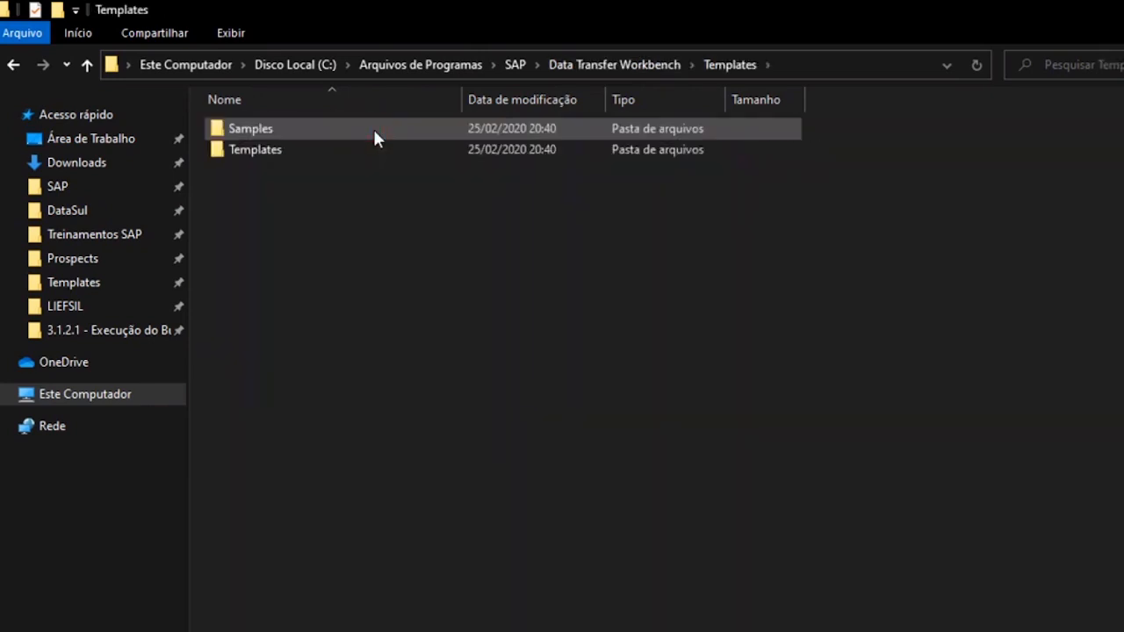
double_click(332, 151)
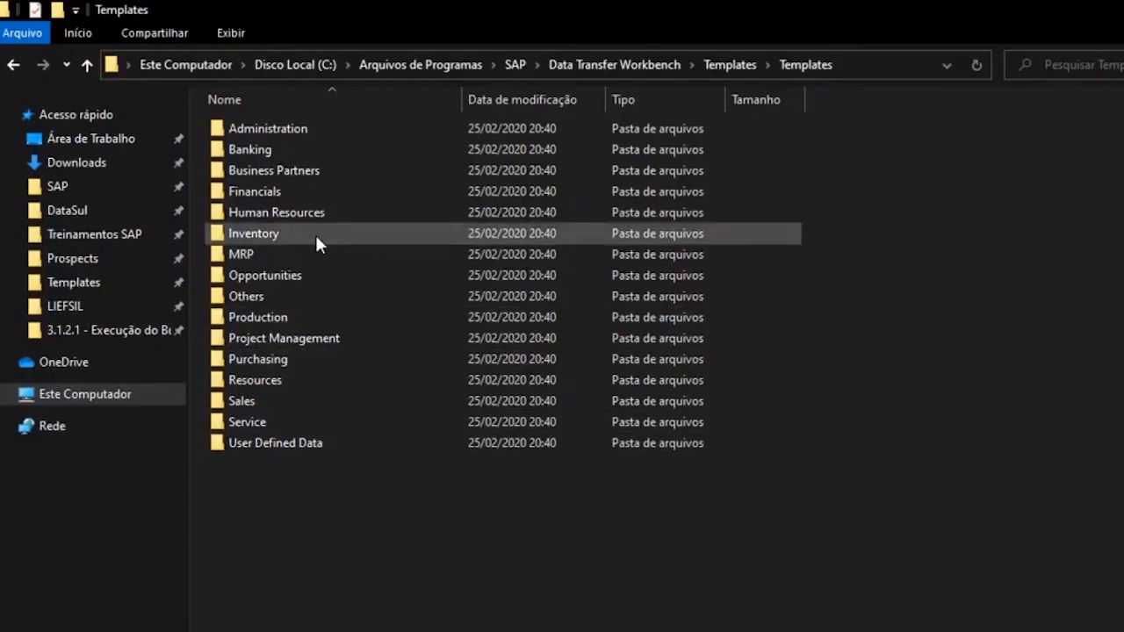
- Open the Inventory > Item Master Data template folder
left_click(314, 233)
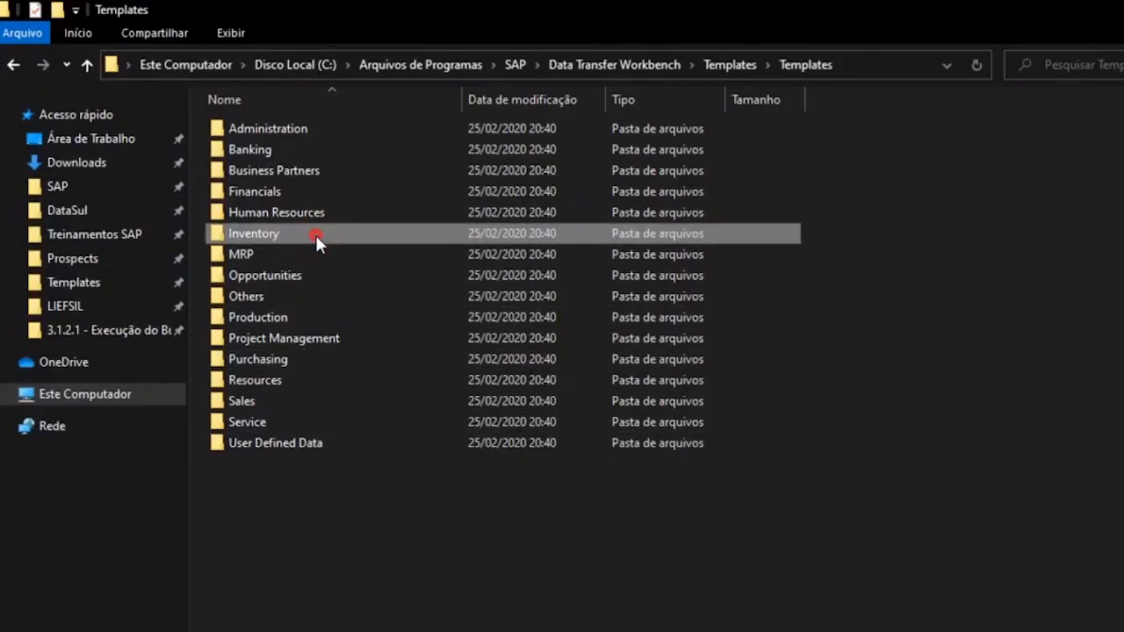
double_click(315, 234)
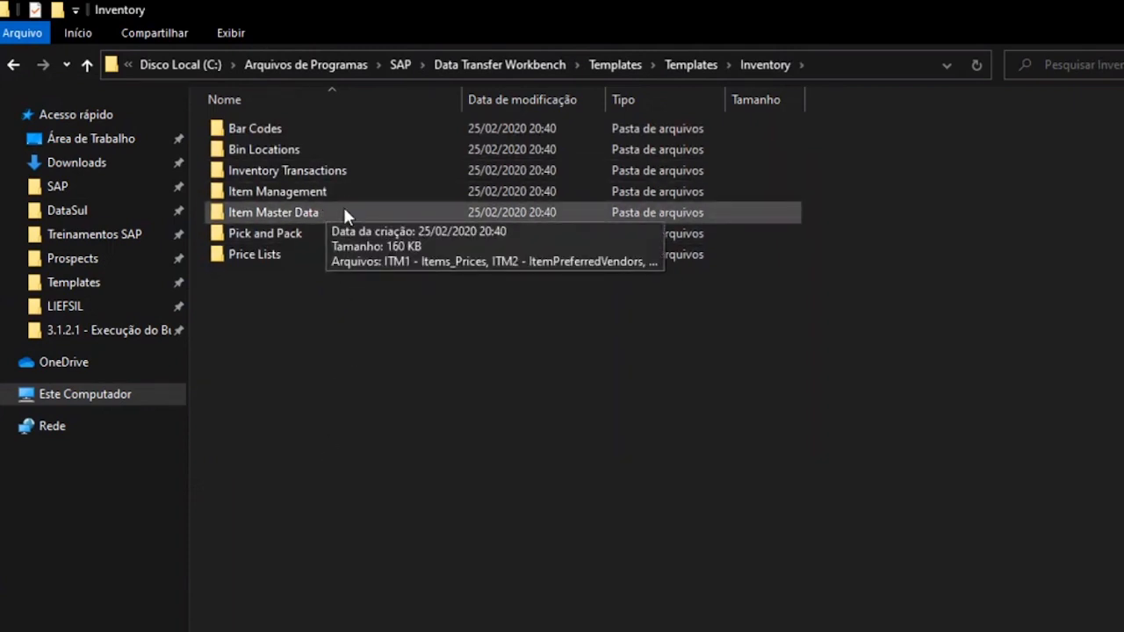
double_click(343, 212)
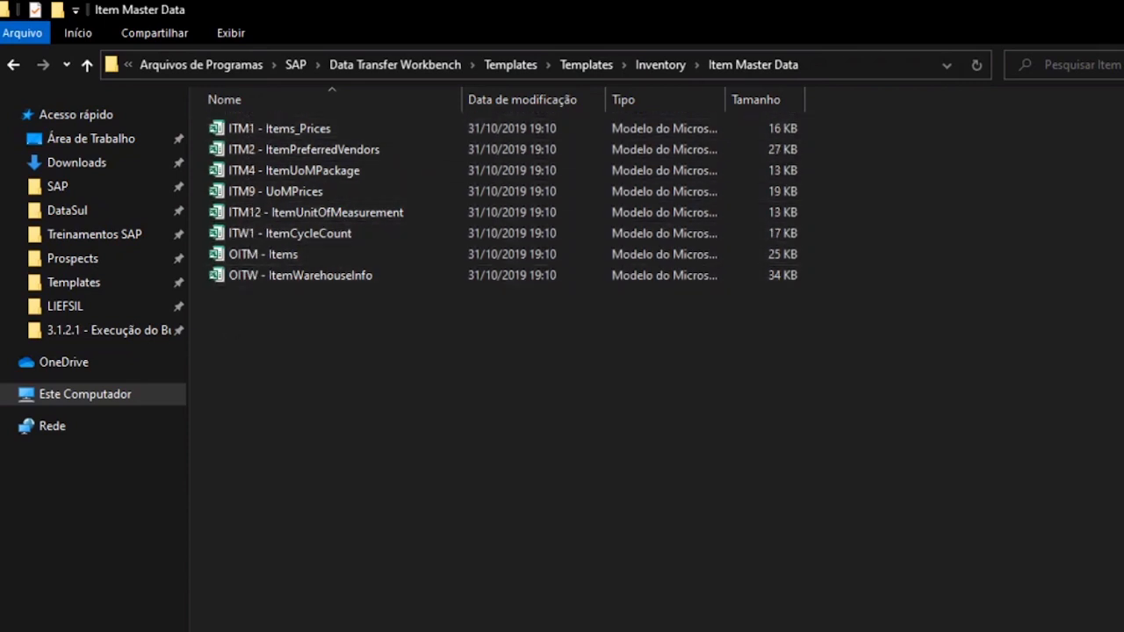
- In SAP Business One, open the Item Master Data form and close it again
left_click(419, 629)
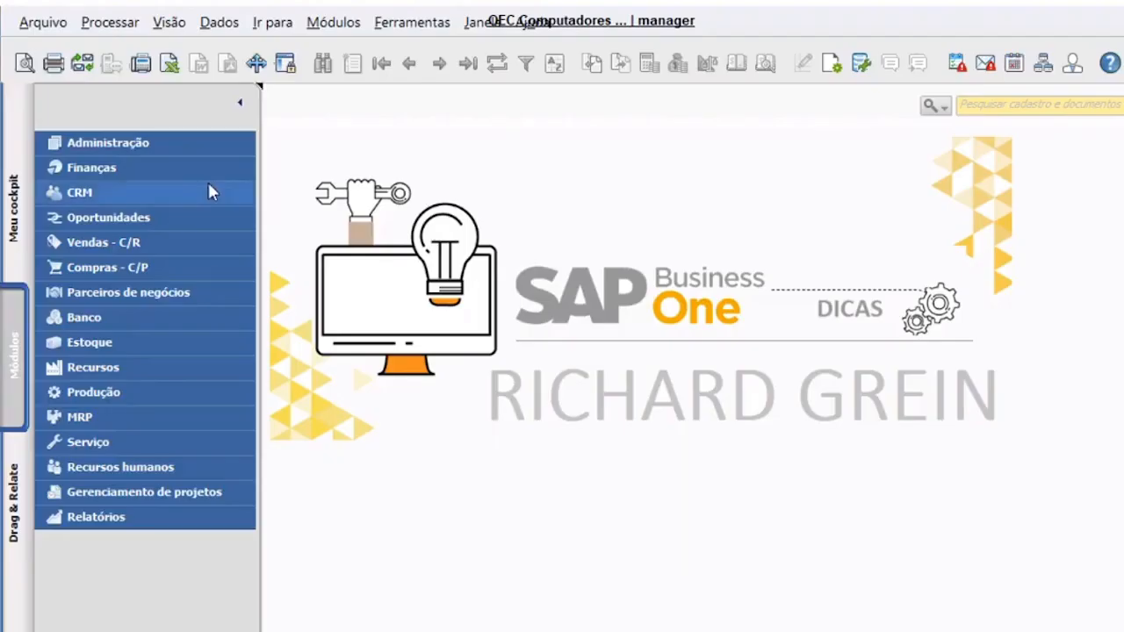
left_click(343, 28)
mouse_move(369, 213)
left_click(592, 212)
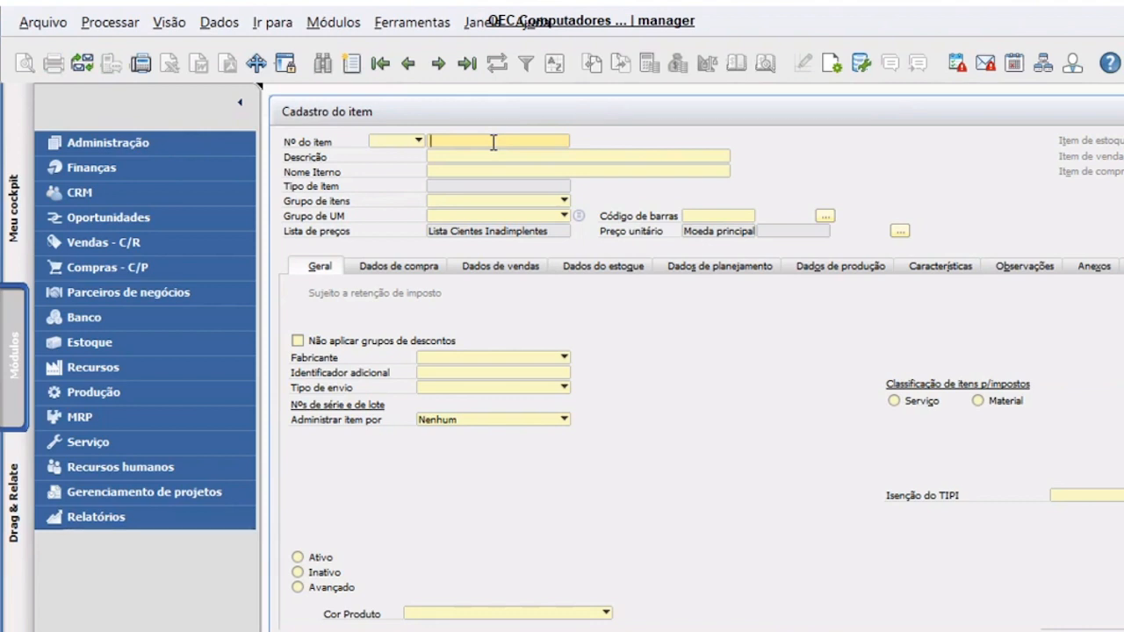
key("Escape")
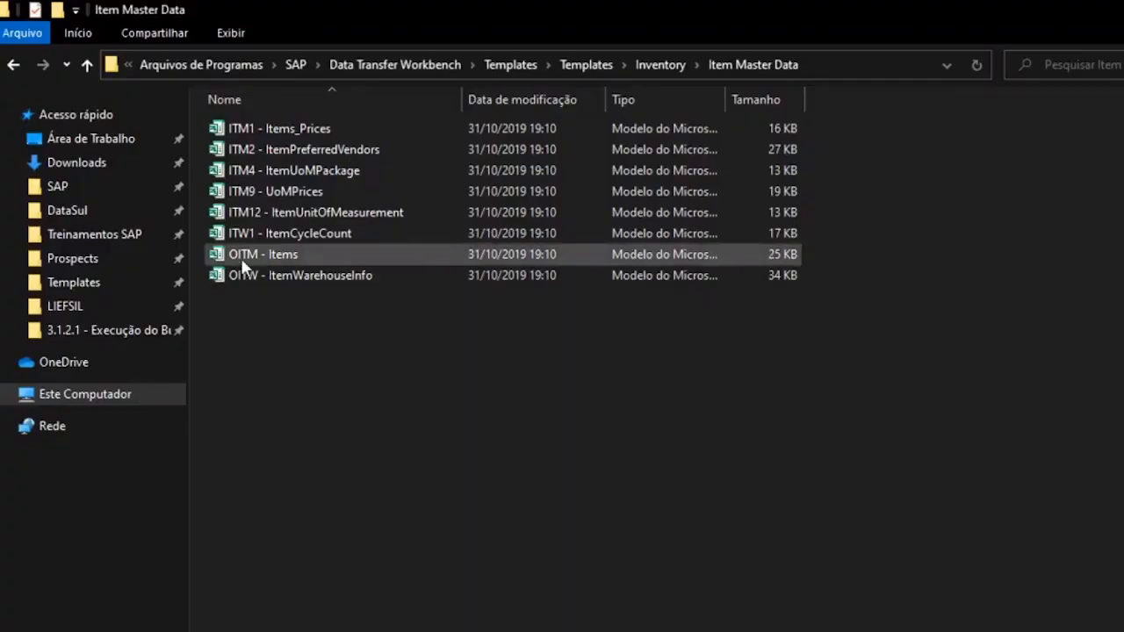
- Search the Templates folder for OITM and open the OITM - Items template in Excel
left_click(240, 257)
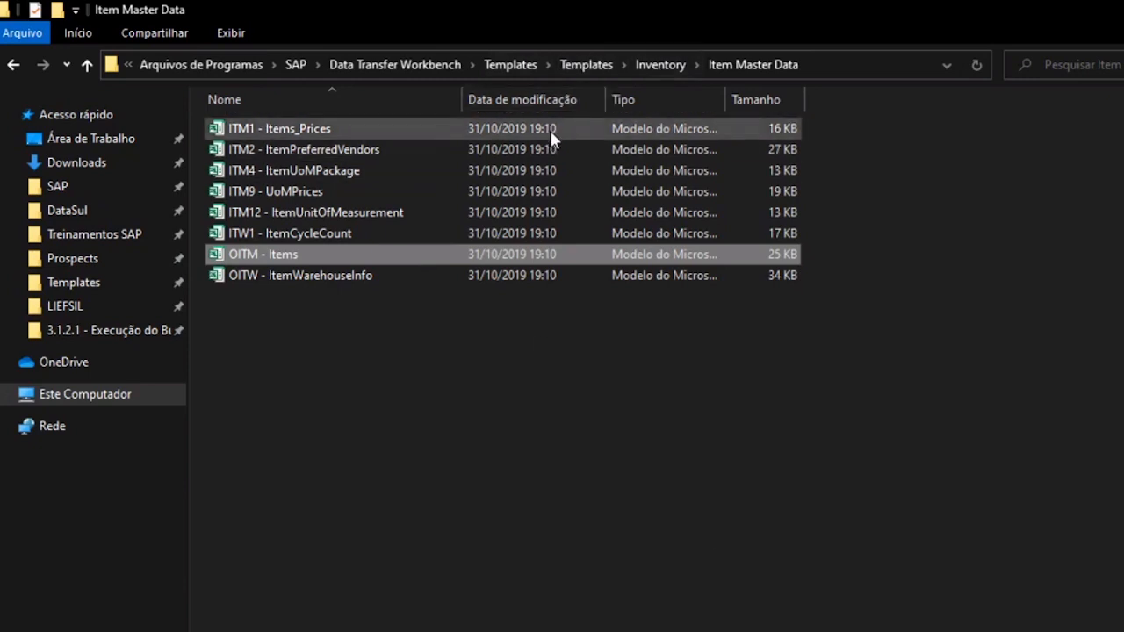
left_click(577, 65)
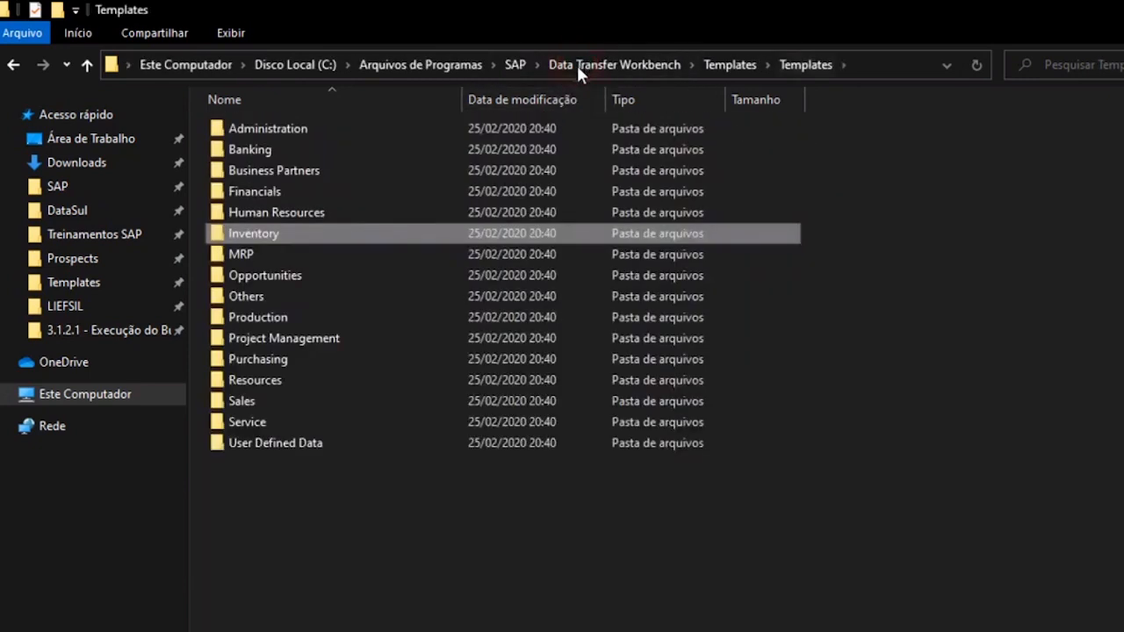
left_click(903, 414)
left_click(1091, 63)
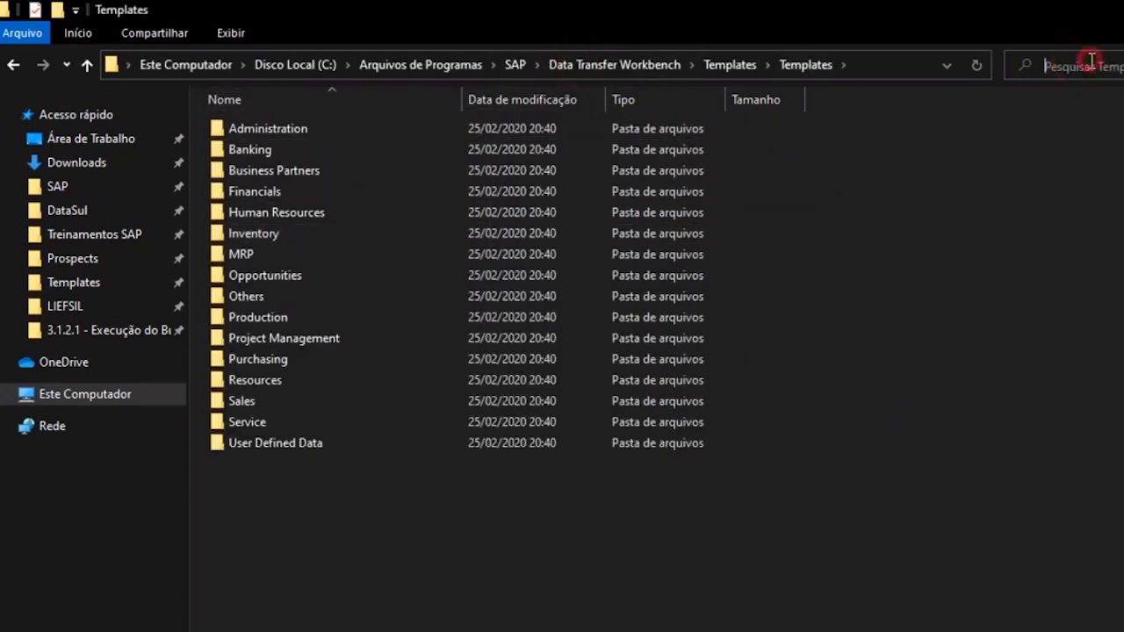
type("OITM")
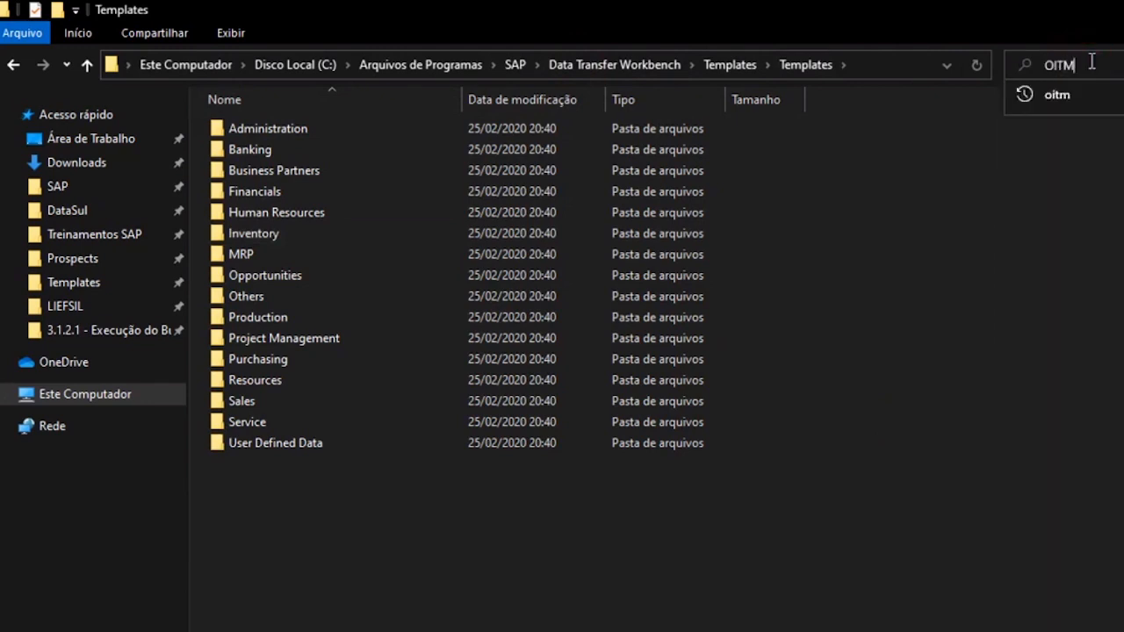
key("Return")
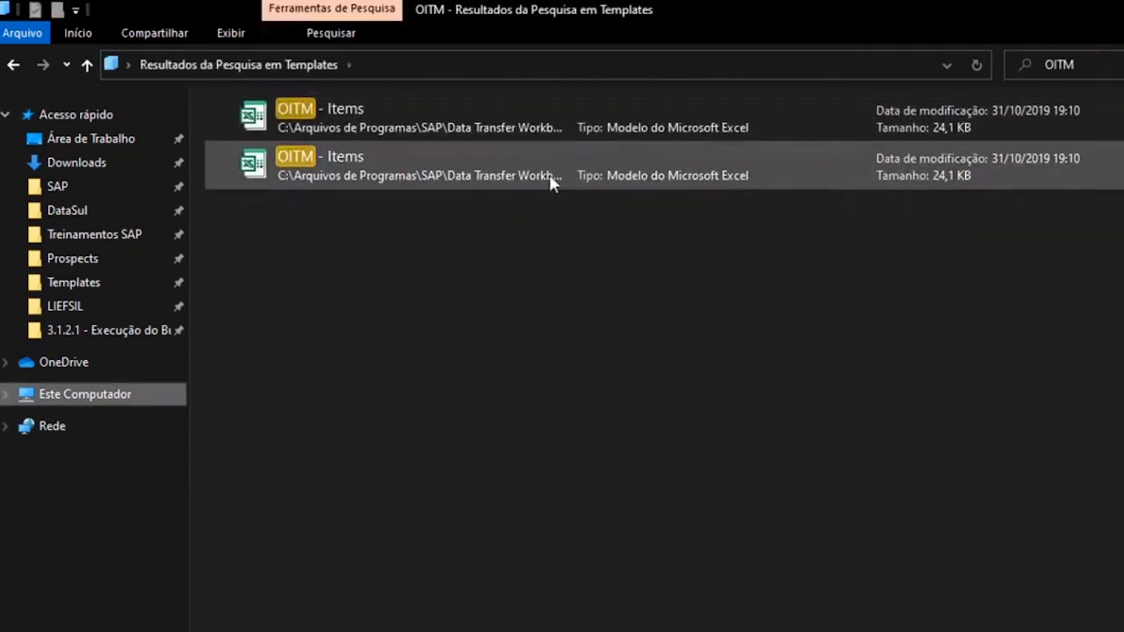
left_click(465, 122)
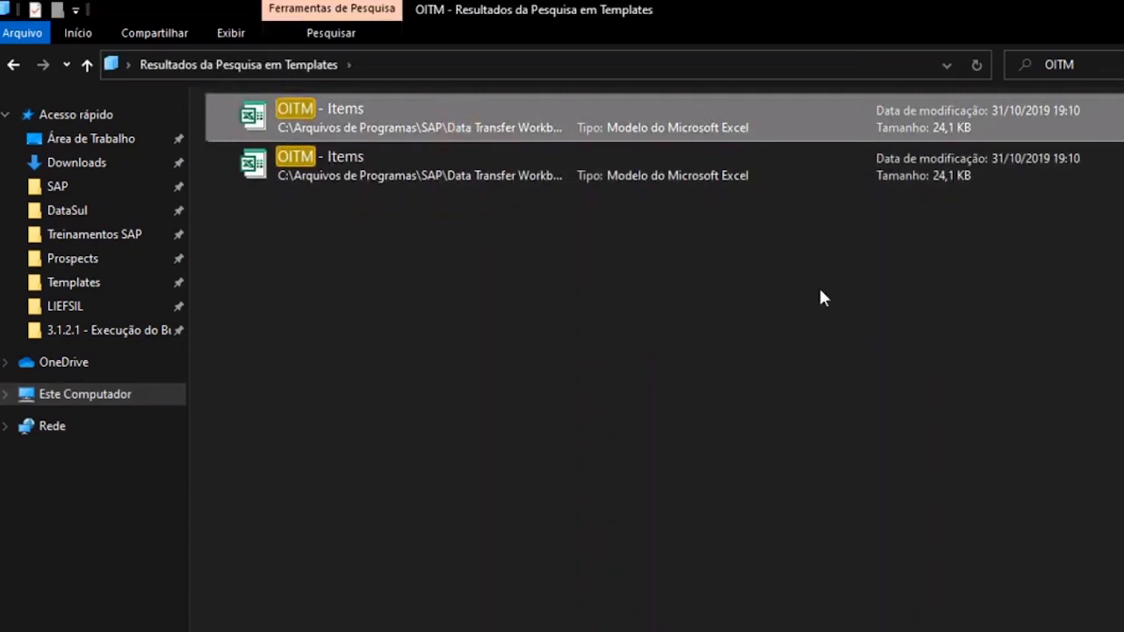
double_click(719, 126)
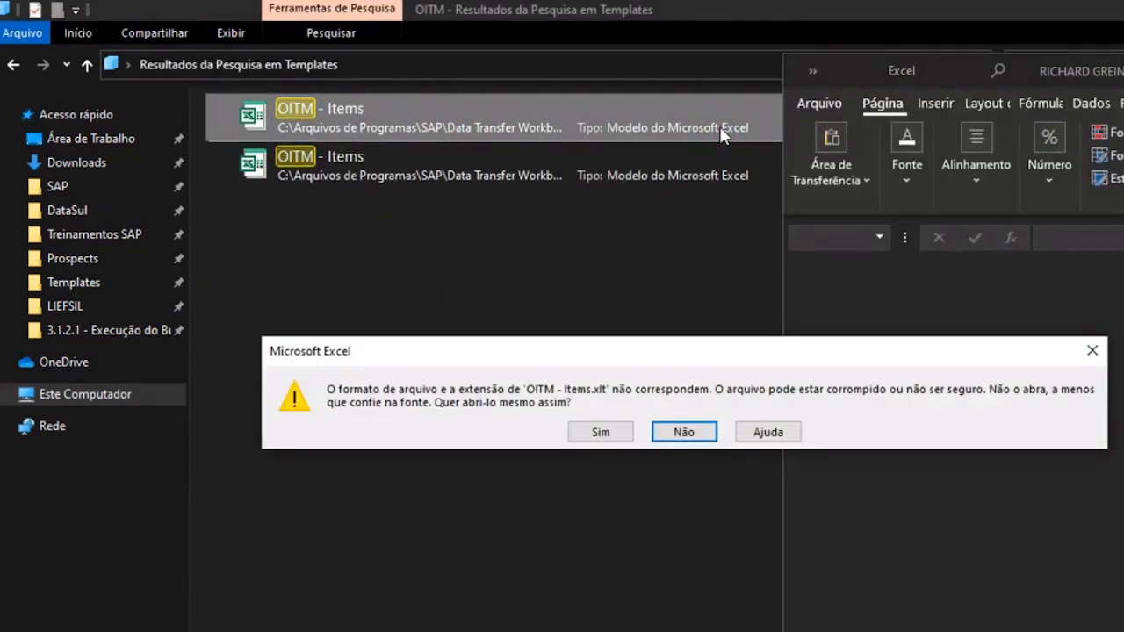
left_click(600, 432)
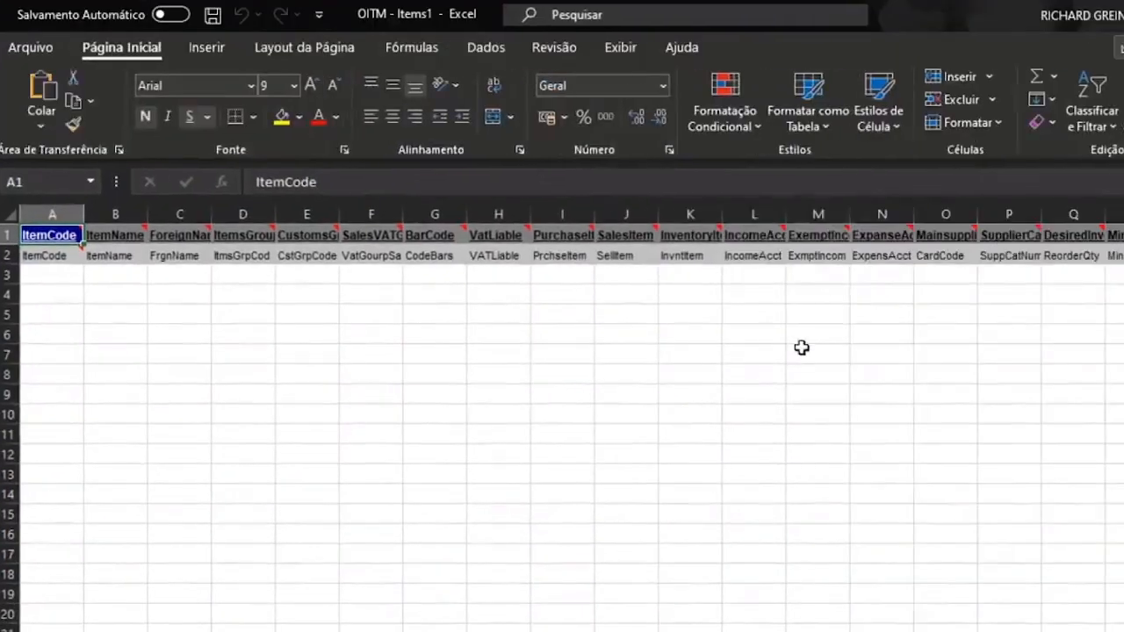
- Widen column A and review the row 2 field codes such as ItemCode, ItemName and CstGrpCode
left_click(797, 352)
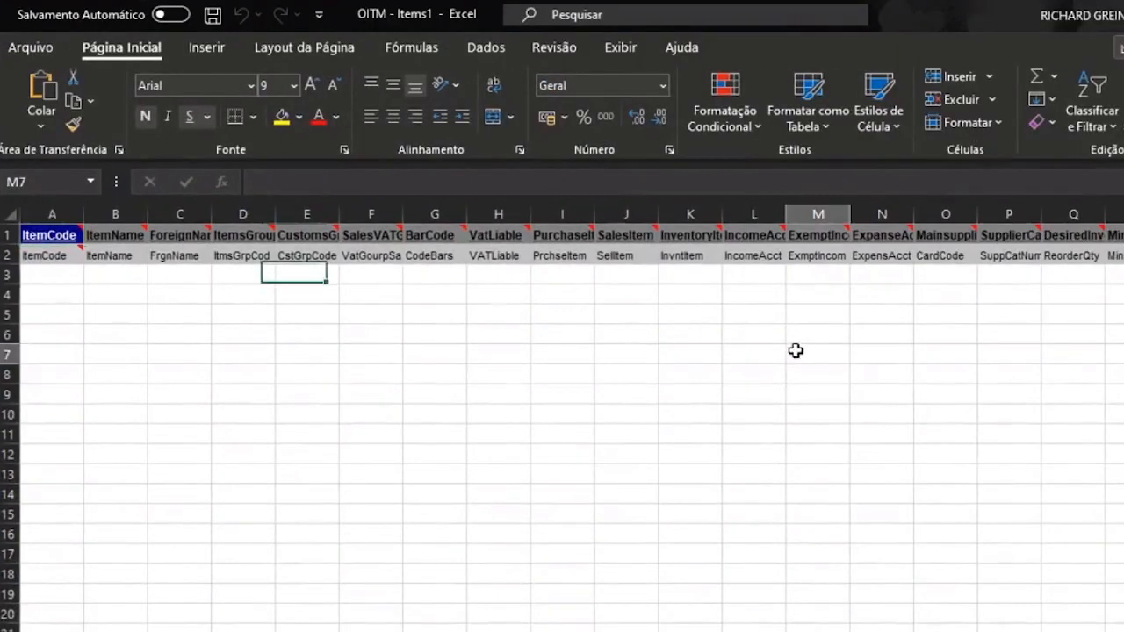
key("alt+Tab")
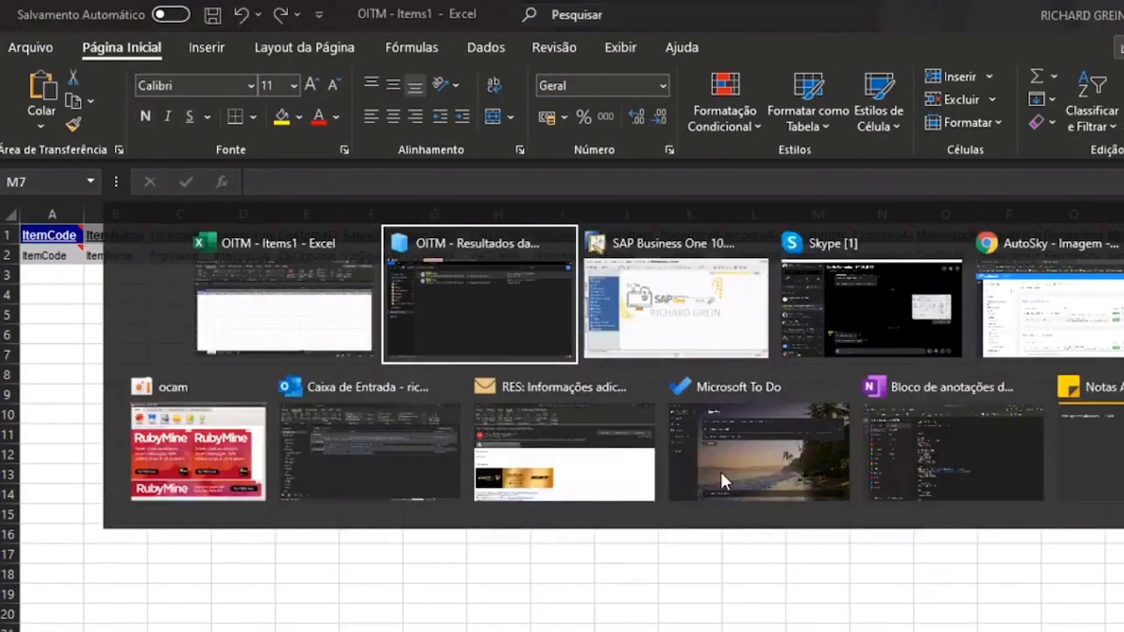
key("alt+Tab")
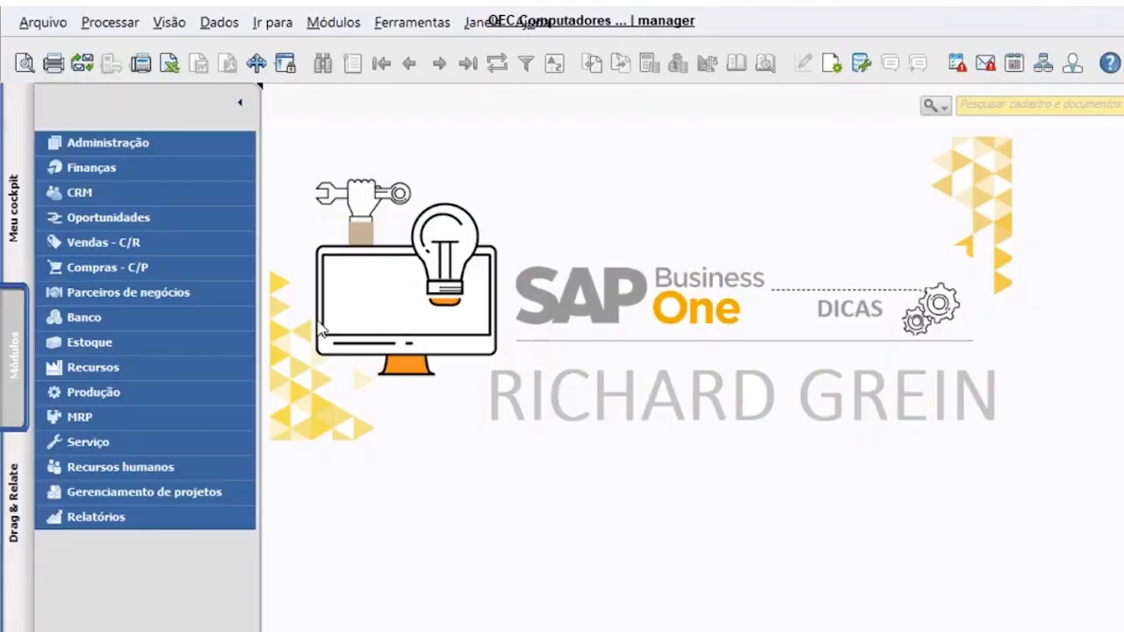
key("alt+Tab")
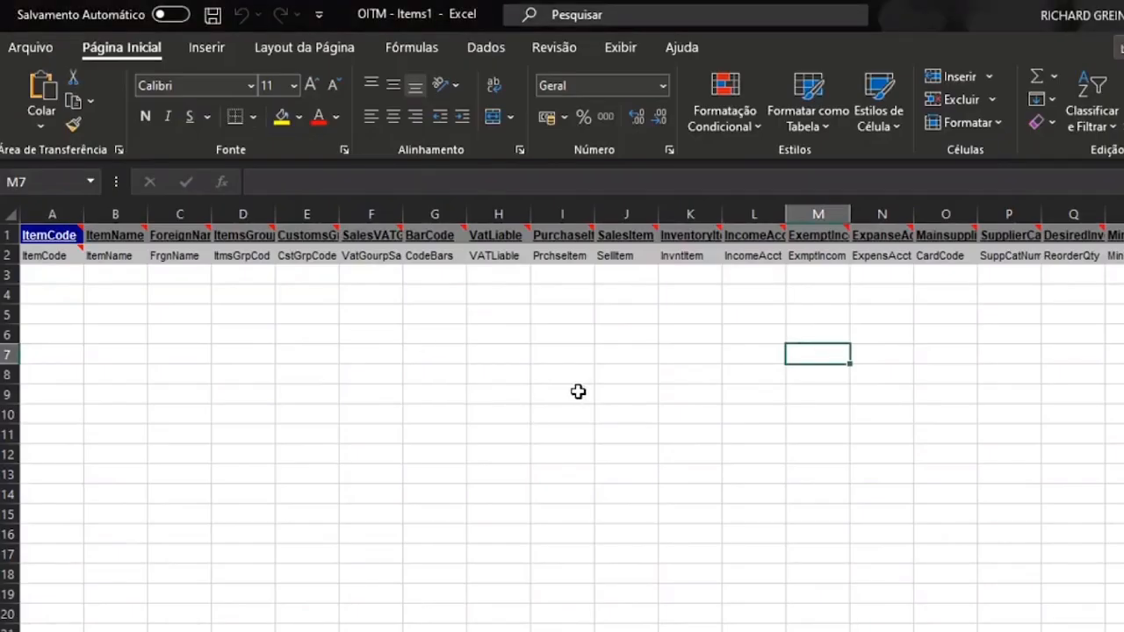
left_click_drag(84, 214, 138, 214)
left_click(93, 234)
left_click(271, 452)
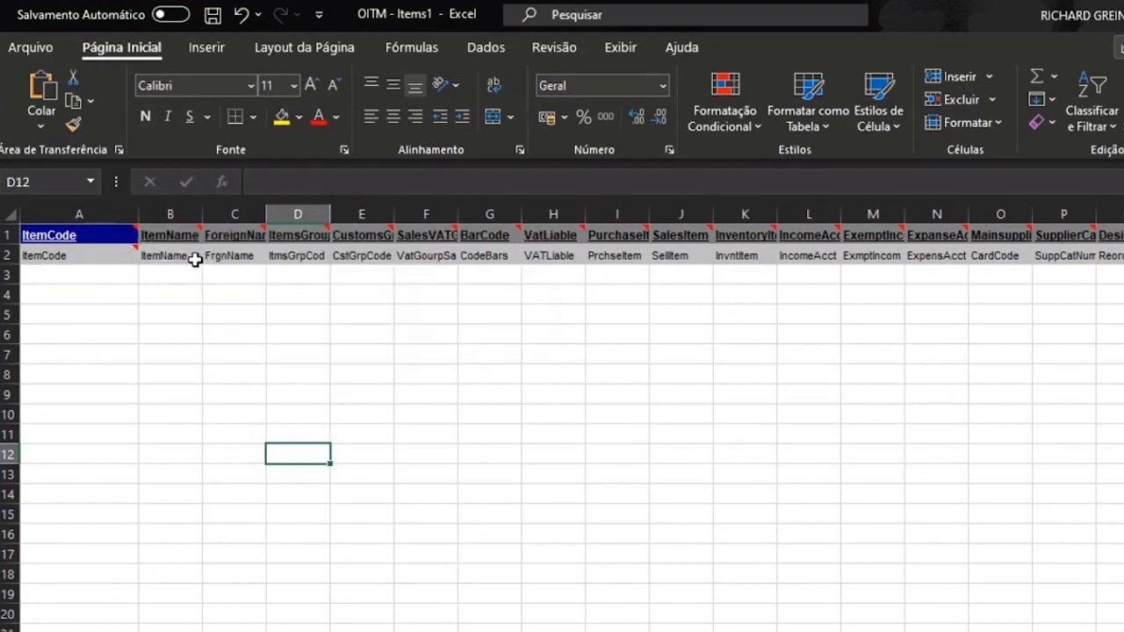
left_click(182, 257)
left_click(235, 256)
left_click(281, 256)
left_click(369, 255)
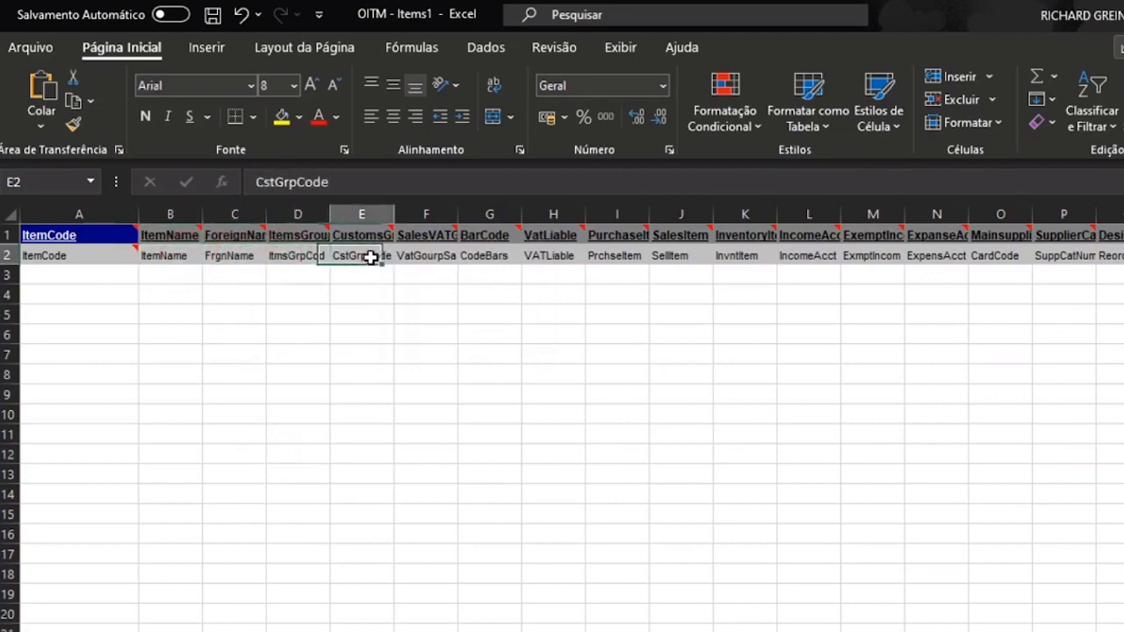
- Display item A00001 in SAP's Item Master Data form, then return to Excel
left_click(413, 614)
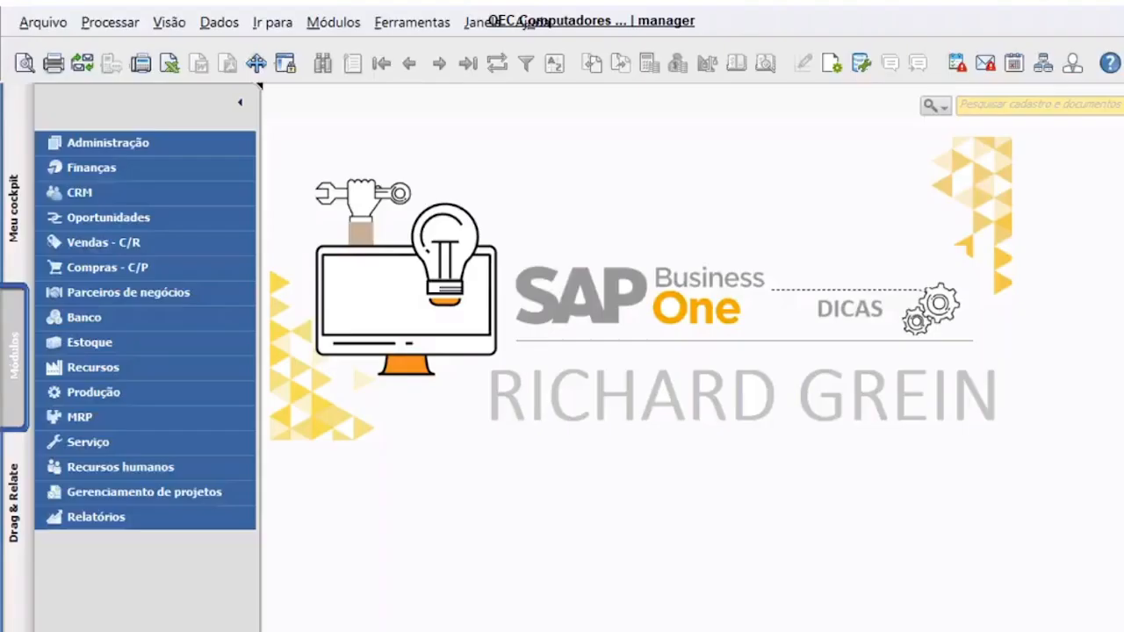
left_click(334, 22)
mouse_move(515, 211)
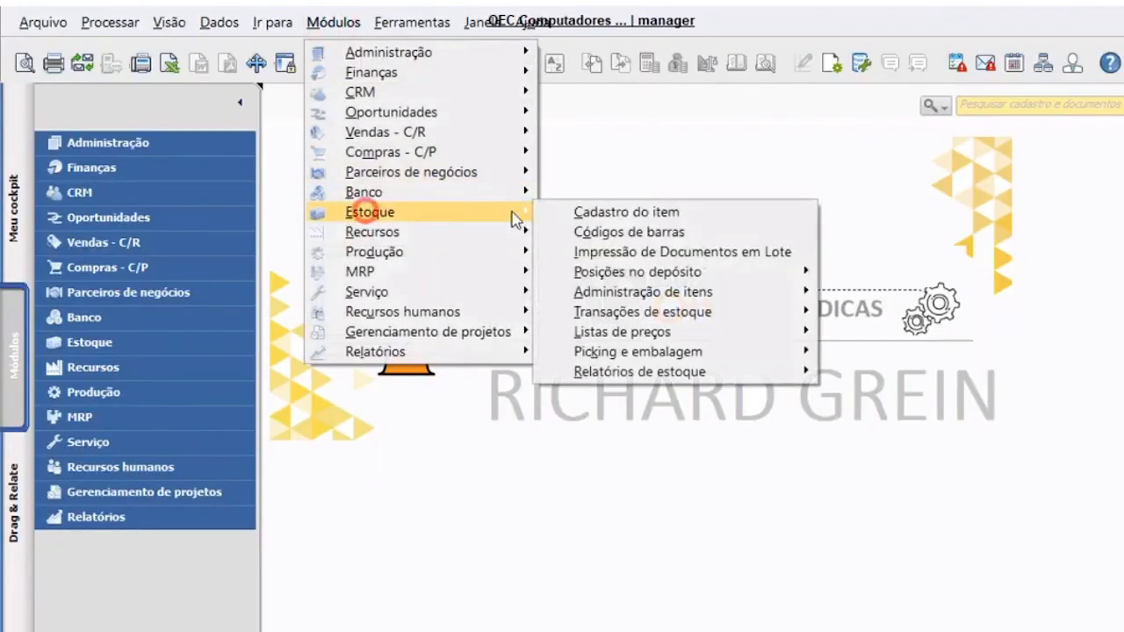
left_click(576, 212)
left_click(377, 63)
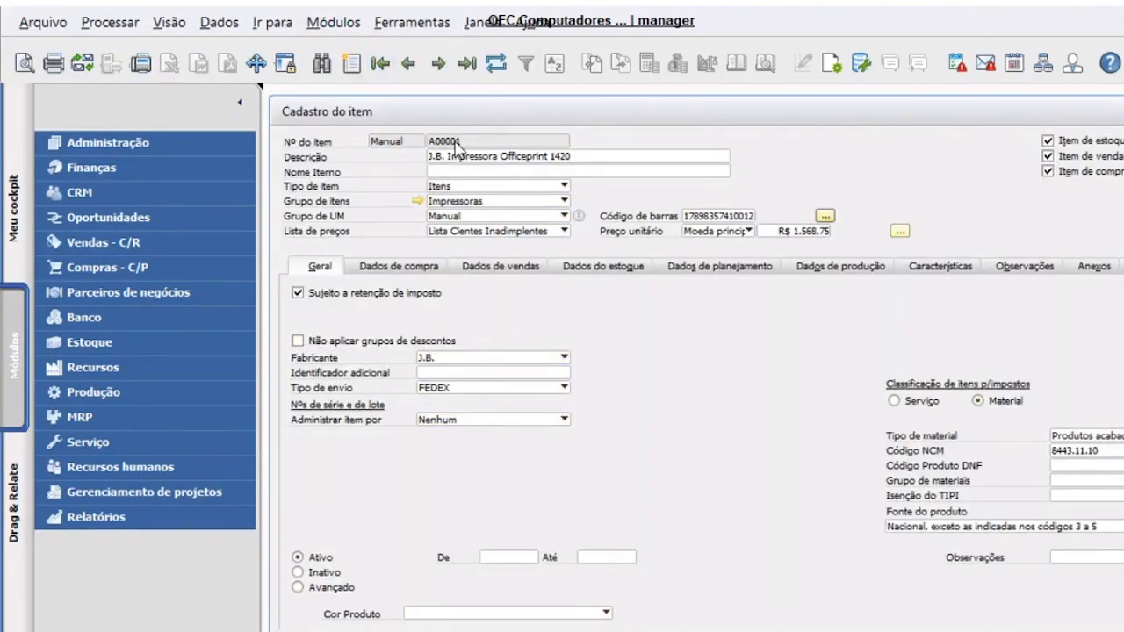
key("alt+Tab")
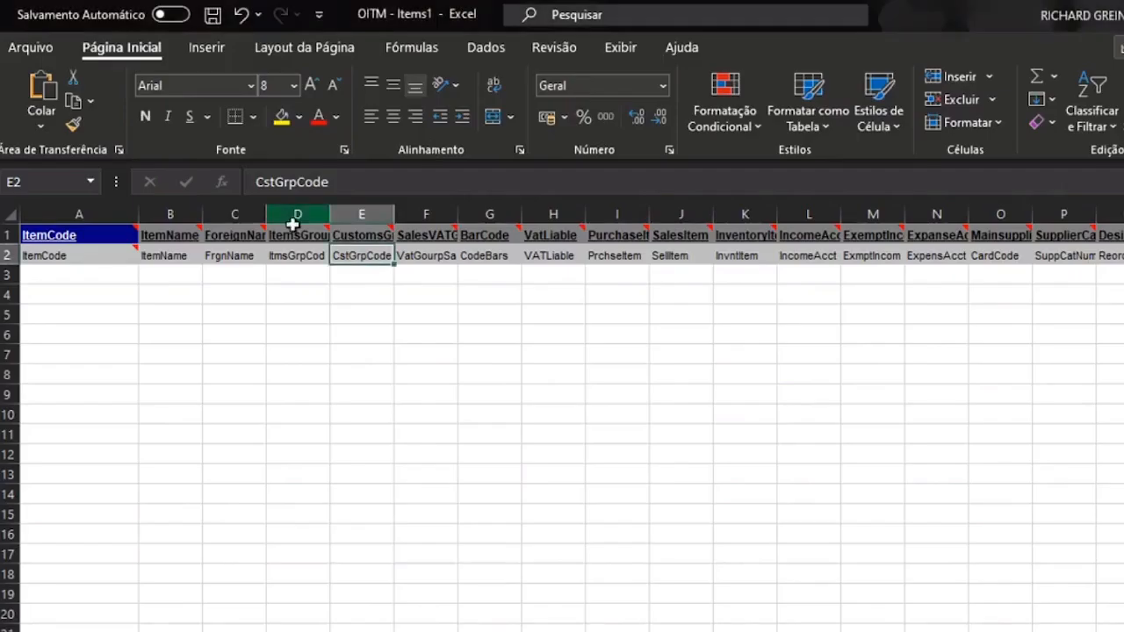
- Enter TESTEIMP001 and TESTEIMP002 in A3:A4 and fill the codes down to TESTEIMP008
left_click(83, 272)
type("imp")
key("BackSpace")
key("BackSpace")
key("BackSpace")
type("TESTEIMP001")
key("Return")
key("ctrl+d")
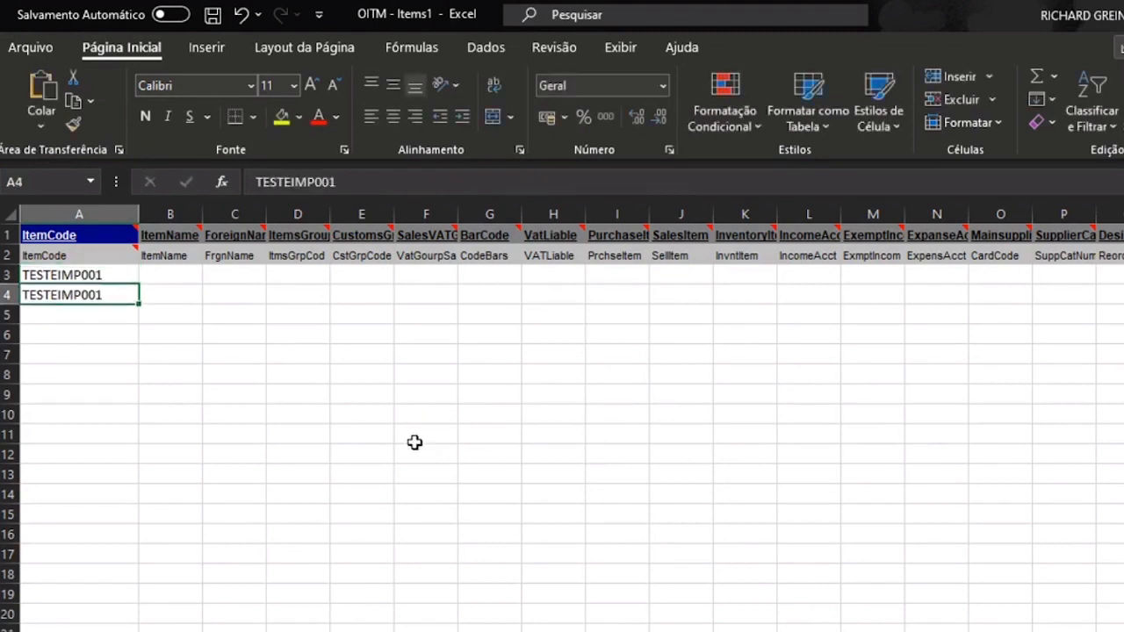
left_click(114, 294)
key("BackSpace")
type("2")
key("Return")
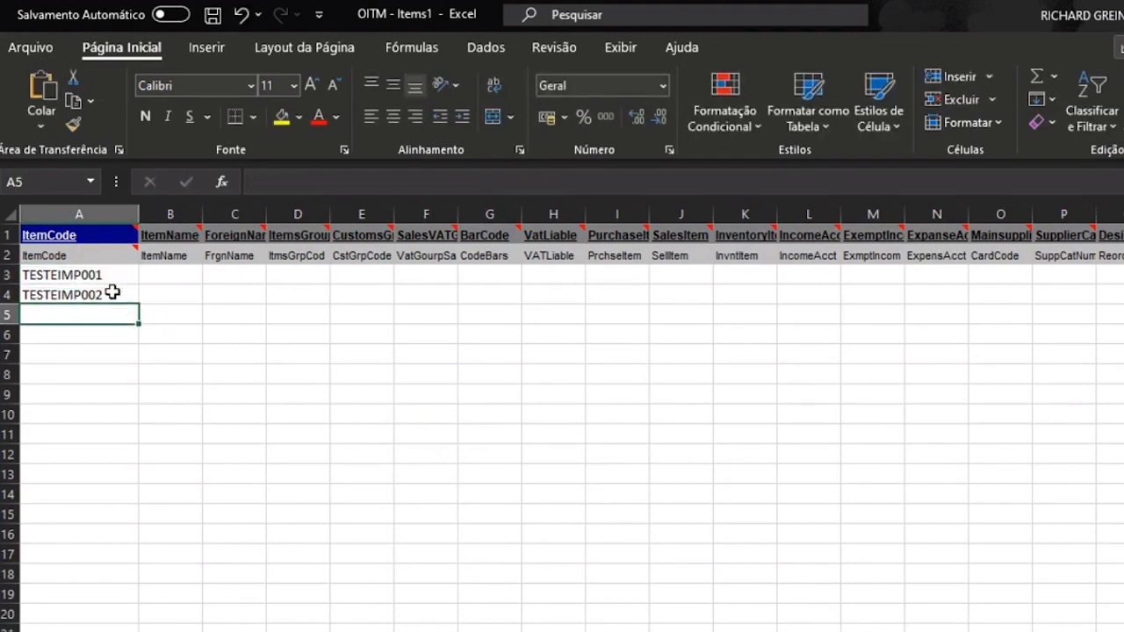
left_click_drag(106, 276, 117, 424)
left_click(238, 371)
- Fill B3:B10 with names IMPRESSORA DE TESTES IMPORACAO 001 through 008 and autofit column B
left_click(172, 276)
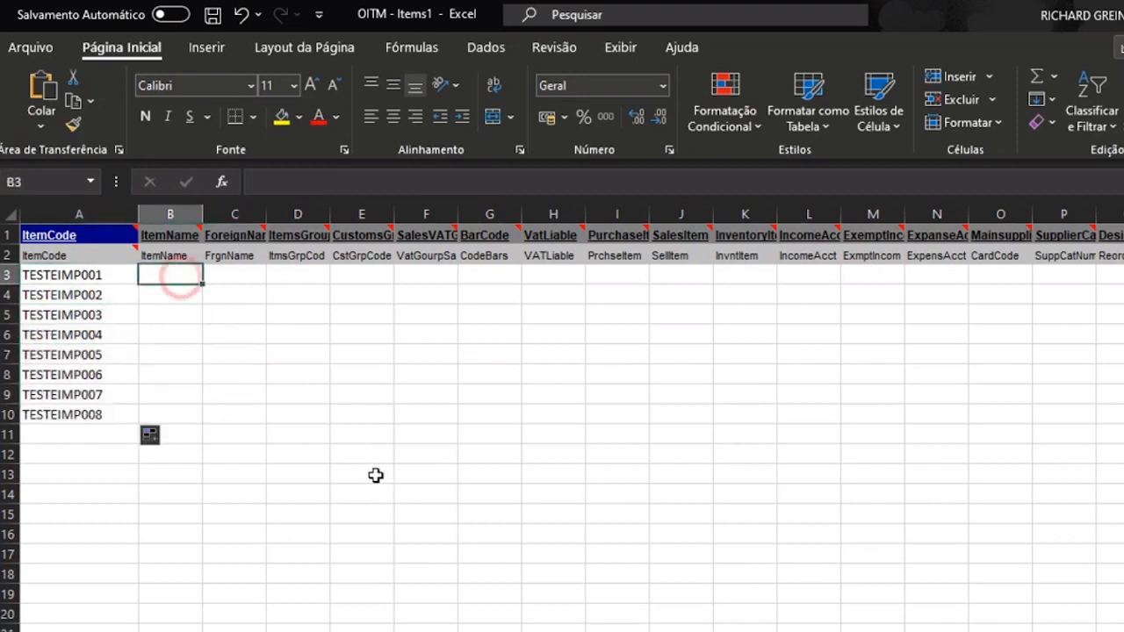
type("IMPRESSORA")
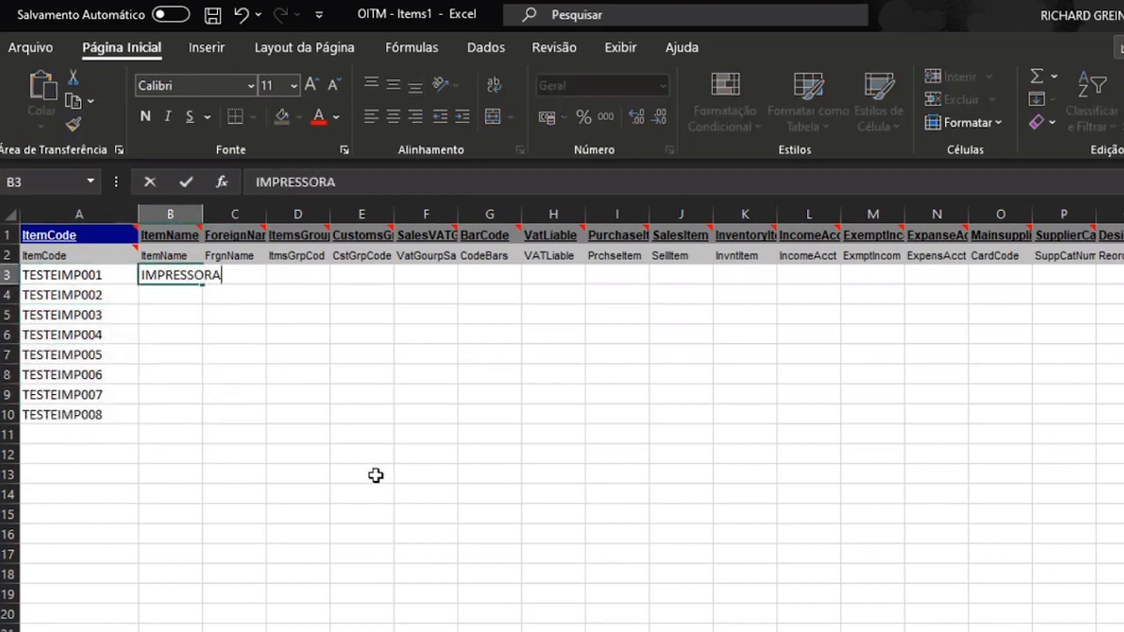
type(" DE TESTES I")
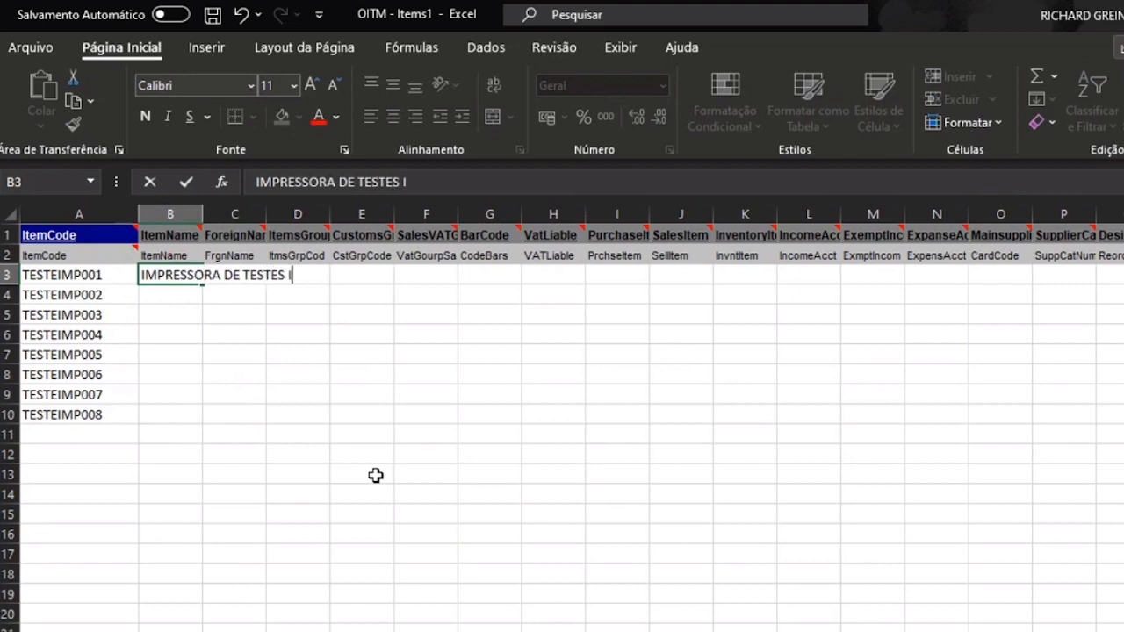
type("MPORACAO 001")
key("Return")
key("ctrl+apostrophe")
key("BackSpace")
type("2")
key("Return")
left_click_drag(182, 275, 203, 415)
left_click(321, 362)
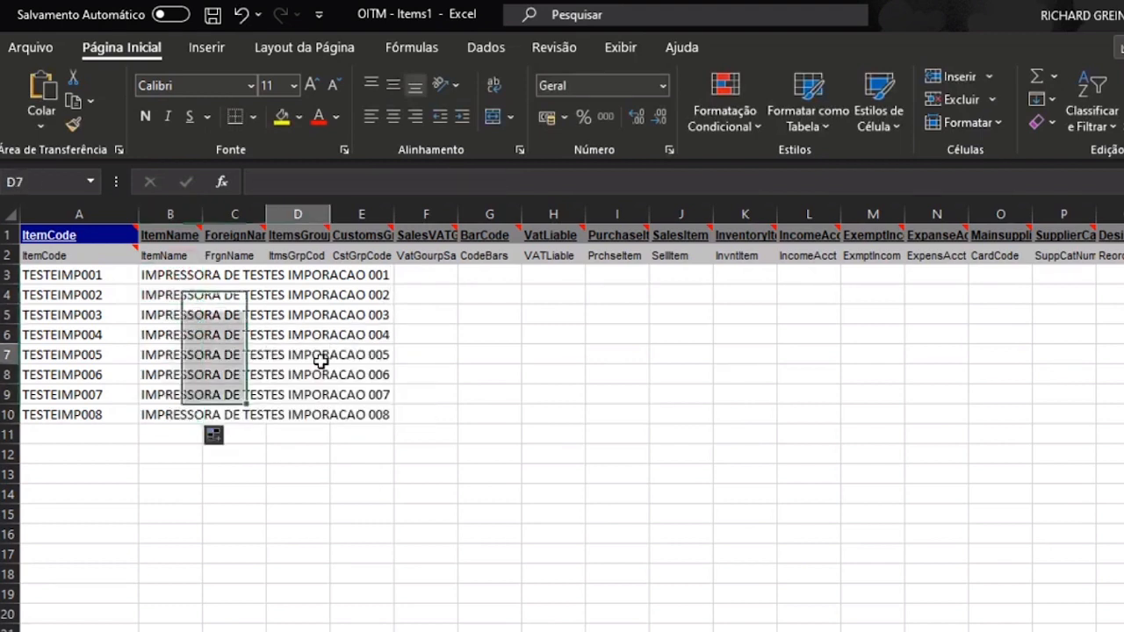
double_click(203, 213)
left_click(105, 257)
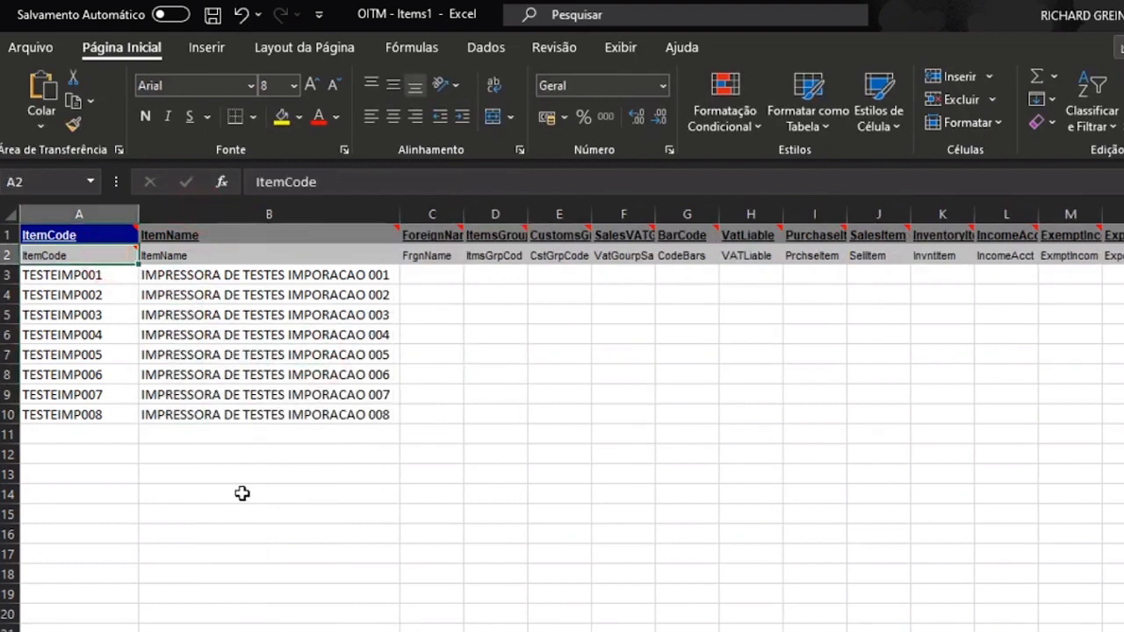
left_click(313, 255)
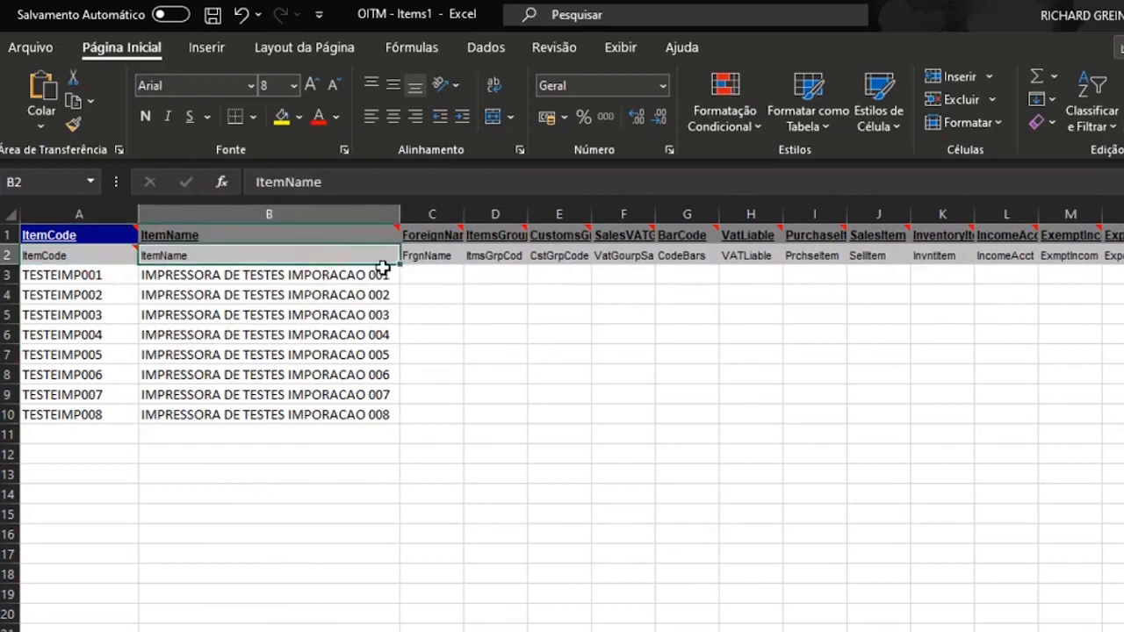
- Copy the eight item names into the ForeignName column and widen columns C and D
left_click_drag(370, 274, 364, 416)
key("ctrl+c")
left_click(429, 277)
key("ctrl+v")
left_click(743, 394)
left_click(484, 275)
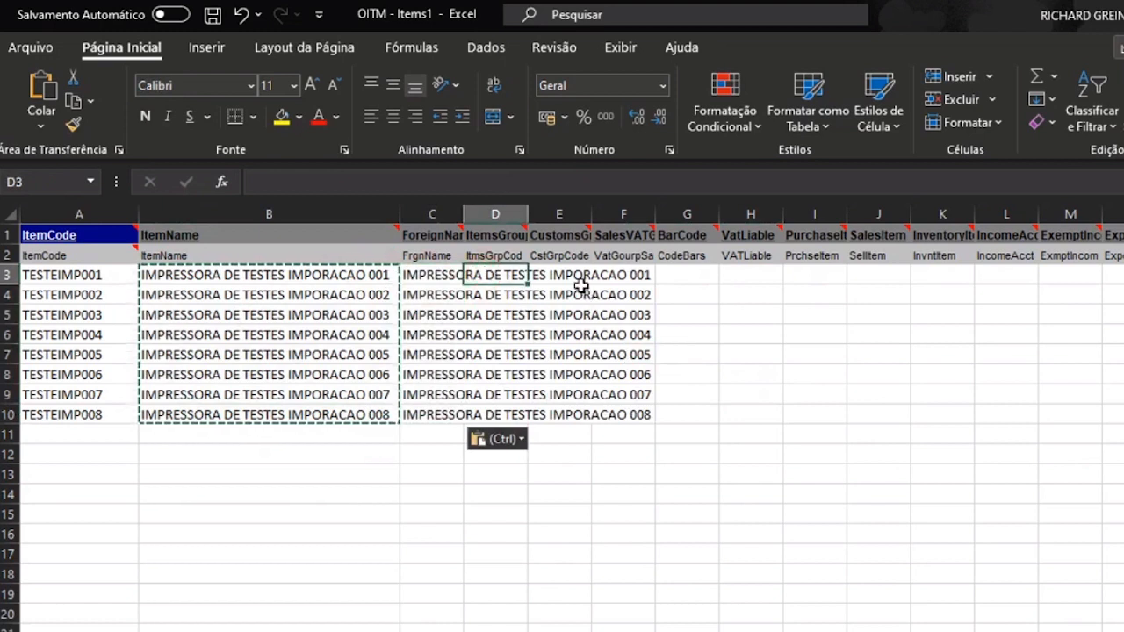
left_click_drag(463, 216, 661, 220)
left_click(693, 273)
left_click(691, 257)
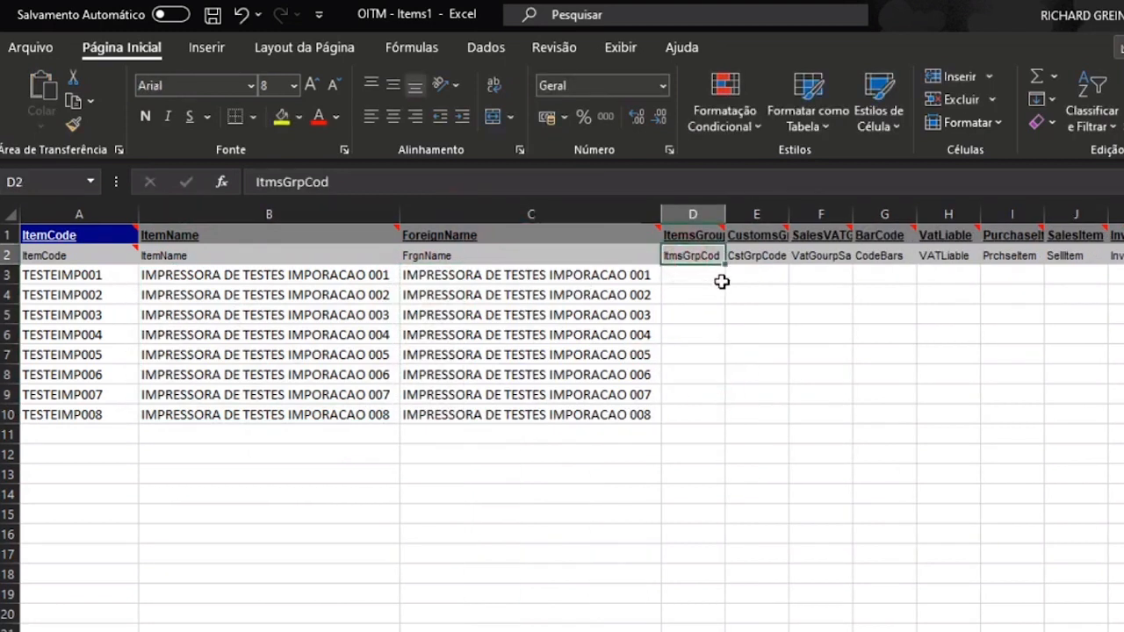
left_click_drag(725, 213, 776, 213)
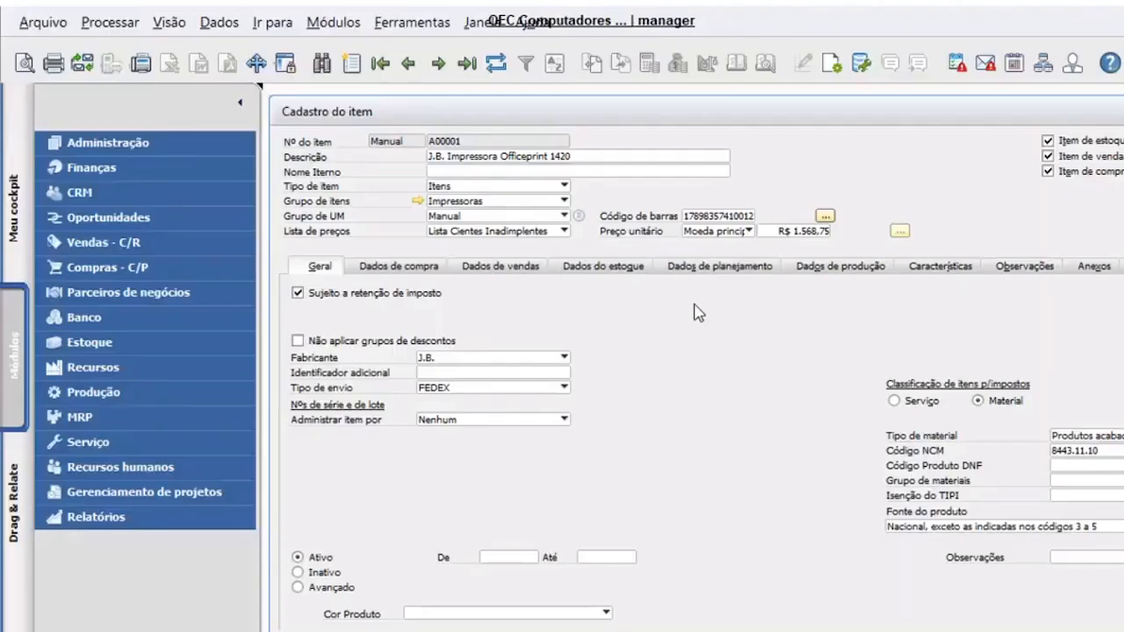
- Open the Impressoras group definition and jump to the last group, Teste Importação
left_click(416, 200)
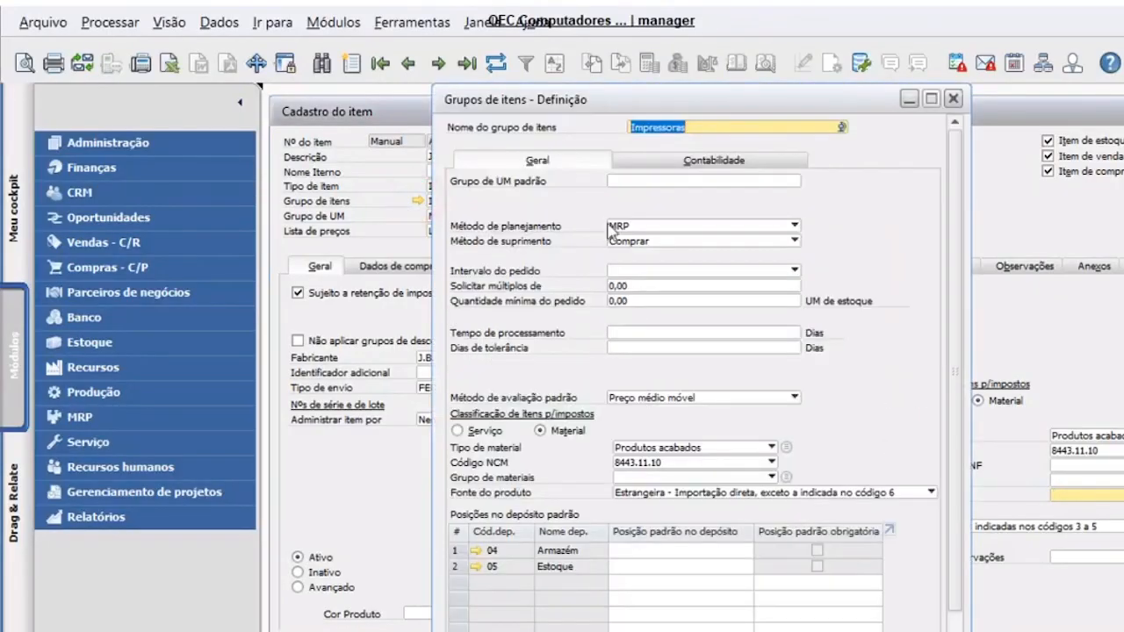
left_click(466, 63)
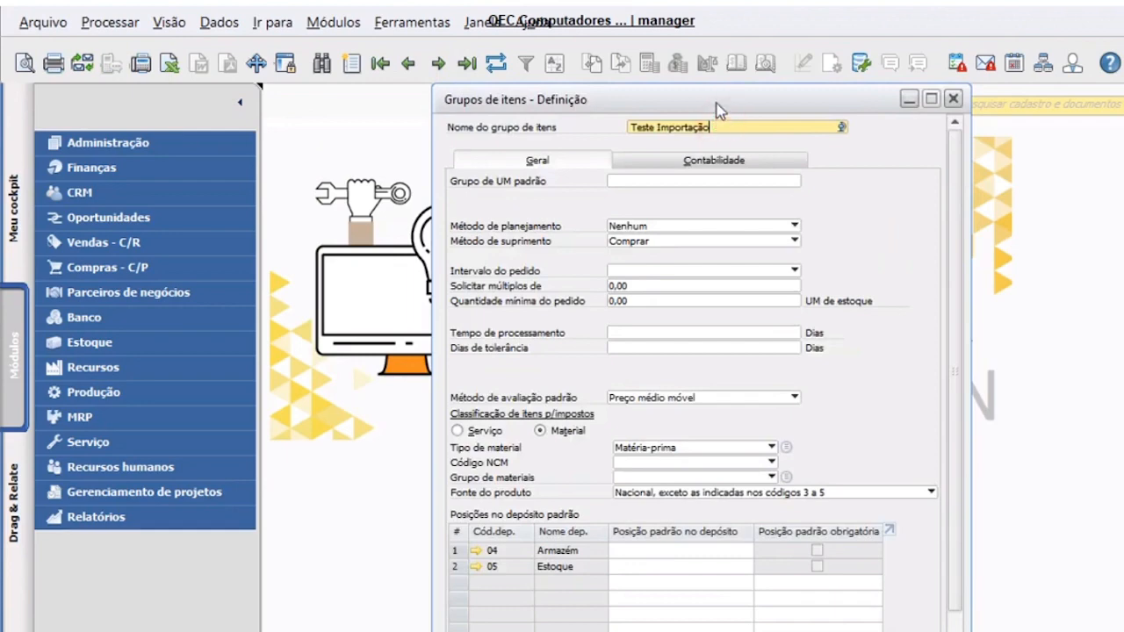
left_click_drag(716, 101, 668, 139)
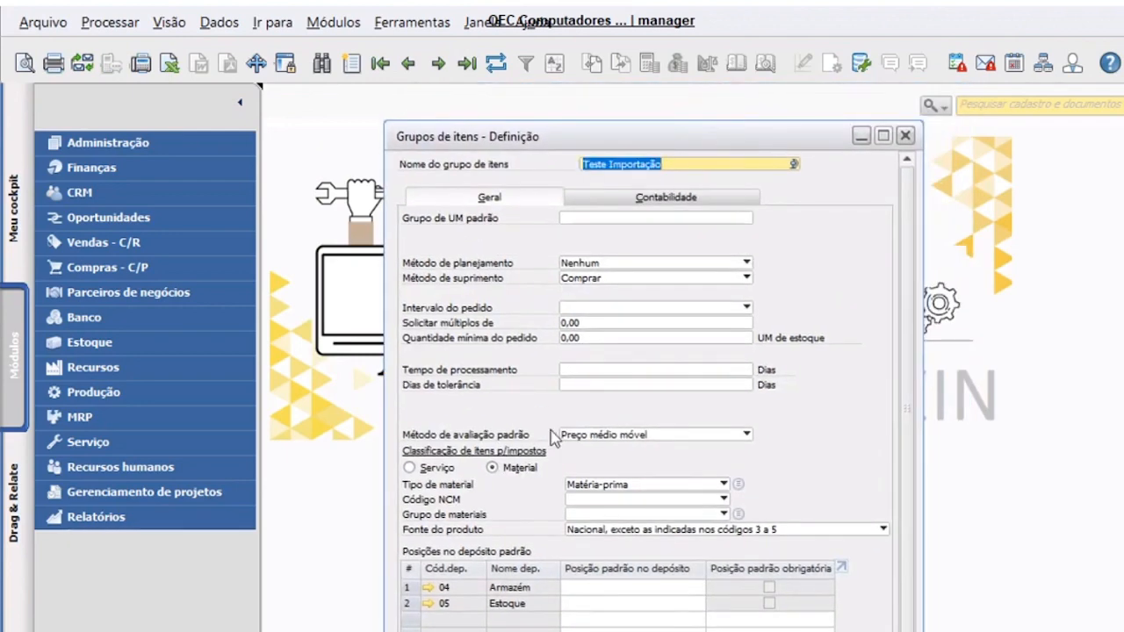
left_click_drag(545, 141, 431, 125)
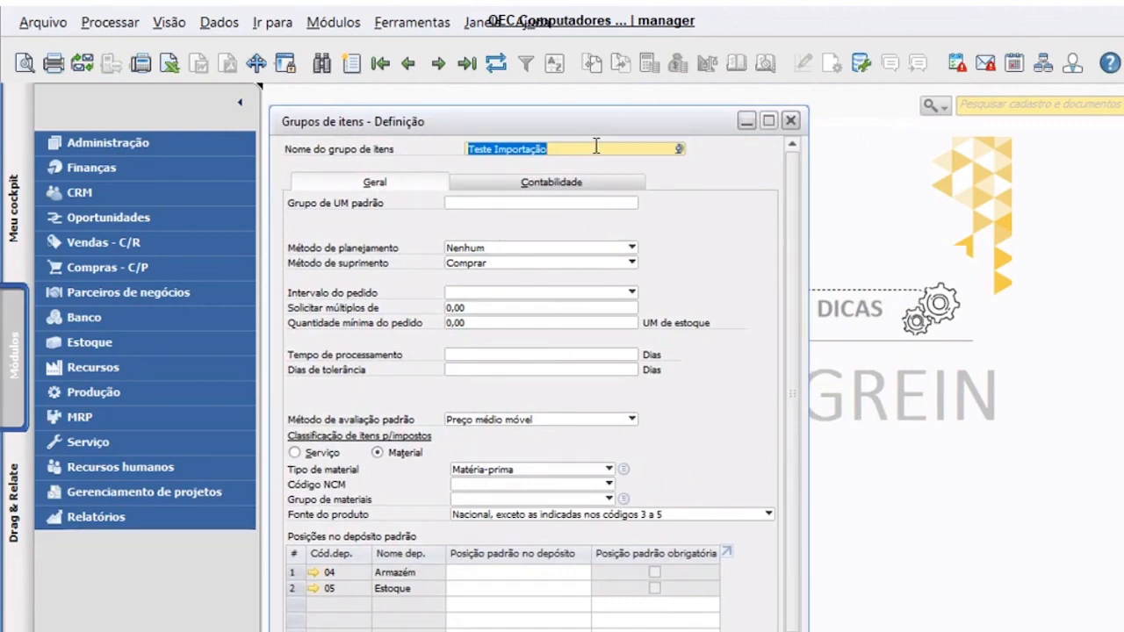
left_click(566, 149)
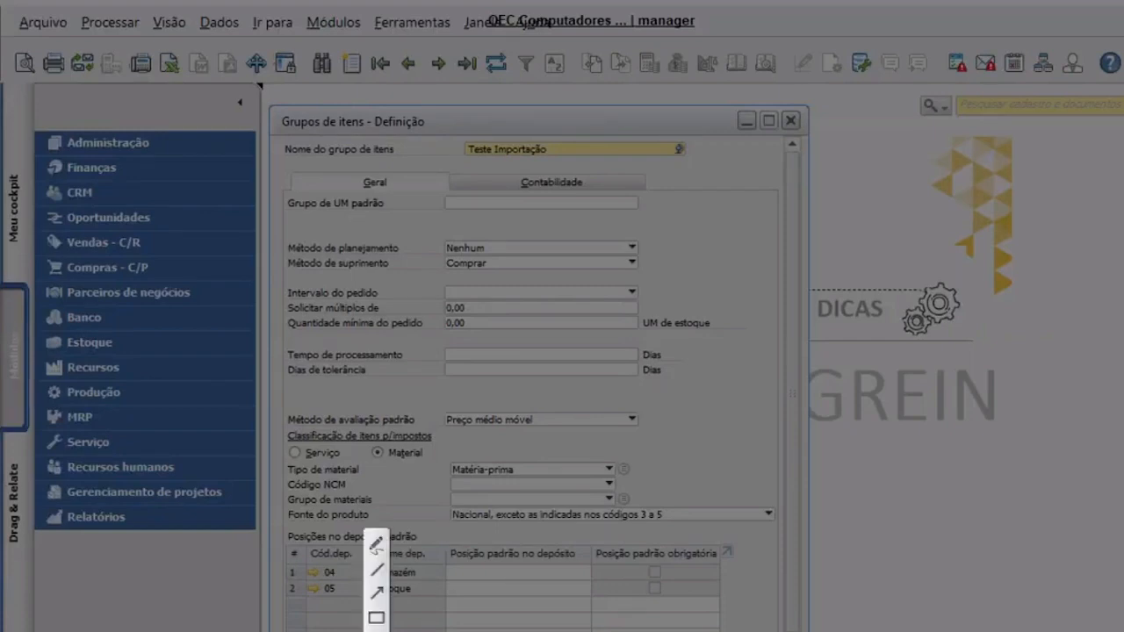
key("ctrl+c")
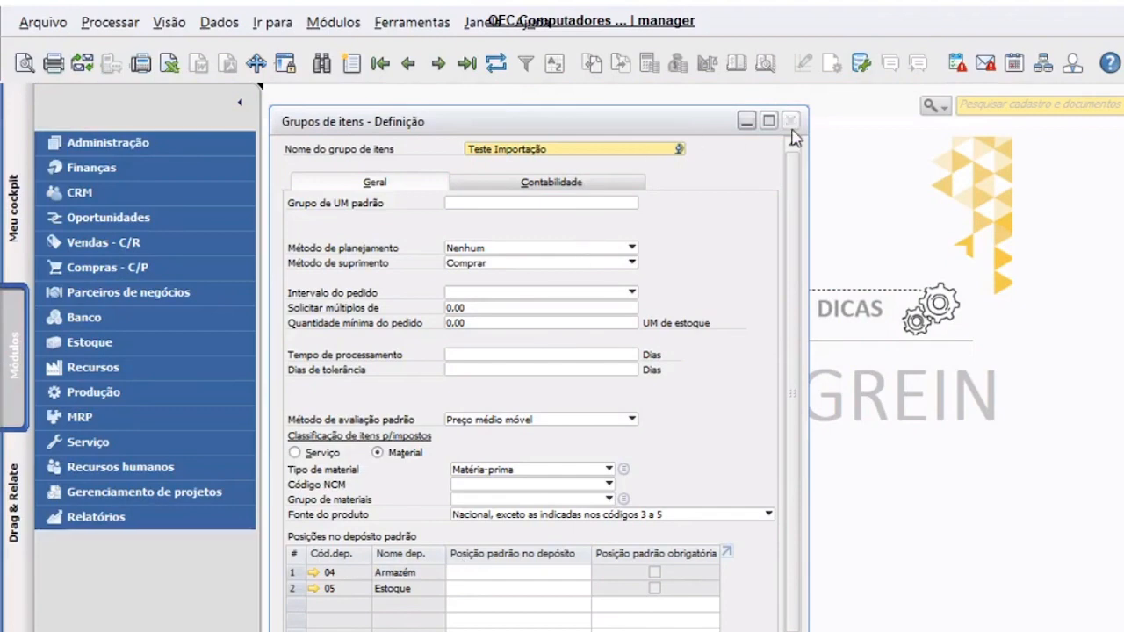
left_click(416, 21)
- Query the OITB table to find Teste Importação's group code, 111
mouse_move(585, 254)
left_click(904, 274)
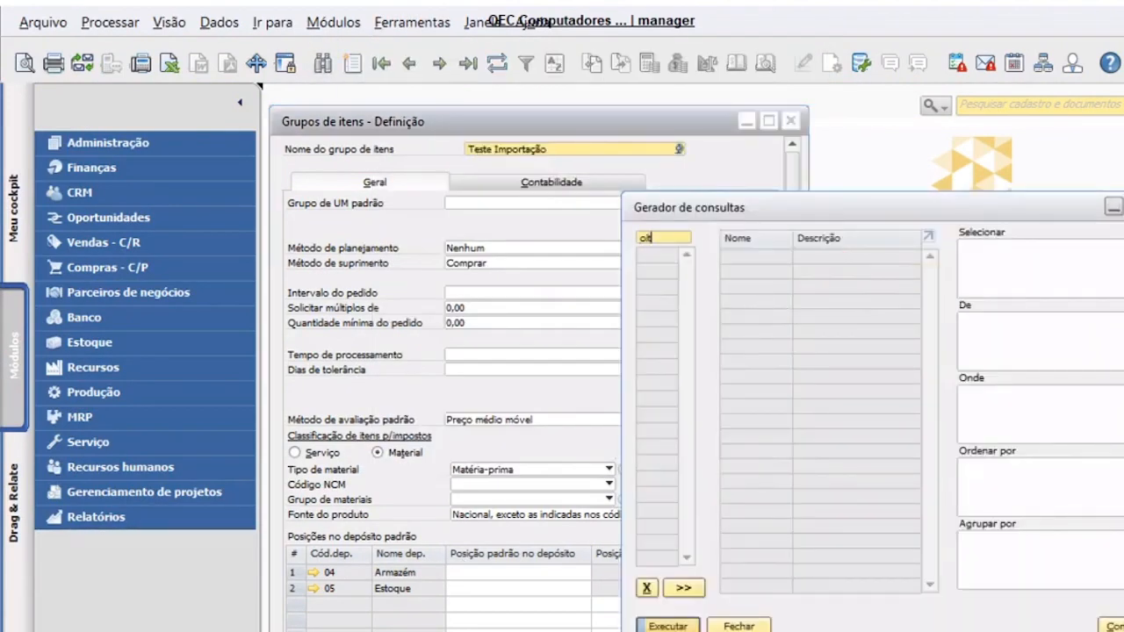
type("OITB")
key("Return")
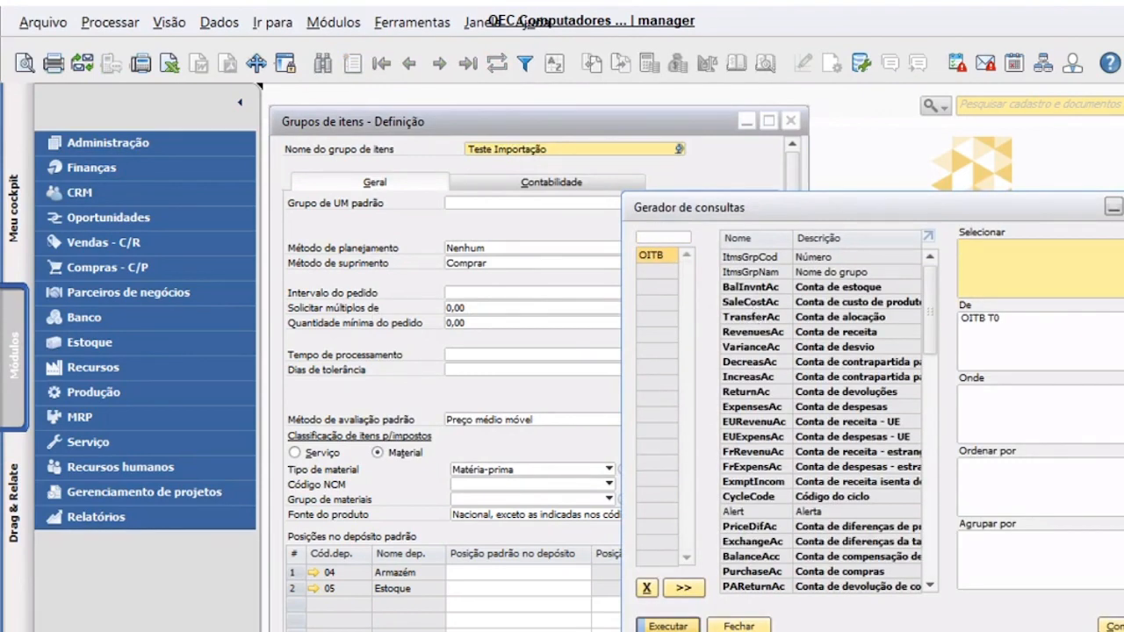
left_click(681, 625)
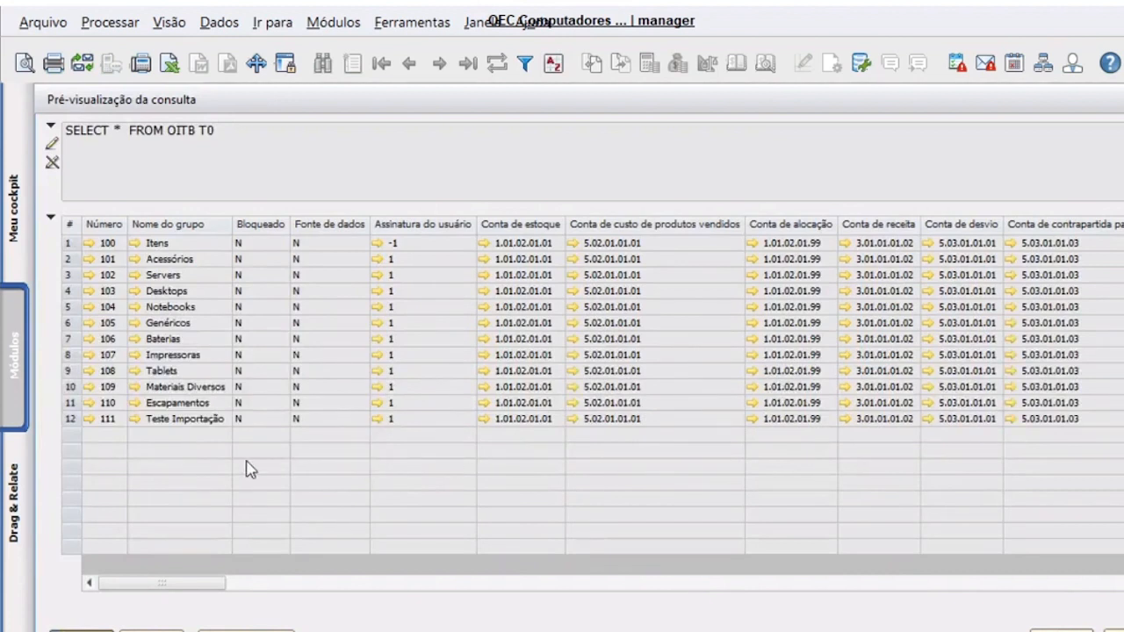
left_click(68, 418)
- Enter 111 as ItemsGroupCode for all eight test items in Excel's column D
key("alt+Tab")
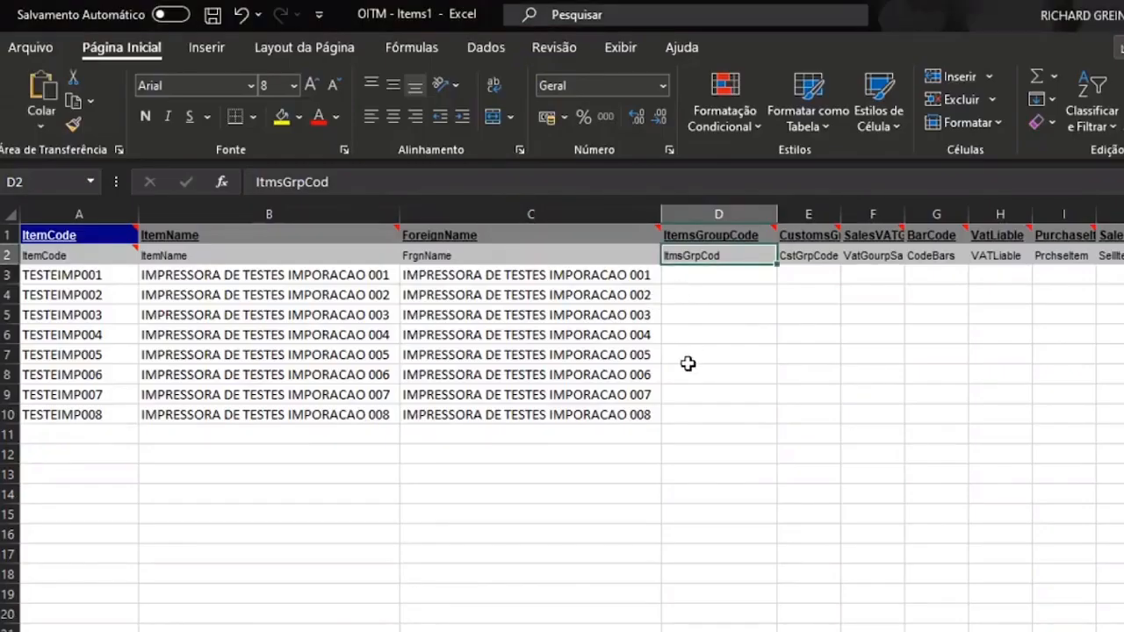
key("Down")
type("111")
key("Return")
key("ctrl+d")
key("ctrl+c")
key("Left")
key("ctrl+Down")
key("Right")
key("ctrl+shift+Up")
key("Return")
- Left-align all contents of the item template sheet
left_click(810, 303)
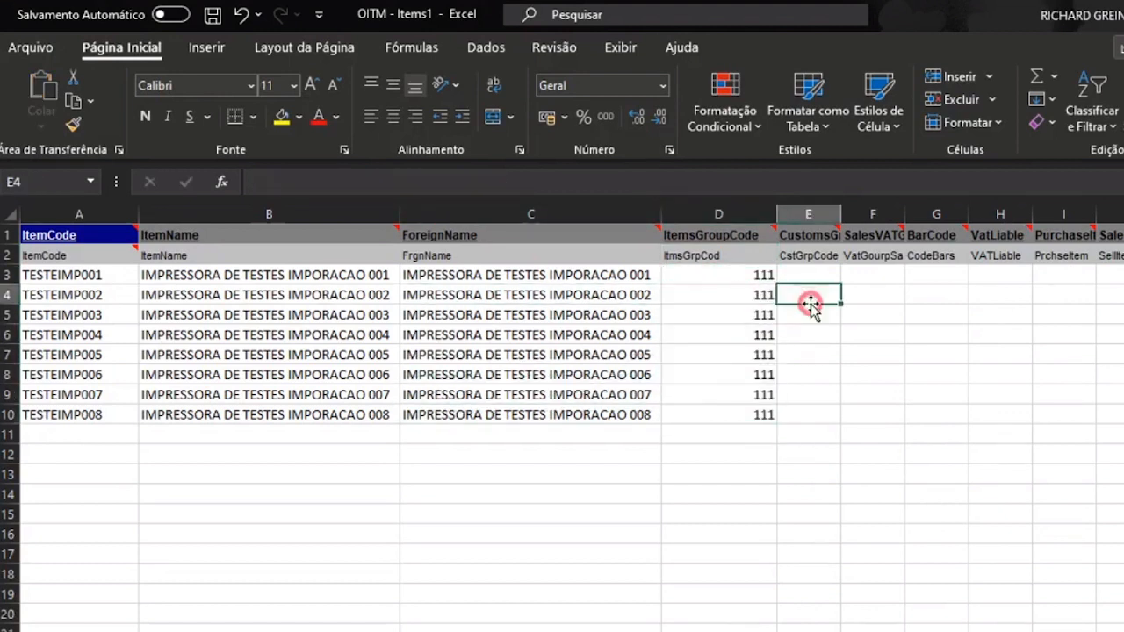
key("alt+Tab")
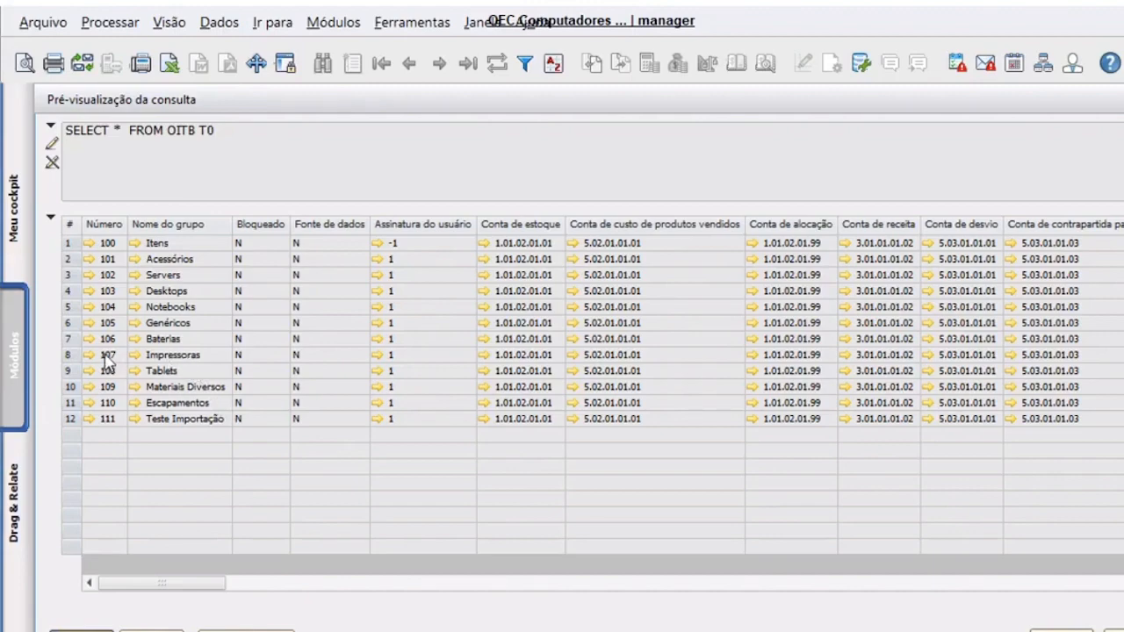
key("alt+Tab")
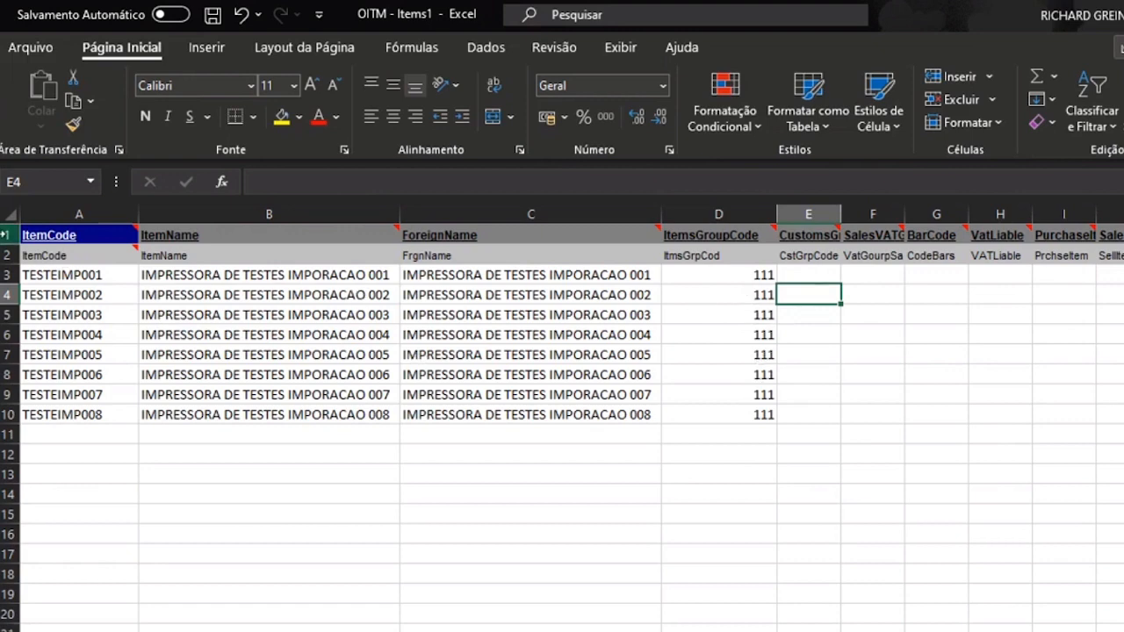
left_click(9, 215)
left_click(372, 116)
left_click(832, 360)
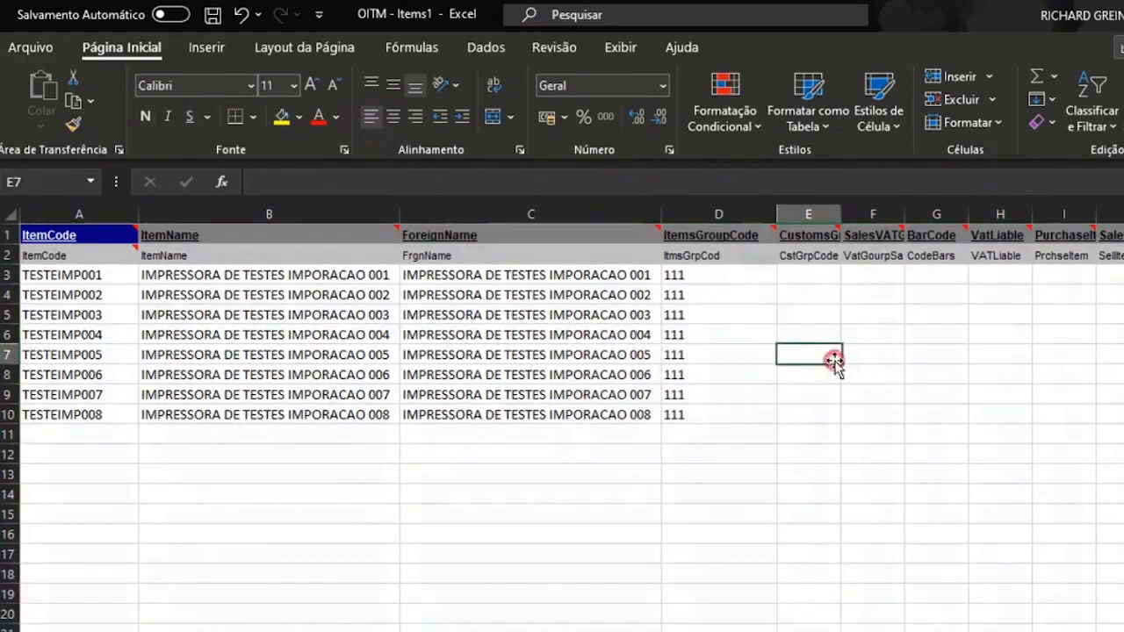
left_click(743, 497)
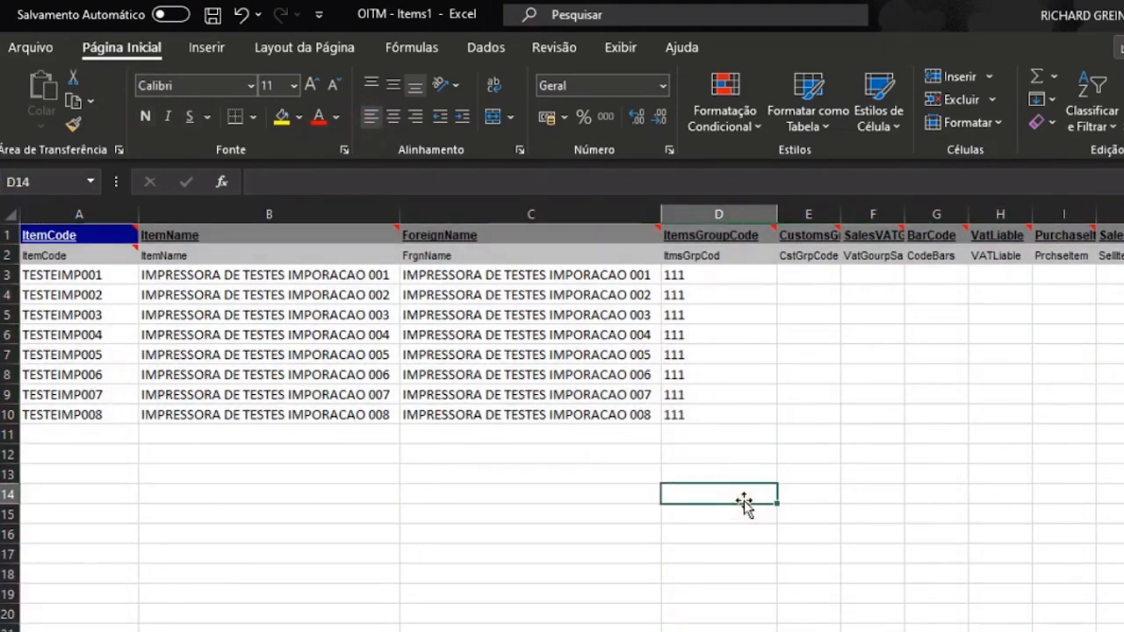
- Copy the whole item group table from the SAP query results grid with Copiar tabela
key("alt+Tab")
key("alt+Tab")
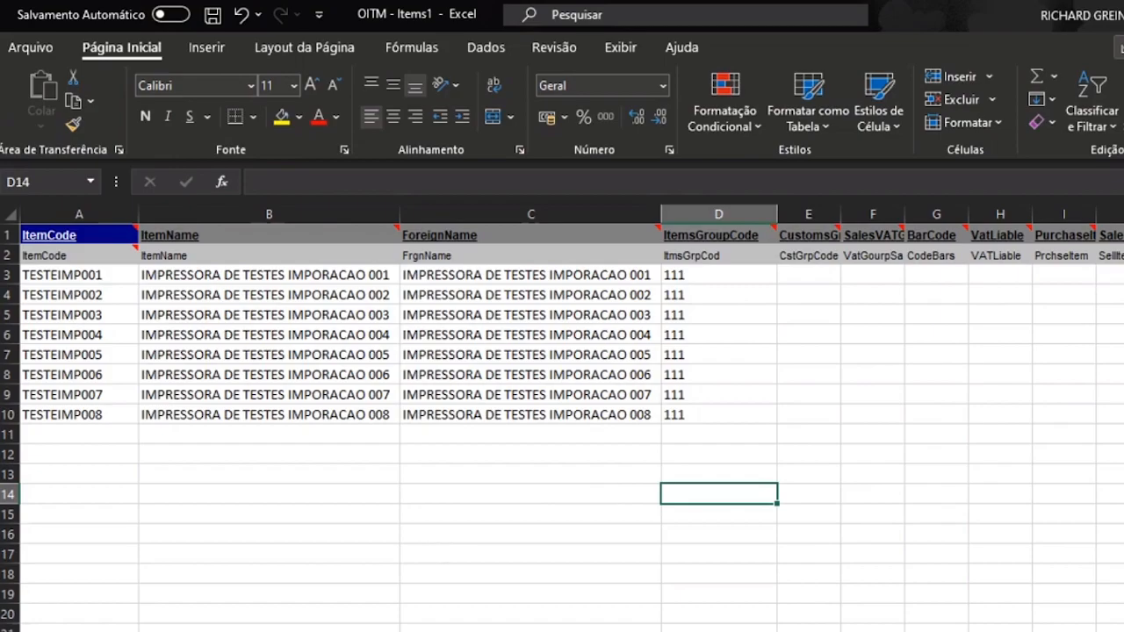
key("alt+Tab")
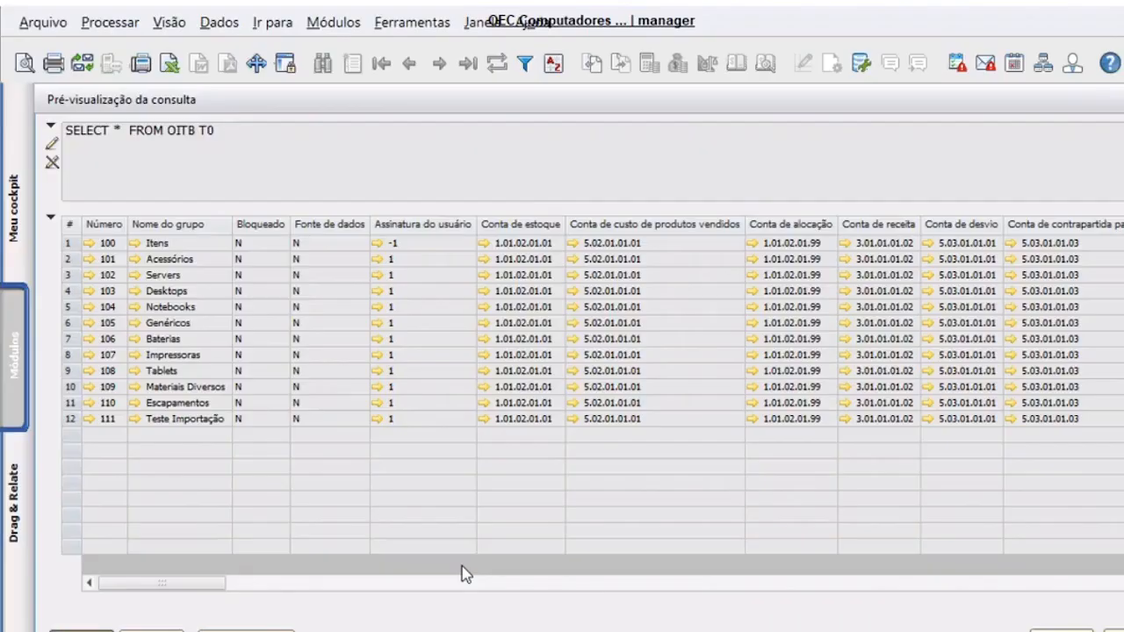
right_click(198, 314)
left_click(241, 347)
- Paste the item group table into the blank sheet and clear the unneeded account columns
key("alt+Tab")
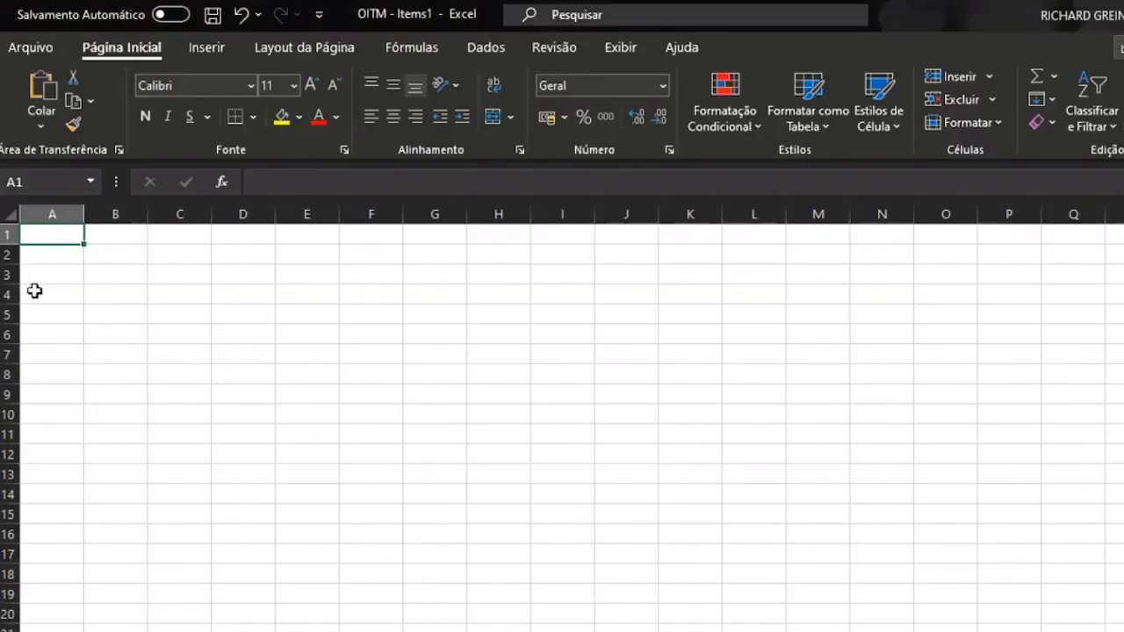
key("ctrl+v")
left_click(263, 406)
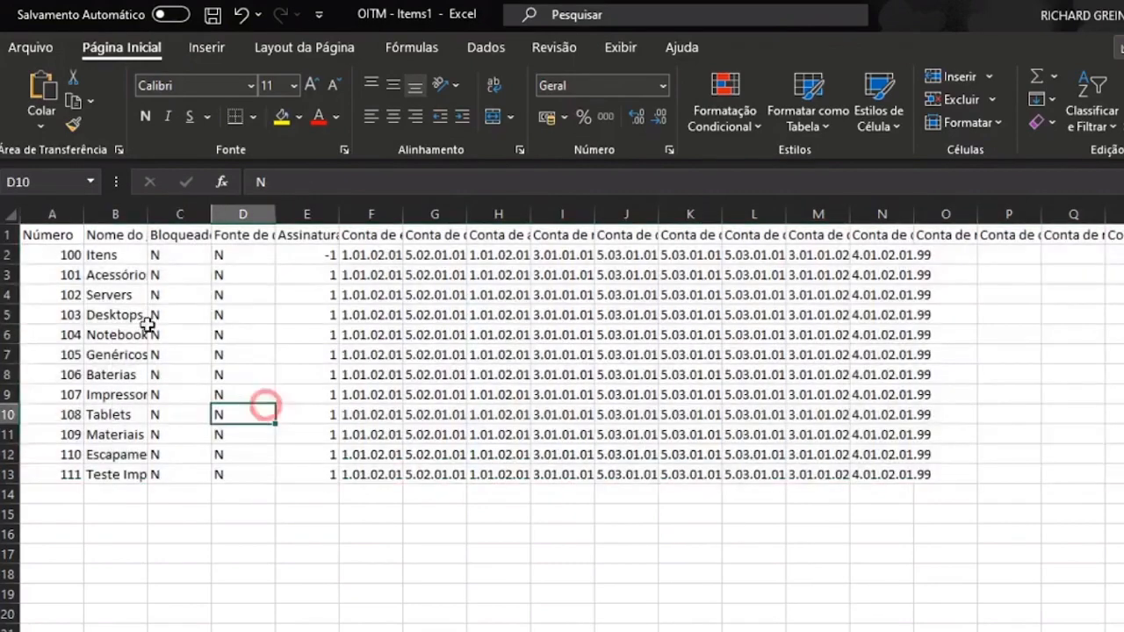
left_click(182, 214)
key("ctrl+shift+Right")
key("Delete")
- Move the group numbers into column C beside the names and autofit column B
key("ctrl+Home")
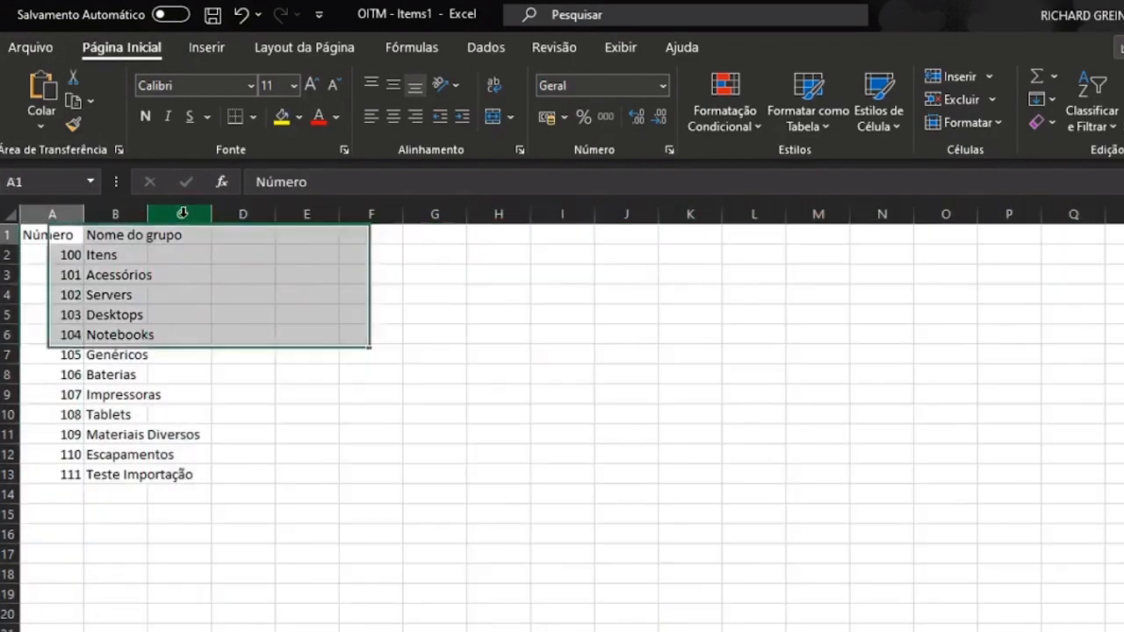
key("ctrl+shift+Down")
key("ctrl+x")
left_click(179, 235)
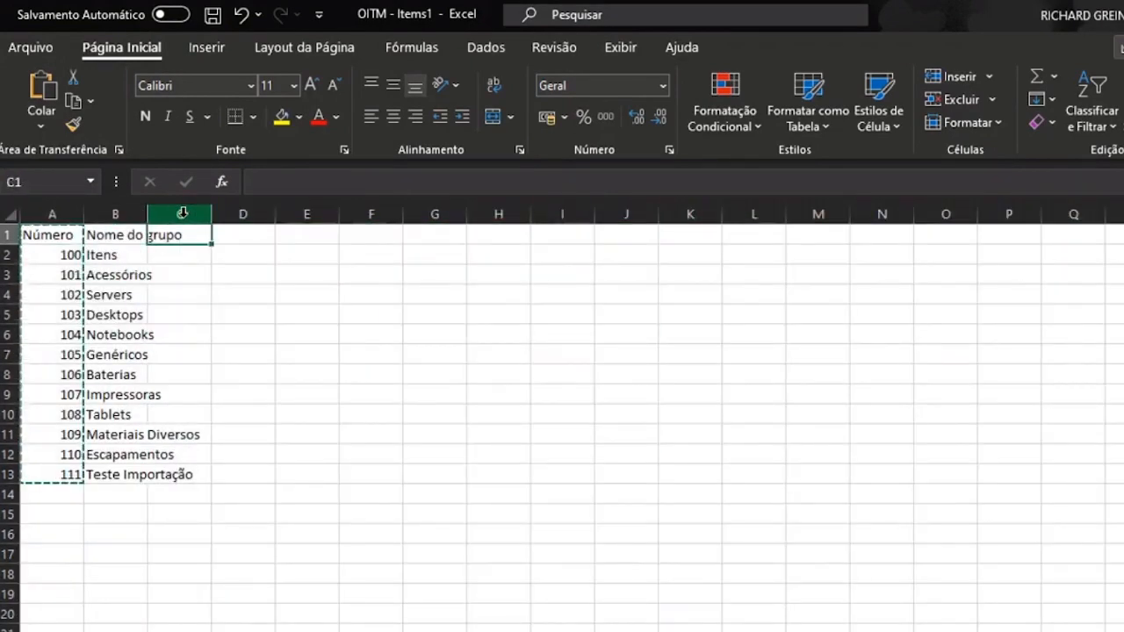
key("ctrl+v")
double_click(151, 215)
left_click(492, 469)
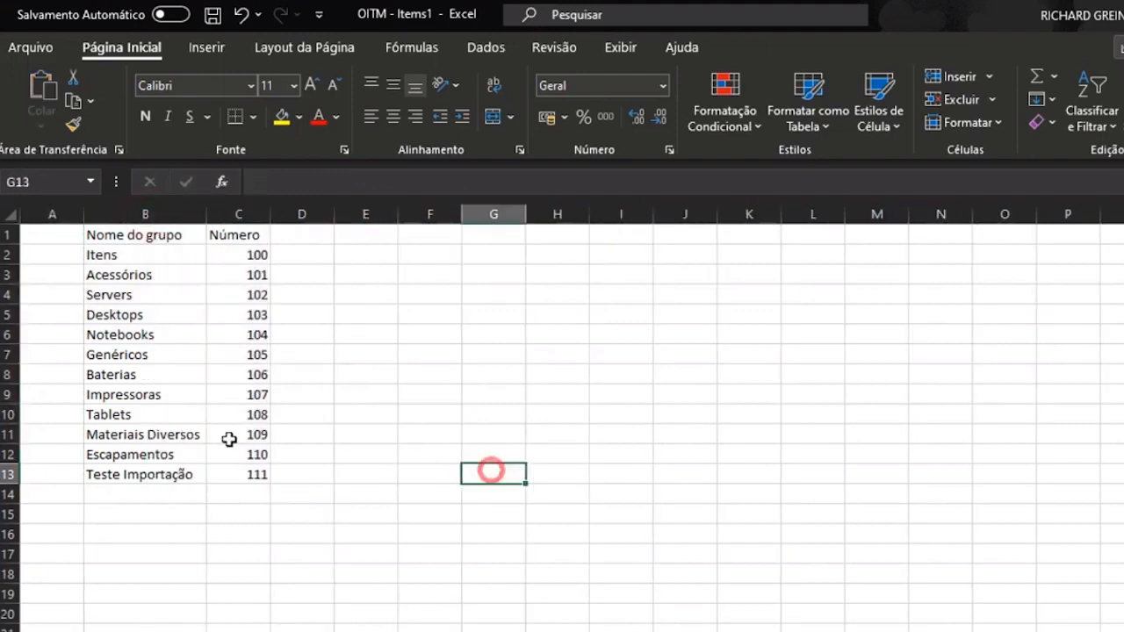
left_click(194, 431)
left_click(155, 315)
left_click(146, 395)
left_click(114, 437)
left_click(155, 352)
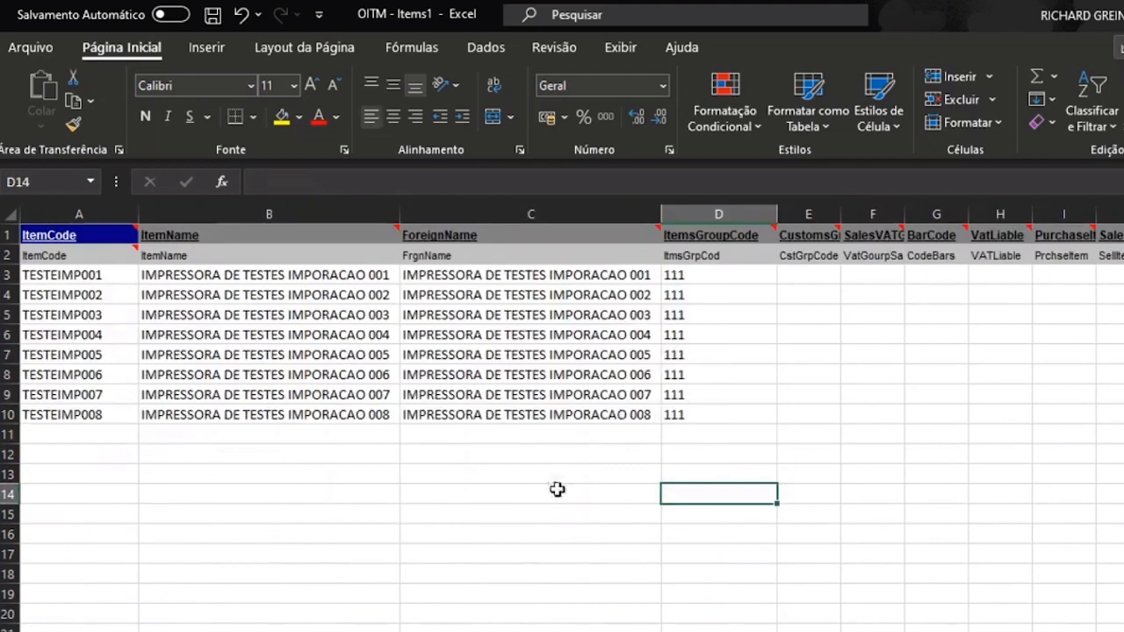
left_click(693, 316)
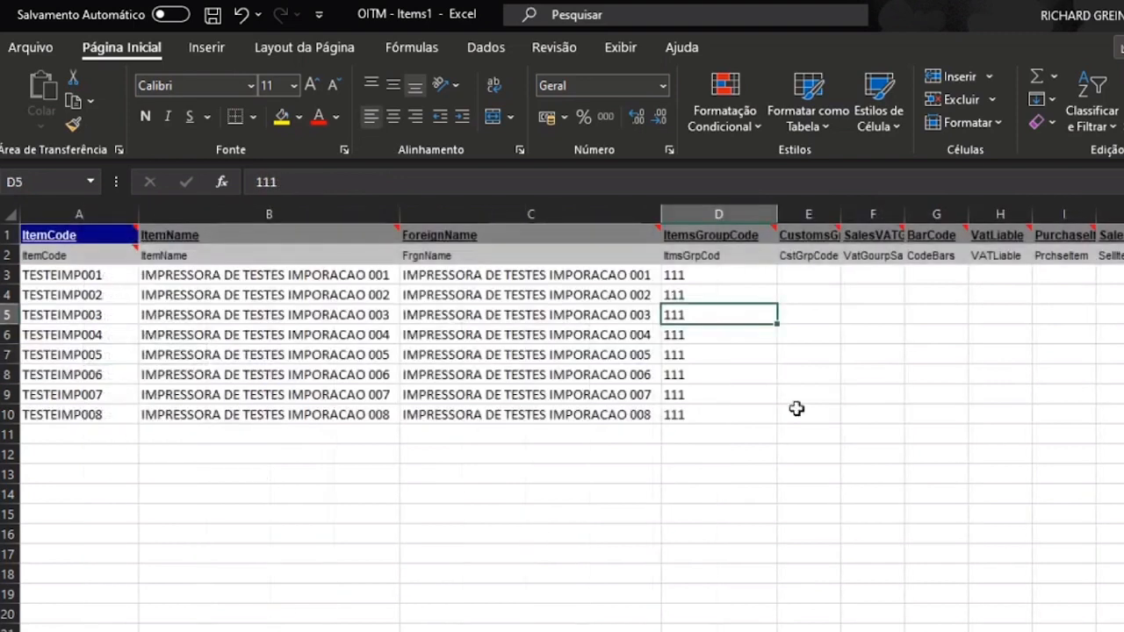
left_click(808, 276)
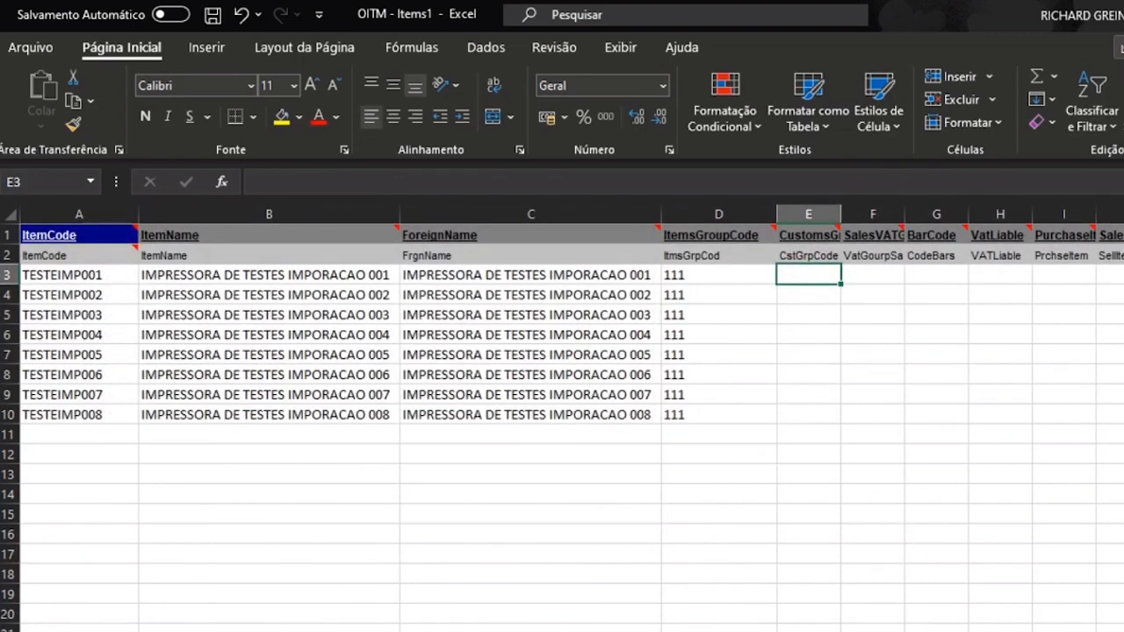
scroll(570, 421, "right", 15)
scroll(570, 421, "right", 20)
scroll(570, 421, "left", 20)
left_click(793, 534)
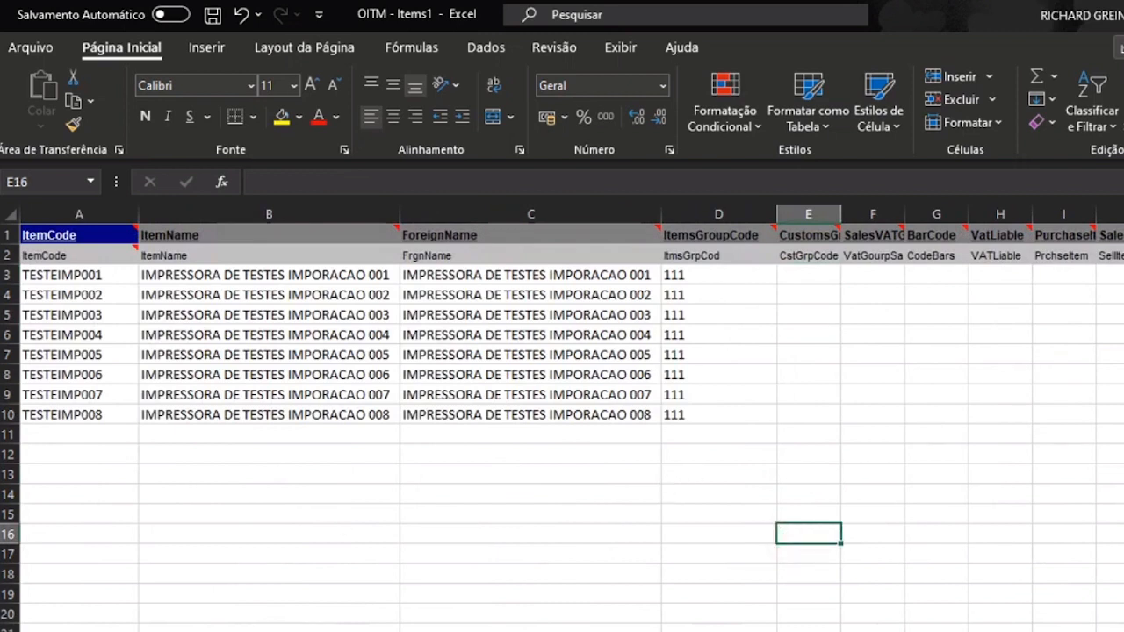
- Open the OITM - Items workbook from the Templates > 3Itens folder in File Explorer
left_click(165, 628)
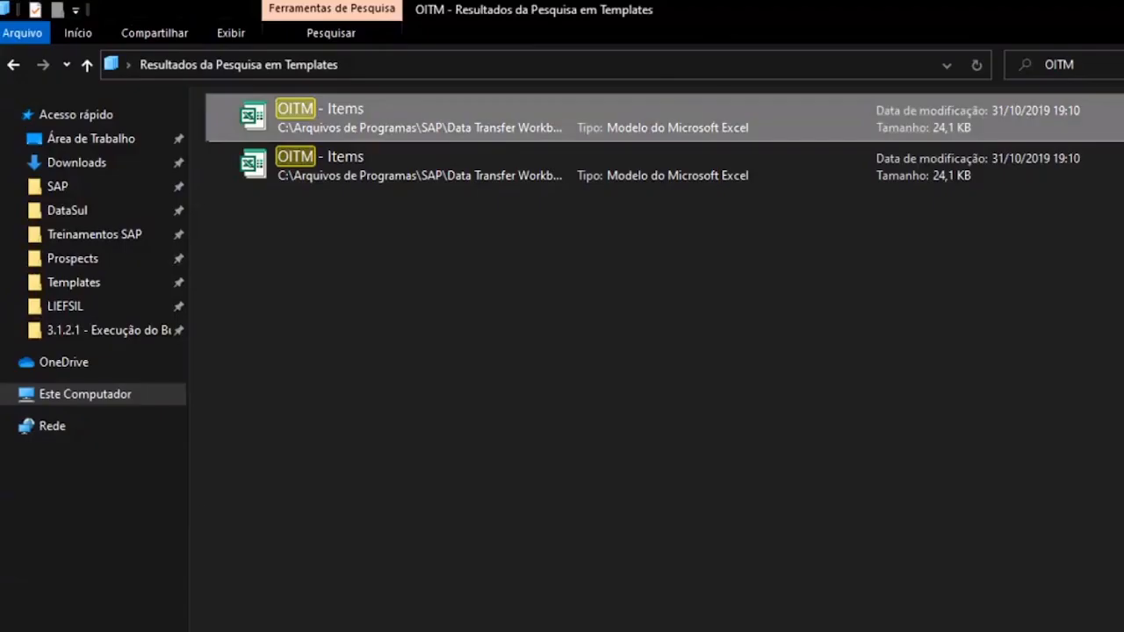
left_click(91, 283)
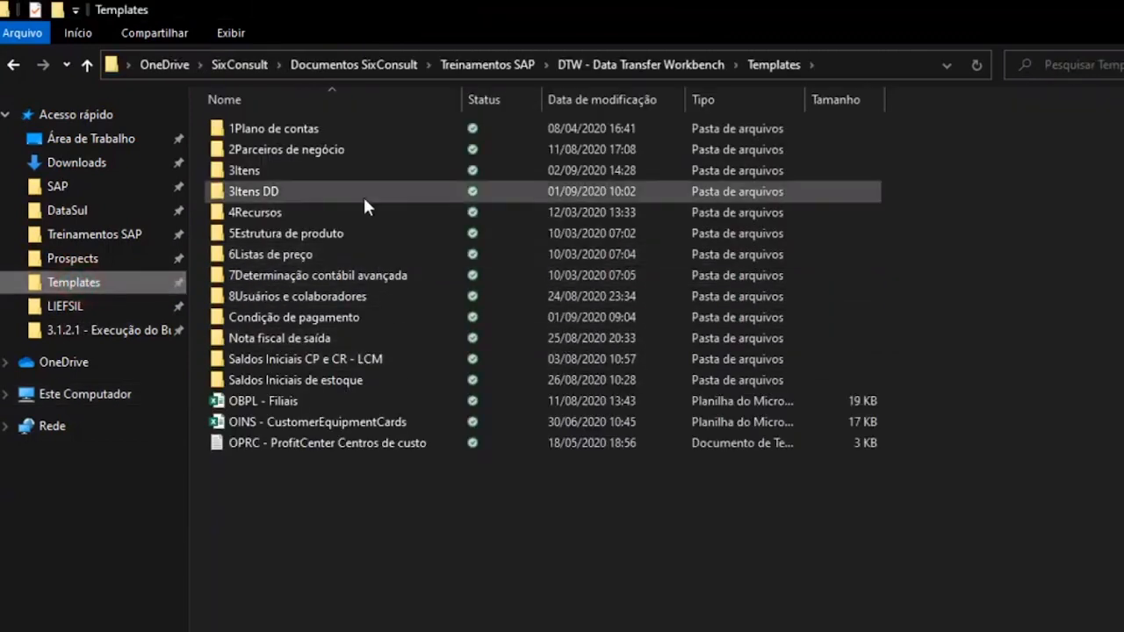
double_click(351, 168)
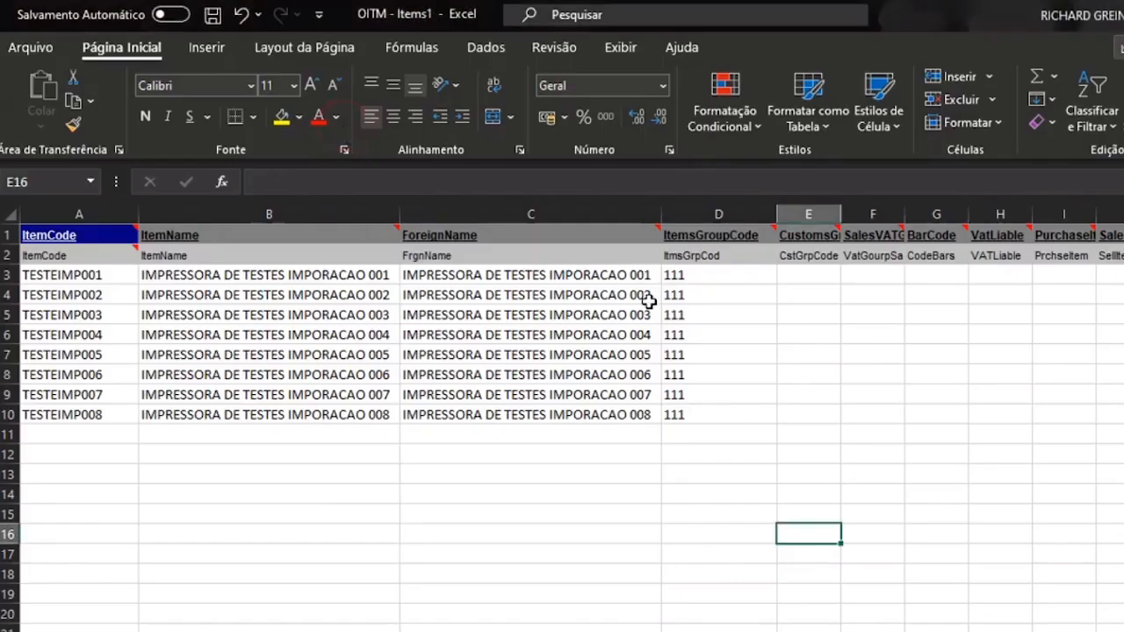
left_click(721, 436)
left_click(673, 530)
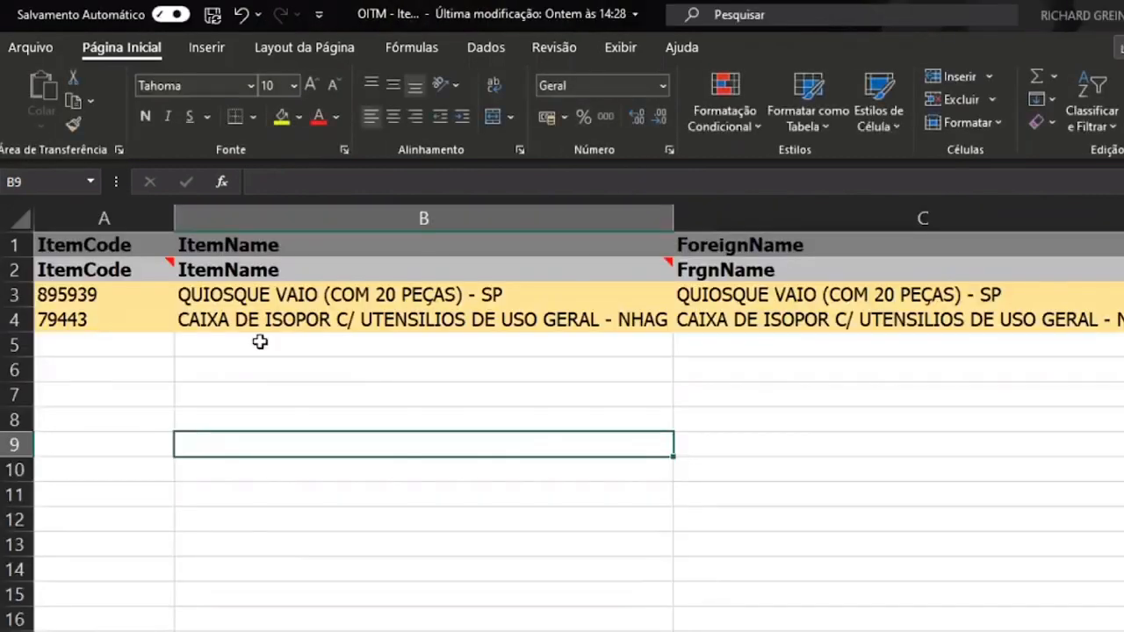
- Paste the eight TESTEIMP items from Items1's A3:C10 into A3 of OITM - Items
left_click_drag(23, 293, 21, 318)
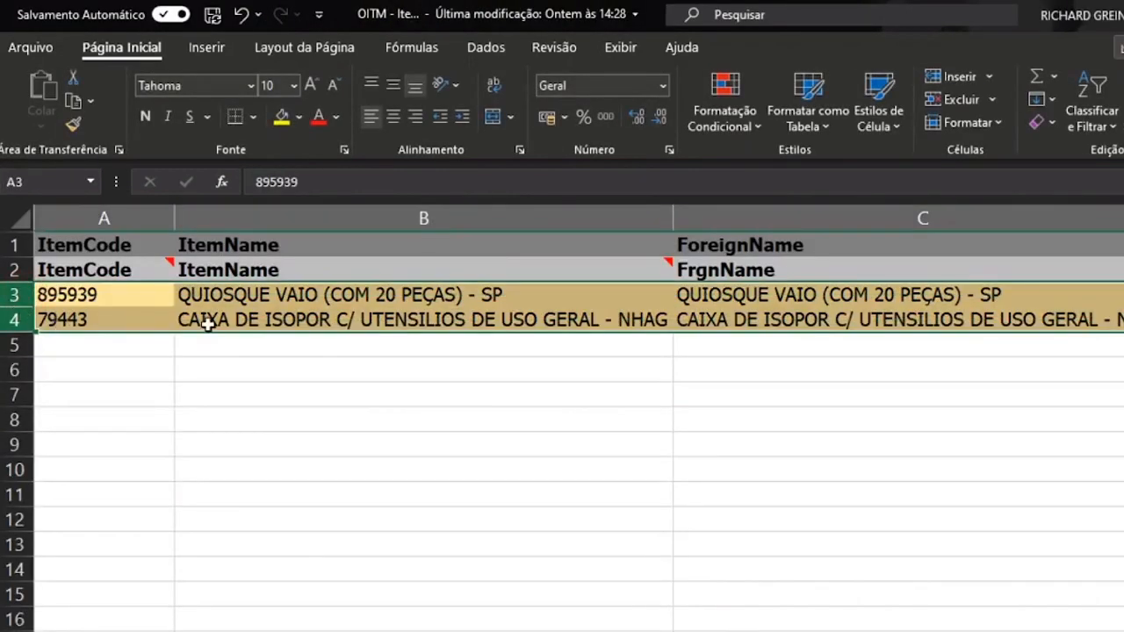
left_click(306, 425)
scroll(309, 425, "down", 3)
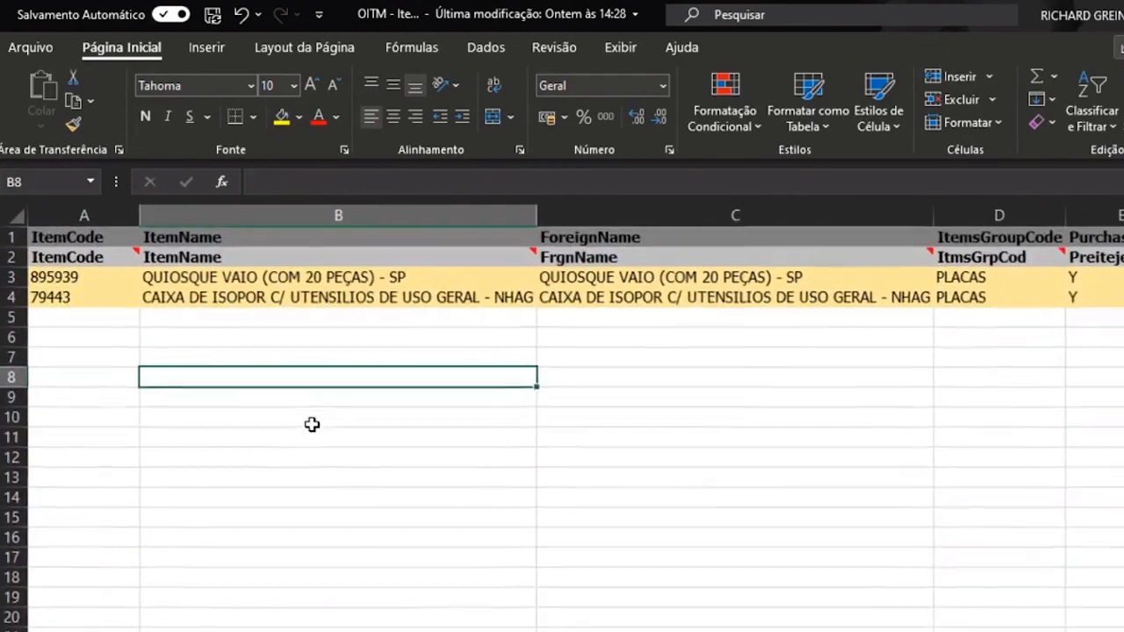
scroll(312, 425, "down", 1)
left_click(562, 434)
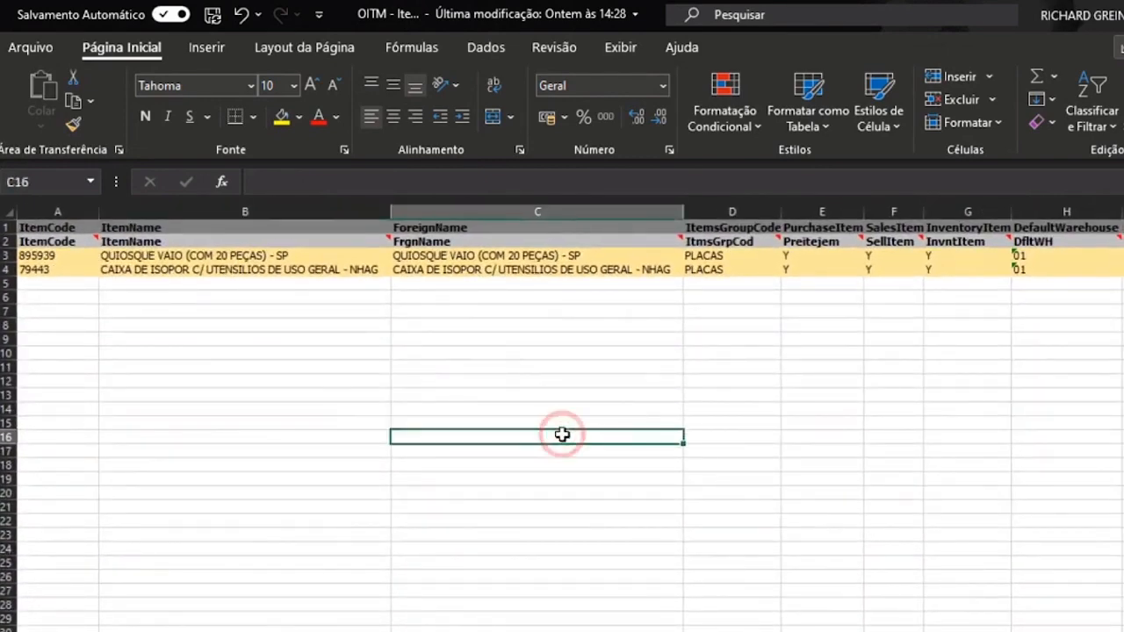
key("alt+Tab")
left_click_drag(107, 274, 442, 429)
key("ctrl+c")
key("alt+Tab")
right_click(79, 256)
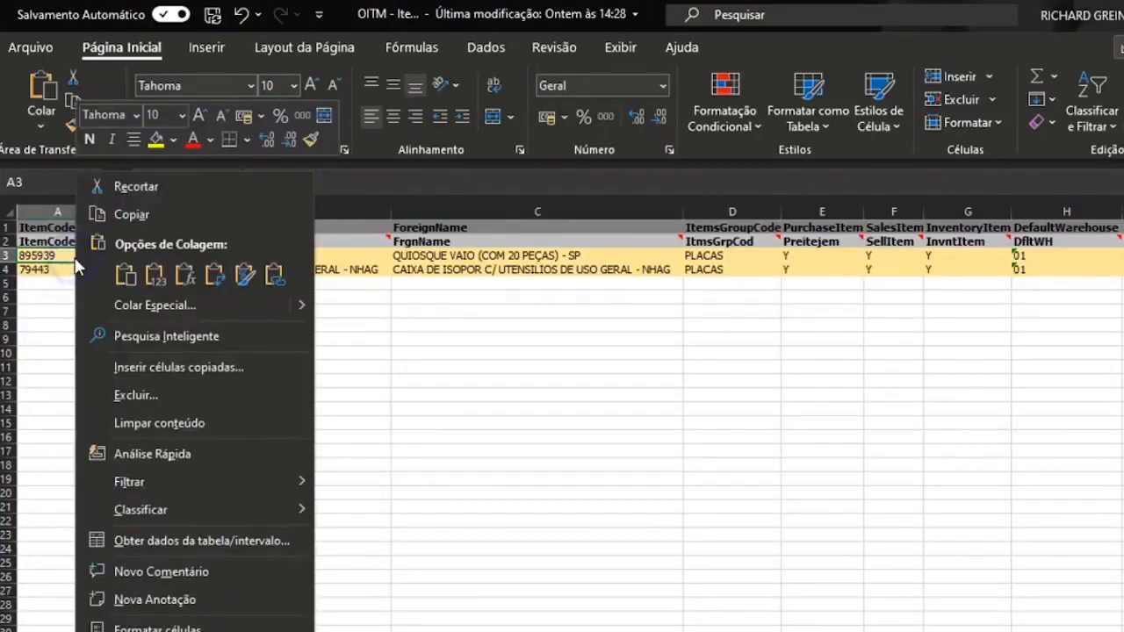
left_click(154, 275)
left_click(430, 464)
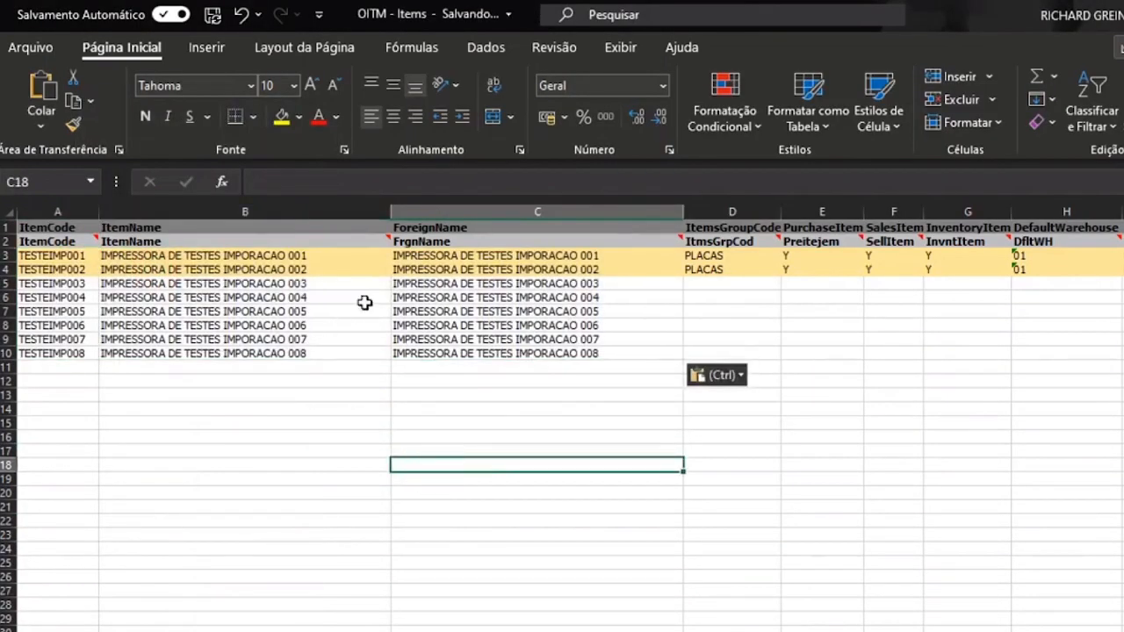
- Remove the yellow fill from rows 3 and 4
left_click_drag(7, 255, 7, 270)
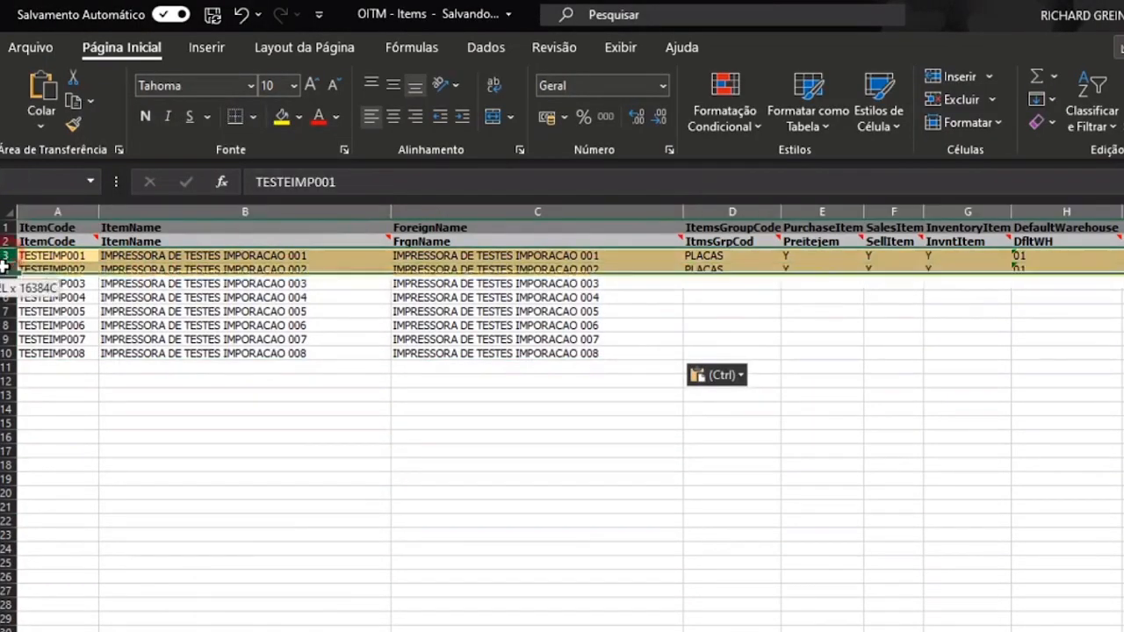
left_click(300, 118)
left_click(345, 337)
left_click(764, 355)
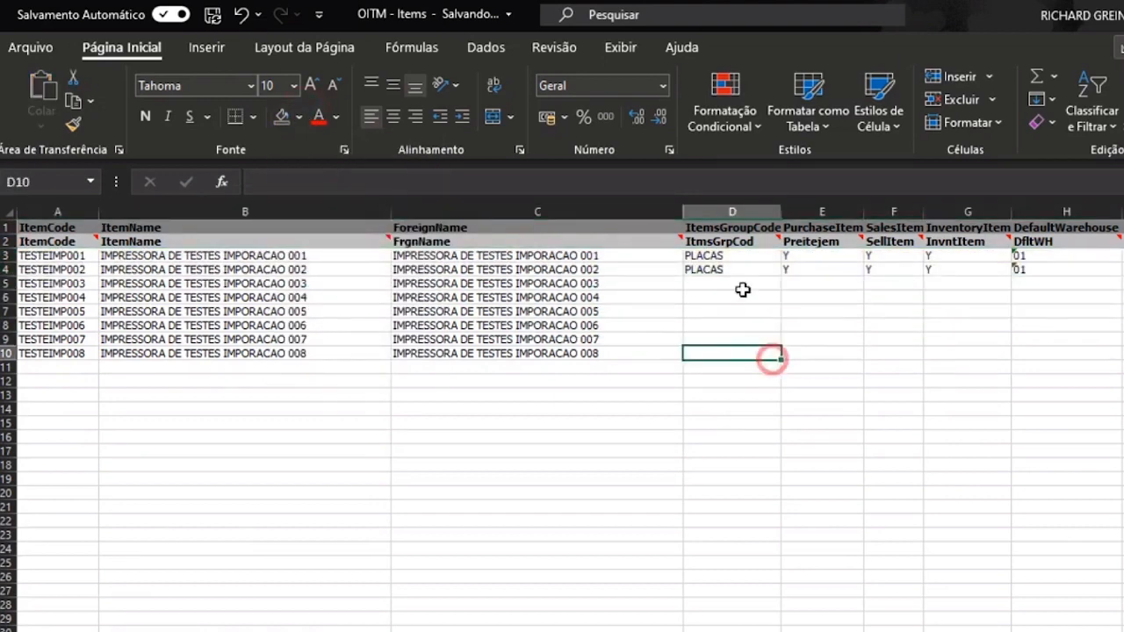
- Set ItemsGroupCode to 111 in D3 and copy it down through D10
left_click(721, 258)
type("1")
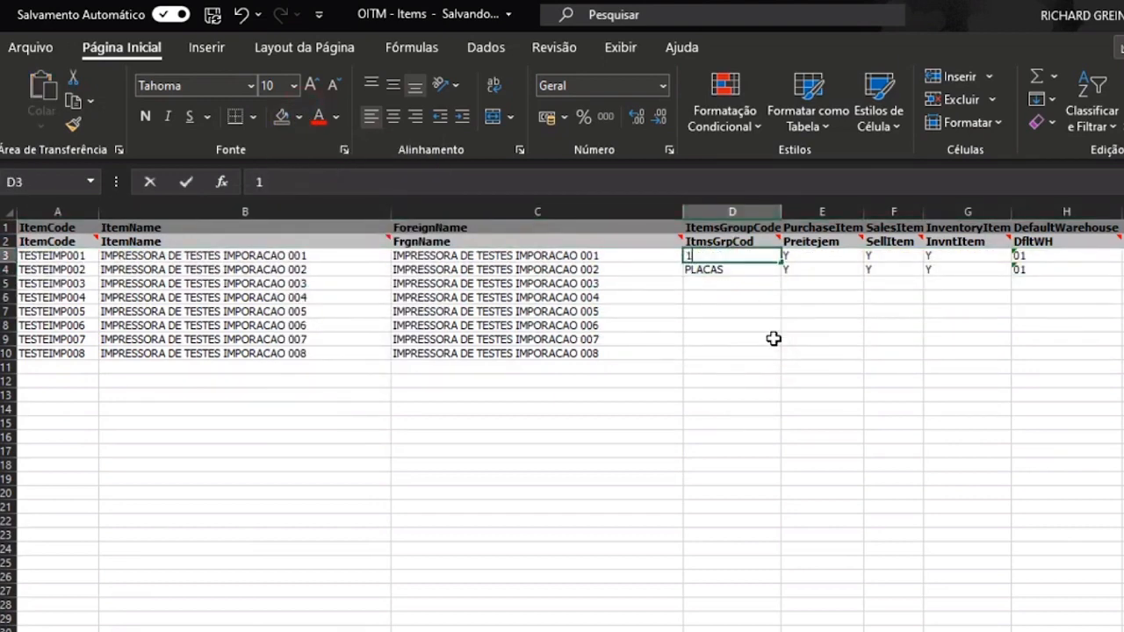
type("11")
key("Return")
key("Up")
key("ctrl+c")
key("Down")
key("Left")
key("ctrl+Down")
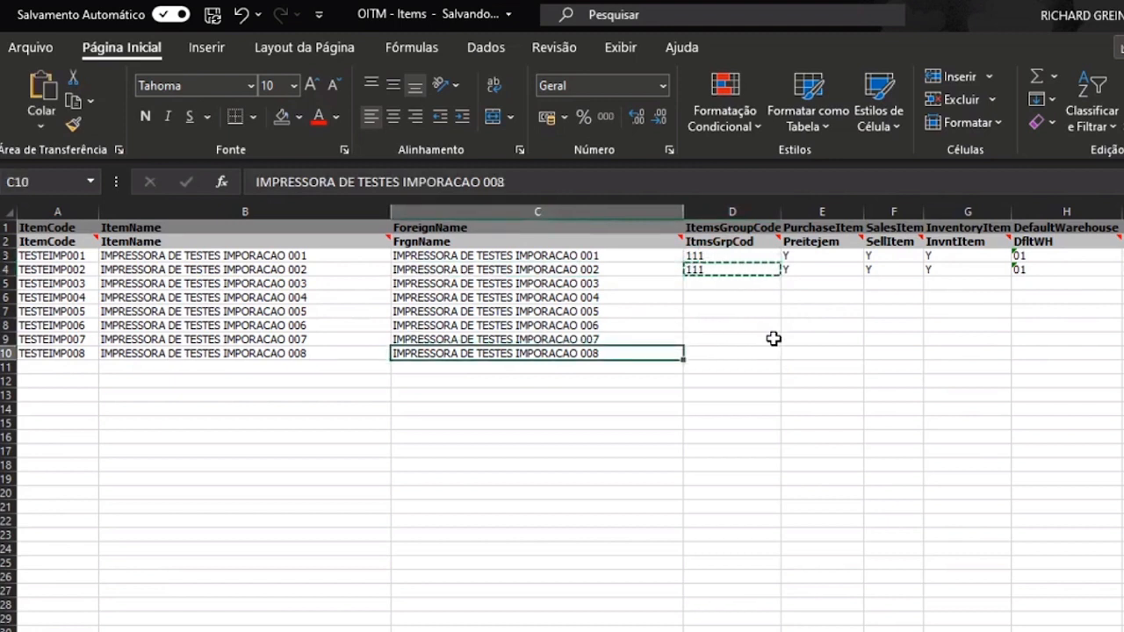
key("Right")
key("ctrl+shift+Up")
key("ctrl+v")
key("Right")
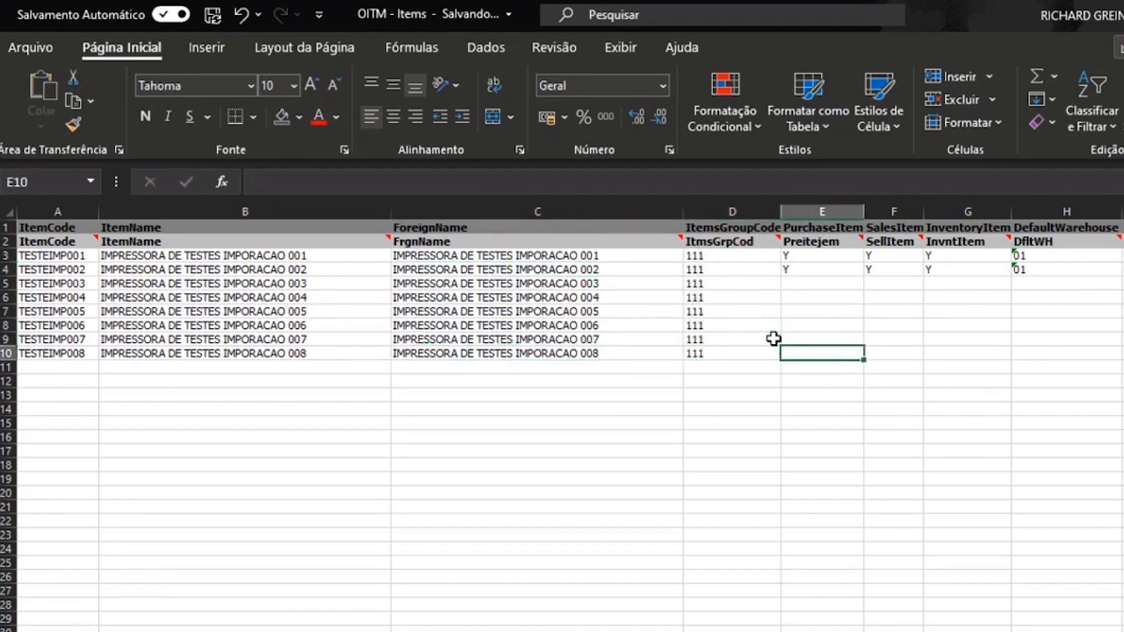
- Copy row 4's Y flags (E4:G4) into E5:G10
left_click(829, 273)
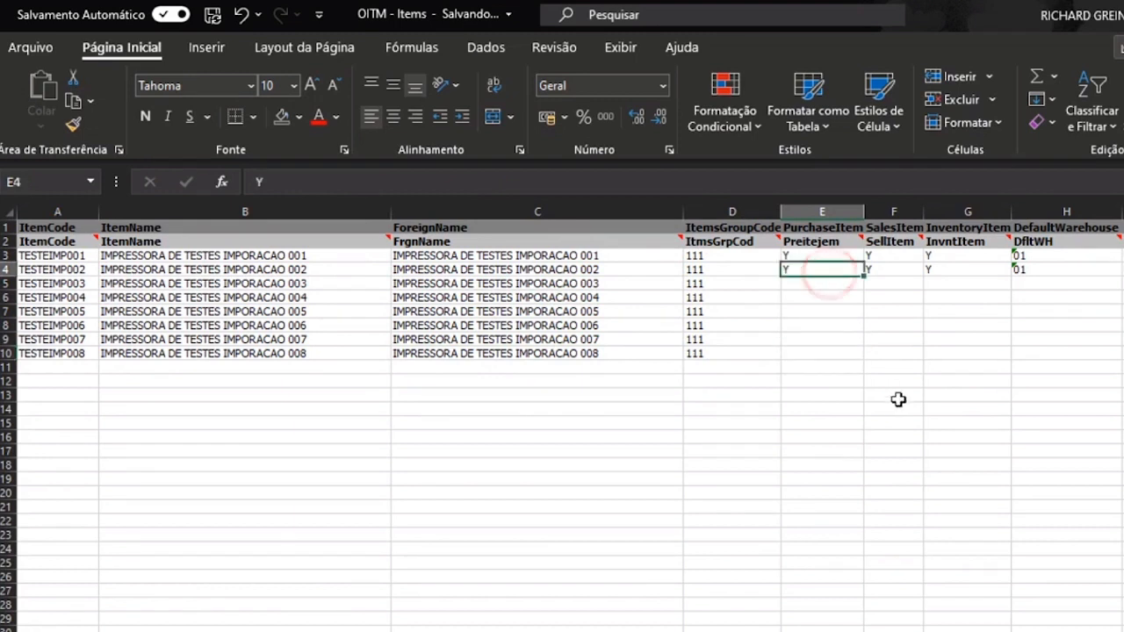
key("Right")
key("Right")
key("Left")
key("Left")
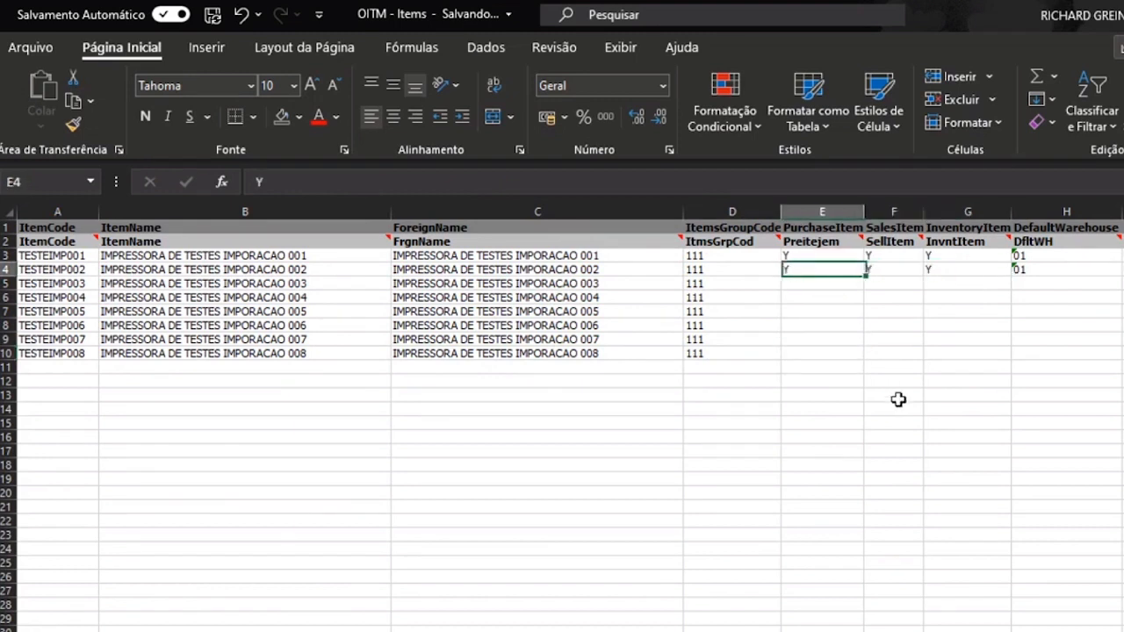
key("shift+Right")
key("shift+Right")
key("ctrl+c")
key("Left")
key("ctrl+Down")
key("Right")
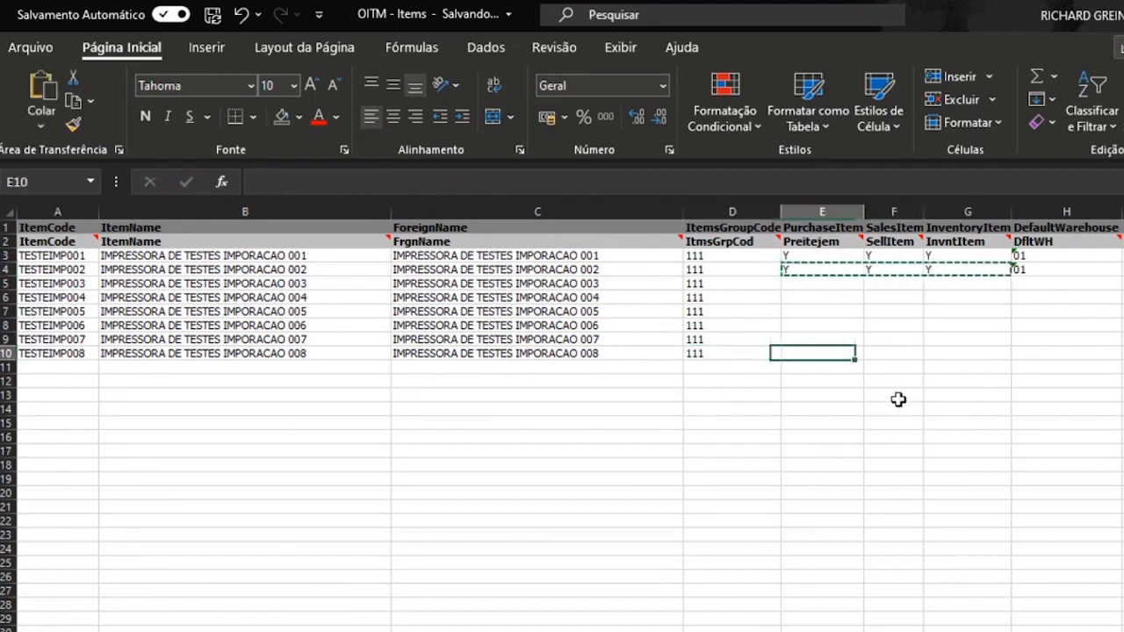
key("shift+Up")
key("shift+Up")
key("shift+Up")
key("shift+Up")
key("shift+Up")
key("shift+Right")
key("shift+Right")
key("ctrl+v")
key("Right")
key("Left")
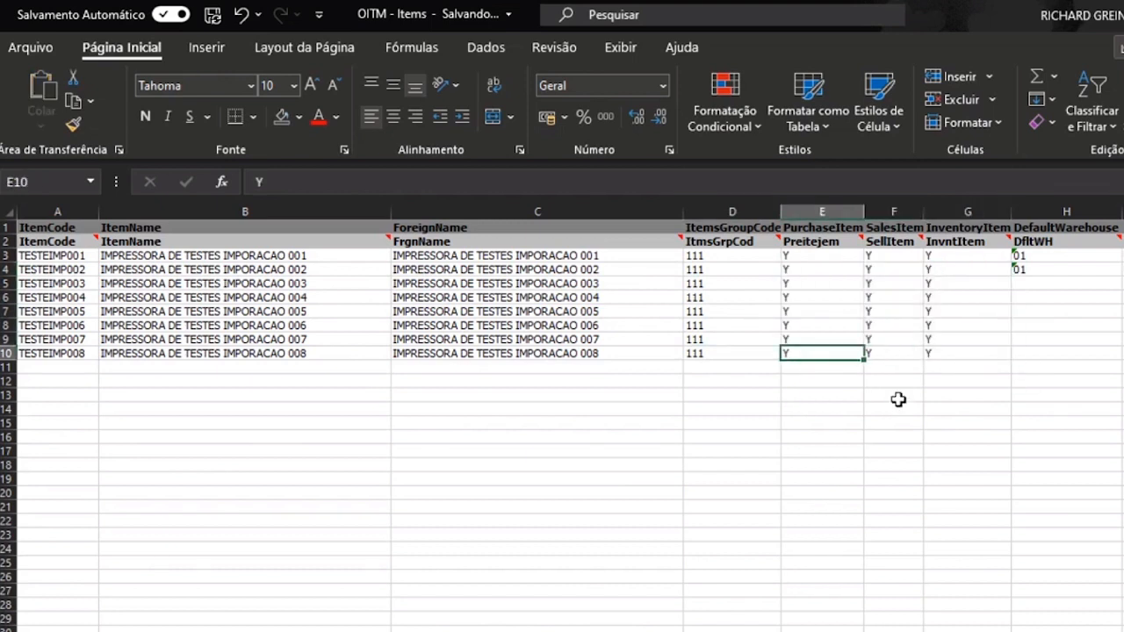
- Restore Y in the PurchaseItem cells E4:E10 after stray N entries
type("n")
key("Down")
key("Up")
type("n")
key("Up")
key("Down")
key("Return")
key("Up")
key("Up")
key("Up")
key("Up")
key("Up")
type("n")
key("Up")
key("Up")
type("n")
key("Down")
key("Down")
key("Up")
key("Up")
key("Up")
key("ctrl+c")
key("Down")
key("ctrl+shift+Down")
key("Return")
- Copy row 3's three Y flags into row 5
key("Right")
key("Right")
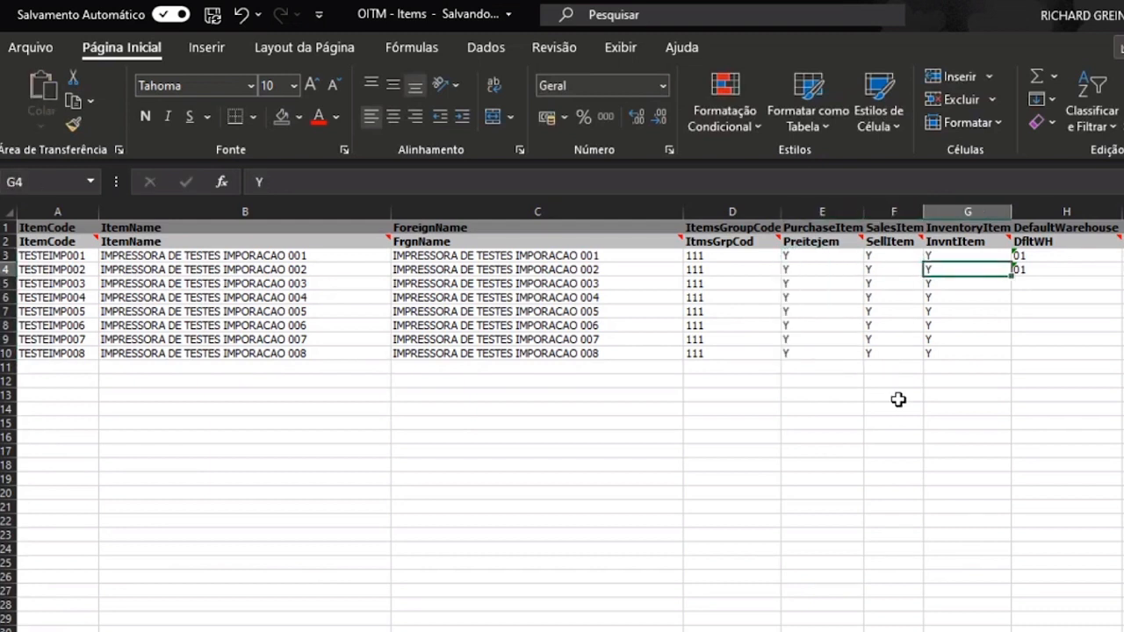
key("Up")
key("Left")
key("Left")
key("shift+Right")
key("shift+Right")
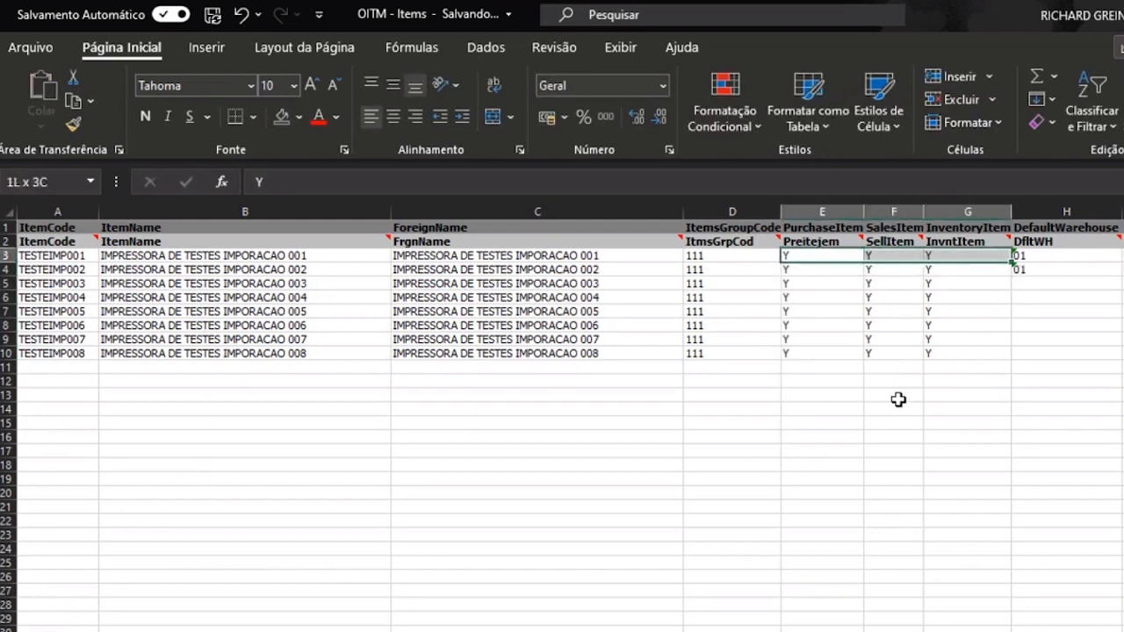
key("Down")
key("Down")
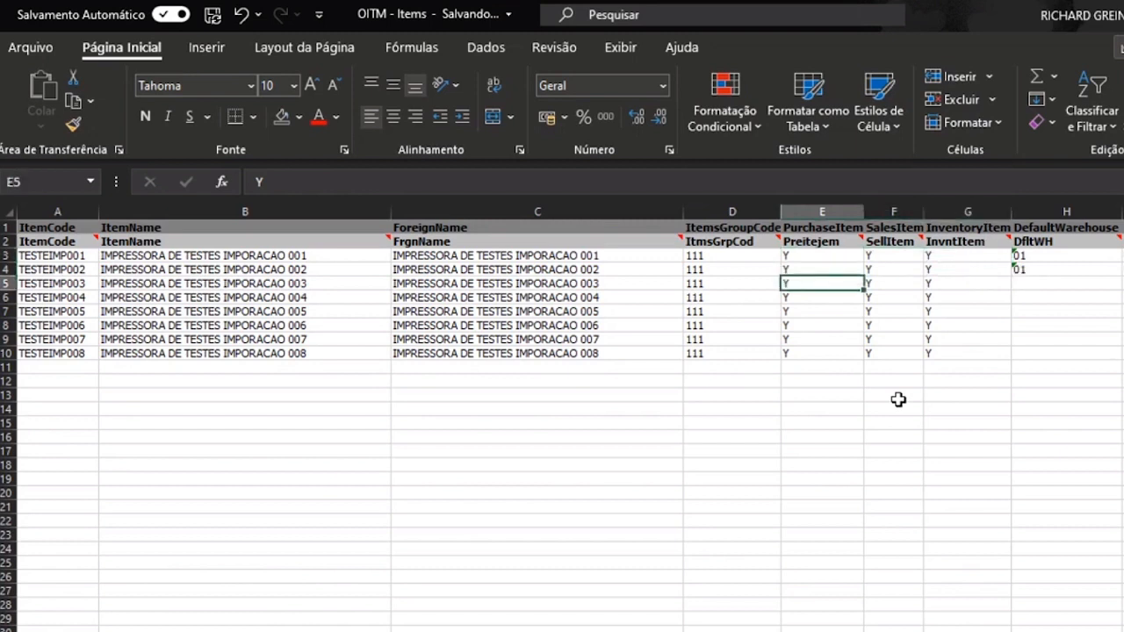
key("shift+Right")
key("shift+Right")
key("ctrl+v")
key("Right")
key("Right")
key("Right")
key("Right")
key("Right")
key("Right")
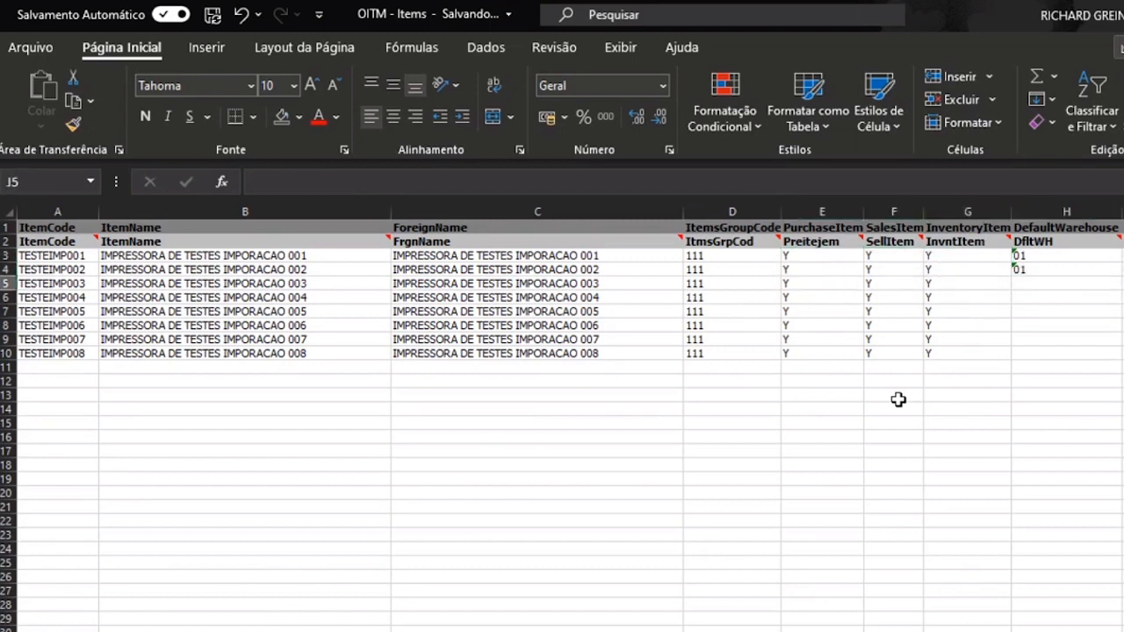
key("Right")
key("Left")
key("Left")
key("Left")
key("Left")
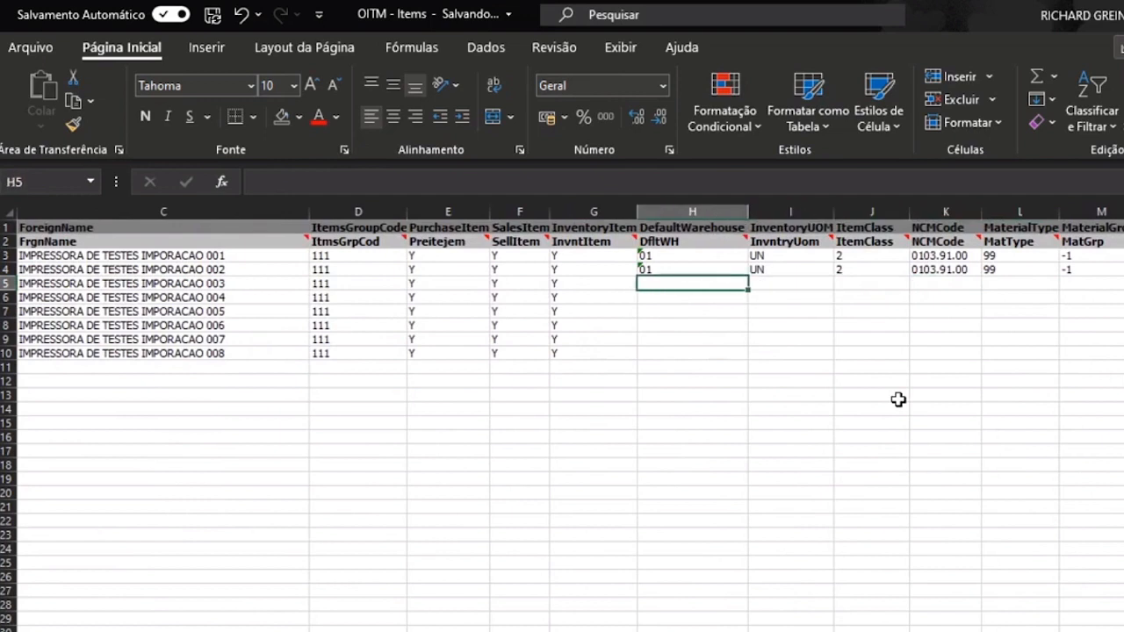
- Check item A00001's warehouses (02, 03, 04 Armazém, 05 Estoque) in SAP's Cadastro do item
left_click(683, 281)
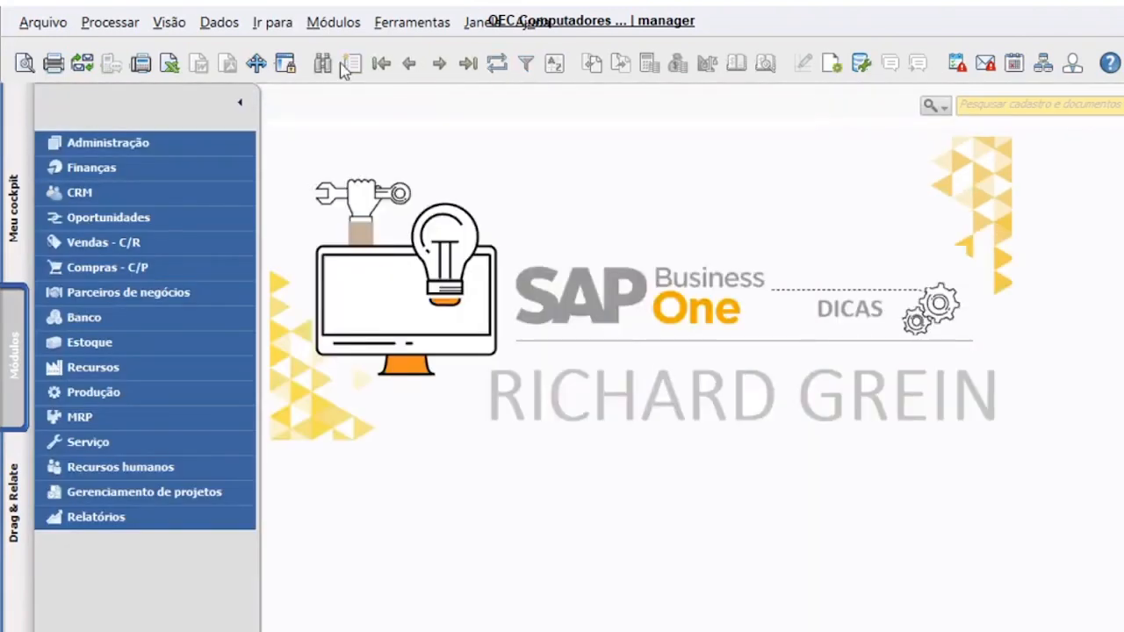
left_click(331, 22)
left_click(407, 208)
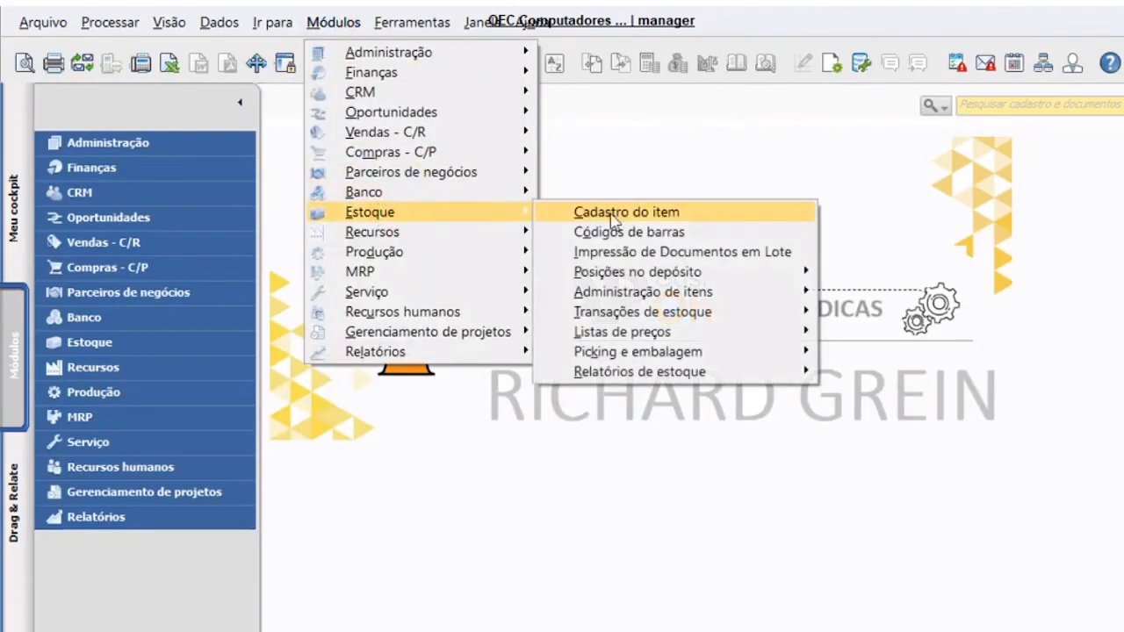
left_click(603, 208)
left_click(598, 266)
left_click(379, 63)
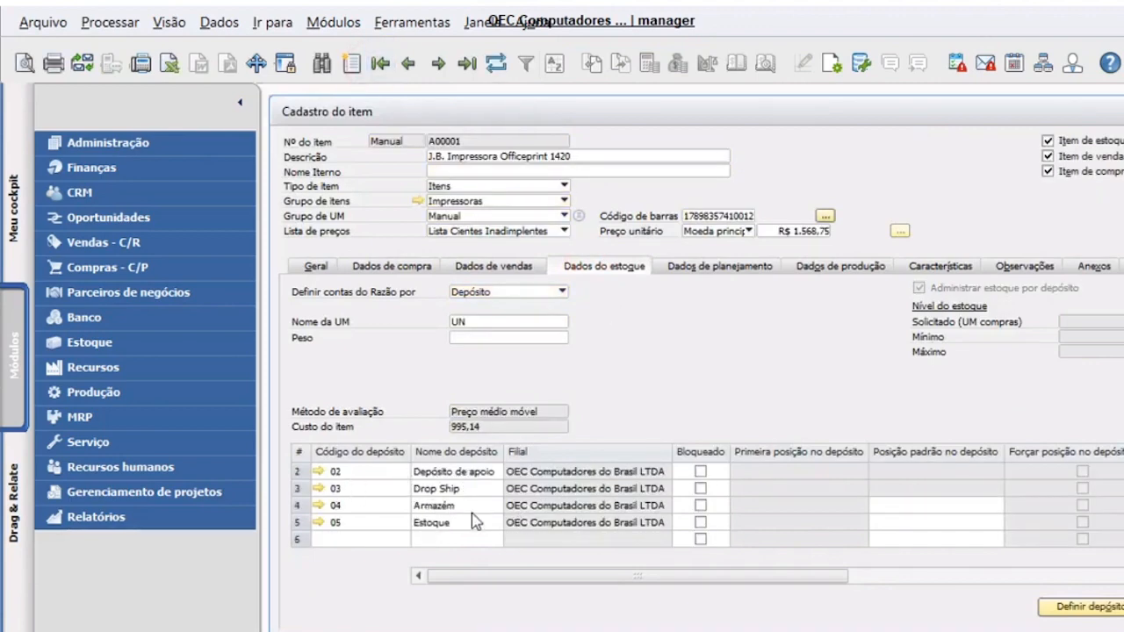
key("alt+Tab")
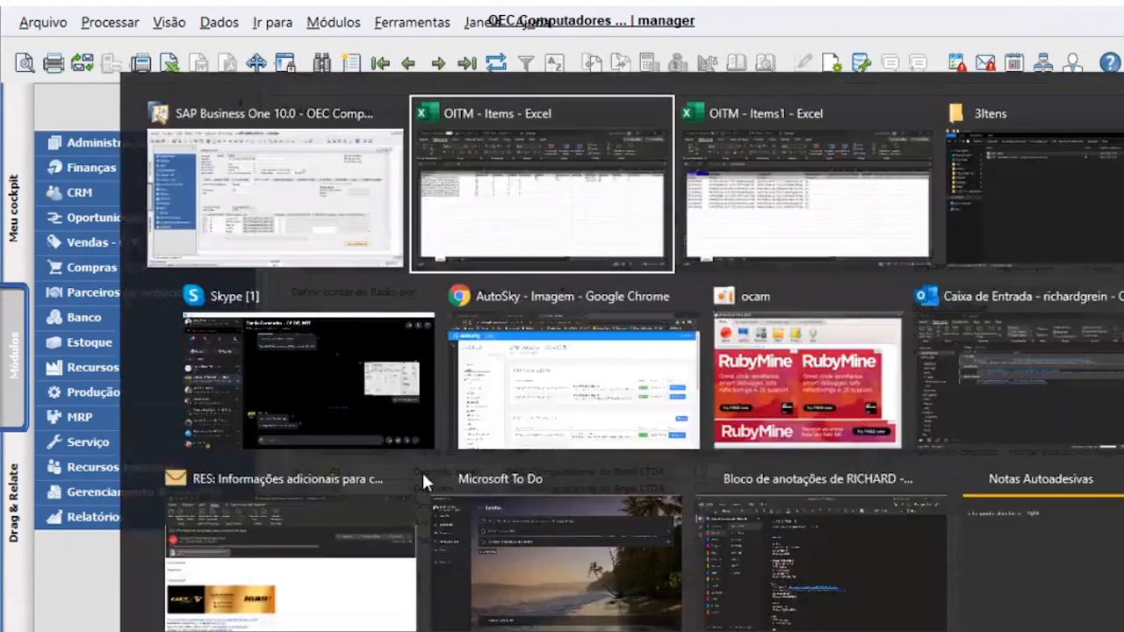
- Paste warehouse 01 into the DefaultWarehouse cells H4:H10 and check the first row
left_click(612, 350, "shift")
key("shift+Right")
key("Return")
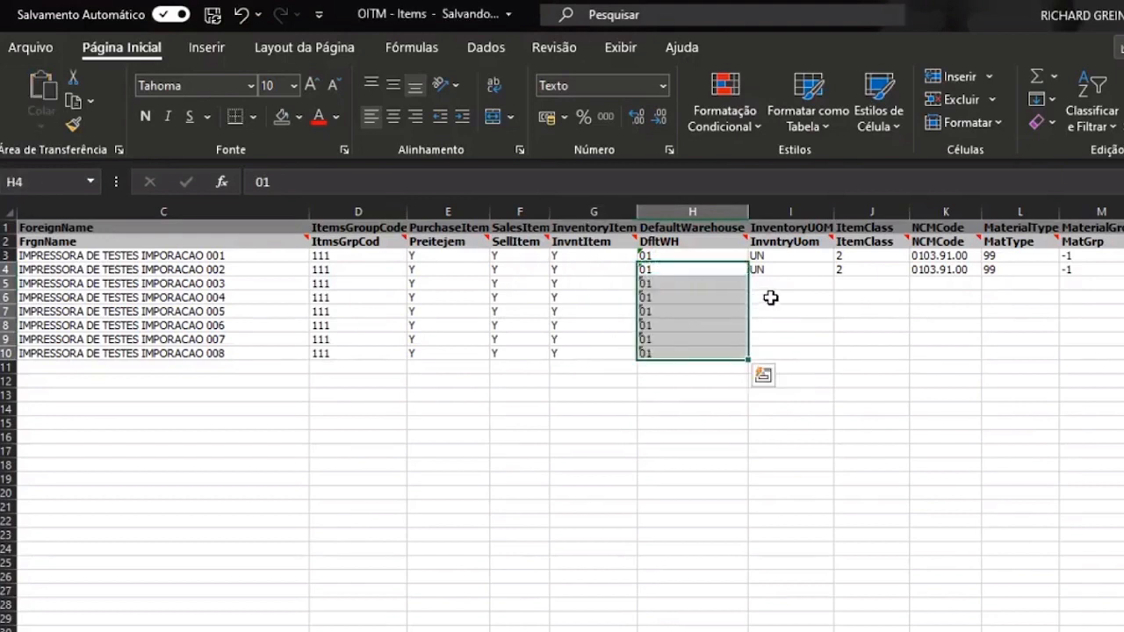
left_click(786, 370)
left_click(671, 258)
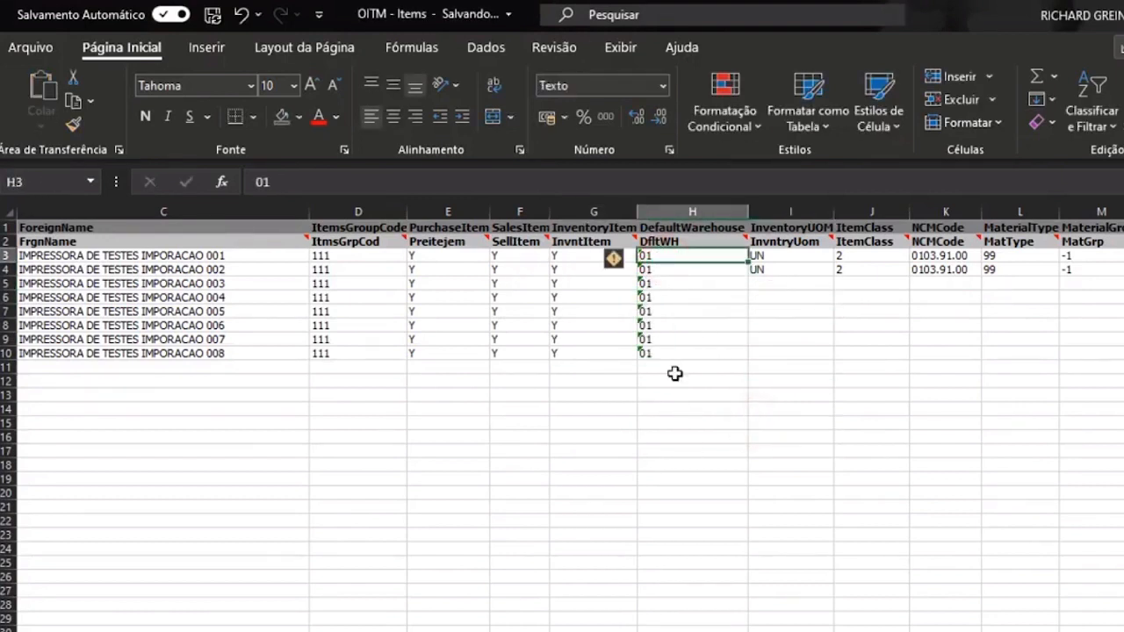
- Enter a test value 1 in I8 and confirm column H keeps its text format
left_click(777, 326)
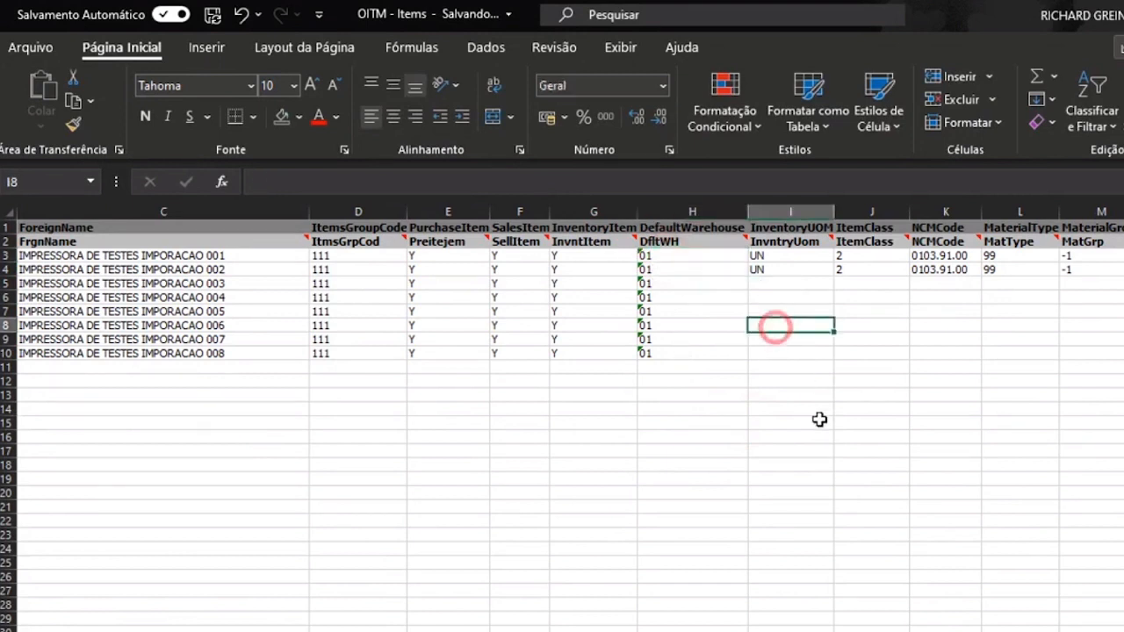
type("1")
key("Return")
key("Return")
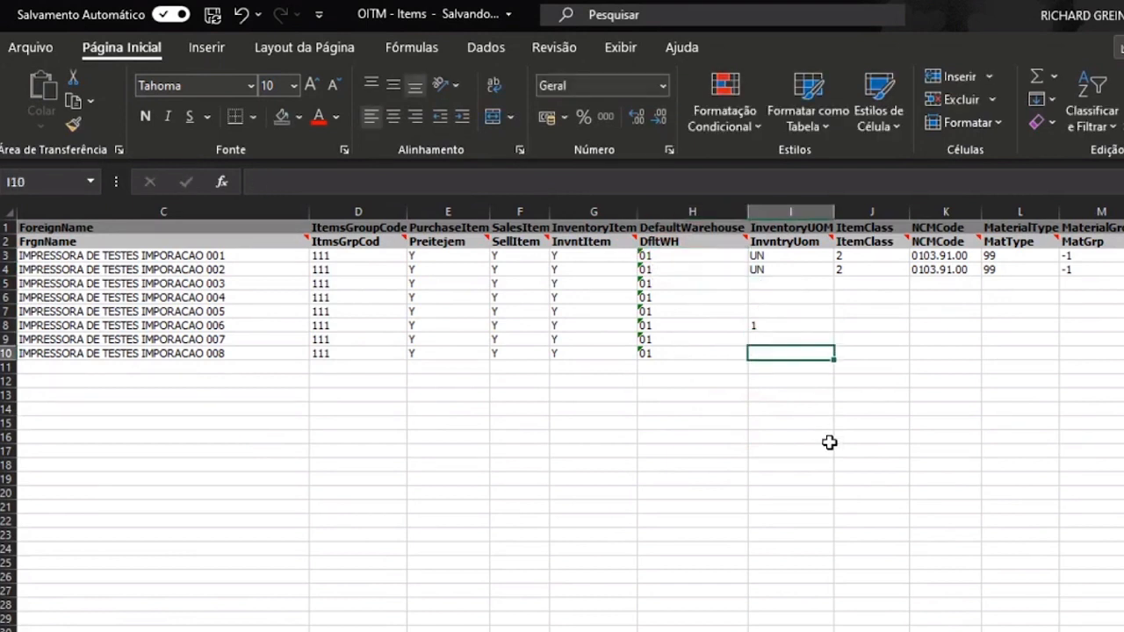
left_click(756, 326)
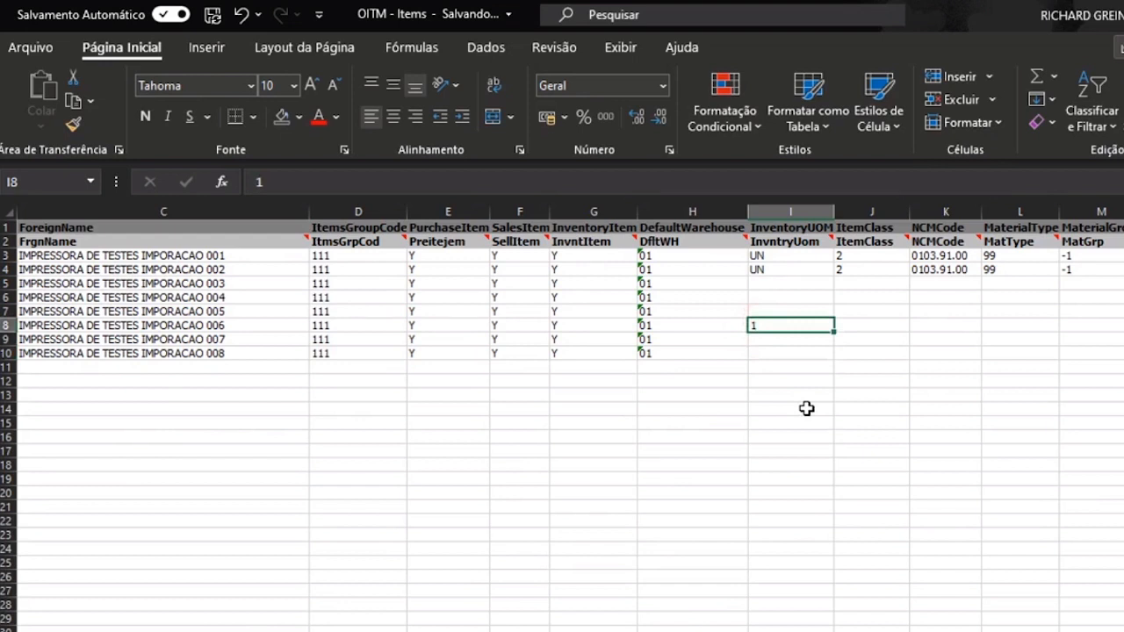
key("Left")
key("Up")
key("Up")
key("Up")
key("Up")
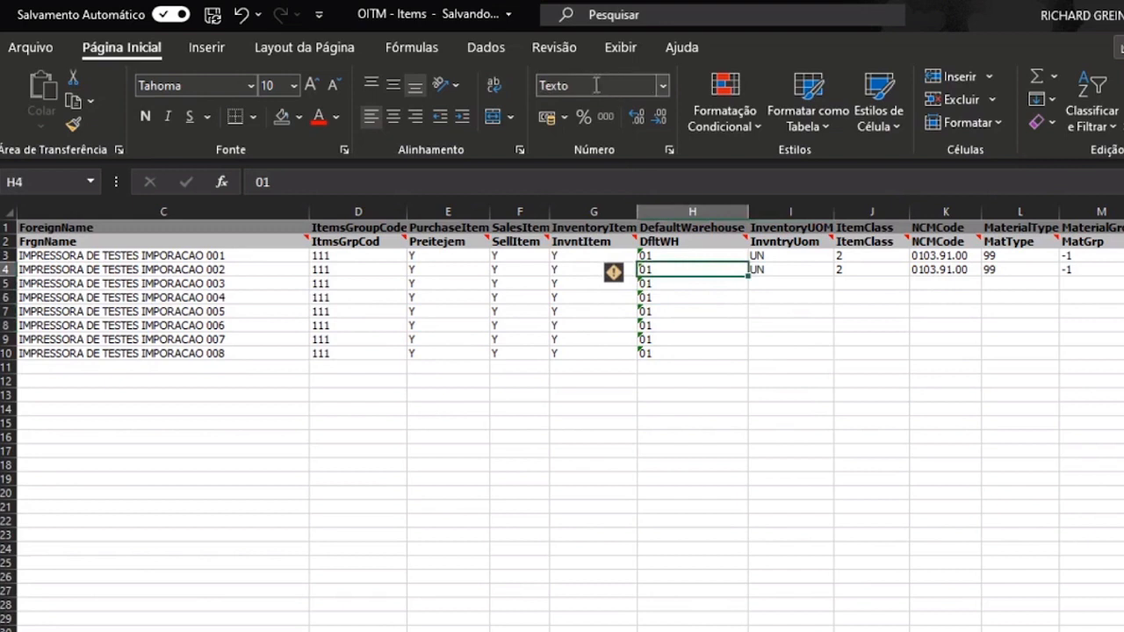
left_click(662, 424)
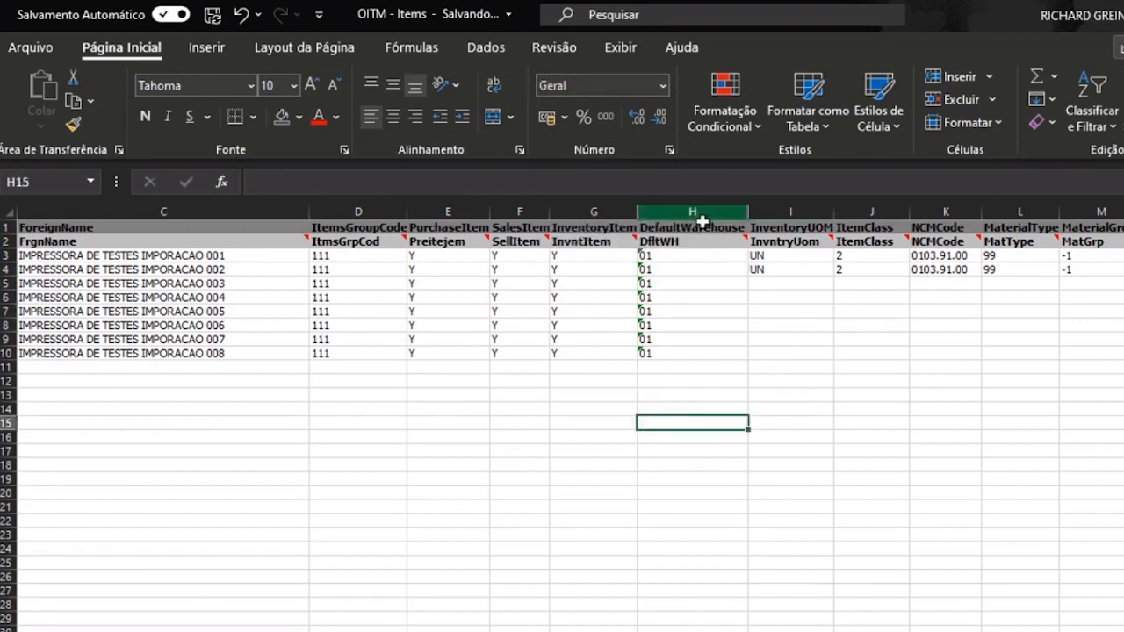
left_click(694, 211)
left_click(581, 85)
key("Return")
- Test typing 01 in H11, then clear that stray entry again
left_click(676, 311)
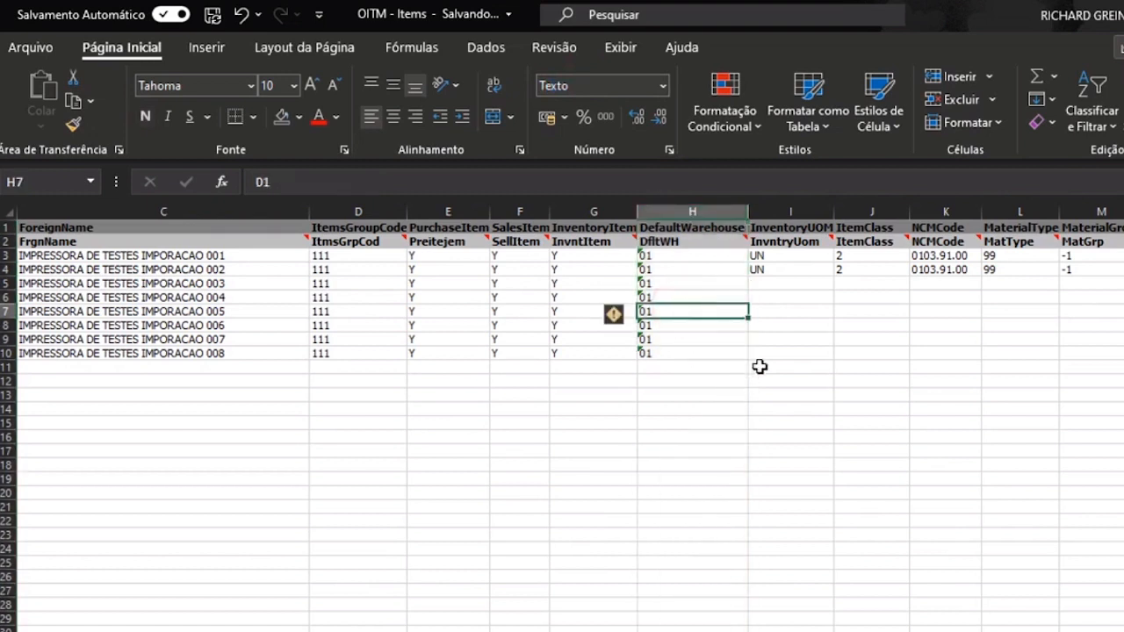
left_click(710, 367)
type("01")
key("Return")
key("Up")
key("Delete")
key("ctrl+Up")
key("ctrl+Up")
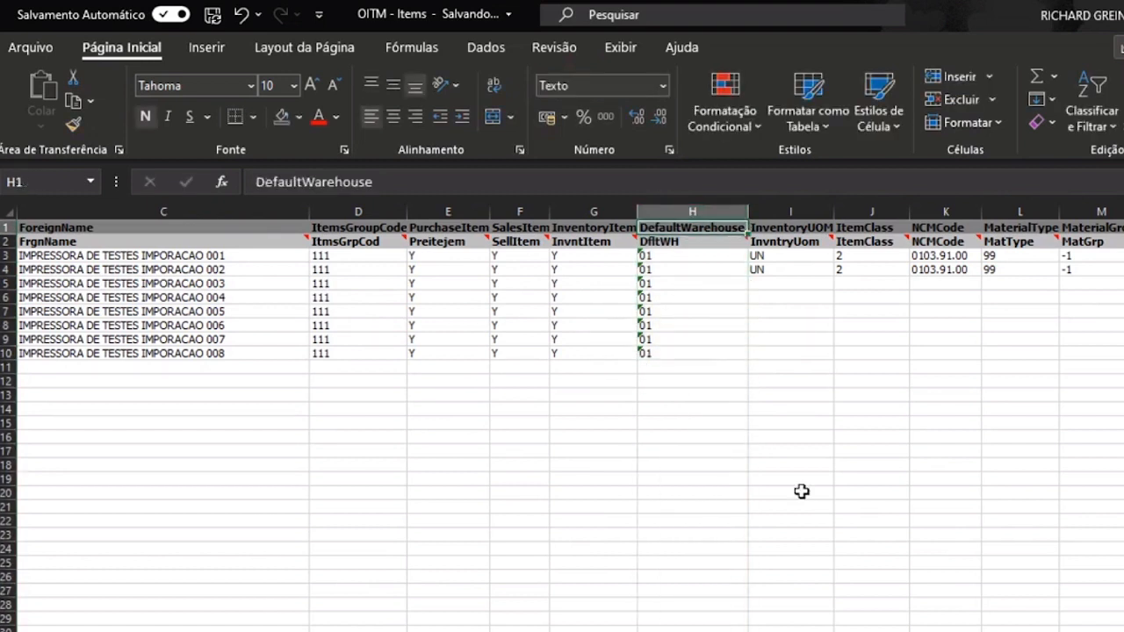
key("Right")
left_click(800, 492)
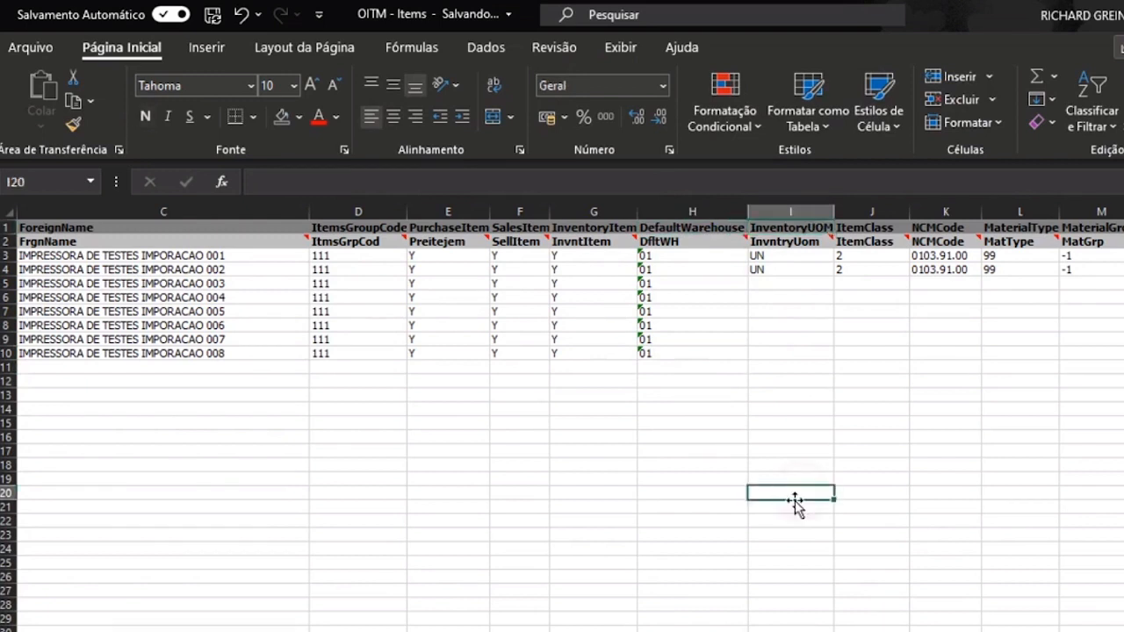
- Copy UN from I4 and paste it into InventoryUOM cells I4:I10
left_click(765, 273)
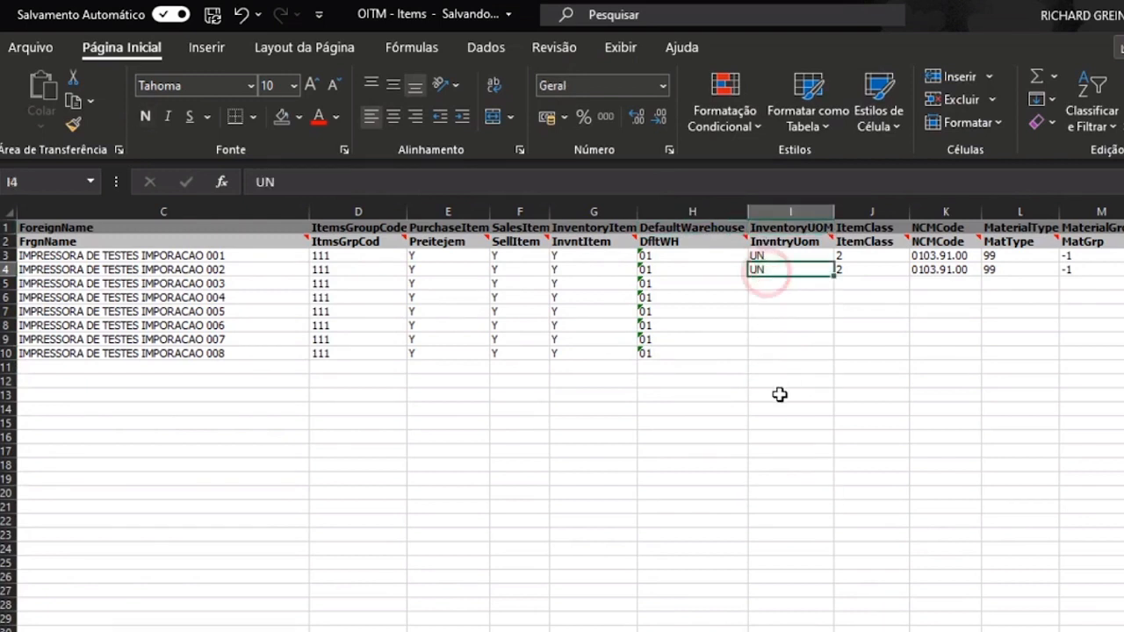
key("ctrl+c")
key("Left")
key("ctrl+Down")
key("Right")
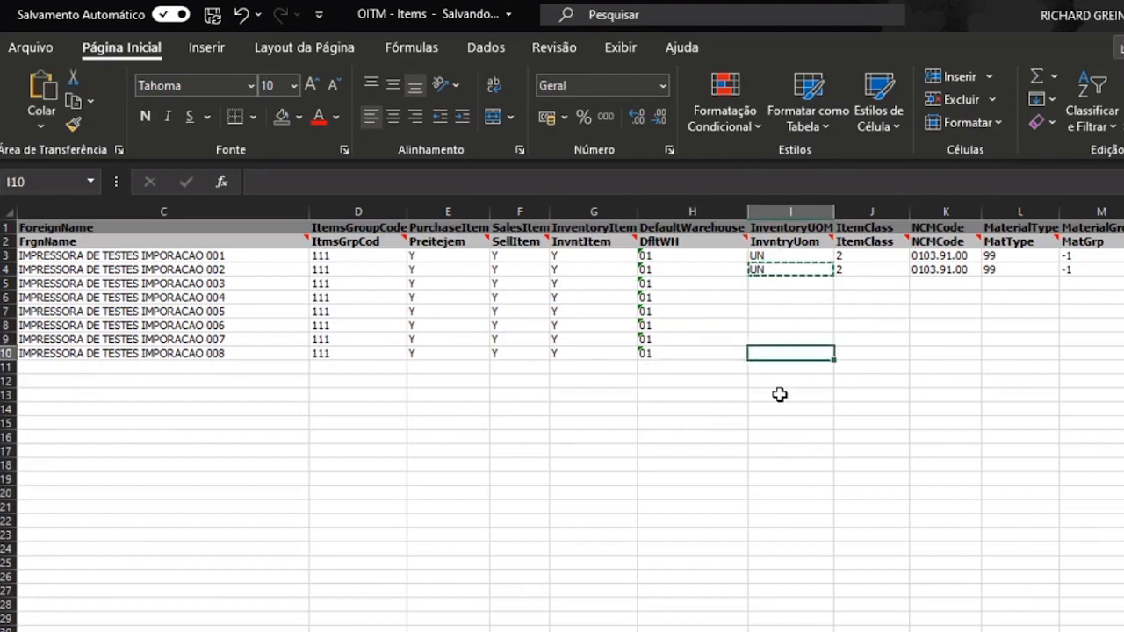
key("ctrl+shift+Up")
key("Return")
- Check the filled InventoryUOM column, ending on the first ItemClass value
key("Up")
key("Right")
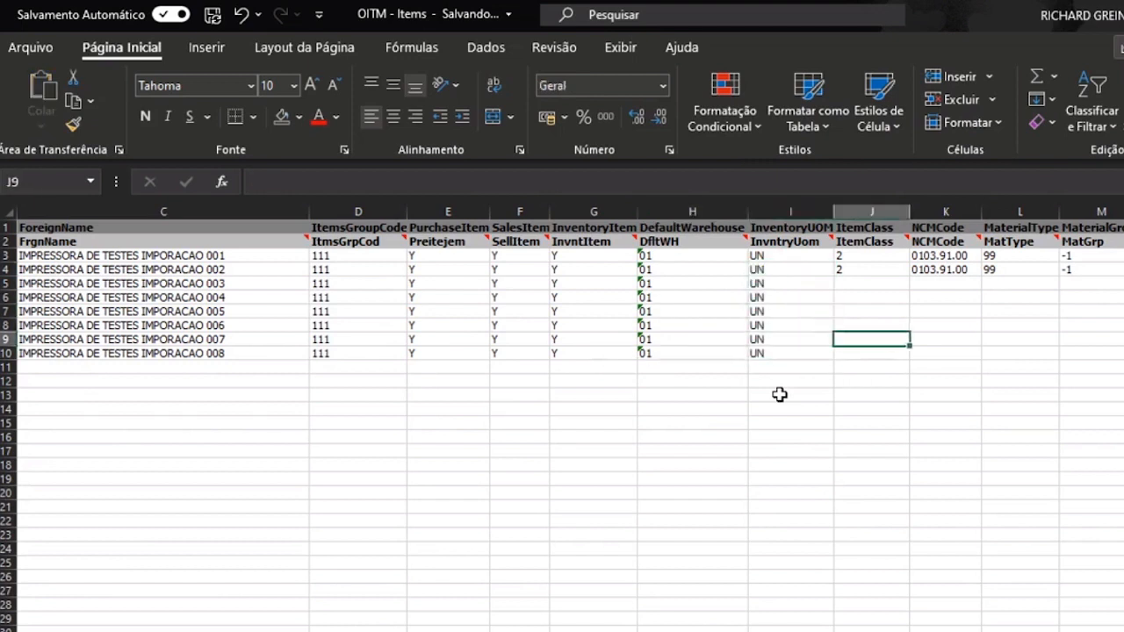
key("ctrl+Up")
key("Left")
key("ctrl+Down")
key("ctrl+Up")
key("ctrl+Down")
key("ctrl+Up")
key("Down")
key("Down")
key("Down")
key("ctrl+Up")
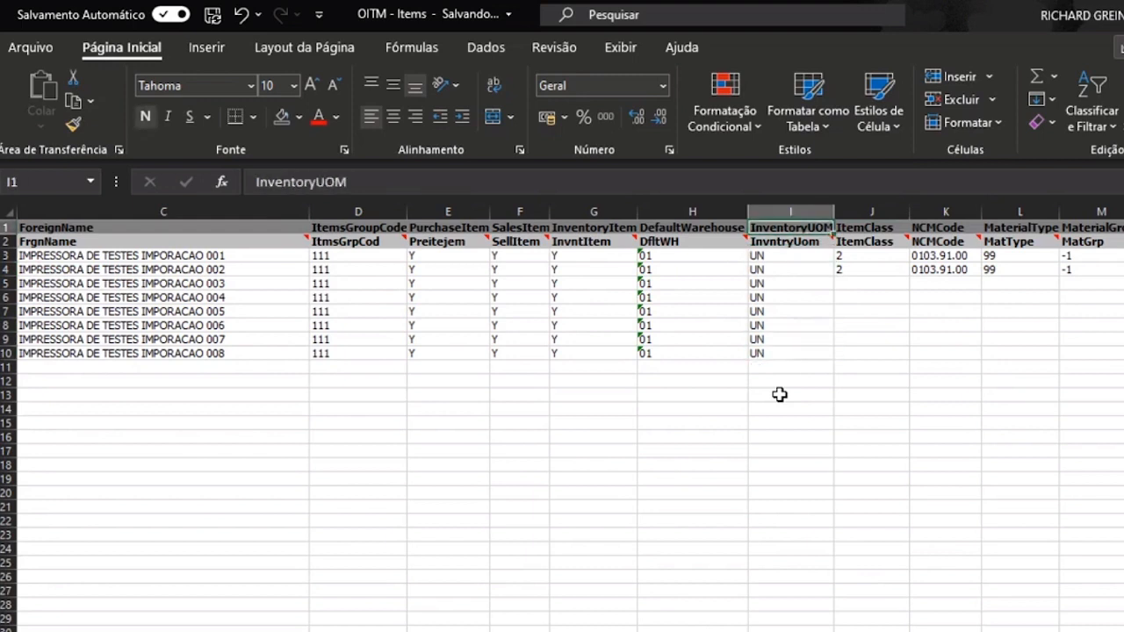
key("Right")
key("Down")
key("Down")
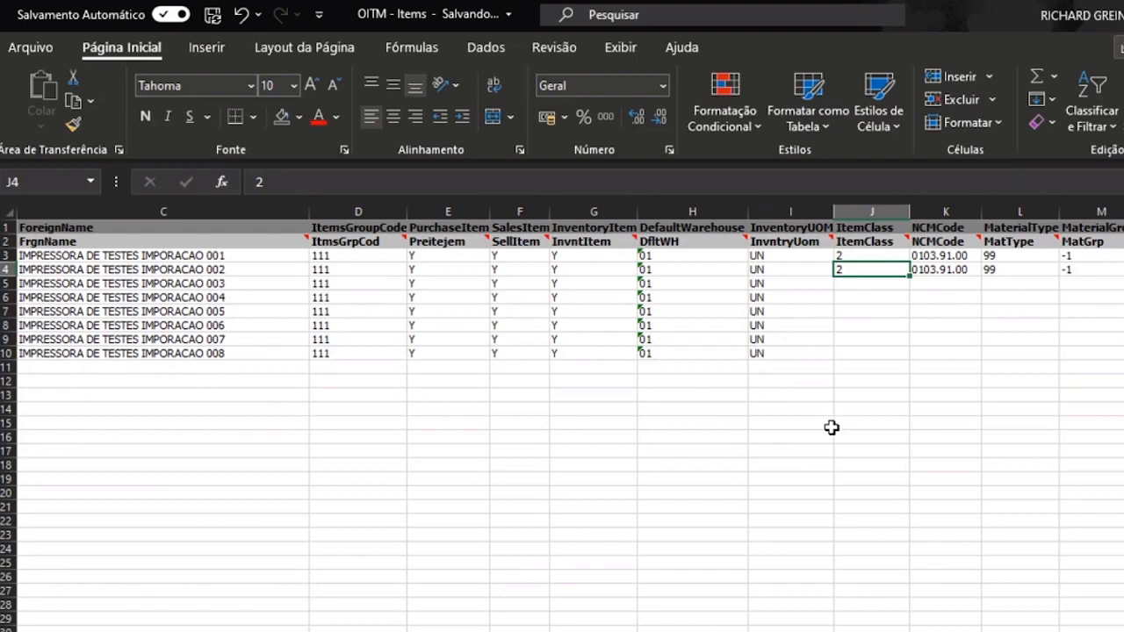
- Return to SAP's A00001 item master, view its Geral tab, restore the window and reach Ferramentas
key("alt+Tab")
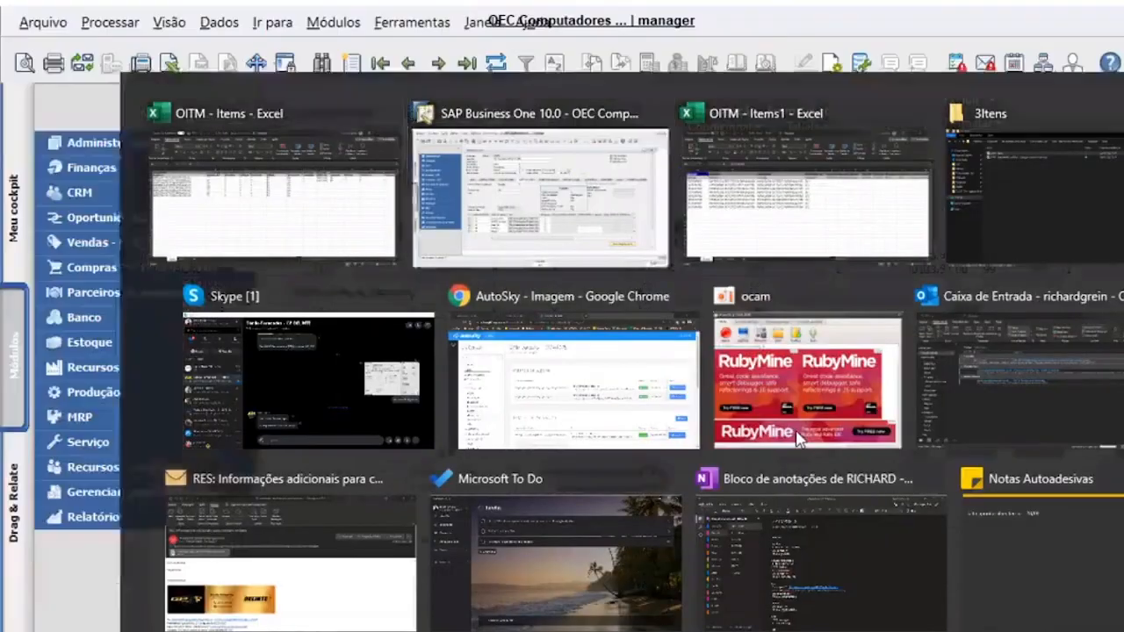
left_click(321, 265)
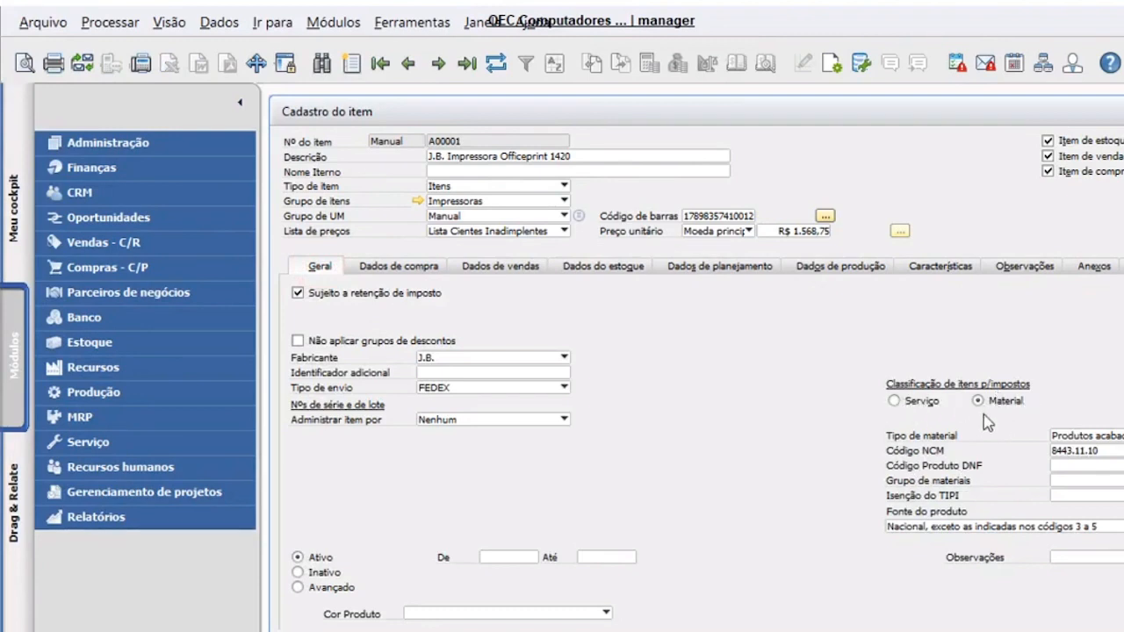
double_click(785, 123)
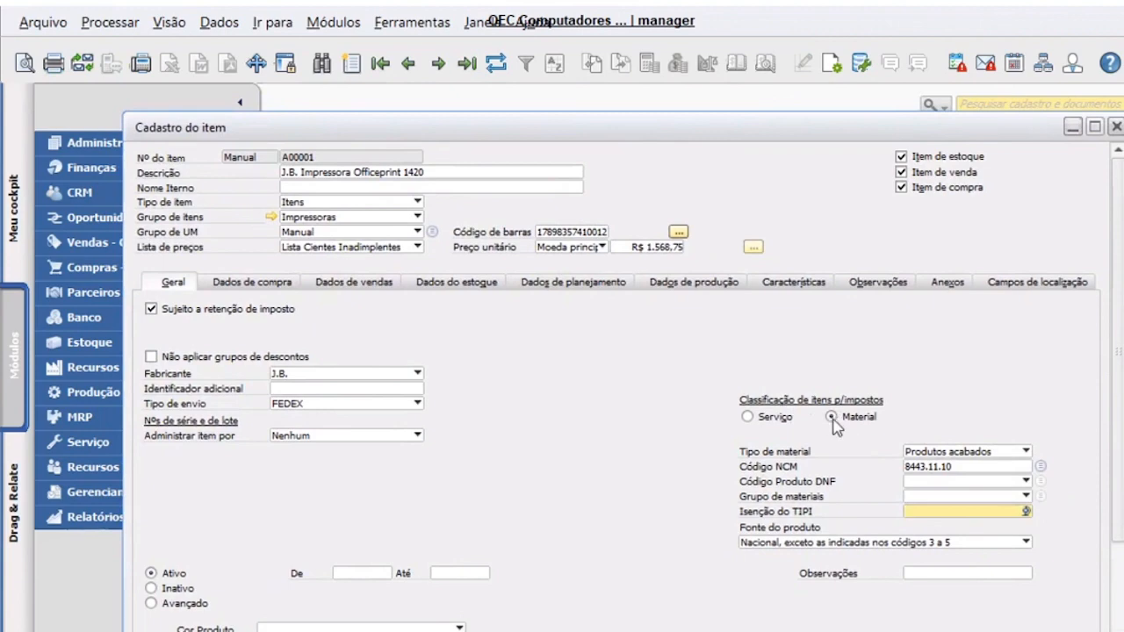
left_click(411, 22)
- Start a query generator on OITM filtered to ItemCode = 'A00001'
mouse_move(471, 254)
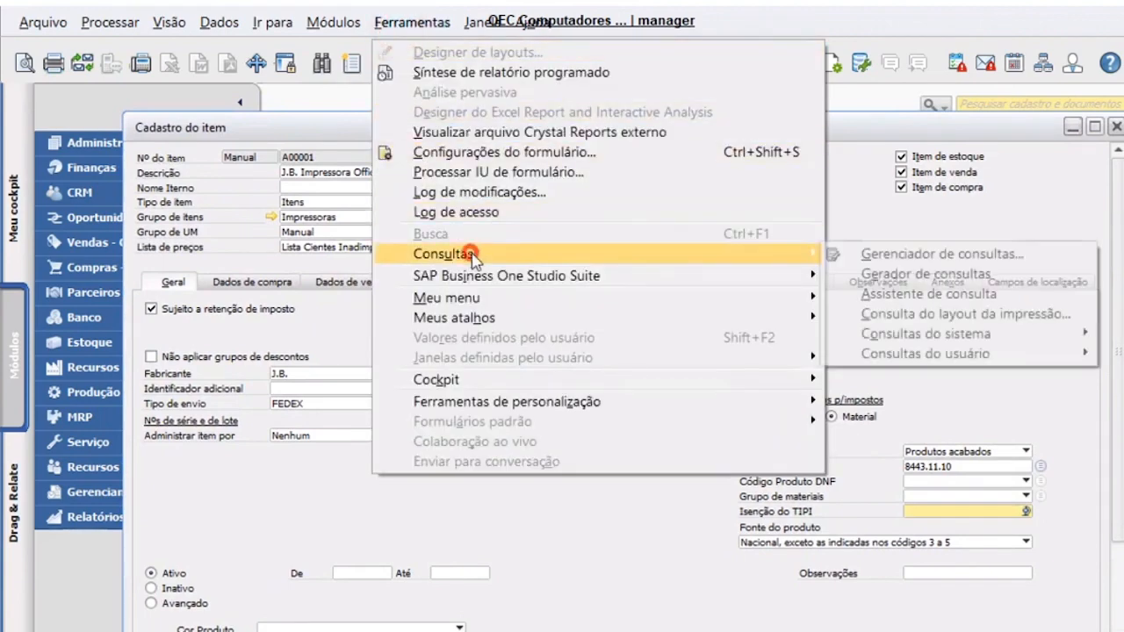
left_click(878, 274)
type("OITM")
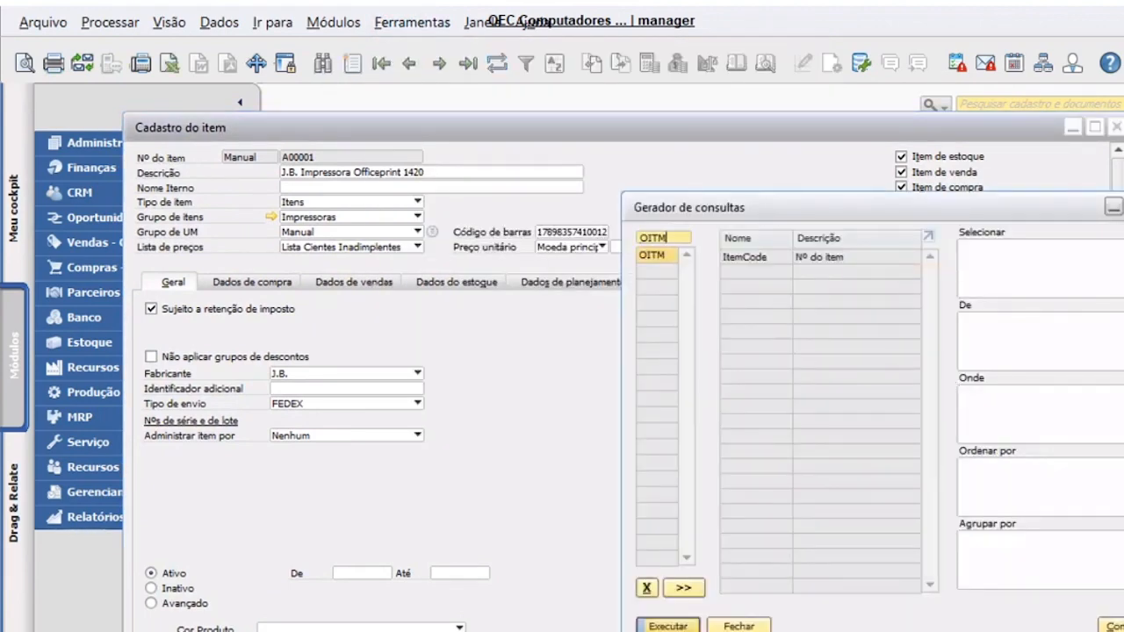
key("Tab")
left_click(1019, 419)
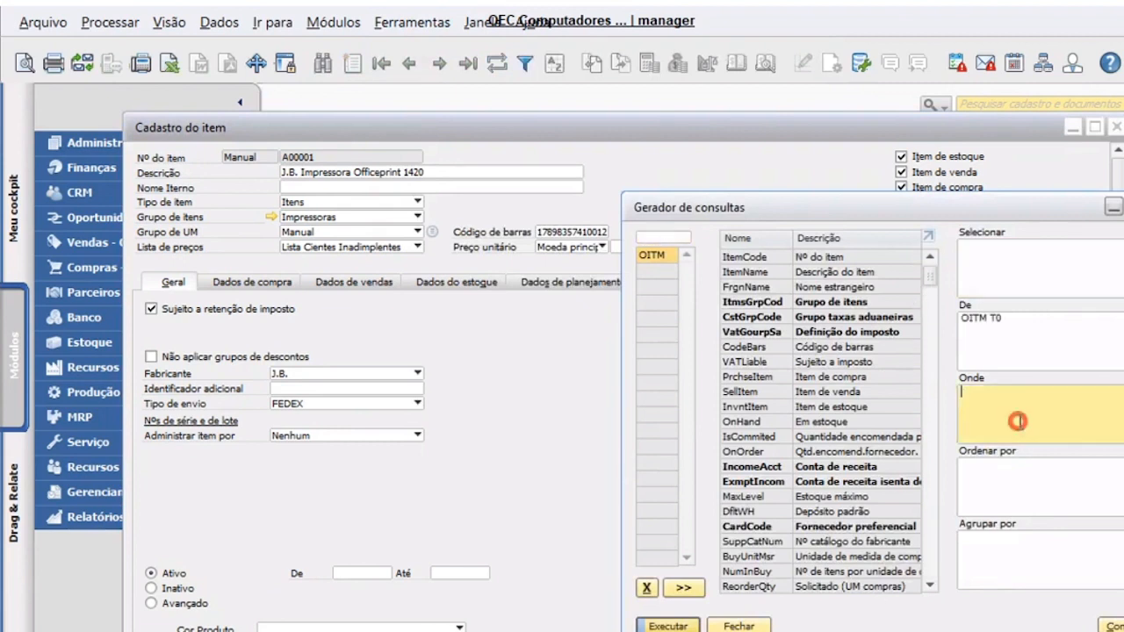
left_click(746, 257)
type("= ")
type("'a00")
type("001")
key("Left")
key("Left")
key("Left")
key("Left")
key("Left")
key("Delete")
key("BackSpace")
type("A0")
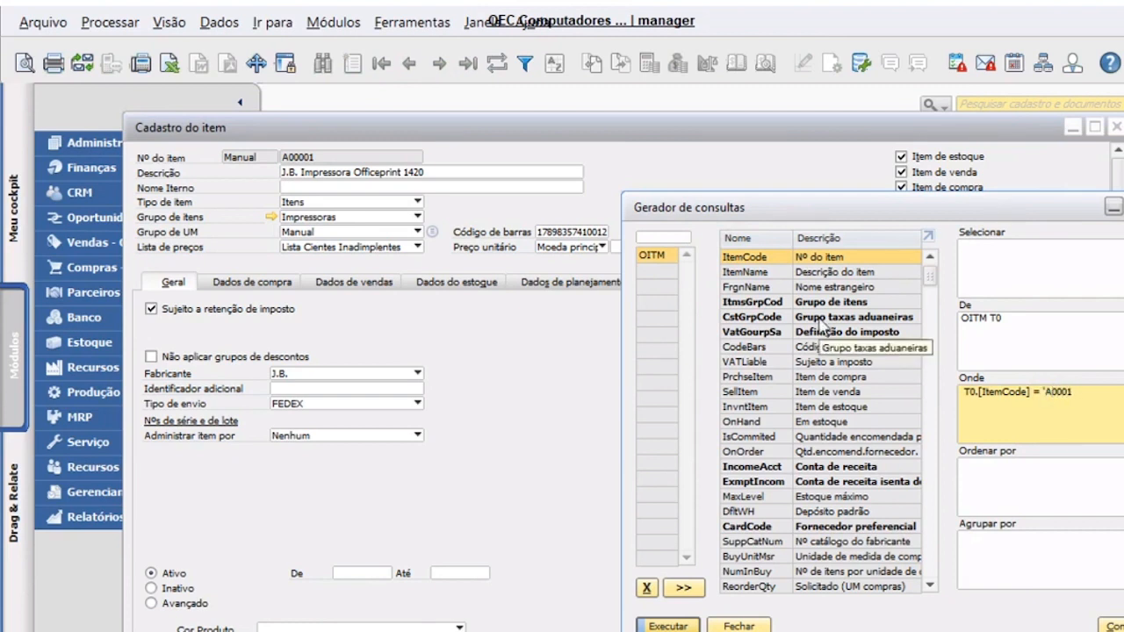
- Return ItemCode, ItemName and ItemClass columns and run the OITM query
left_click(970, 255)
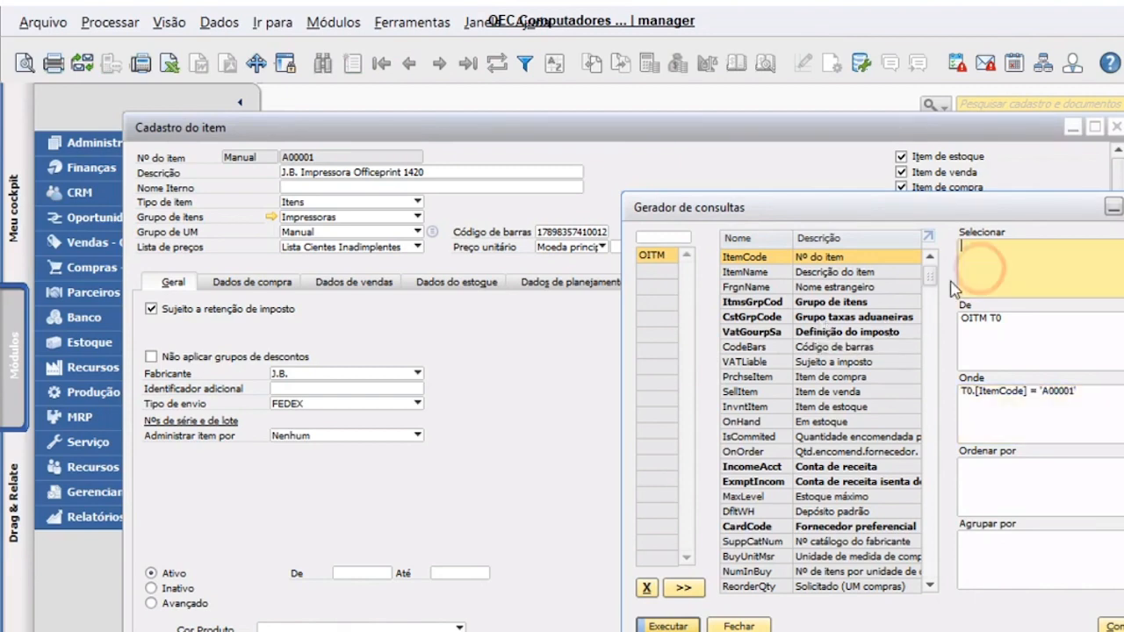
double_click(860, 256)
double_click(860, 273)
left_click_drag(830, 209, 941, 202)
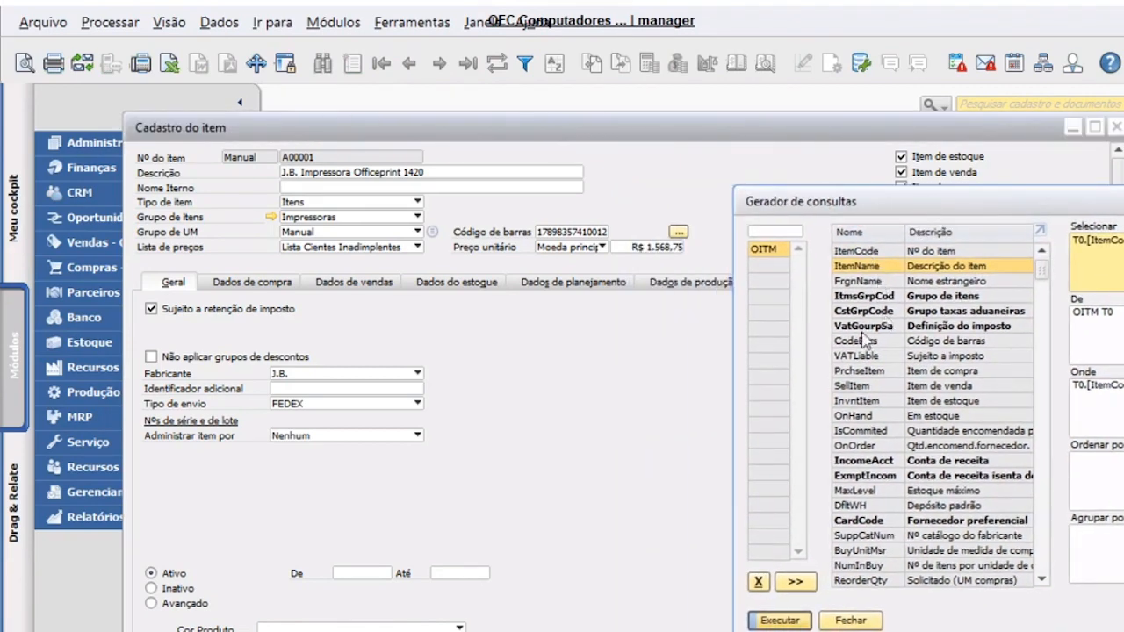
left_click(646, 429)
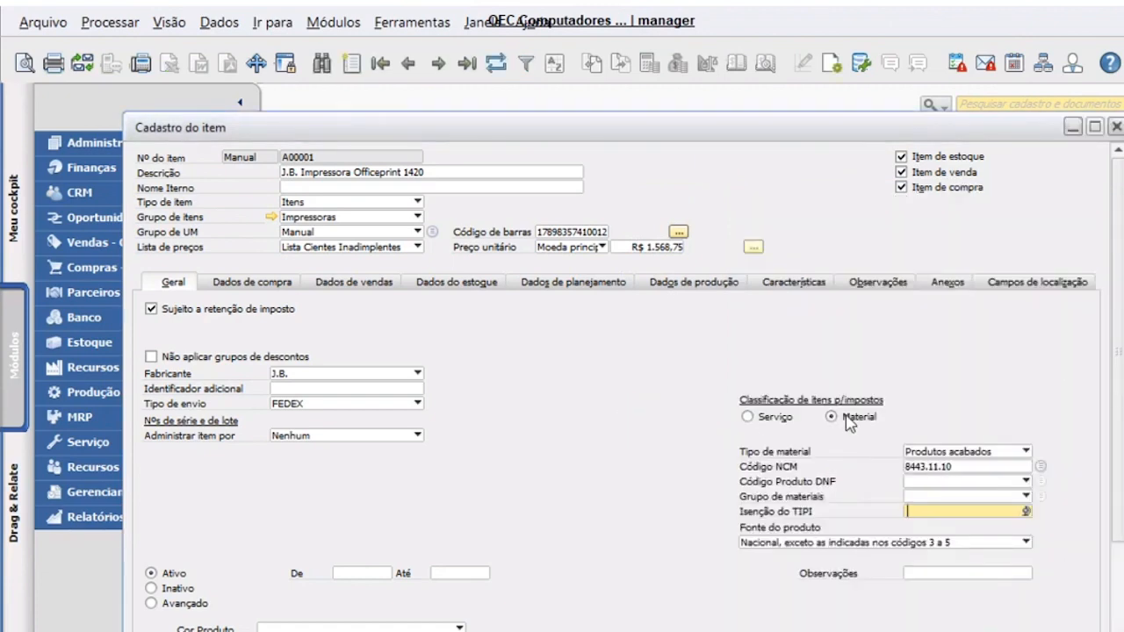
left_click(1121, 202)
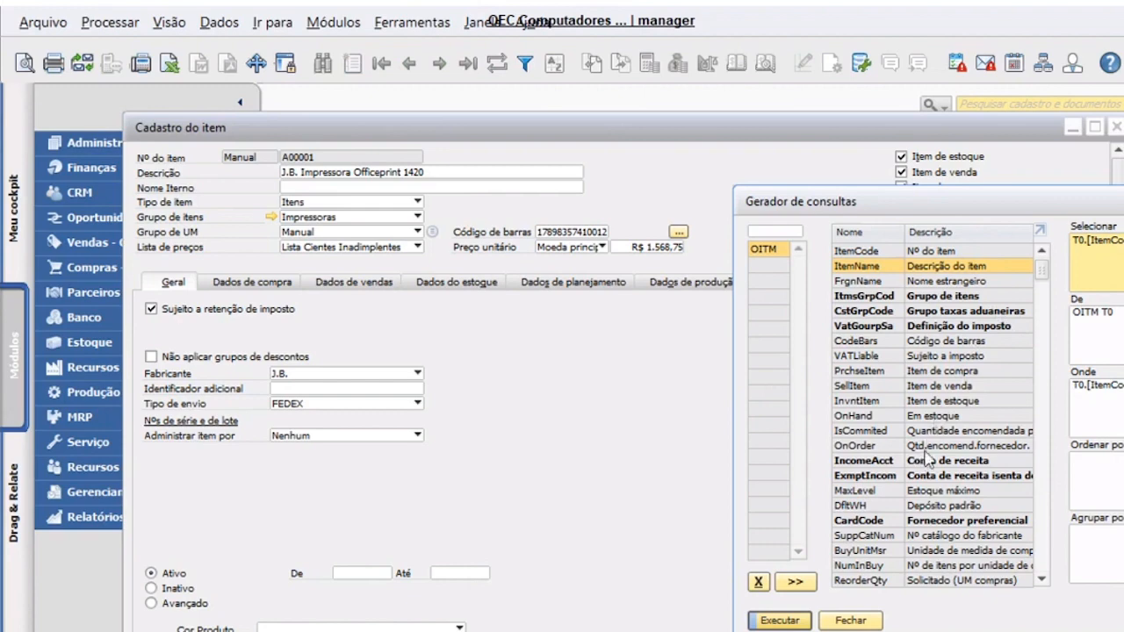
scroll(1045, 275, "down", 2)
scroll(1044, 264, "up", 2)
left_click(885, 233)
left_click_drag(1043, 272, 1042, 366)
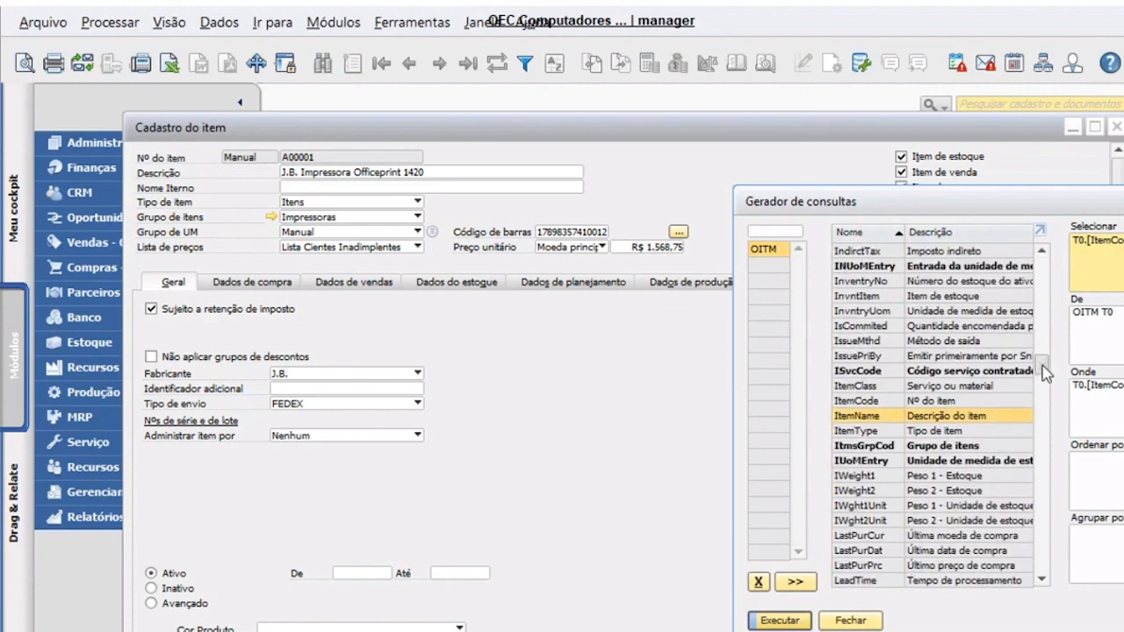
double_click(989, 386)
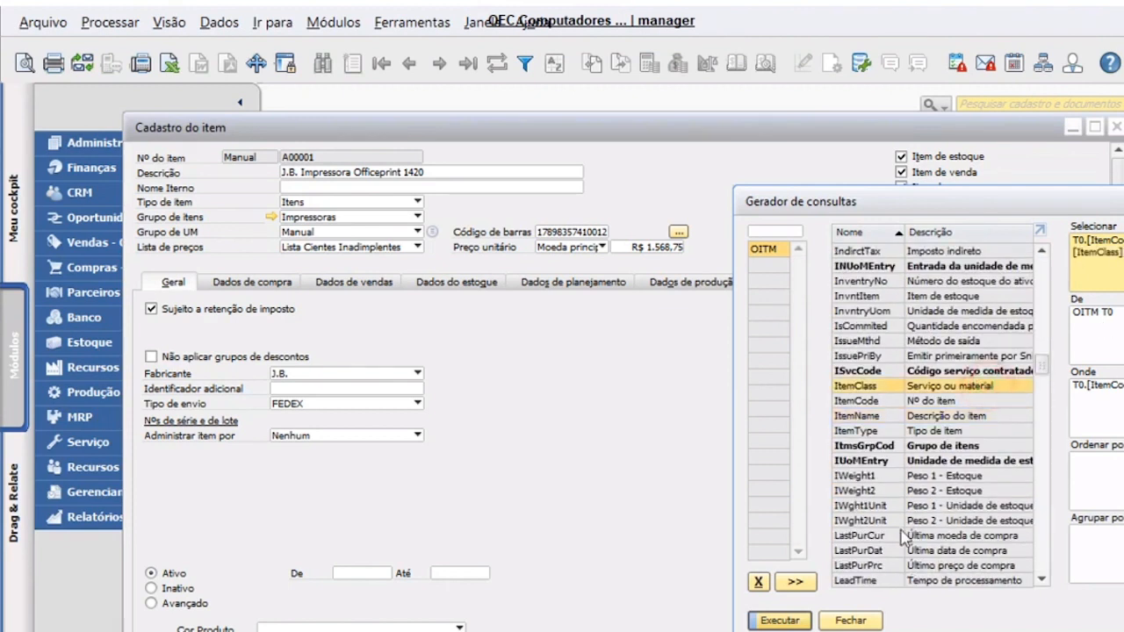
left_click(786, 619)
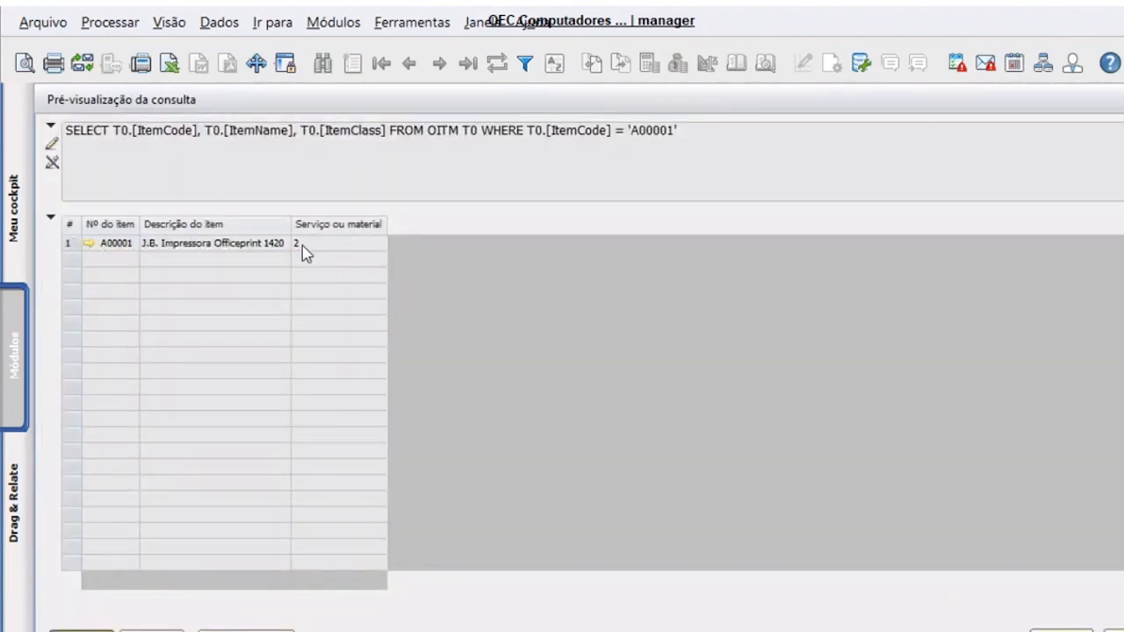
- Look at the A00001 item master from the results, then close the query preview
left_click(89, 243)
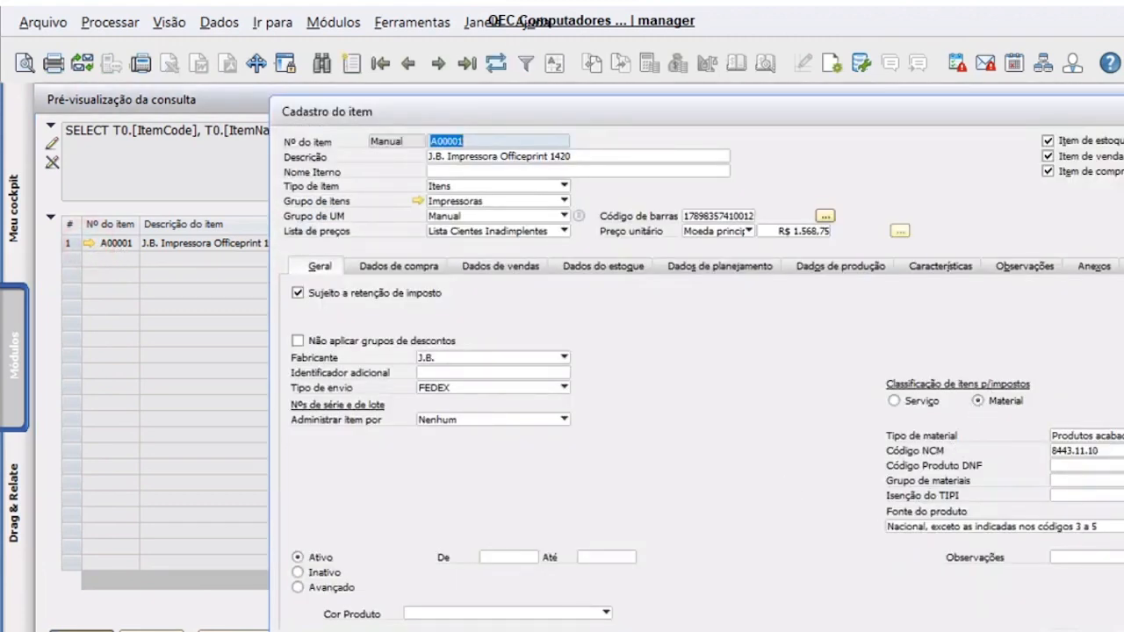
key("Escape")
left_click(163, 631)
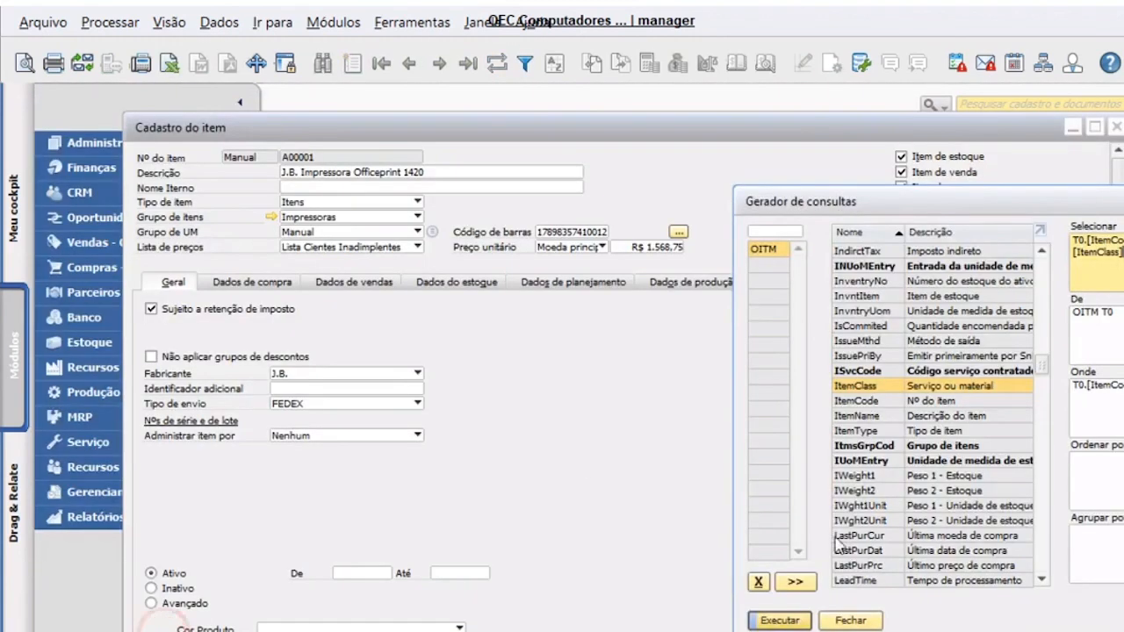
left_click(572, 356)
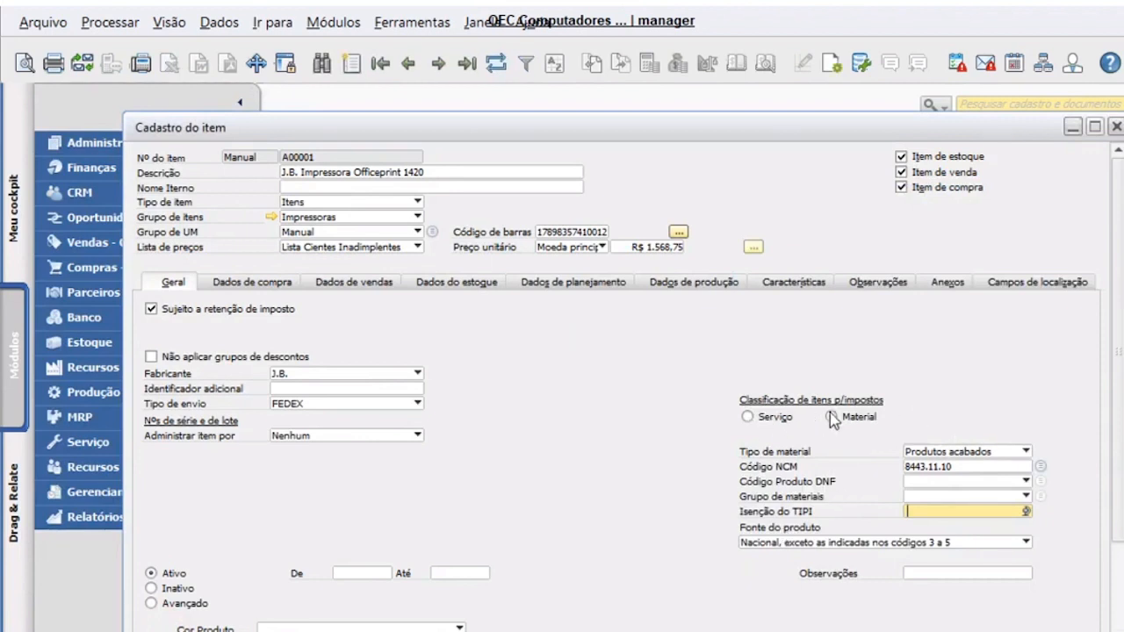
left_click(1122, 248)
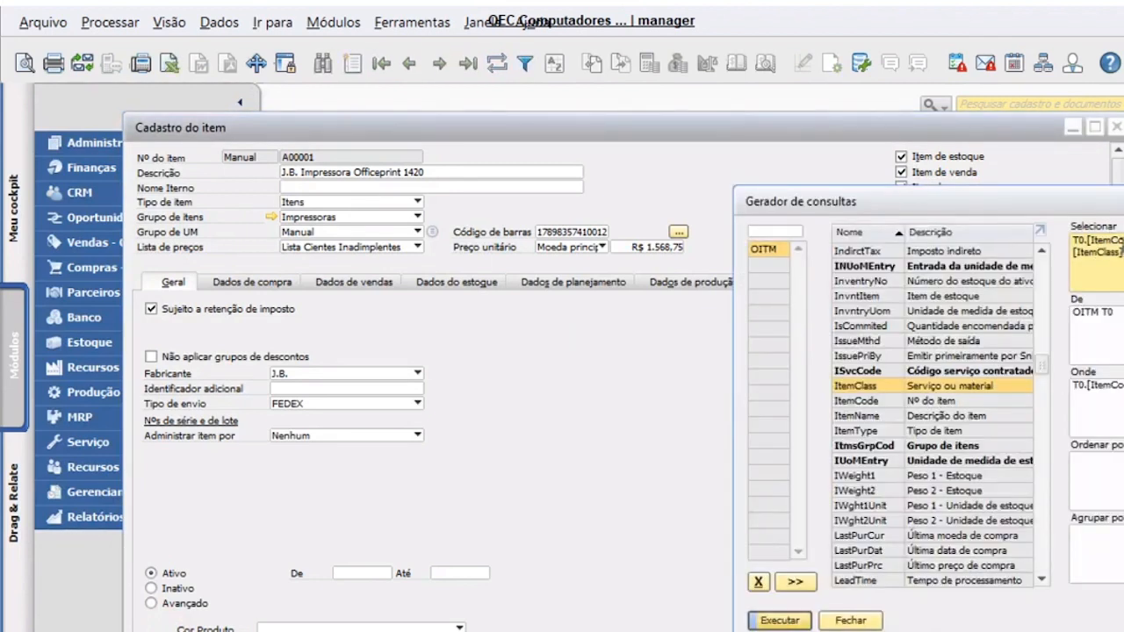
- Copy ItemClass 2 from J4 into J5:J10 in the OITM Items workbook
mouse_move(491, 631)
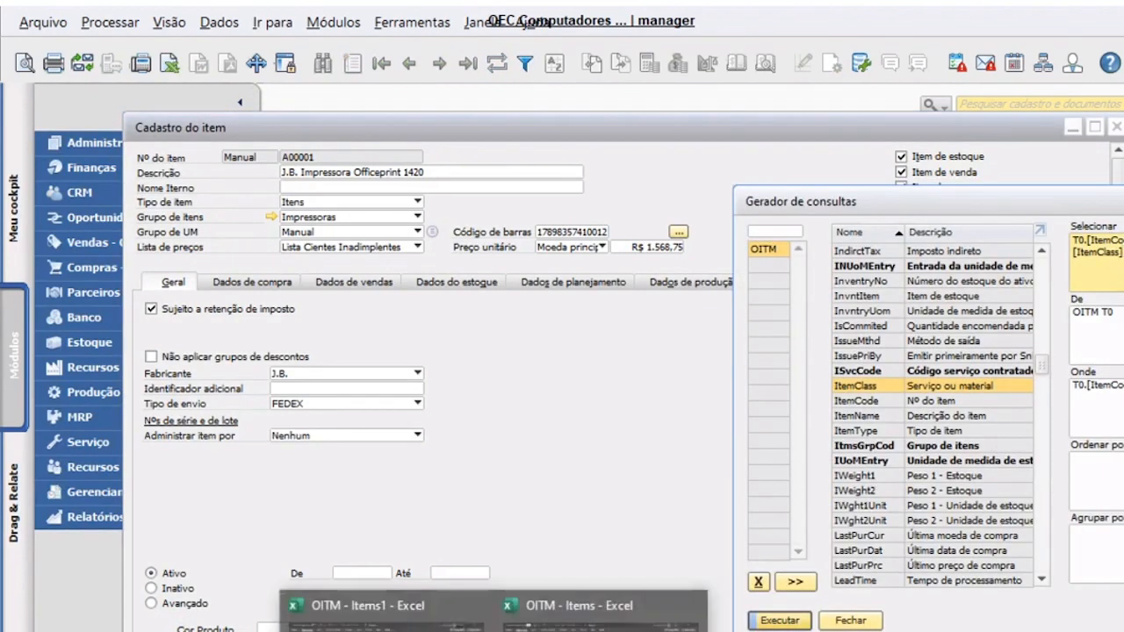
left_click(602, 619)
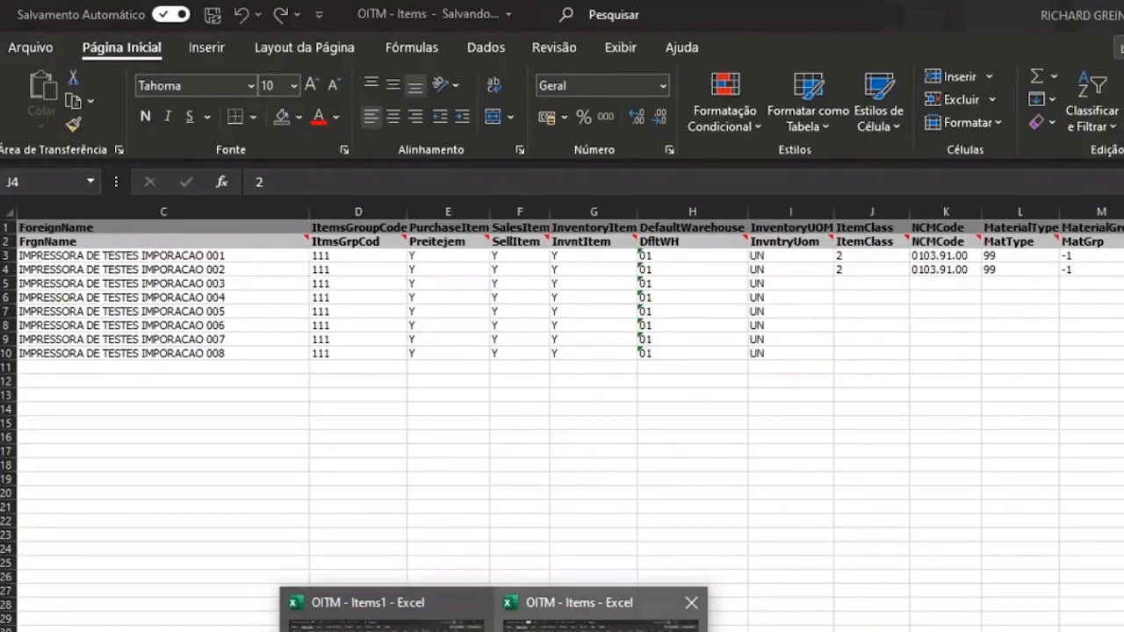
left_click(856, 284)
key("ctrl+d")
key("ctrl+c")
key("Left")
key("ctrl+Down")
key("Right")
key("ctrl+shift+Up")
key("ctrl+v")
key("Escape")
- Move to the NCMCode column, then switch back to SAP Business One
key("Right")
key("Down")
key("Up")
key("ctrl+Up")
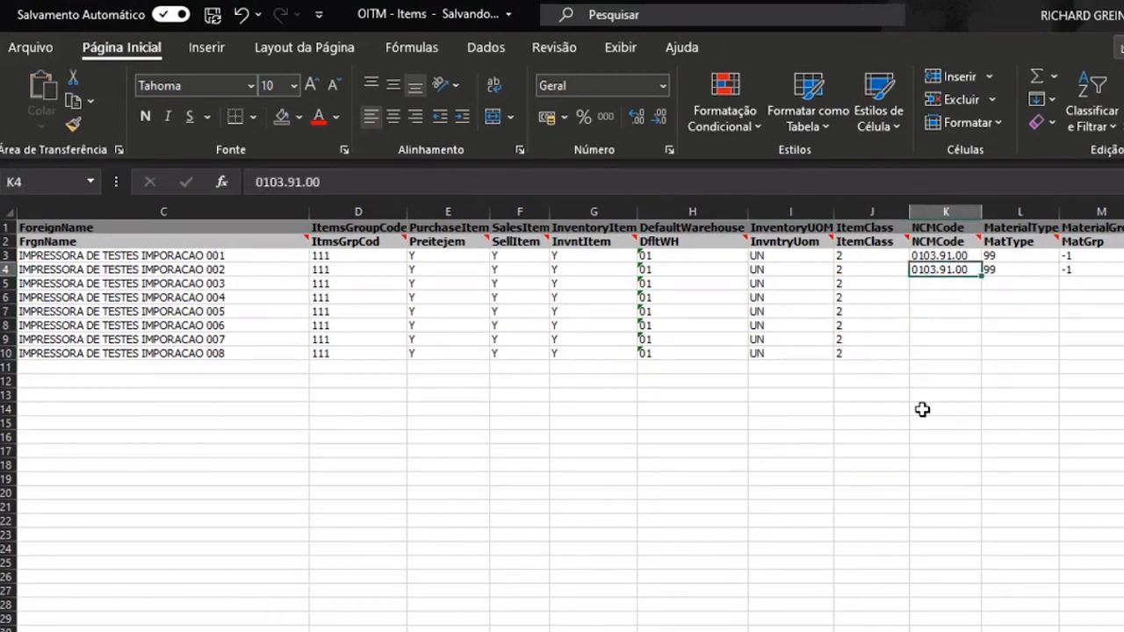
key("alt+Tab")
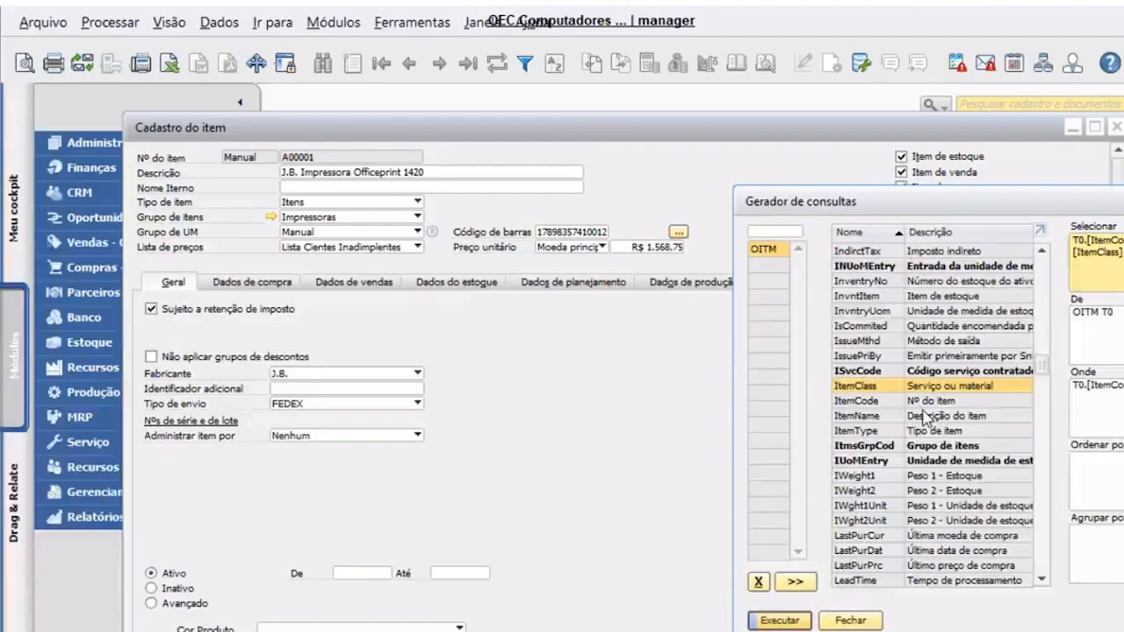
- Close the query generator and inspect the item's NCM code 8443.11.10
left_click(847, 615)
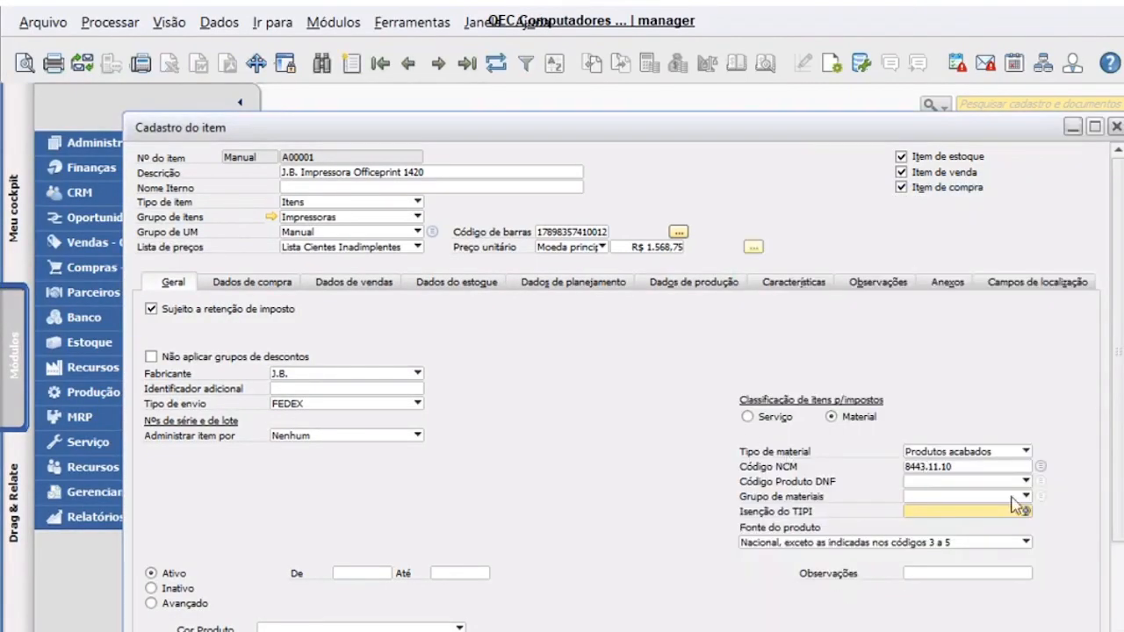
left_click(946, 468)
left_click(954, 467)
left_click_drag(963, 466, 855, 457)
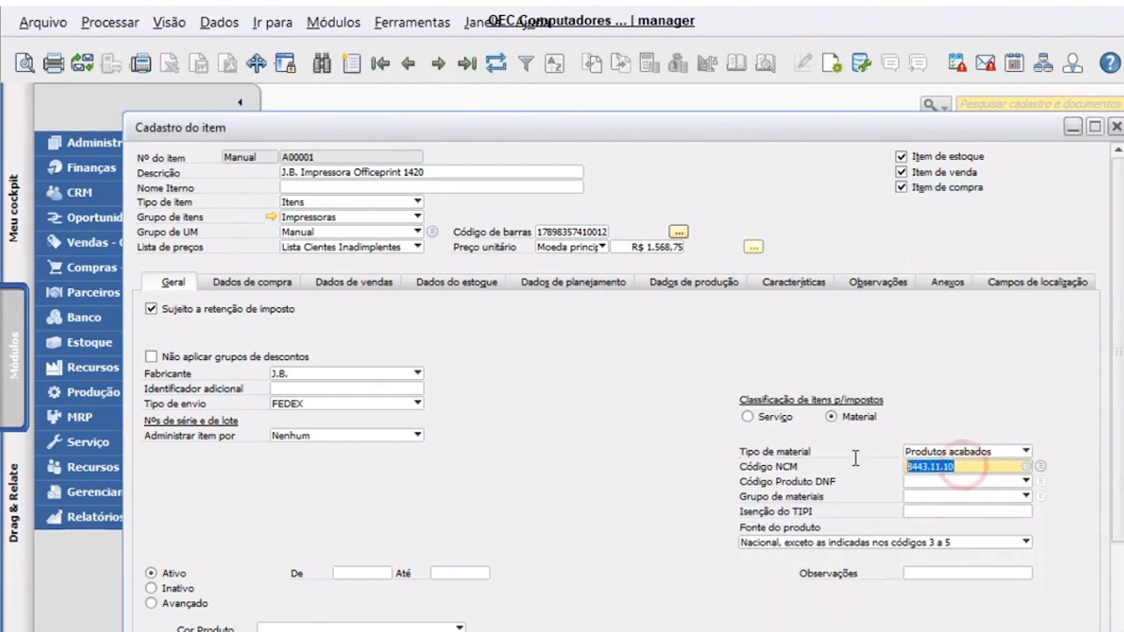
left_click(984, 468)
left_click(640, 433)
- Run a query on the ONCM table and copy the whole results table
left_click(426, 25)
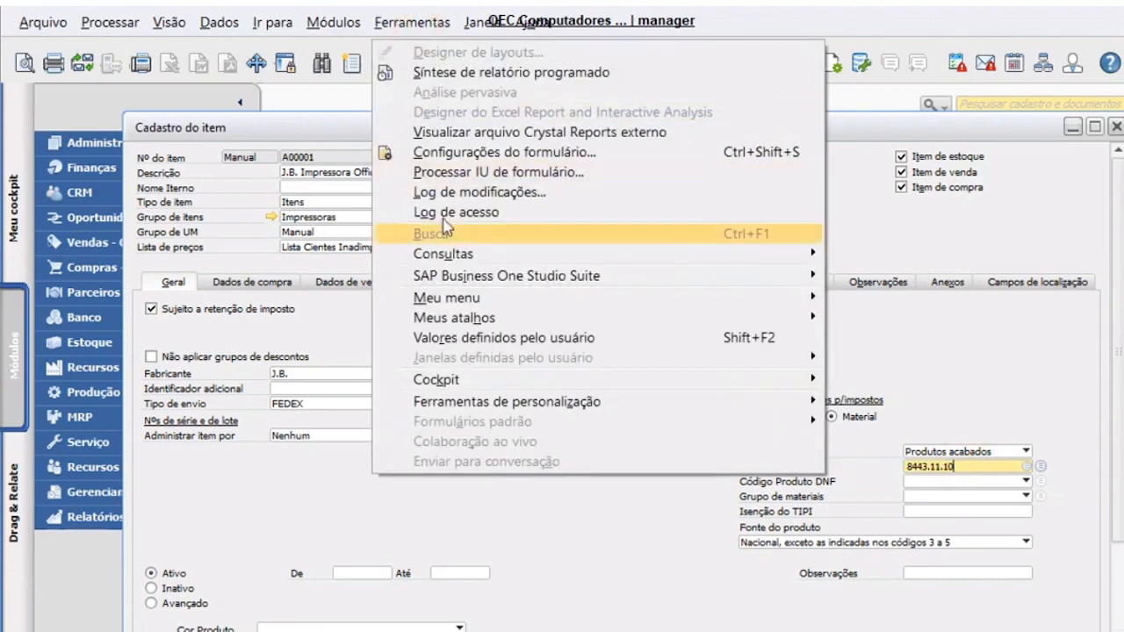
mouse_move(472, 264)
left_click(922, 271)
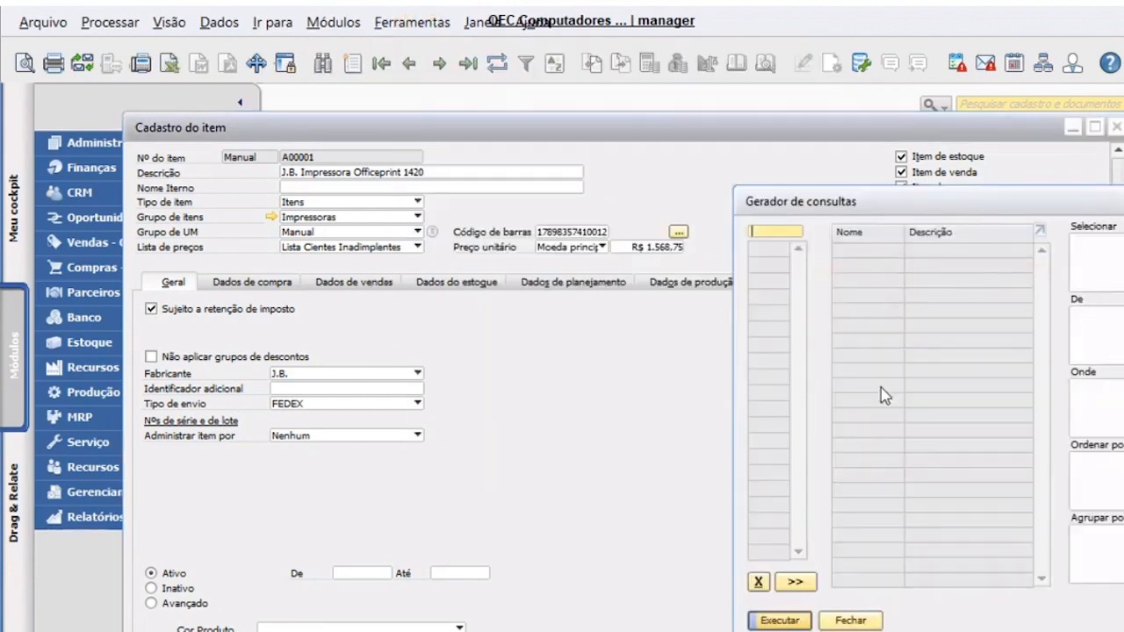
type("oncm")
key("Return")
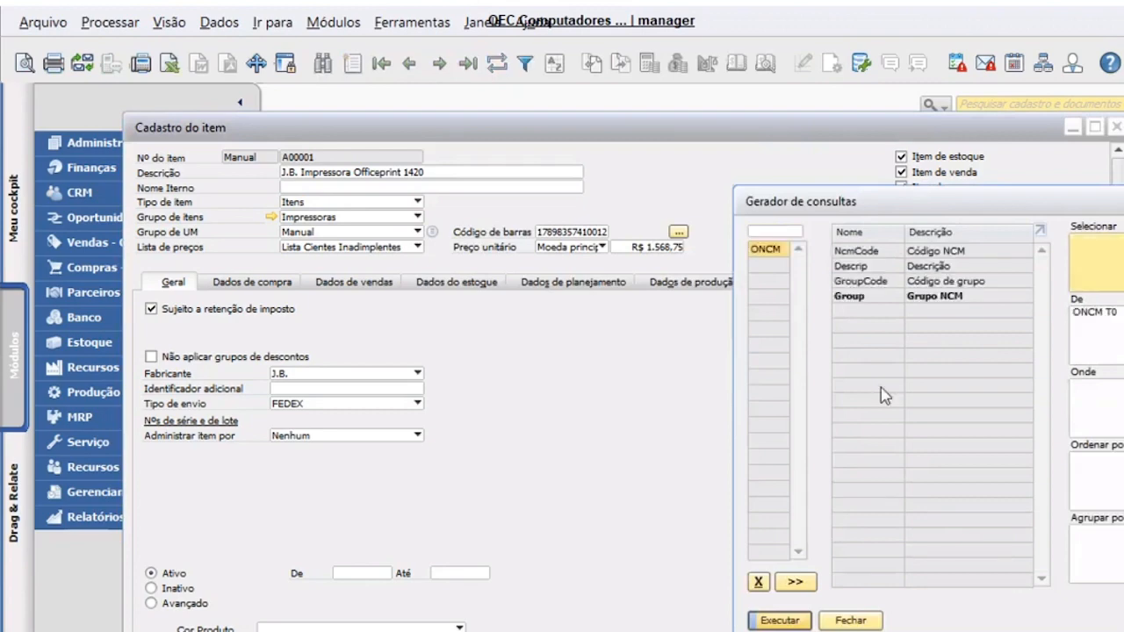
left_click(780, 621)
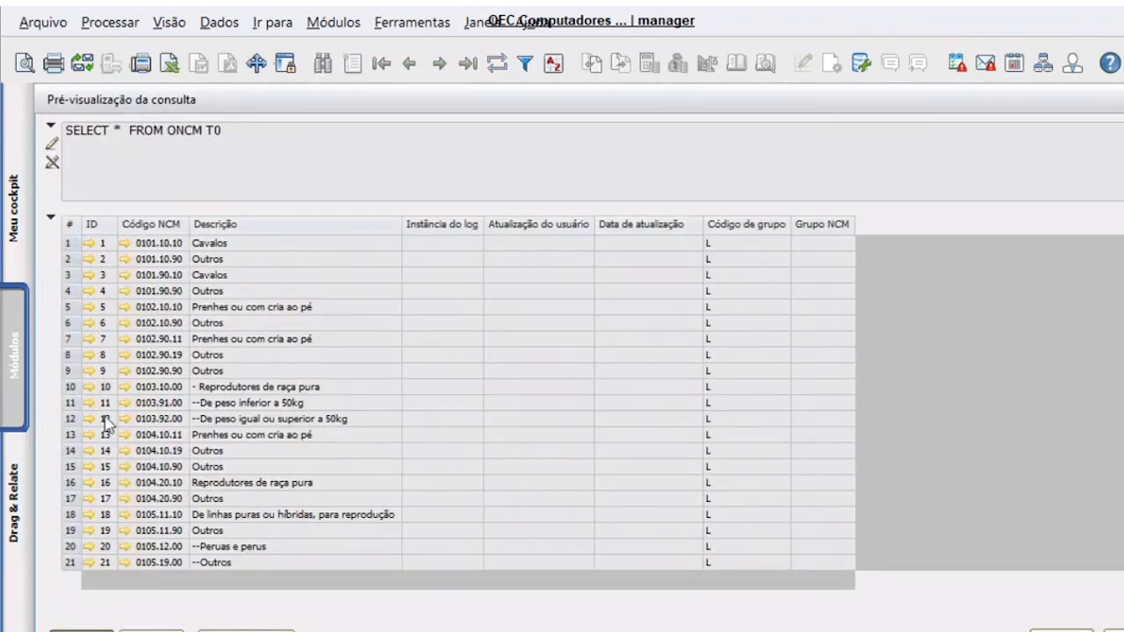
right_click(171, 287)
left_click(215, 315)
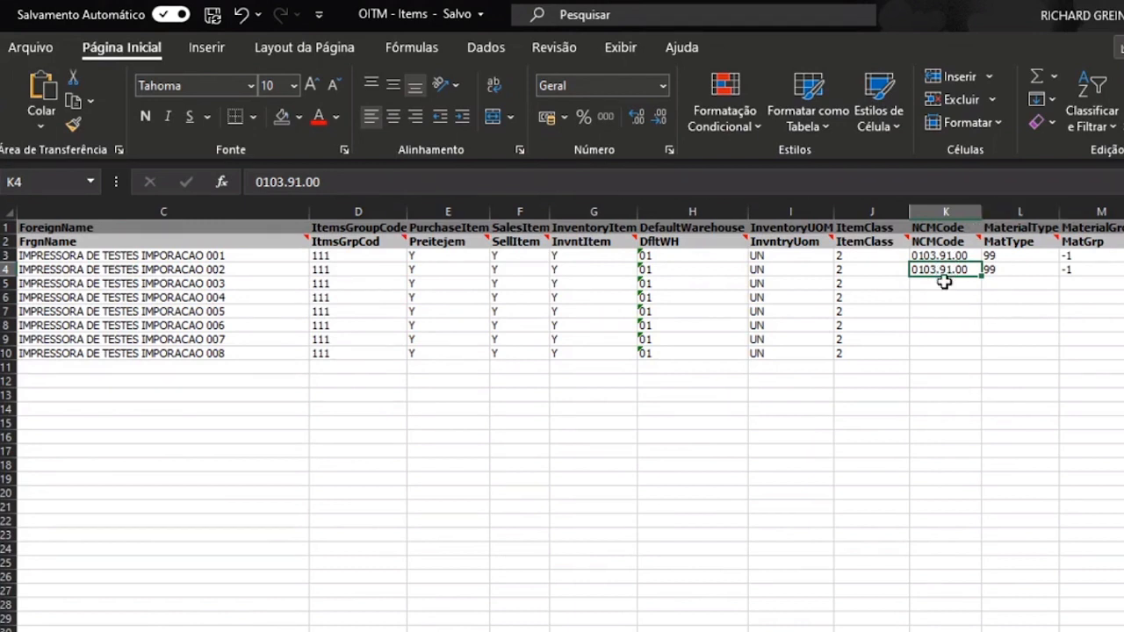
- Insert column L with =PROCV(K3;NCM!A:B;2;FALSO) in L3, filled down to L4
left_click(992, 209)
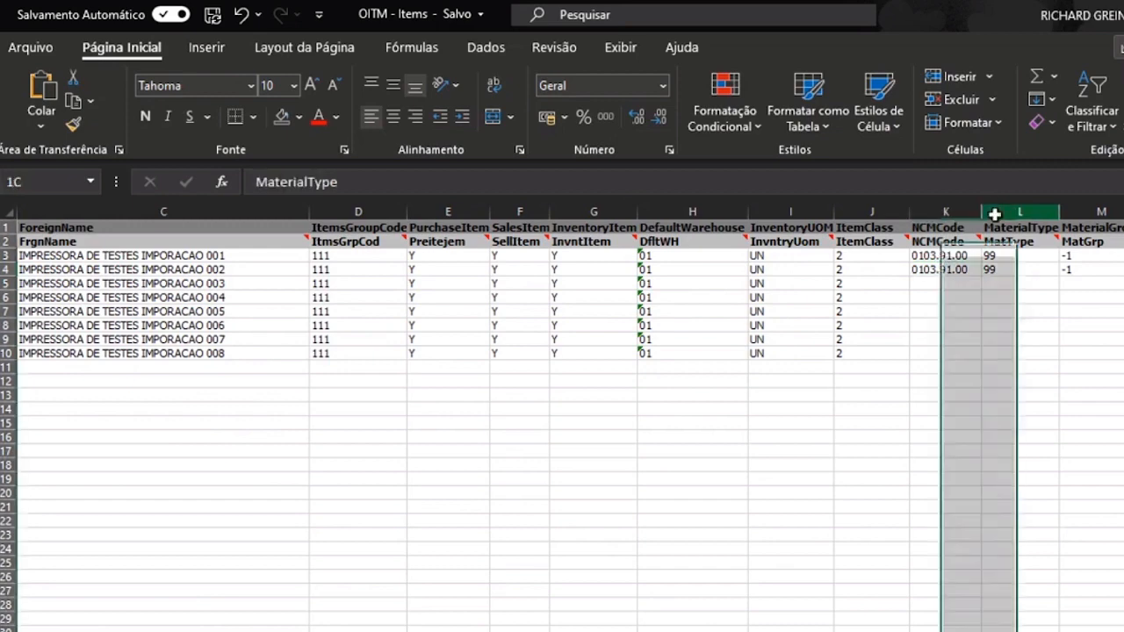
right_click(994, 213)
left_click(1060, 377)
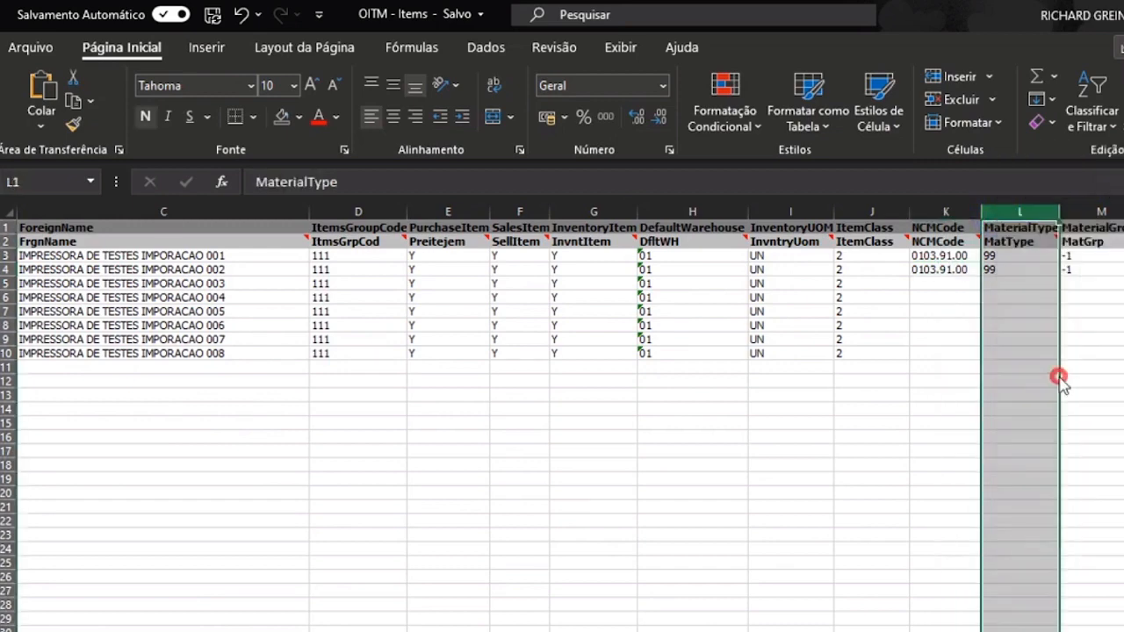
left_click(1003, 256)
type("=")
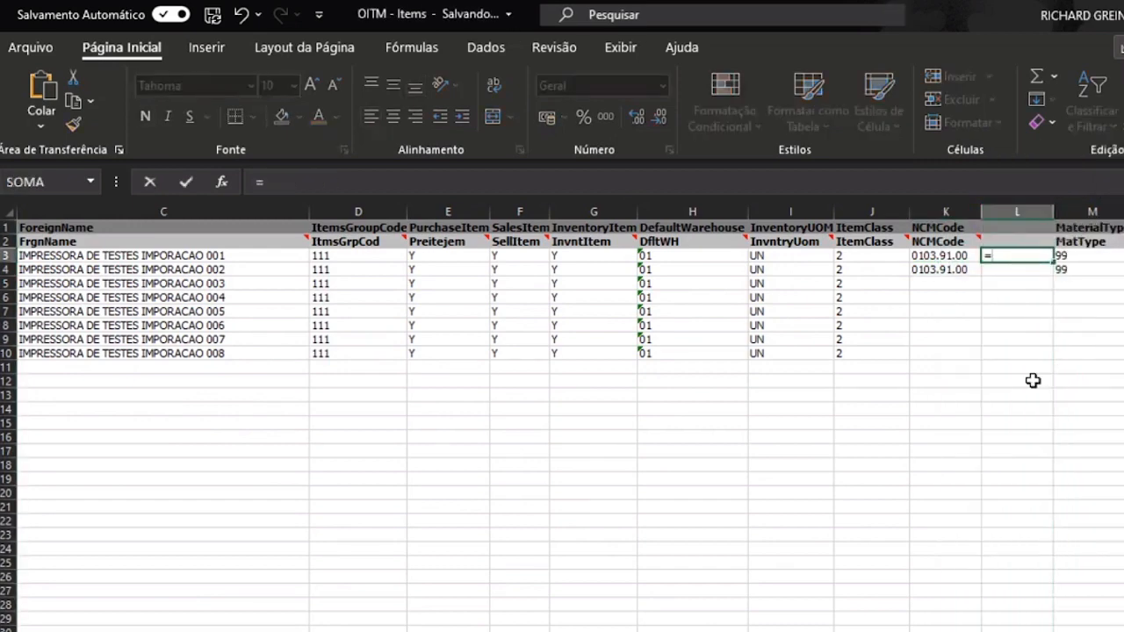
type("procv")
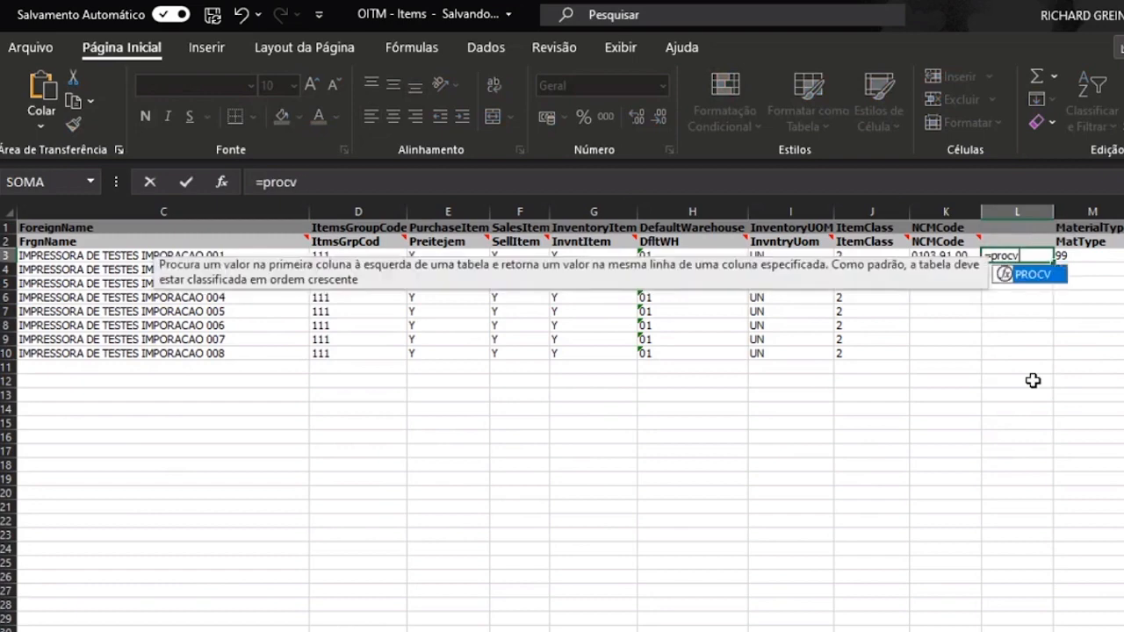
type("(")
key("Left")
type(";")
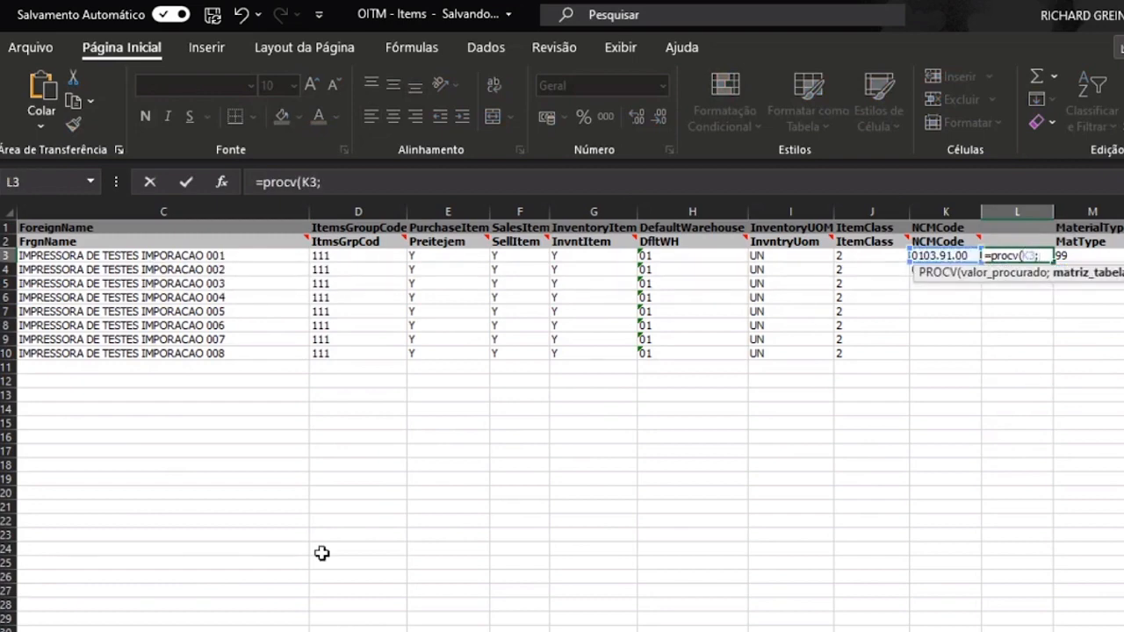
key("ctrl+Page_Down")
left_click_drag(73, 213, 117, 213)
type(";2;falso)")
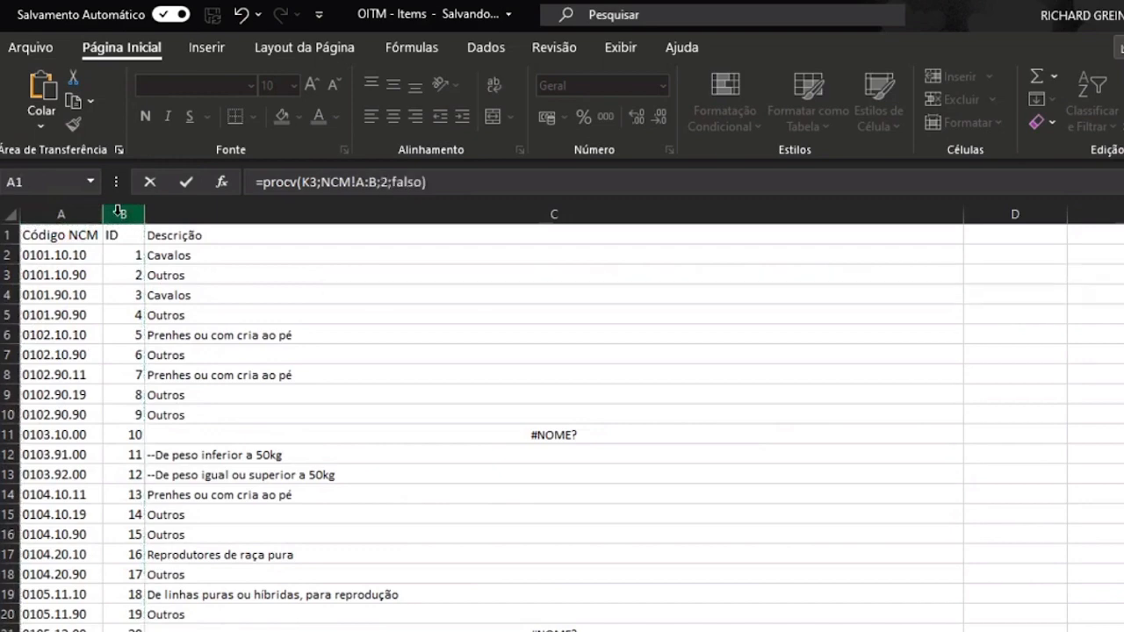
key("Return")
key("ctrl+d")
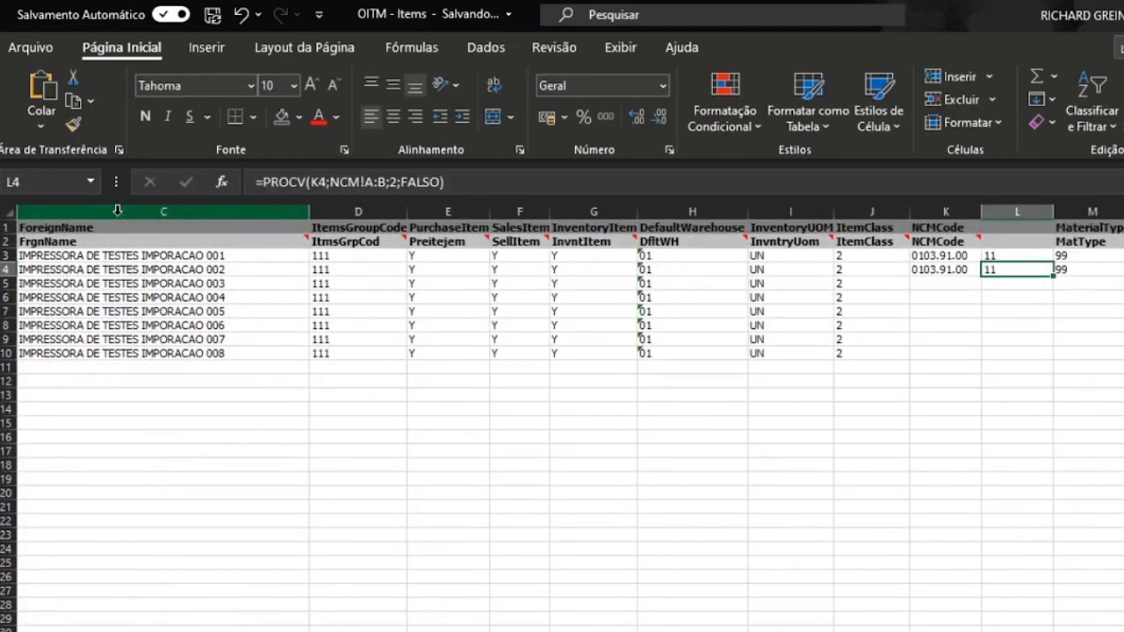
- Enter NCM code 11 in K3 and fill it down K4:K10
key("Up")
key("Left")
type("11")
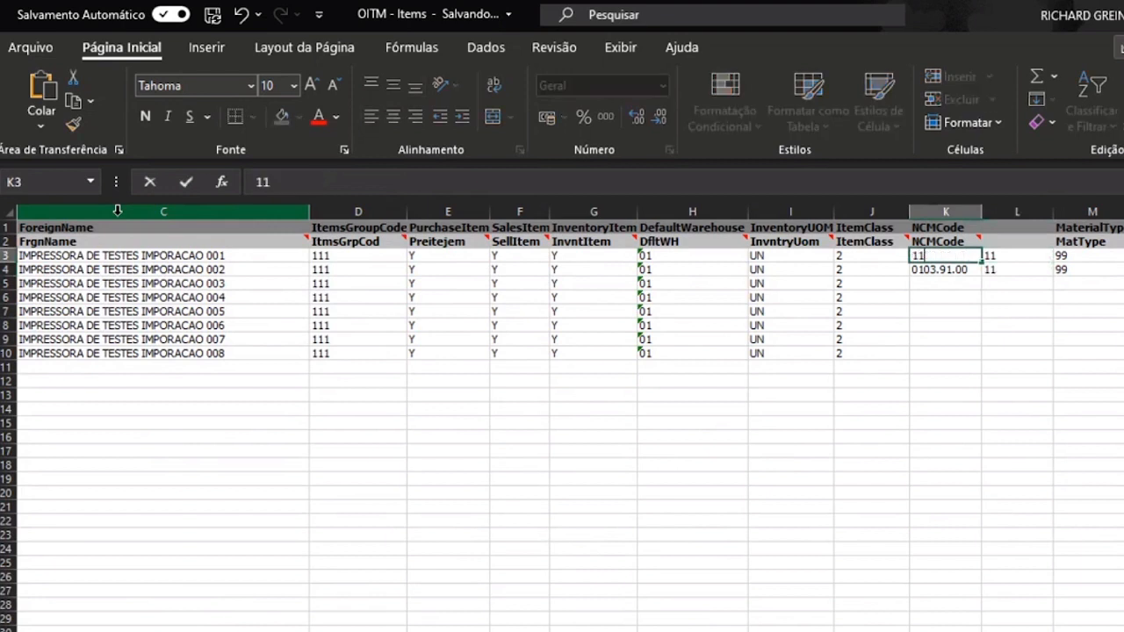
key("Return")
key("ctrl+d")
key("ctrl+c")
key("Left")
key("ctrl+Down")
key("Right")
key("ctrl+shift+Up")
key("ctrl+v")
key("Escape")
key("Right")
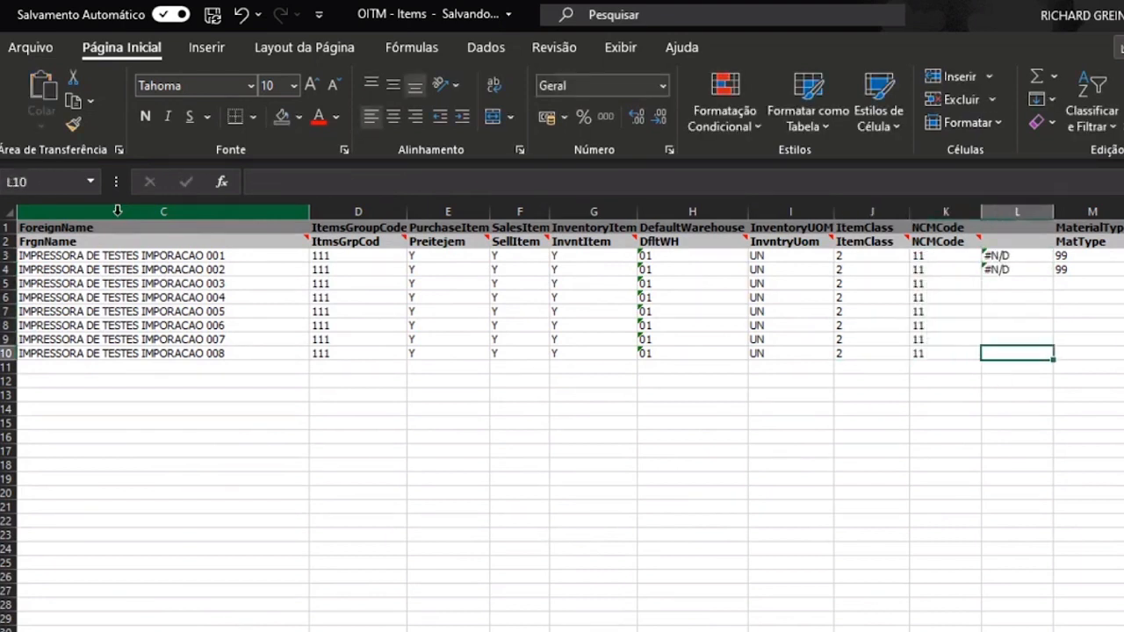
- Delete the temporary lookup column L and review the NCMCode values K3:K10
left_click(1016, 211)
key("ctrl+minus")
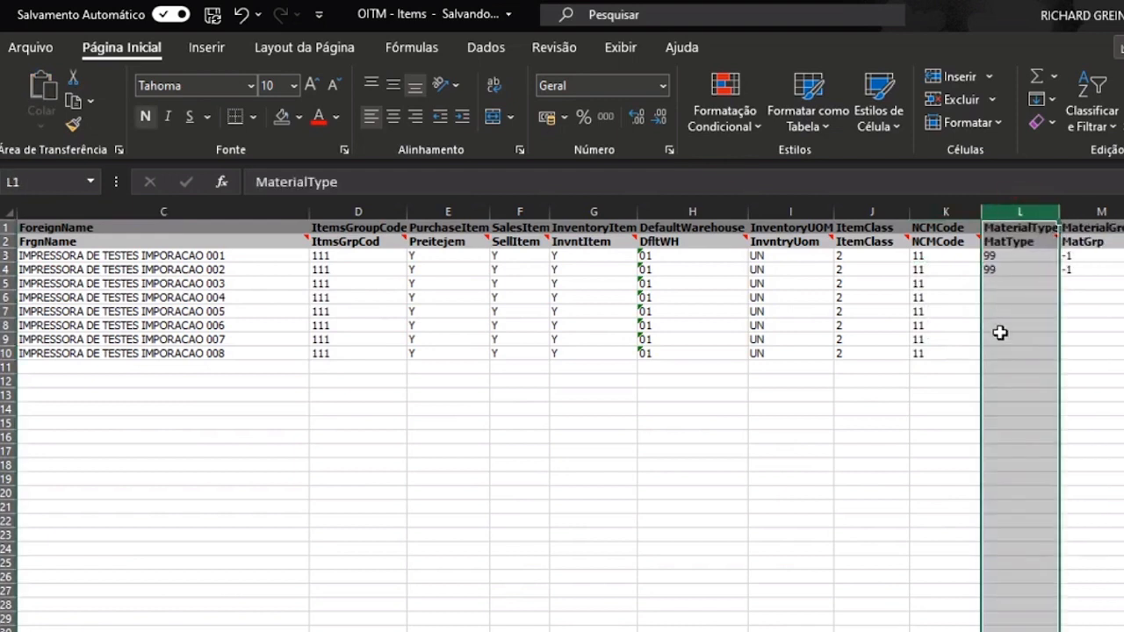
left_click(1000, 336)
left_click_drag(932, 255, 936, 353)
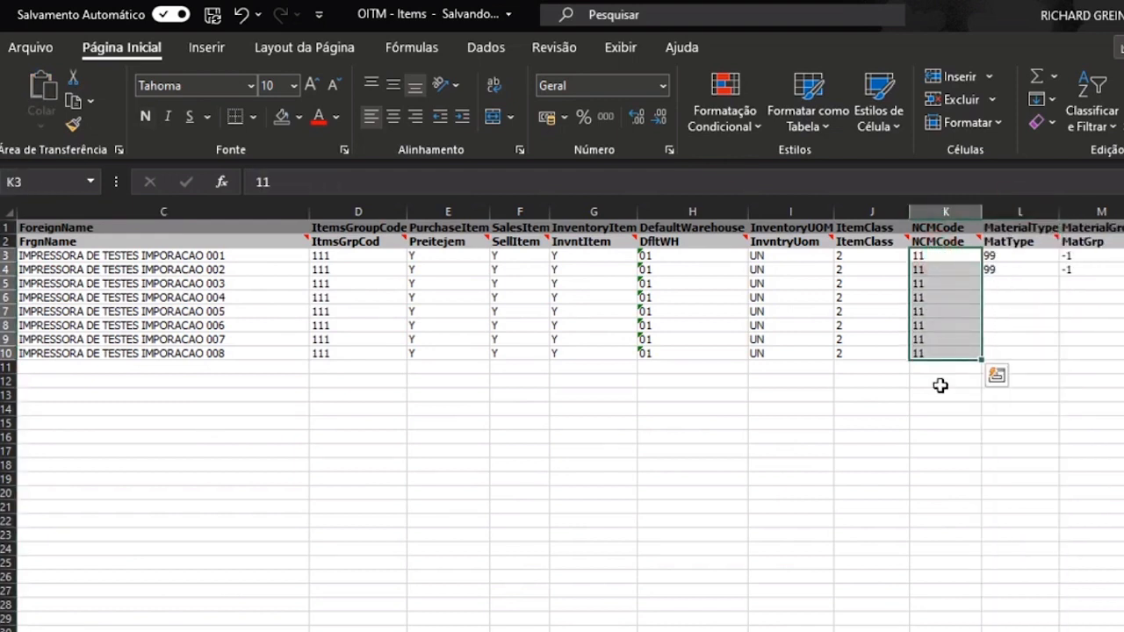
key("Right")
key("Right")
key("Right")
key("Right")
key("Right")
key("Right")
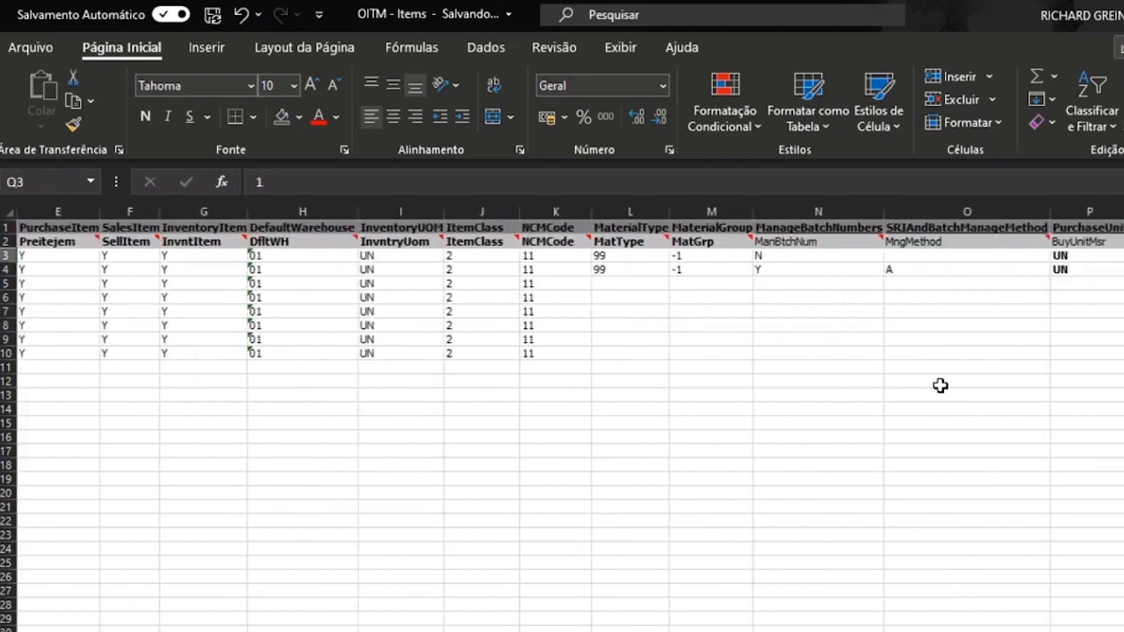
left_click(640, 283)
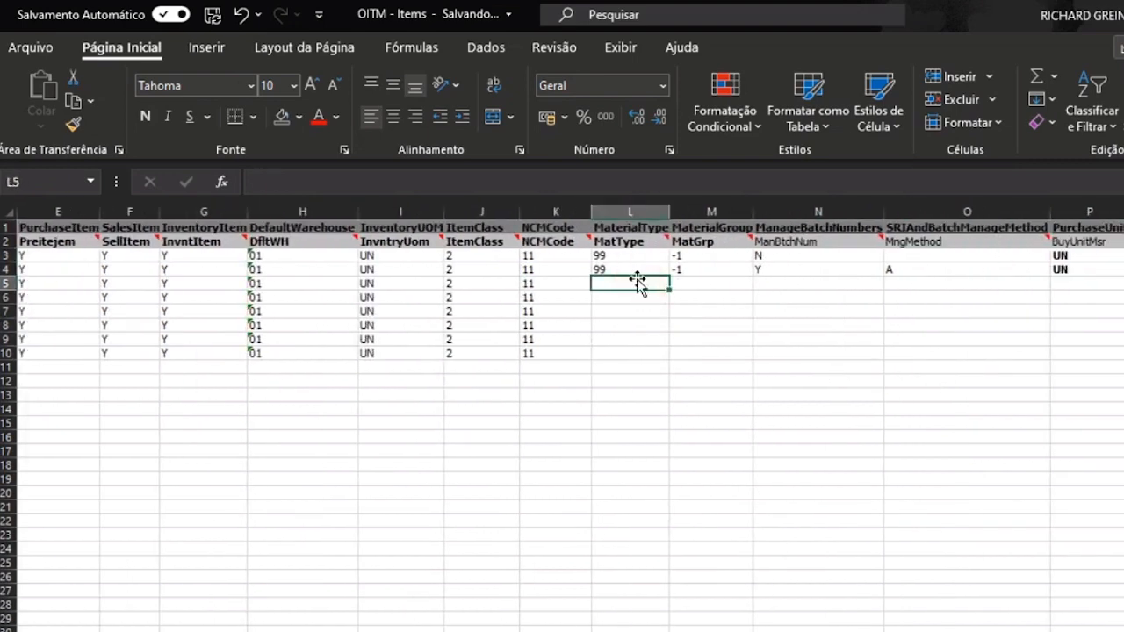
key("alt+Tab")
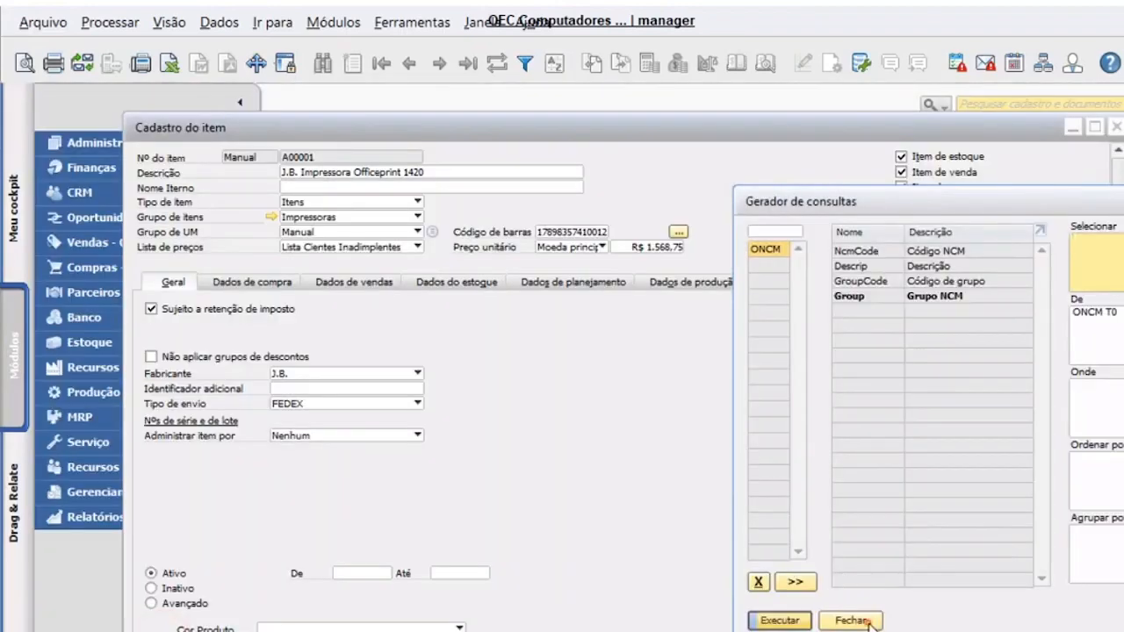
left_click(867, 621)
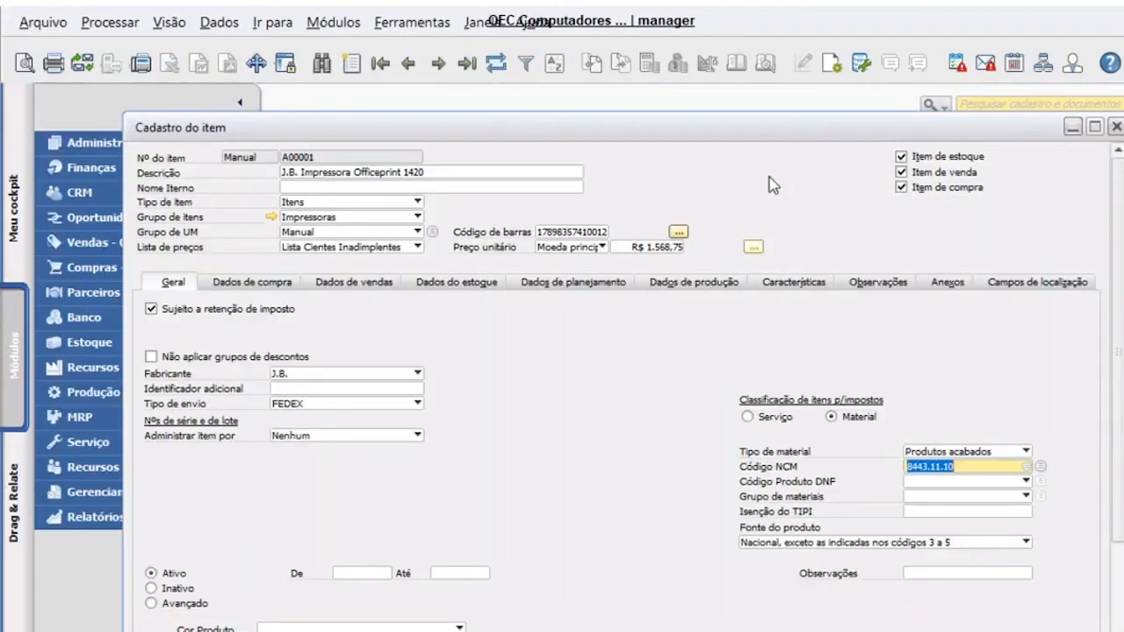
double_click(764, 130)
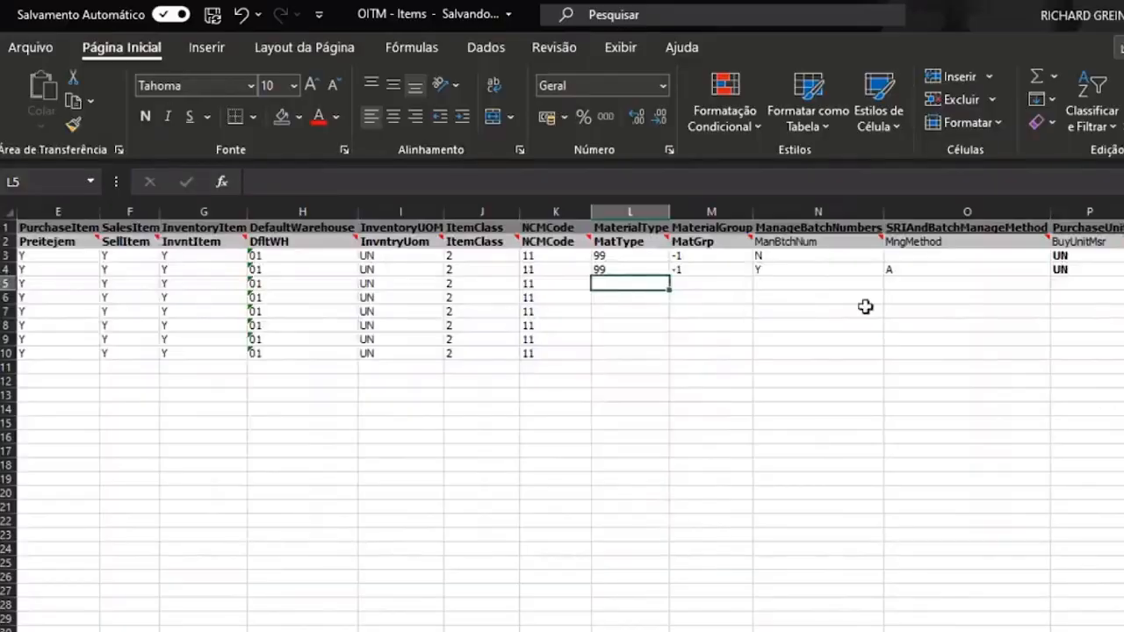
- Set MaterialType to 0 in L3 and fill it down through row 10
left_click(629, 255)
type("0")
key("ctrl+Return")
key("Down")
key("ctrl+d")
key("ctrl+c")
key("Left")
key("Down")
key("ctrl+Down")
key("Right")
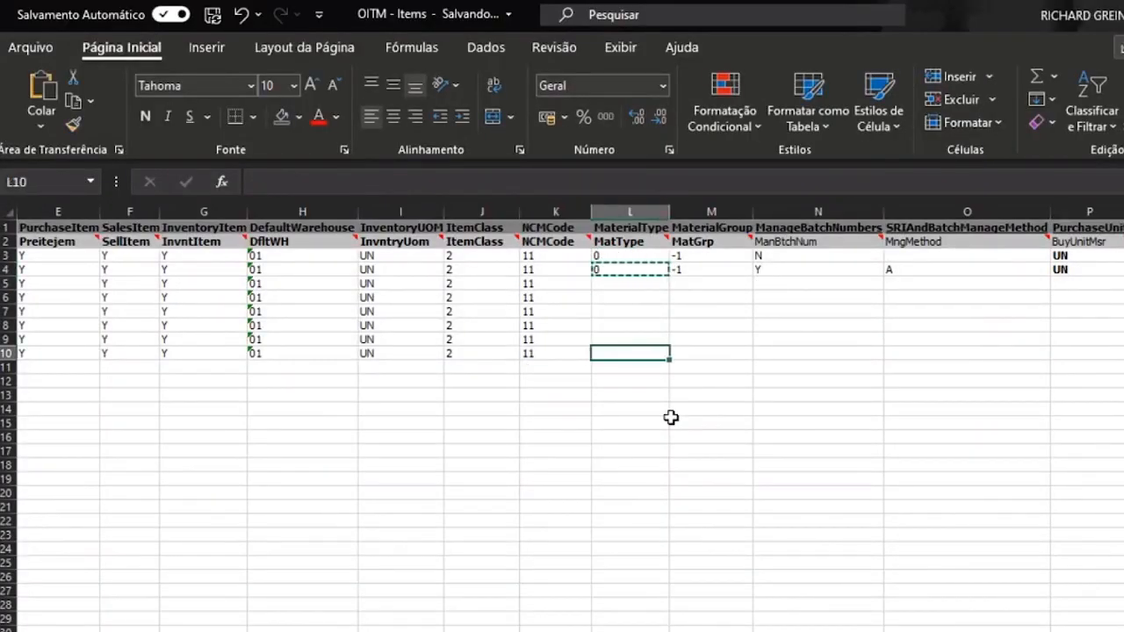
key("ctrl+shift+Up")
key("Return")
key("Right")
key("Up")
key("Up")
key("Up")
key("Up")
key("Up")
key("Up")
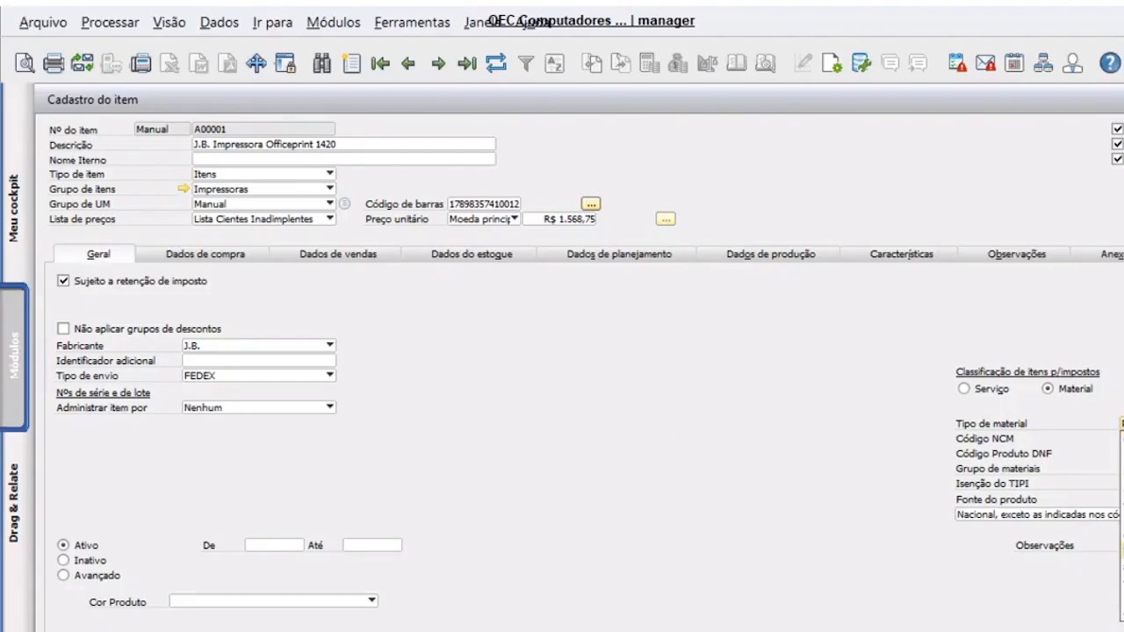
- Paste MaterialGroup -1 into M4:M10, check the MatGrp column, then switch to SAP's item form
left_click(821, 585)
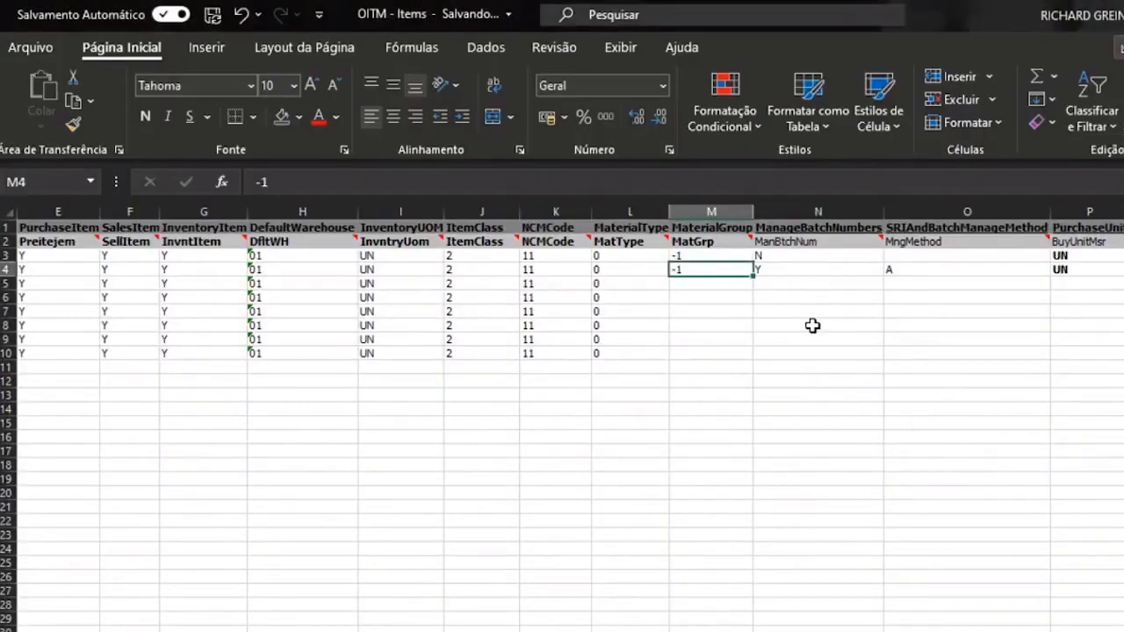
key("ctrl+c")
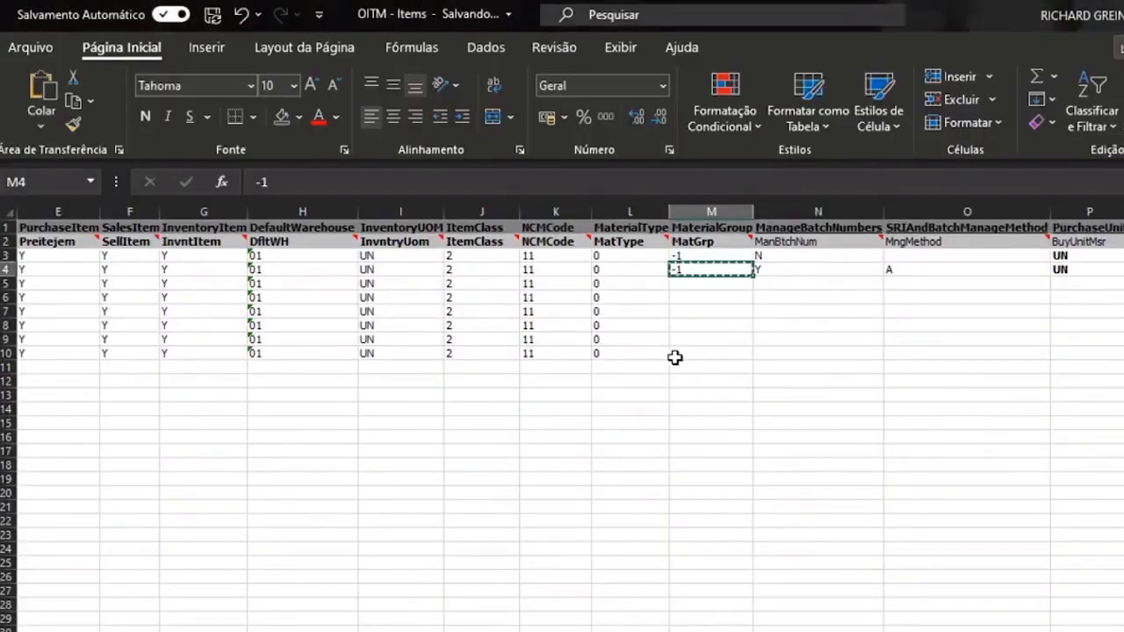
left_click(646, 351, "shift")
left_click(730, 351, "shift")
key("ctrl+v")
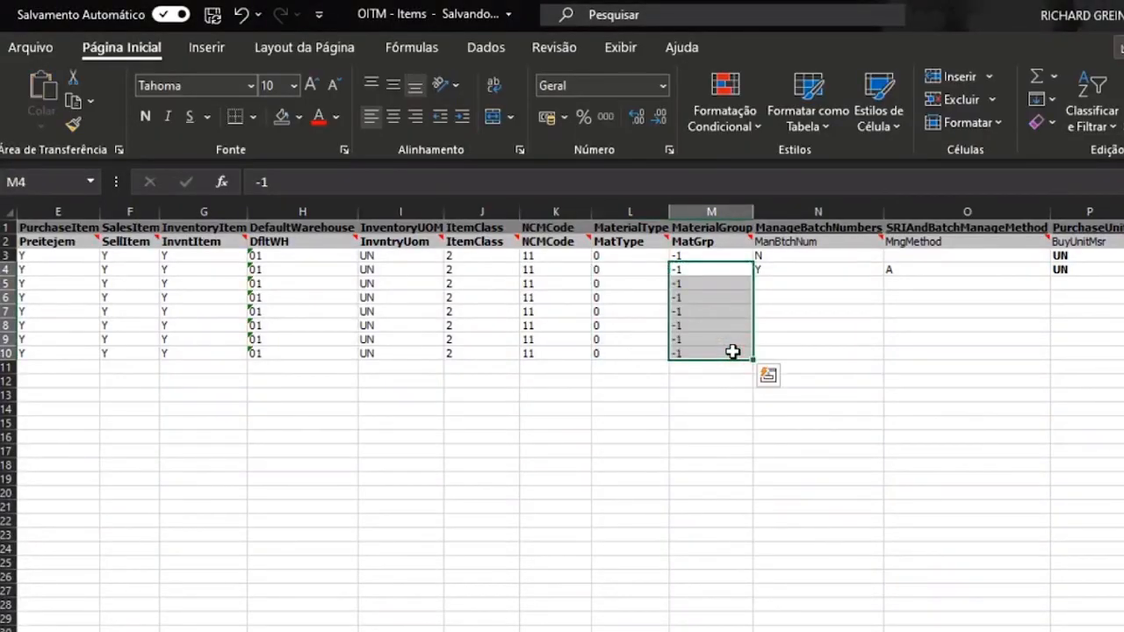
left_click(722, 321)
key("ctrl+Up")
key("Down")
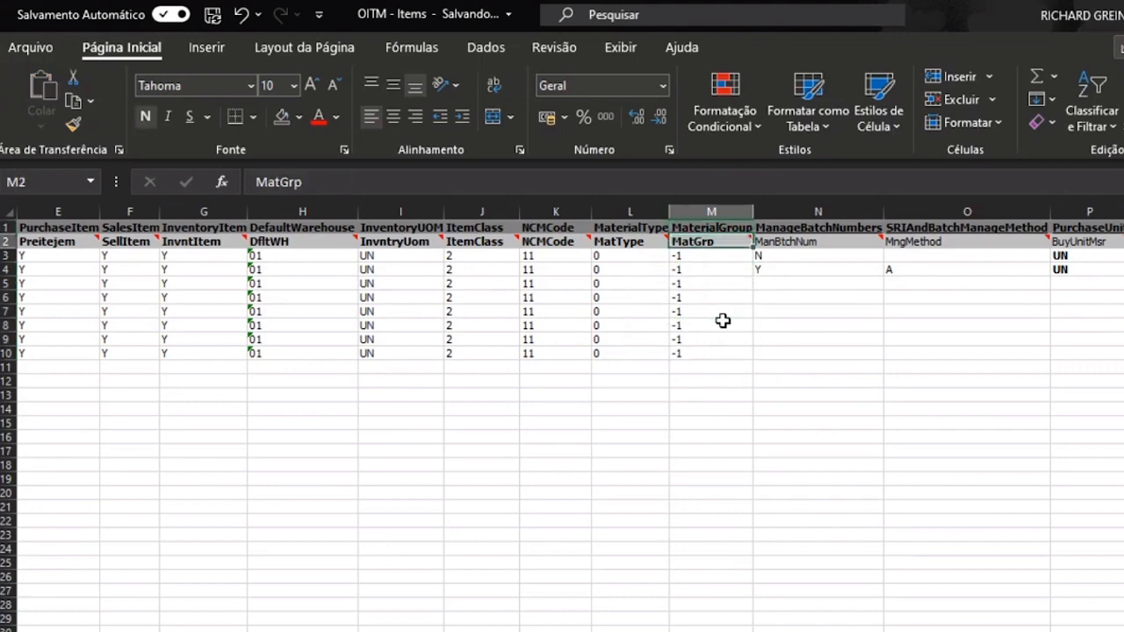
key("Down")
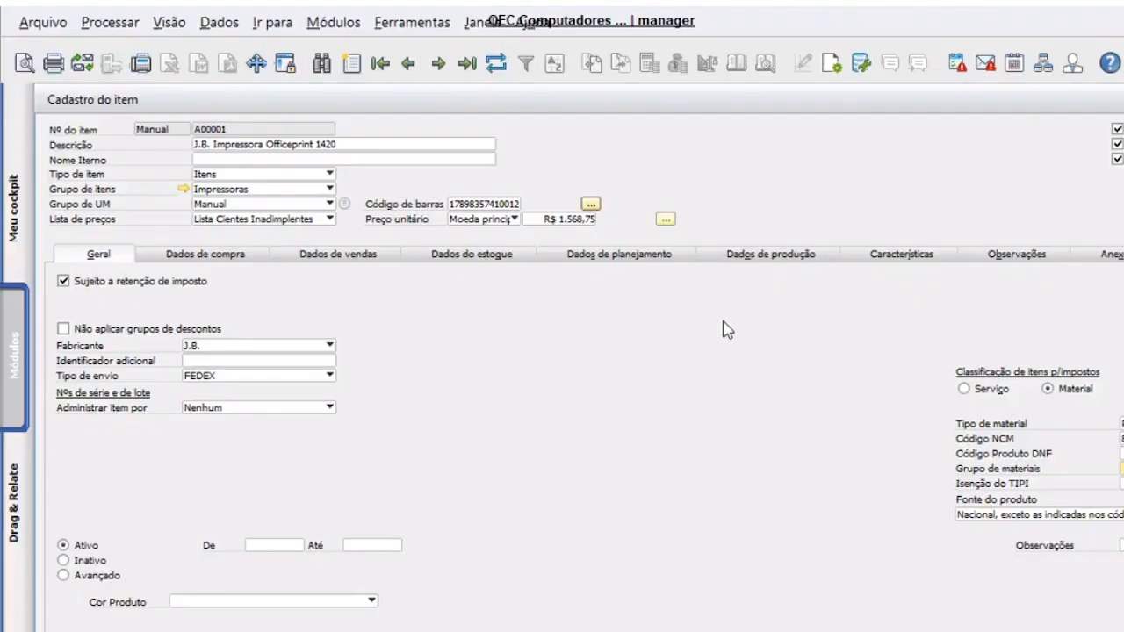
- Open the Query Generator from the Tools menu and load the OITM table fields
left_click(794, 169)
left_click_drag(689, 106, 641, 208)
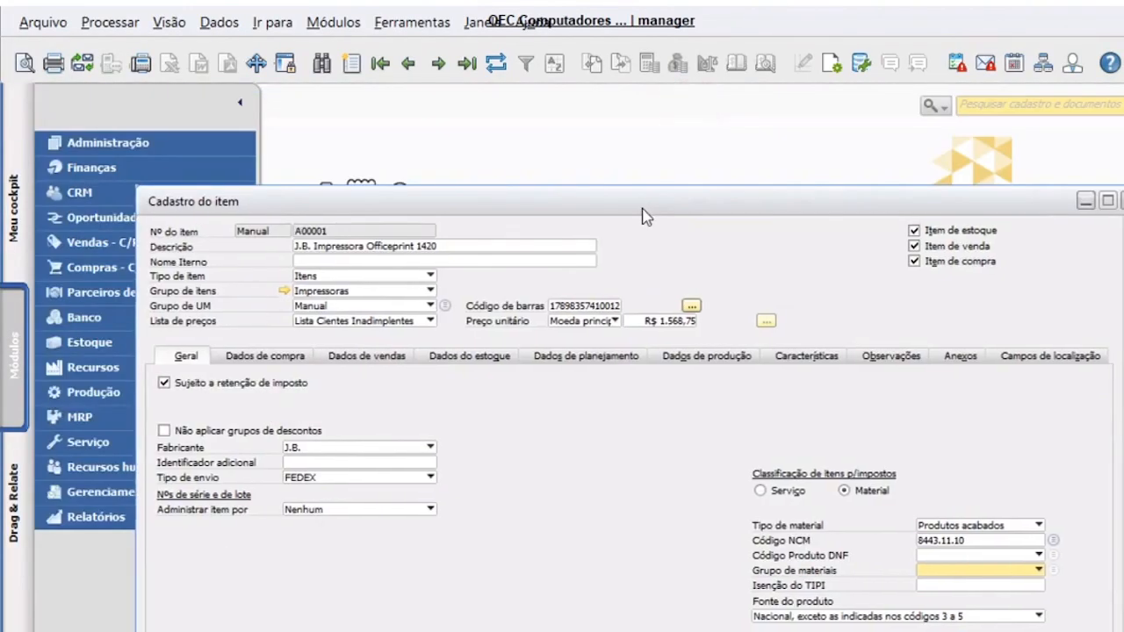
left_click(412, 22)
mouse_move(488, 256)
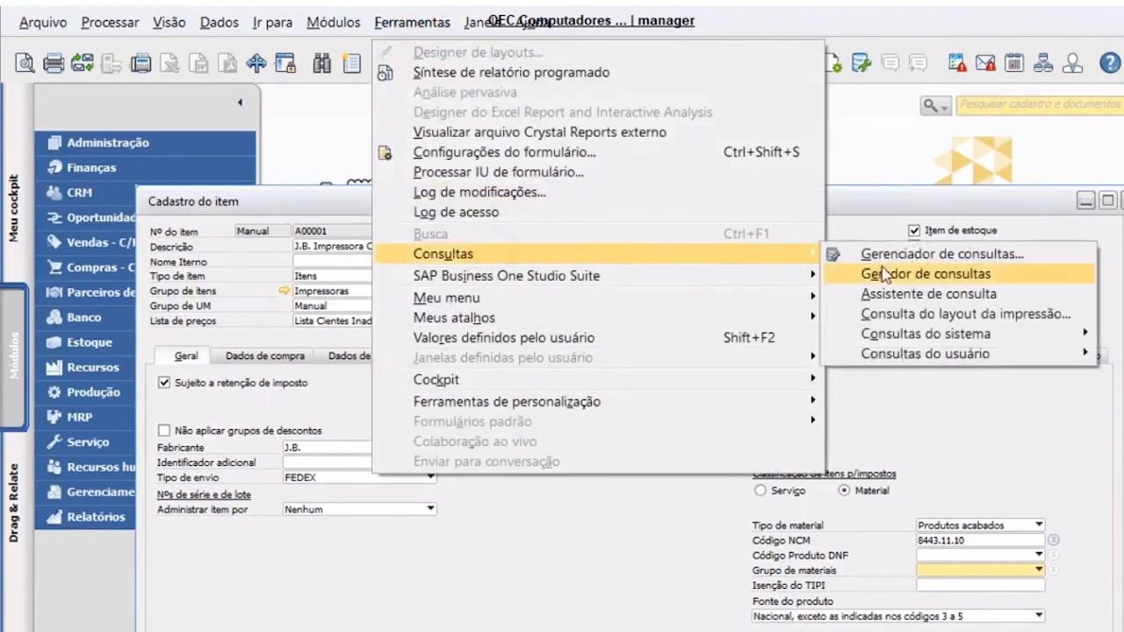
left_click(883, 273)
type("OITM")
key("Return")
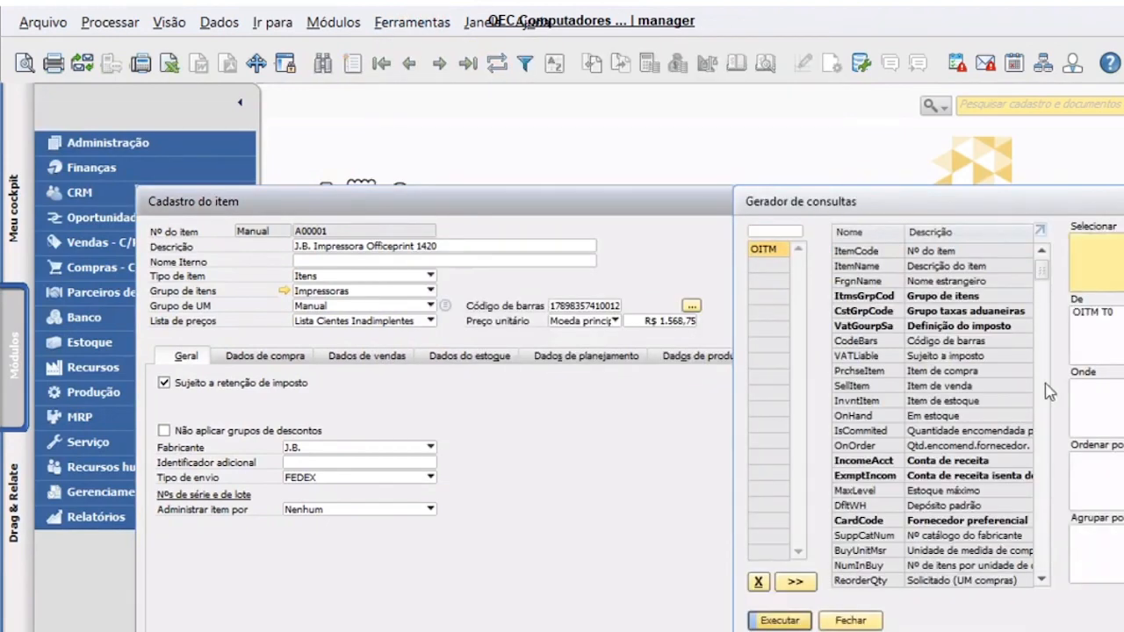
- Query OITM by ItemCode and inspect item A00001's record in the results
double_click(889, 251)
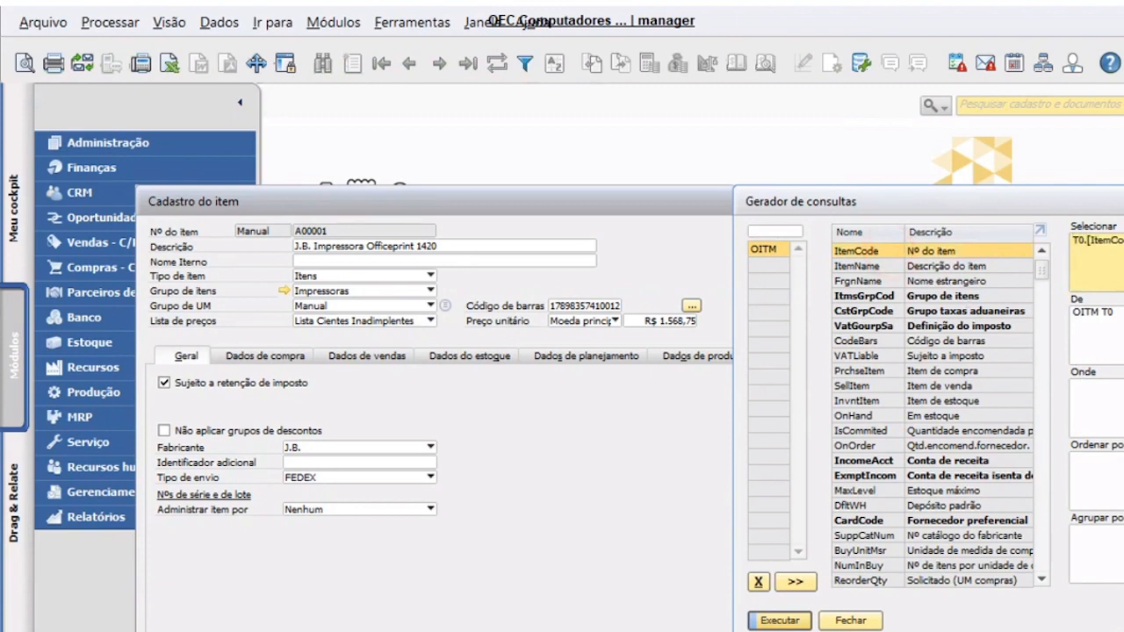
left_click(1097, 409)
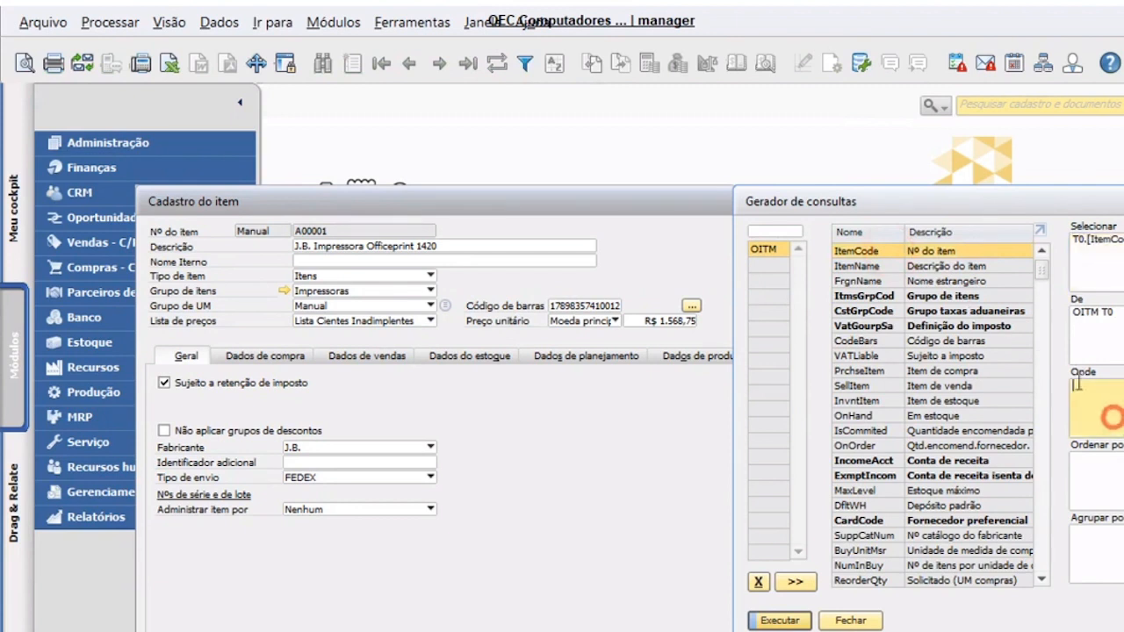
double_click(948, 252)
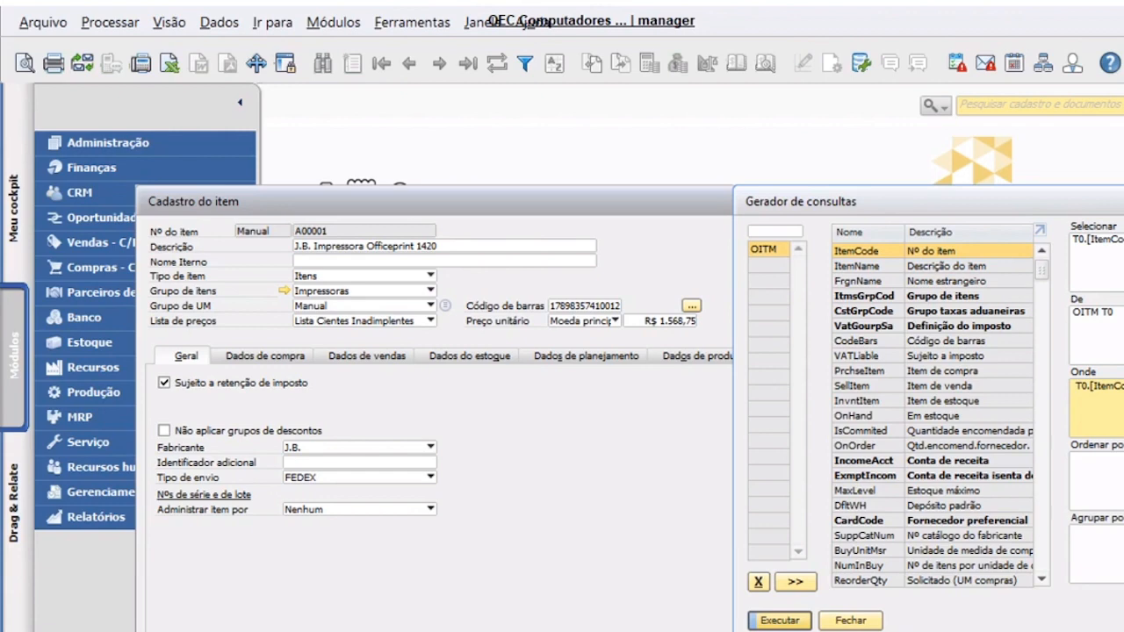
left_click(777, 620)
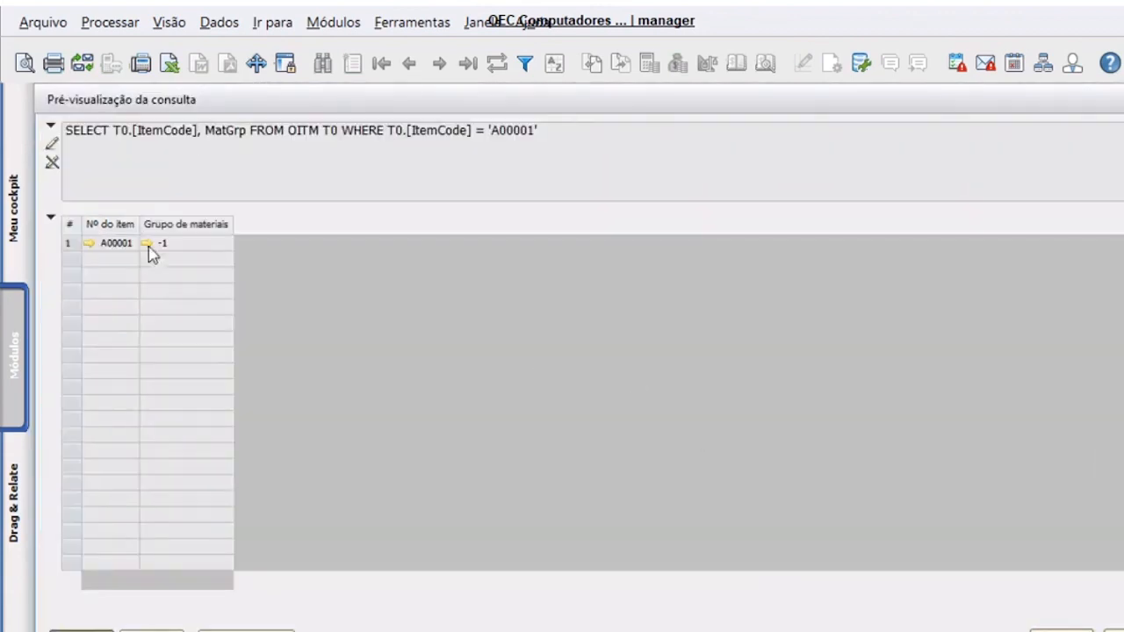
left_click(90, 243)
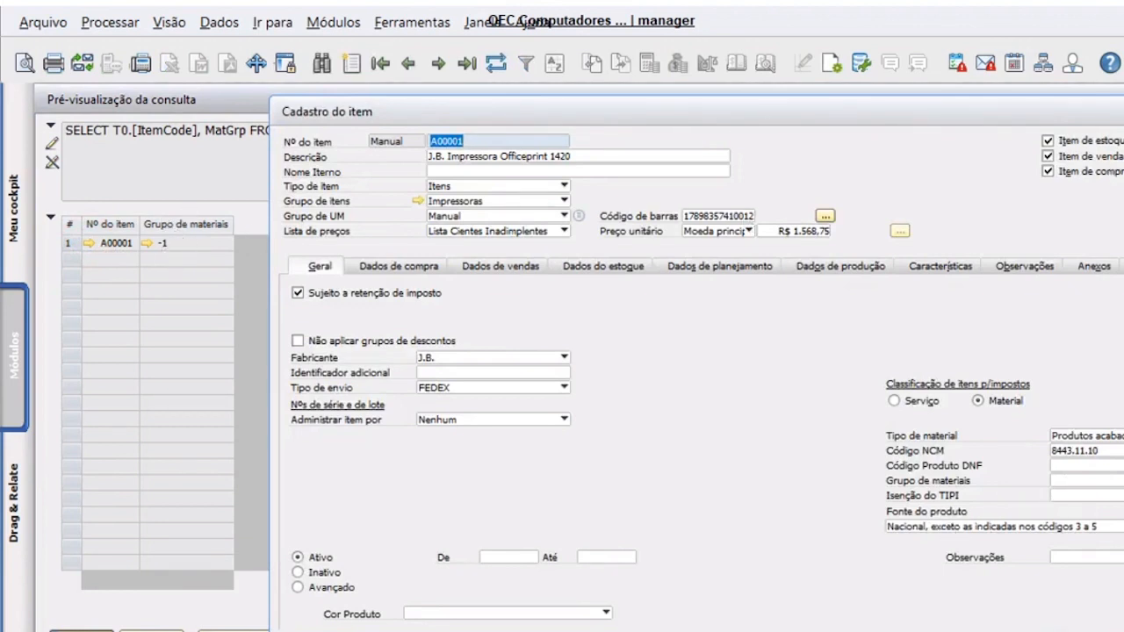
key("Escape")
left_click(163, 631)
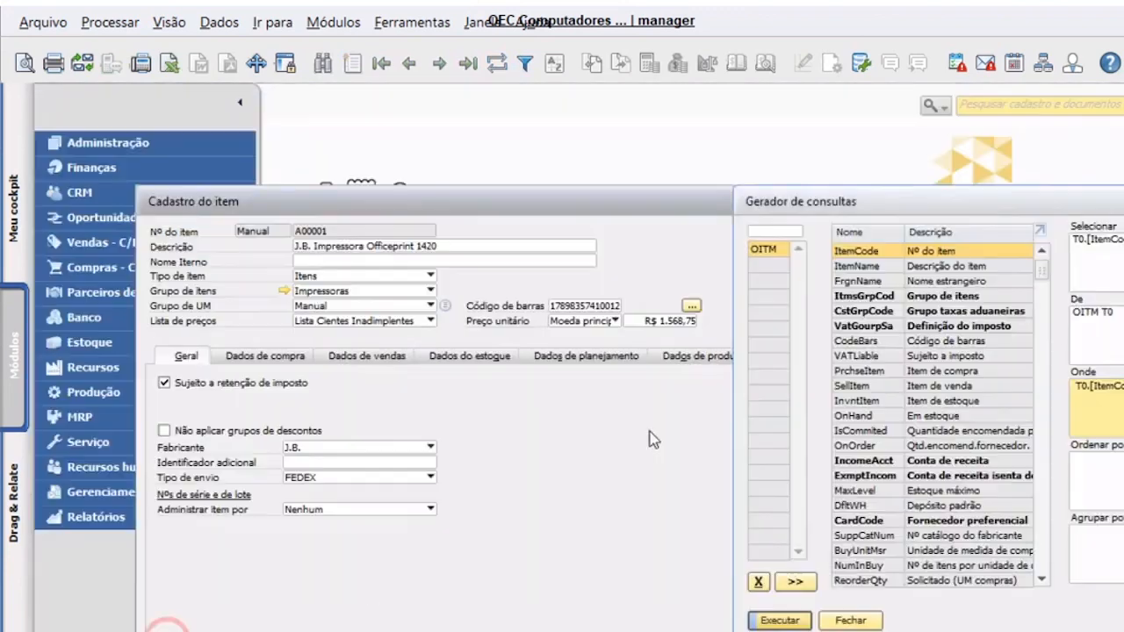
- Return to the OITM - Items workbook and review MaterialGroup down to row 10
left_click(522, 428)
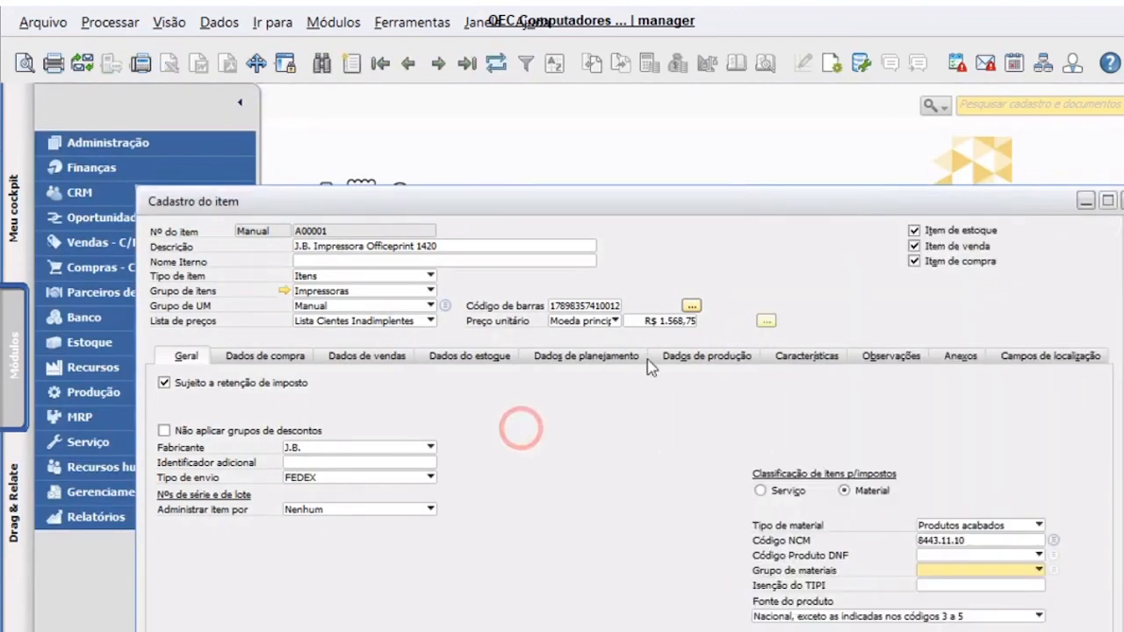
left_click(1121, 405)
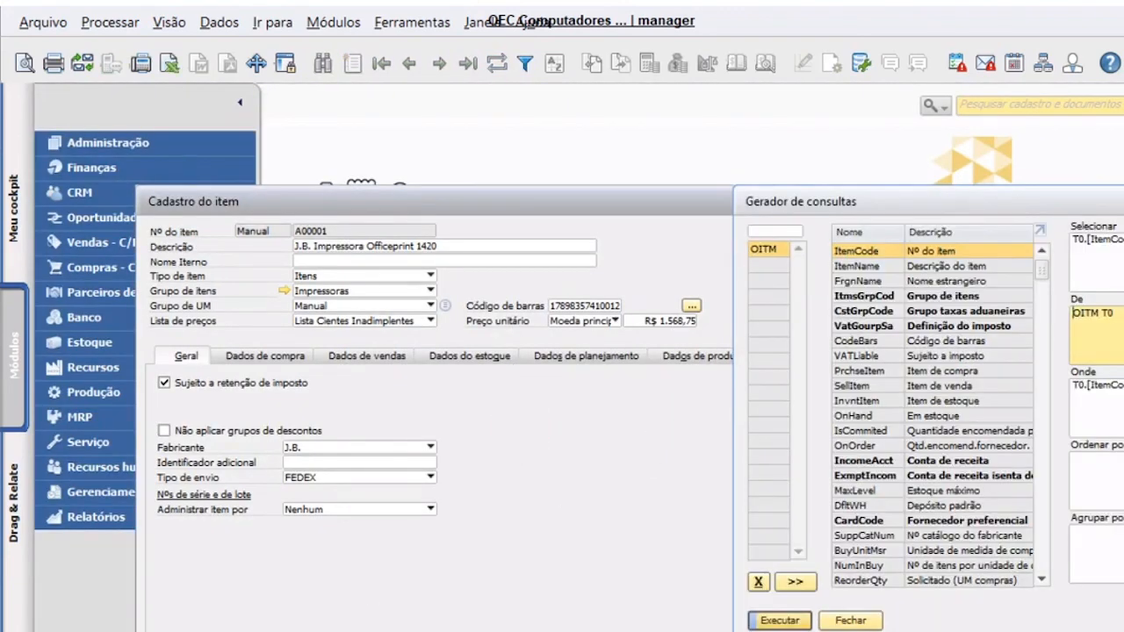
mouse_move(606, 629)
left_click(667, 606)
key("Down")
key("Down")
key("Down")
key("Down")
key("Down")
key("Down")
key("Down")
key("Right")
key("Up")
key("Up")
key("Up")
key("Up")
key("Up")
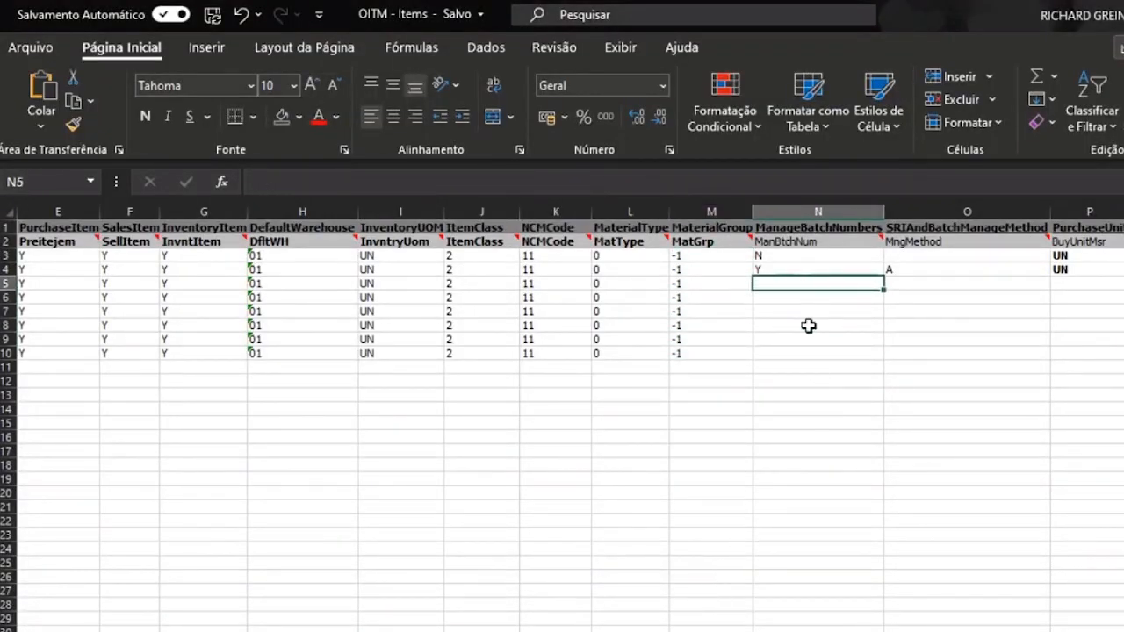
- Copy N from N3 and fill ManageBatchNumbers N4:N10 with it
key("Up")
key("Up")
key("Up")
key("Down")
key("Up")
key("Up")
key("Down")
key("Down")
key("Down")
key("Up")
key("ctrl+c")
key("Left")
key("ctrl+Down")
key("Right")
key("ctrl+shift+Up")
key("Return")
- Delete the stray A in O4 so SRIAndBatchManageMethod is empty
key("Right")
key("Up")
key("ctrl+Up")
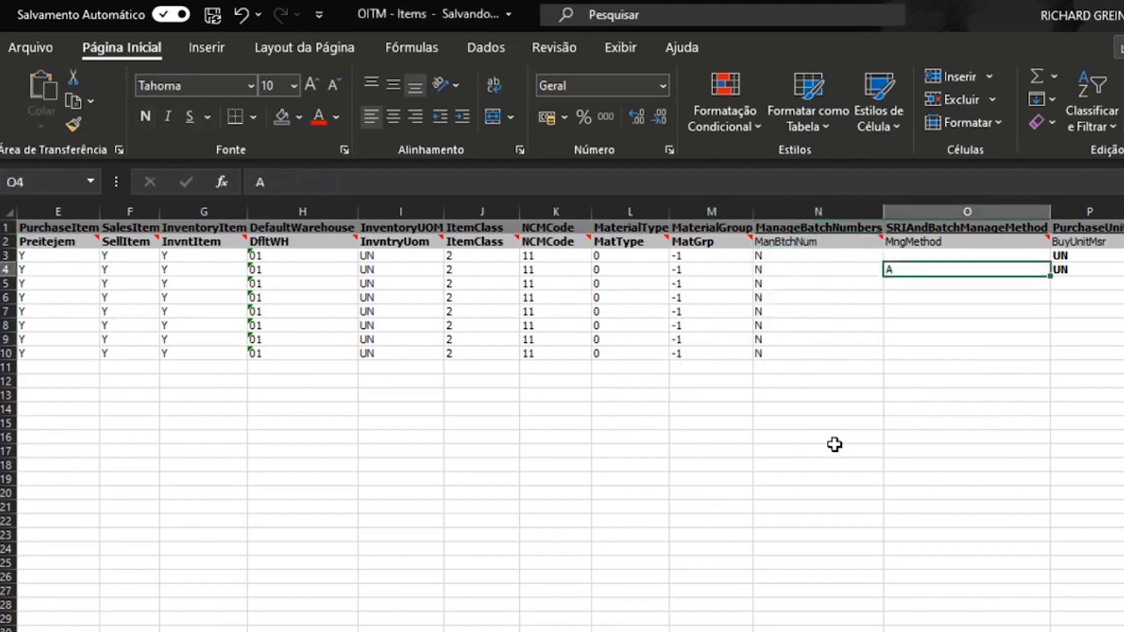
key("ctrl+Up")
key("ctrl+Down")
key("ctrl+Up")
key("ctrl+Down")
key("ctrl+Up")
key("ctrl+Up")
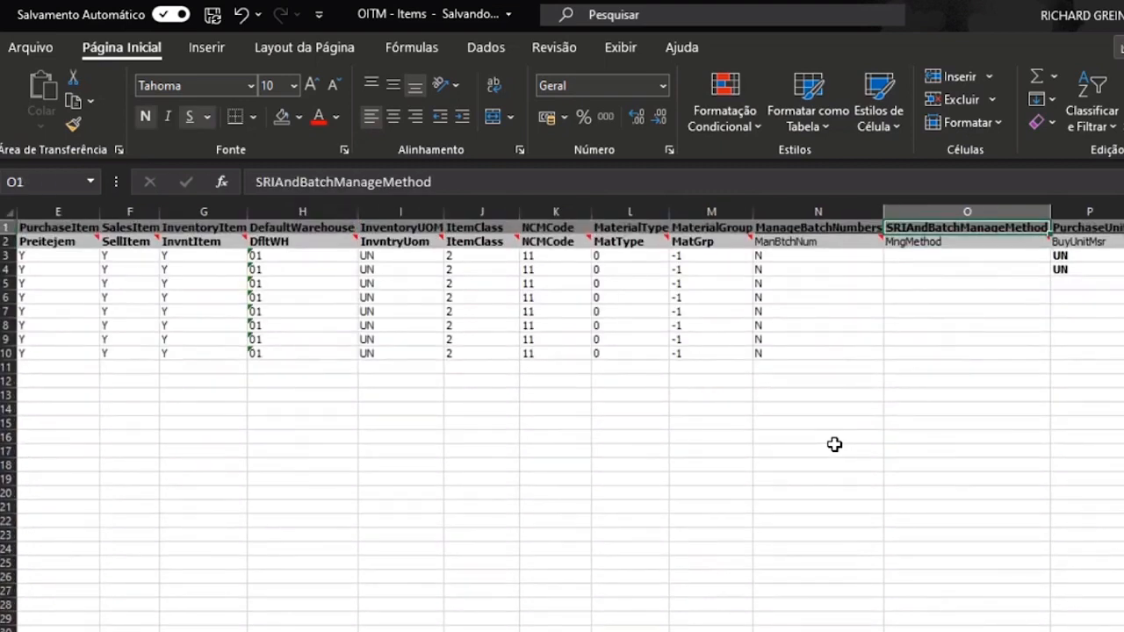
left_click(947, 205)
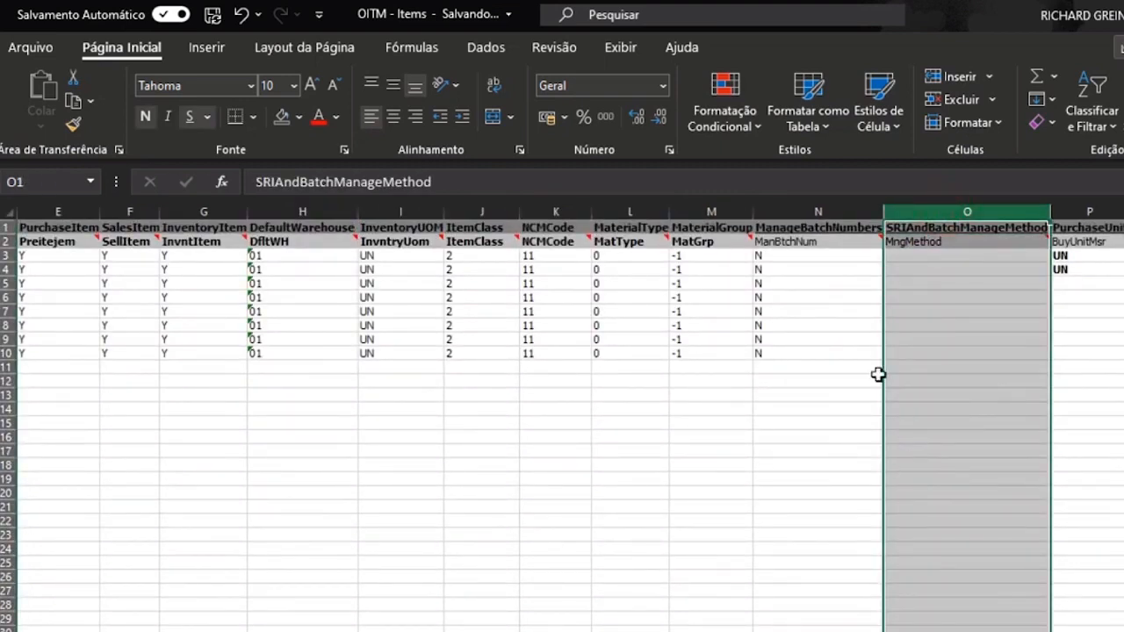
left_click(814, 324)
- Move to the first PurchaseUnit value to review the purchase columns
key("Right")
key("Right")
key("Up")
key("Left")
key("Up")
key("Up")
key("Up")
key("Up")
key("Up")
key("Right")
key("Down")
key("Down")
key("Right")
key("Right")
key("Right")
key("Right")
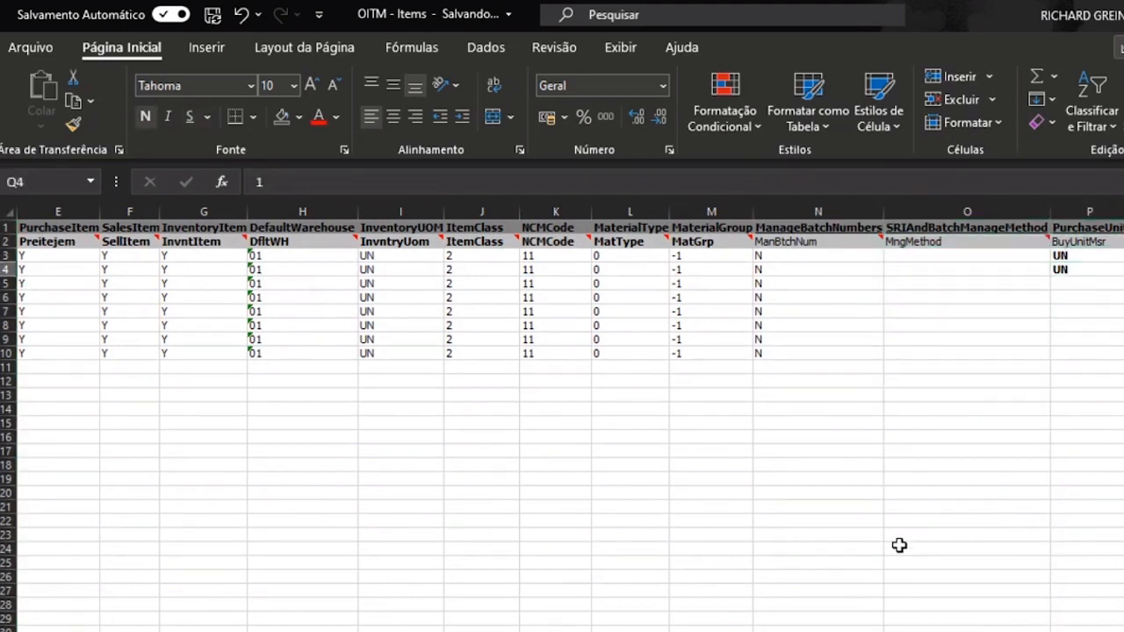
key("Left")
key("Left")
key("Left")
key("Left")
key("Left")
key("Left")
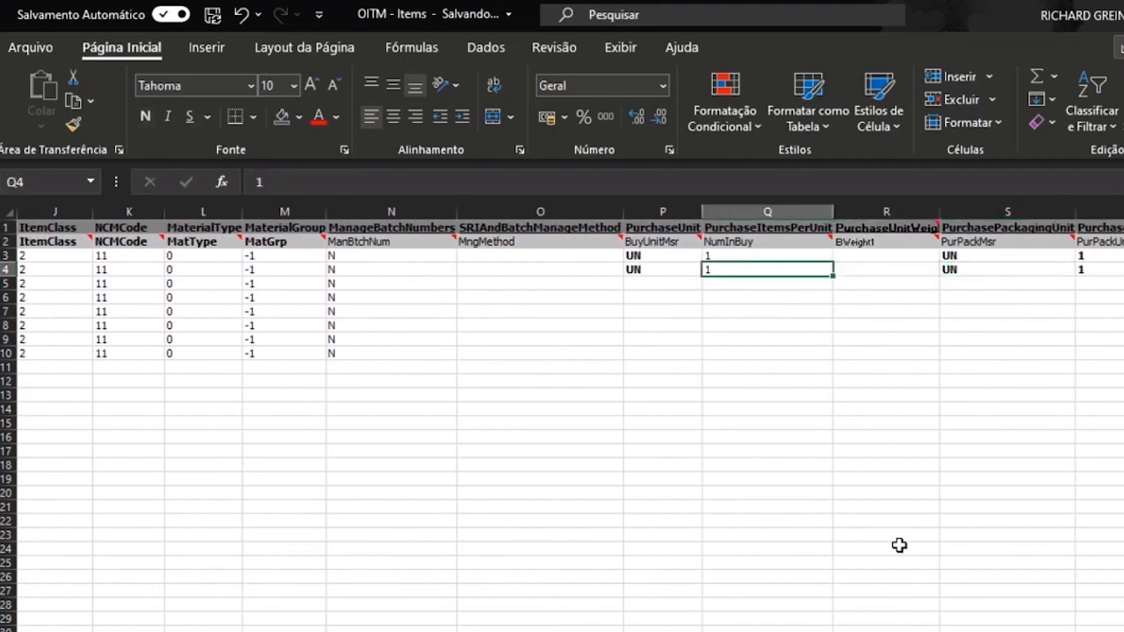
- Copy PurchaseUnit UN and quantity 1 from row 4 into rows 5 to 10
key("Right")
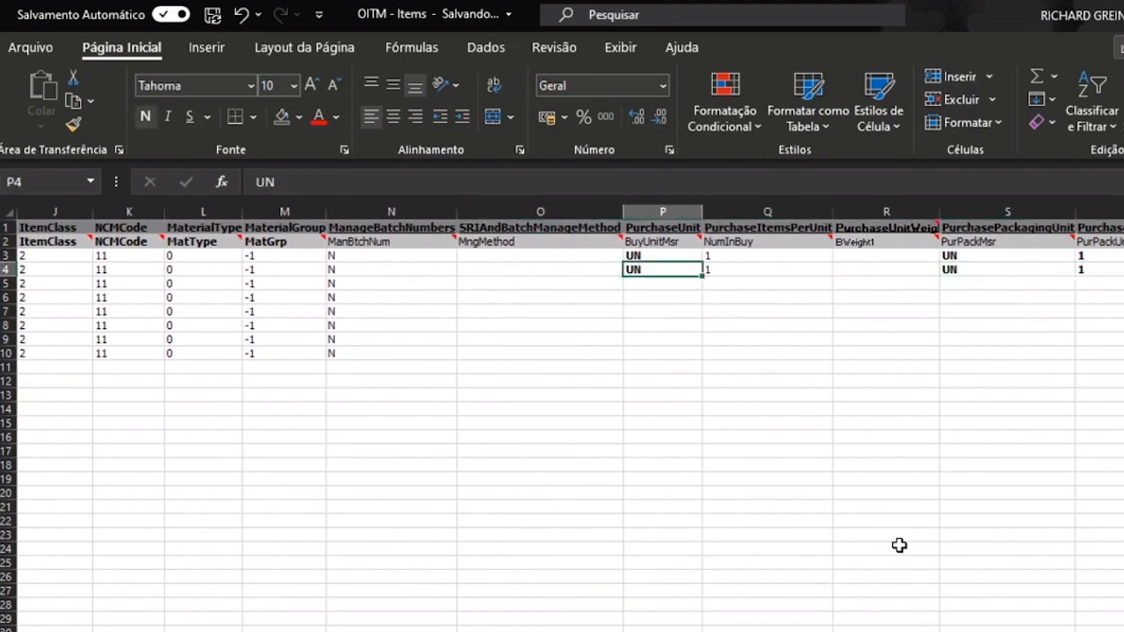
key("shift+Right")
key("ctrl+c")
key("Down")
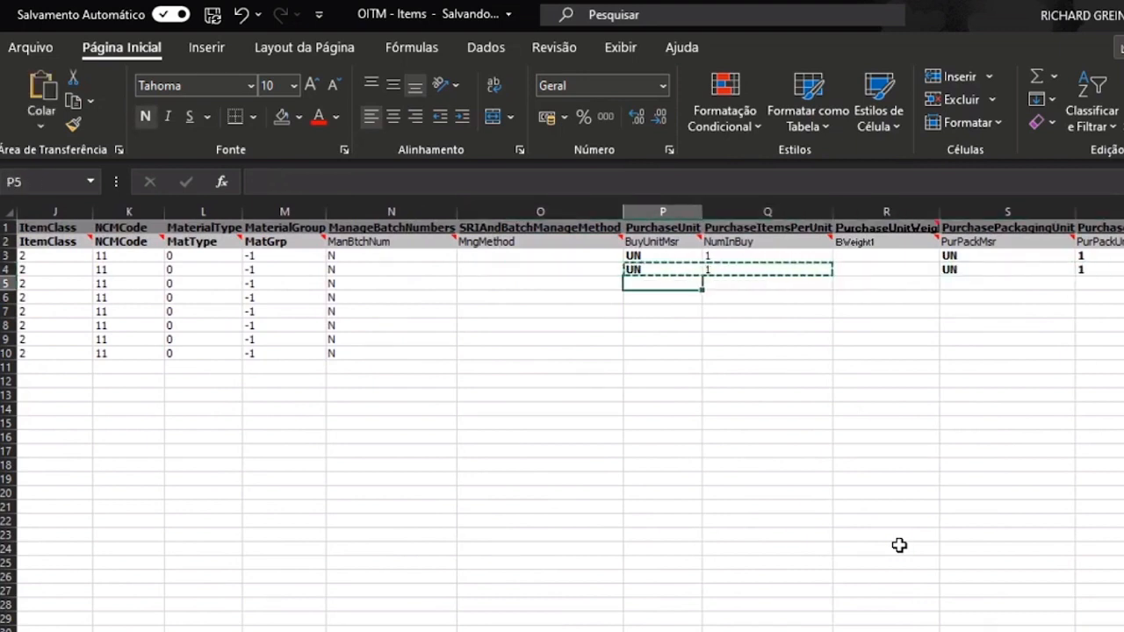
key("shift+Down")
key("shift+Down")
key("shift+Down")
key("shift+Down")
key("shift+Down")
key("ctrl+v")
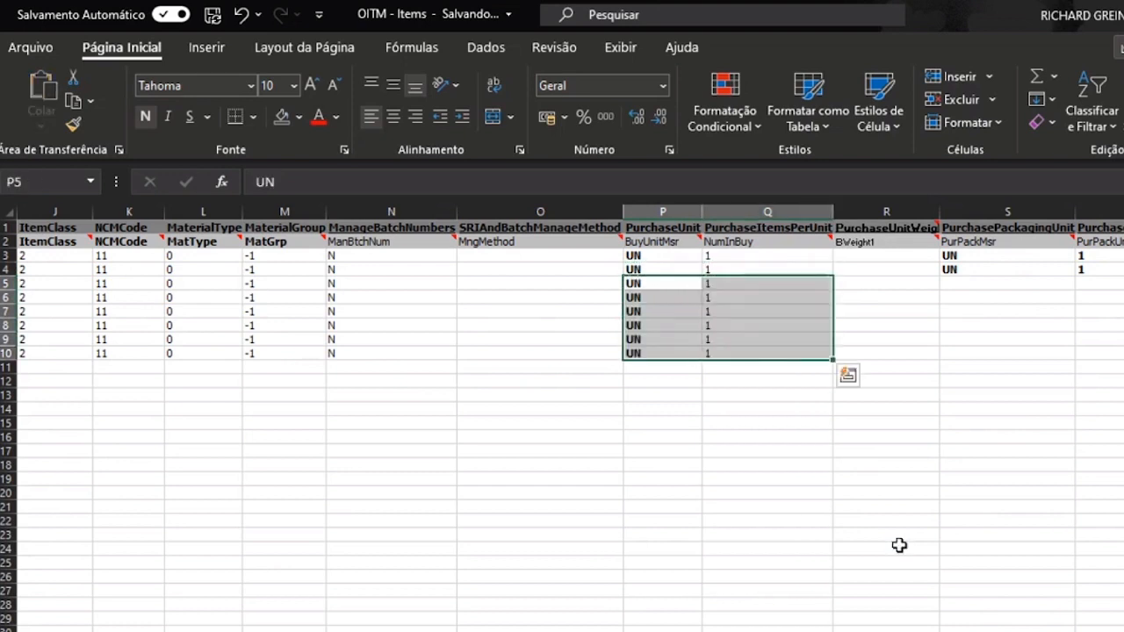
- Copy packaging unit UN and pack quantity 1 from row 4 into rows 5 to 10
key("Up")
key("Right")
key("Right")
key("Right")
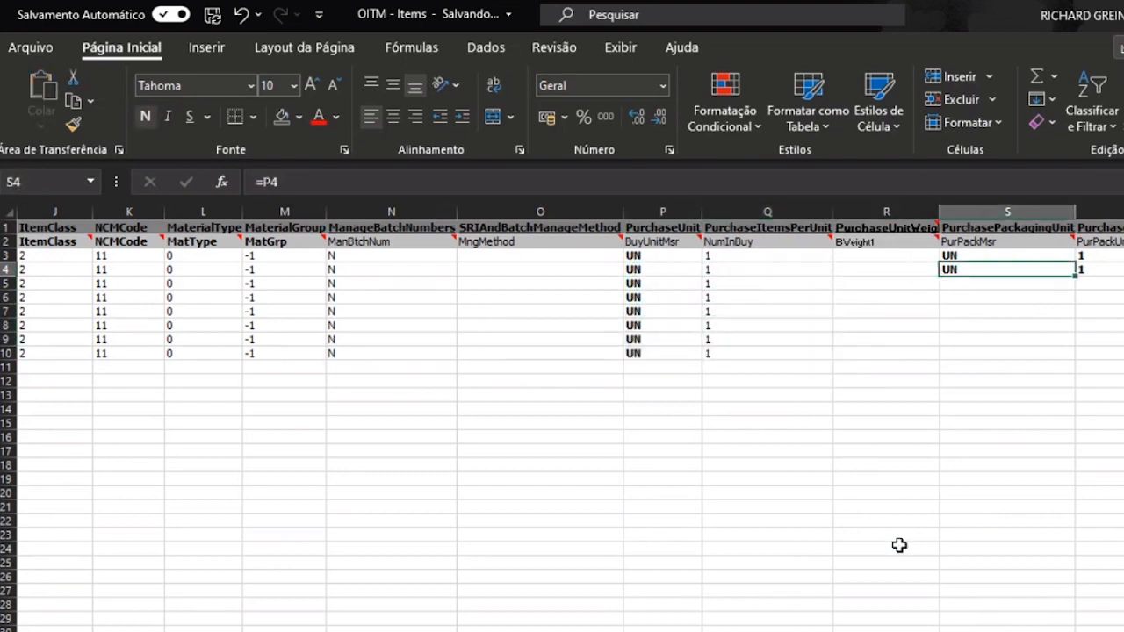
key("shift+Right")
key("ctrl+c")
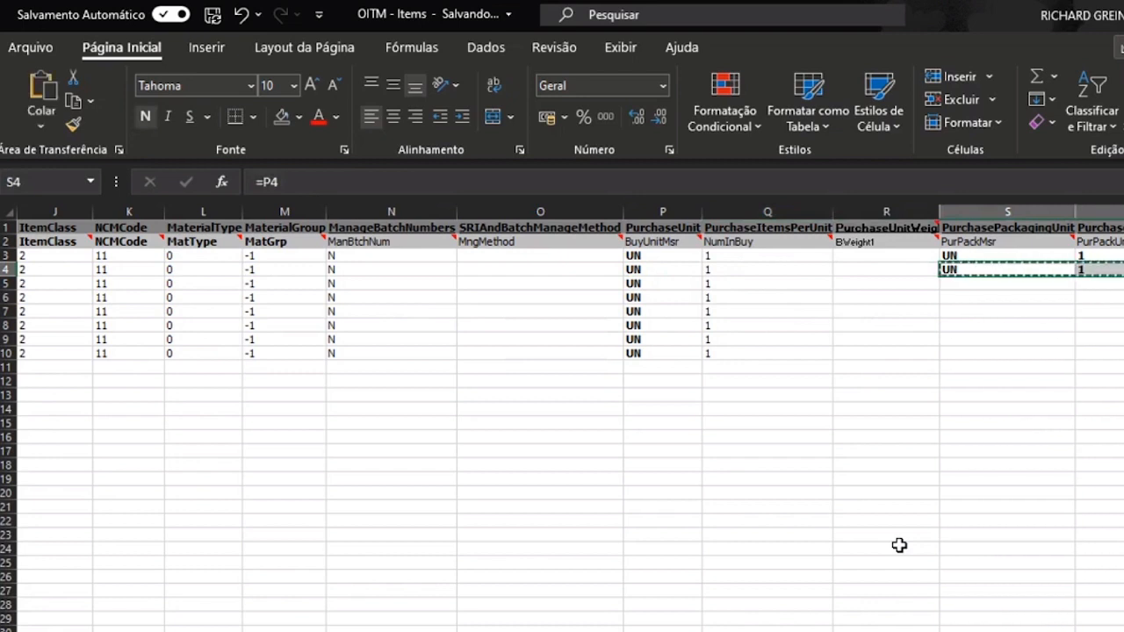
key("Down")
key("shift+Down")
key("shift+Down")
key("shift+Down")
key("shift+Down")
key("shift+Down")
key("ctrl+v")
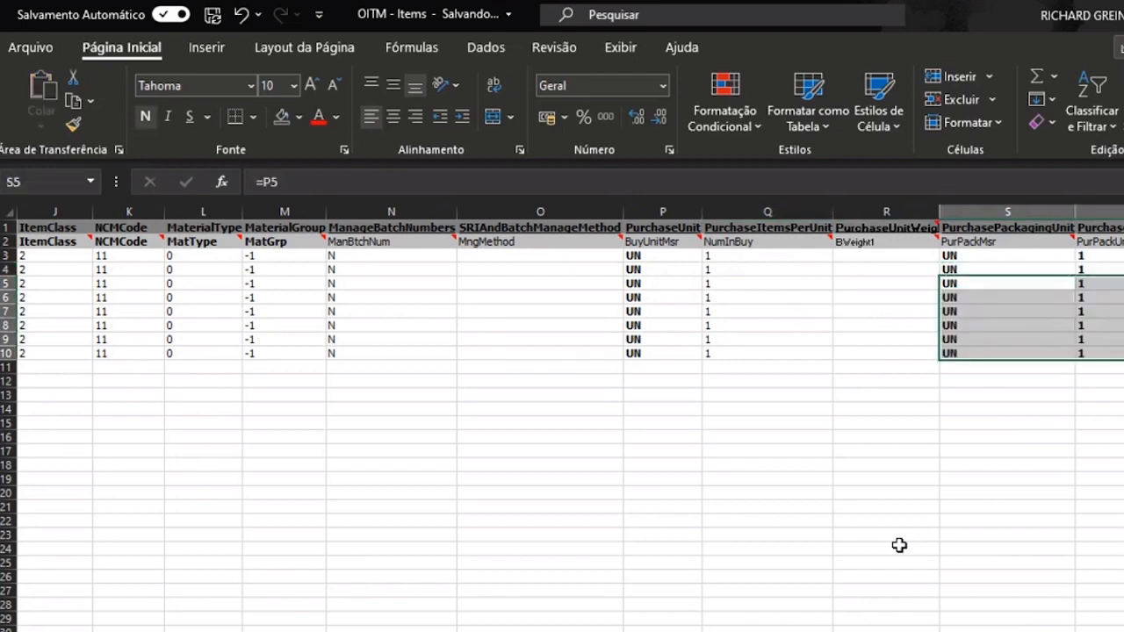
key("F2")
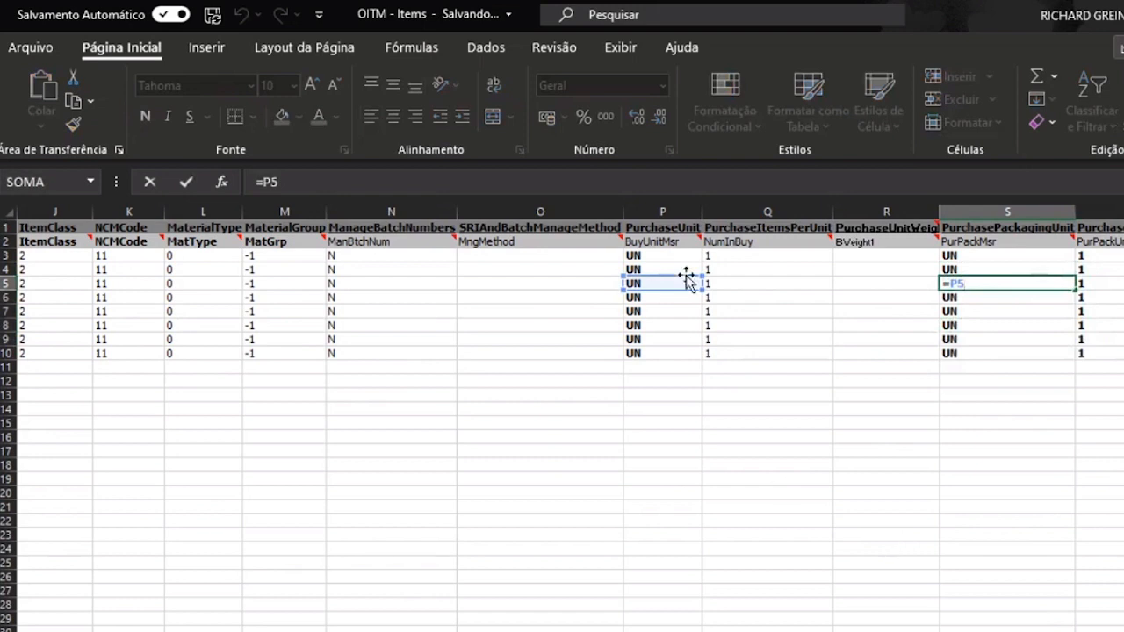
key("Escape")
key("Right")
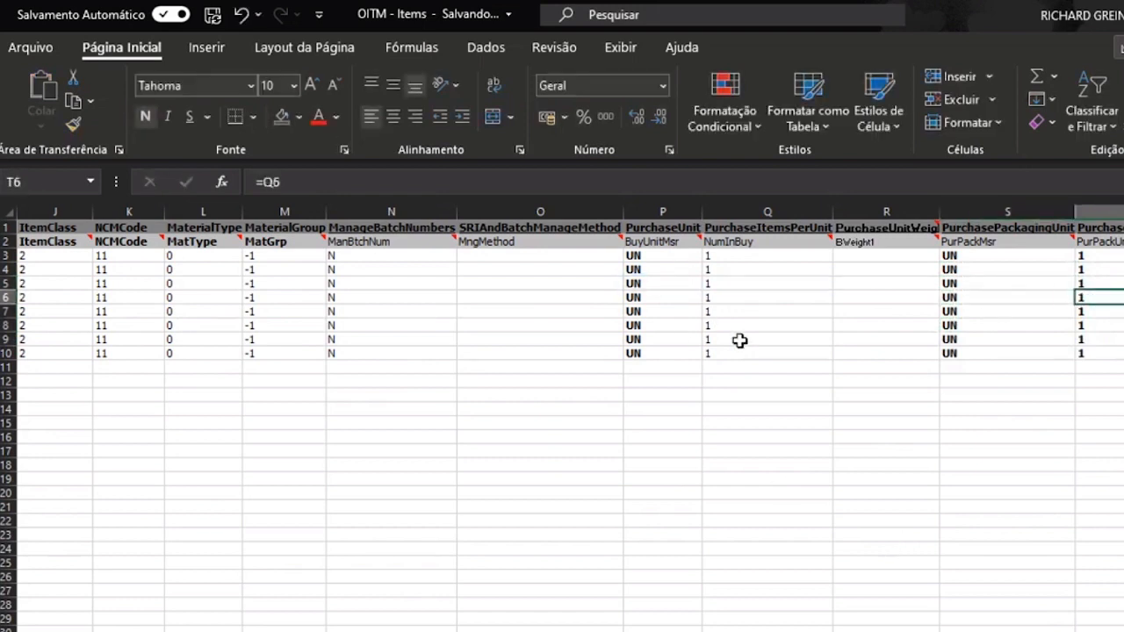
- Enter purchase weight 9,8 in R3 and fill it down to row 10
key("Left")
key("Left")
key("Up")
key("Up")
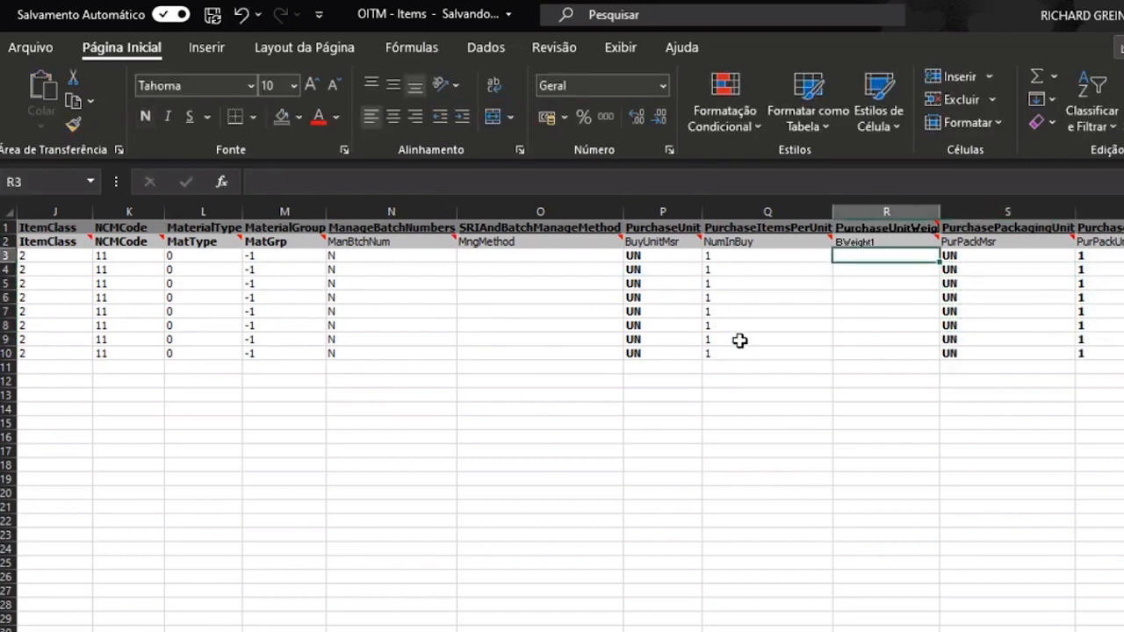
type("9,8")
key("Return")
key("ctrl+c")
key("Down")
key("Down")
key("Down")
key("Down")
key("Down")
key("Down")
key("ctrl+shift+Up")
key("ctrl+v")
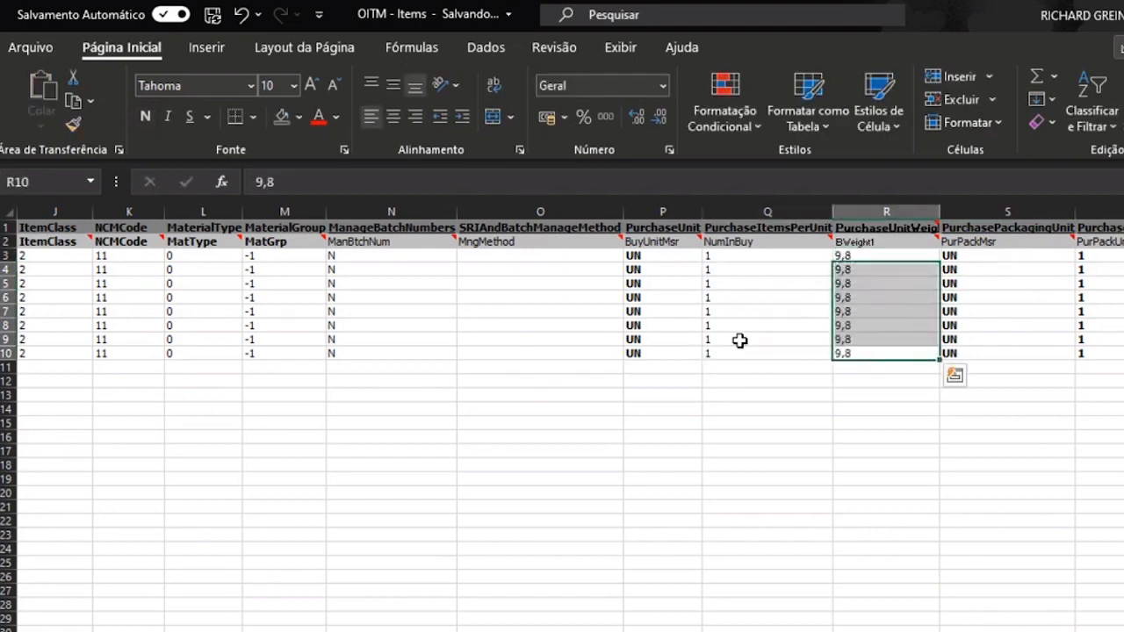
key("ctrl+Up")
key("ctrl+Down")
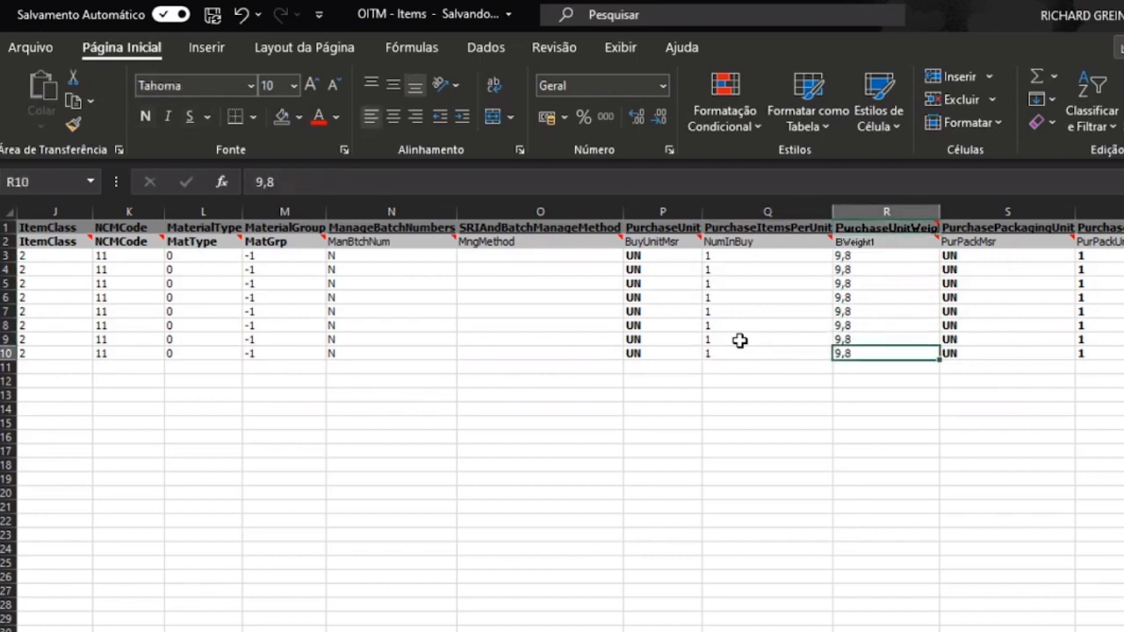
left_click_drag(649, 211, 1079, 194)
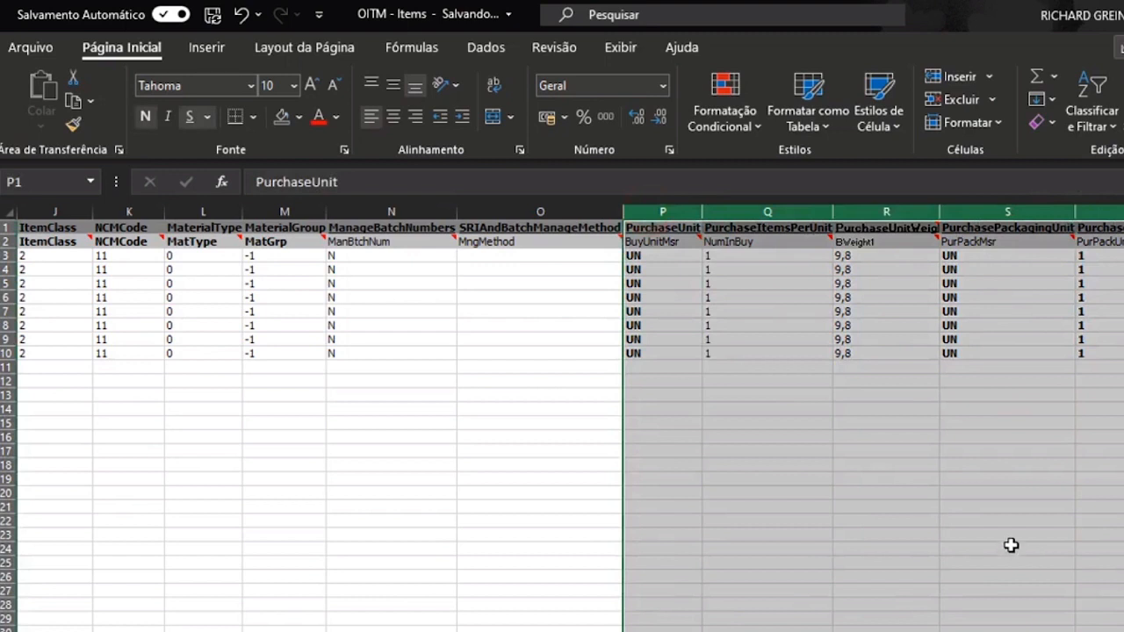
- Locate the sales unit columns U through Y beside the purchase columns
scroll(571, 418, "right", 2)
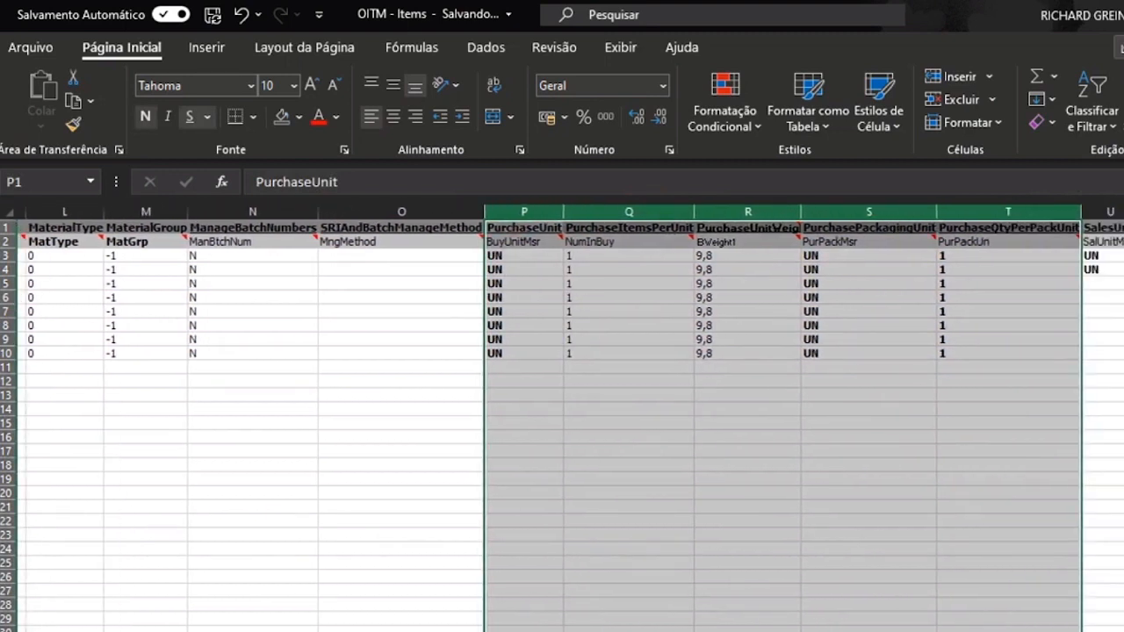
scroll(569, 418, "right", 5)
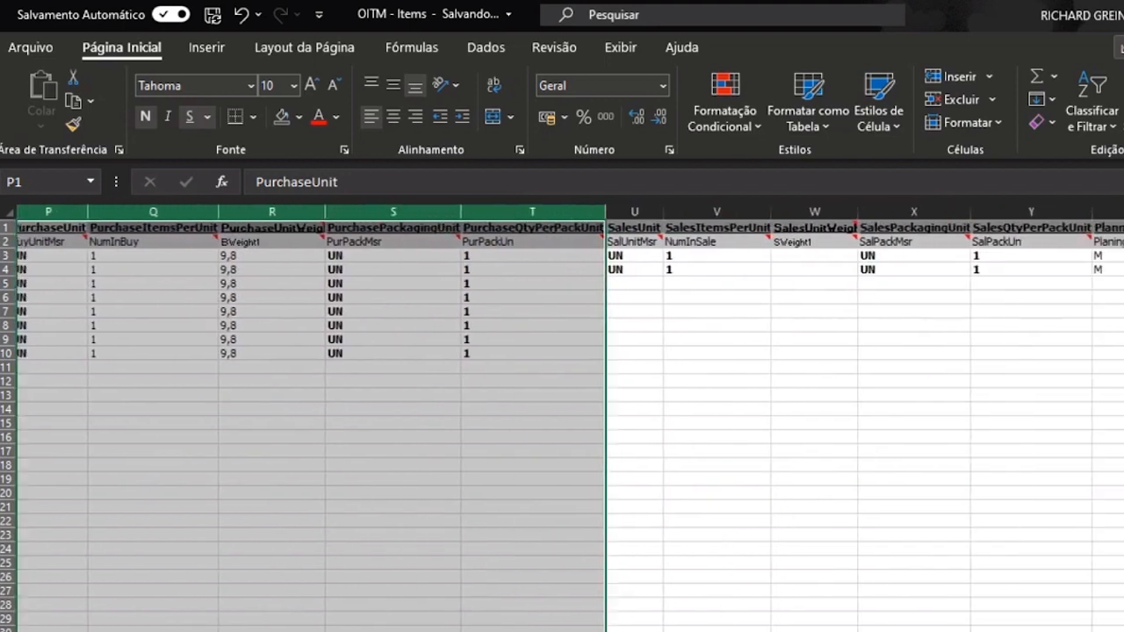
scroll(569, 418, "left", 1)
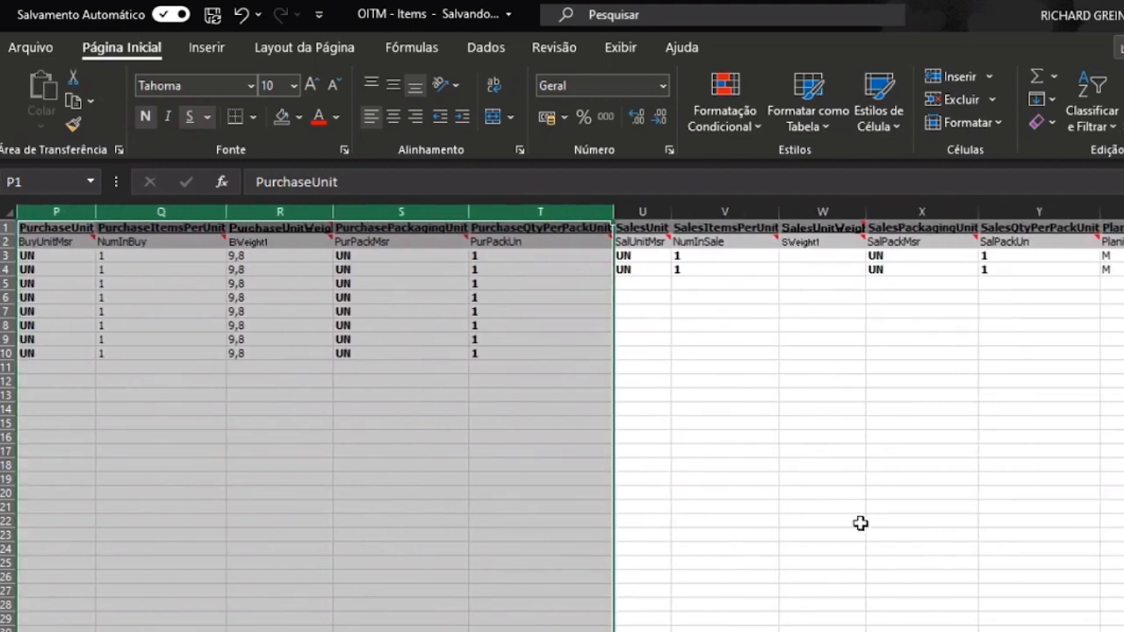
left_click_drag(642, 211, 1006, 203)
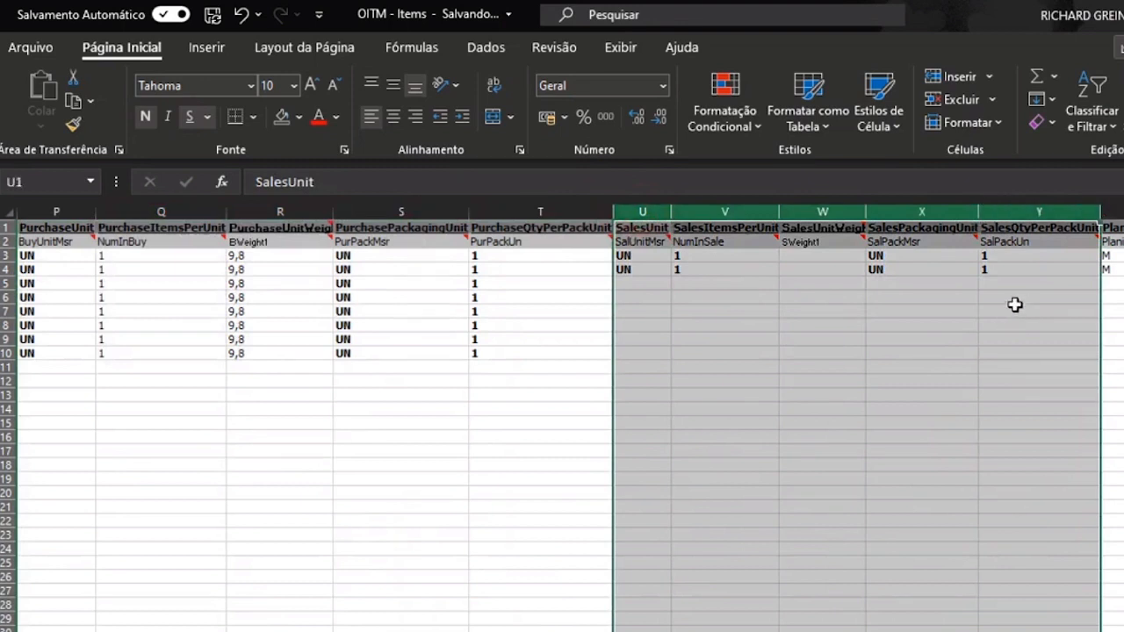
left_click(1015, 304)
left_click(628, 268)
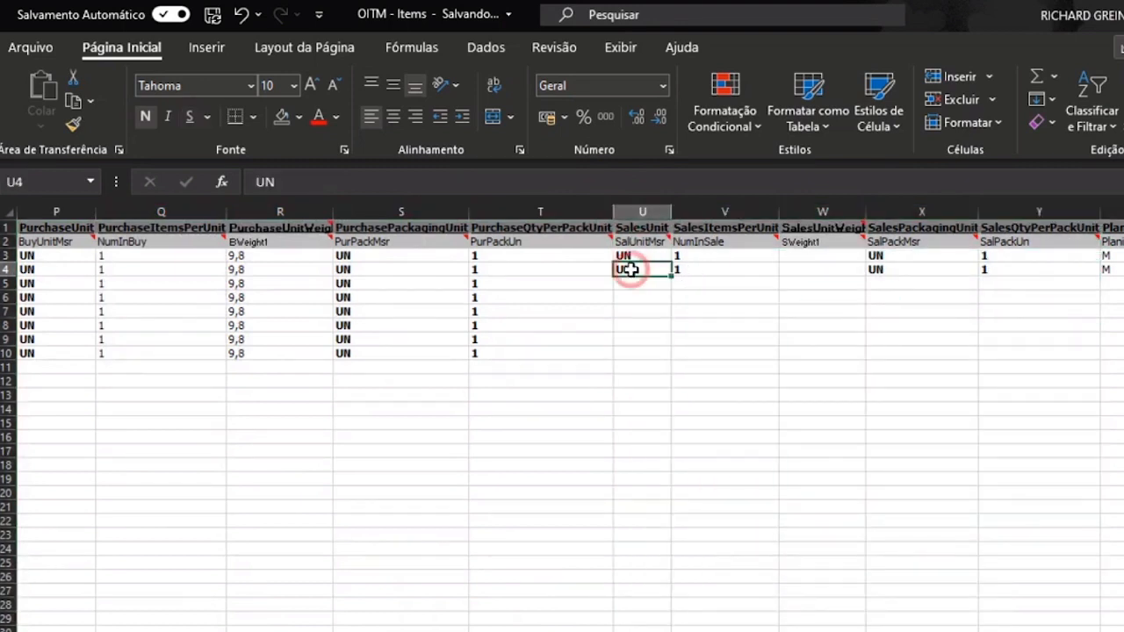
- Copy the purchase block P3:T10 (UN, 1, 9,8, UN, 1) into U3:Y10
key("Up")
key("Left")
key("Left")
key("Left")
key("Left")
key("Left")
key("Left")
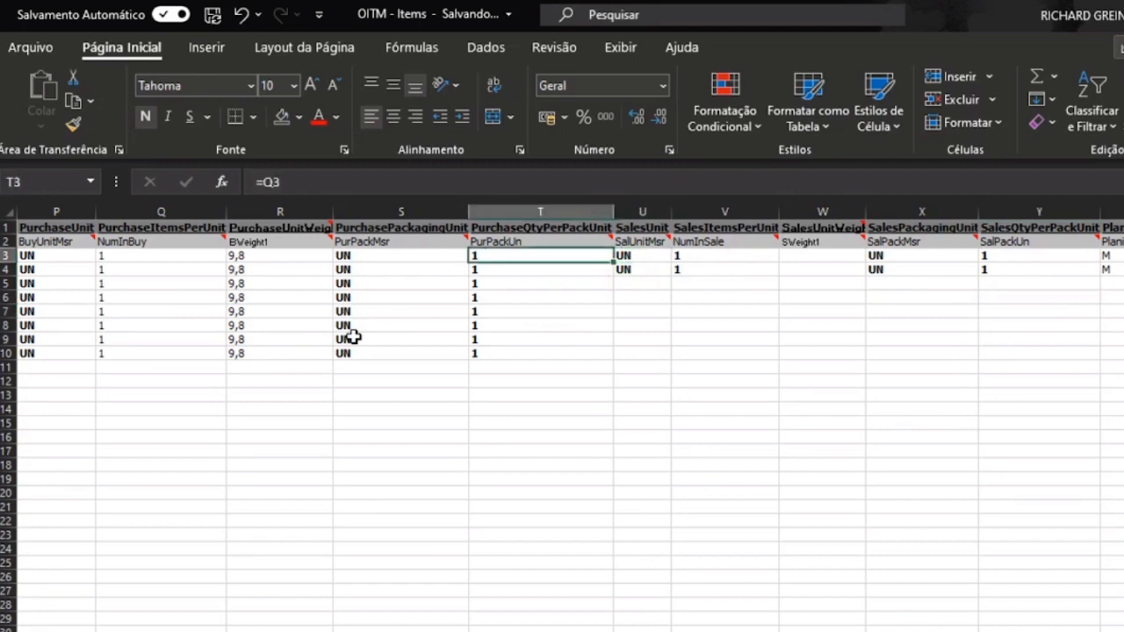
key("Right")
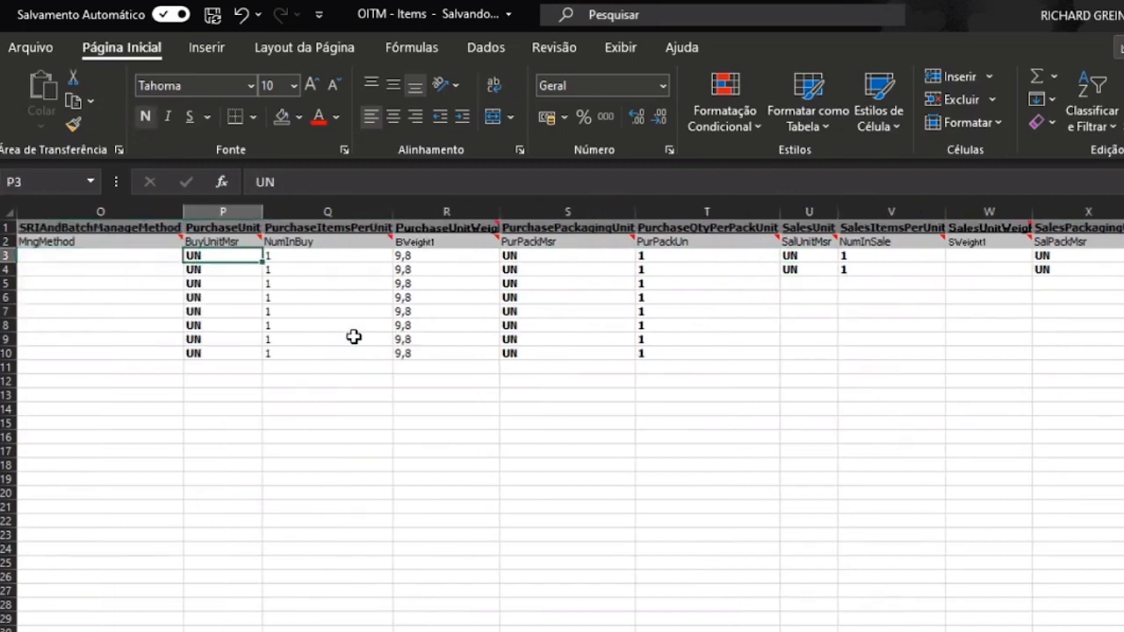
key("shift+Right")
key("shift+Right")
key("shift+Right")
key("shift+Right")
key("shift+Right")
key("shift+Right")
key("shift+Left")
key("shift+Left")
key("shift+Left")
key("ctrl+q")
key("Right")
key("Escape")
key("shift+Right")
key("ctrl+shift+Down")
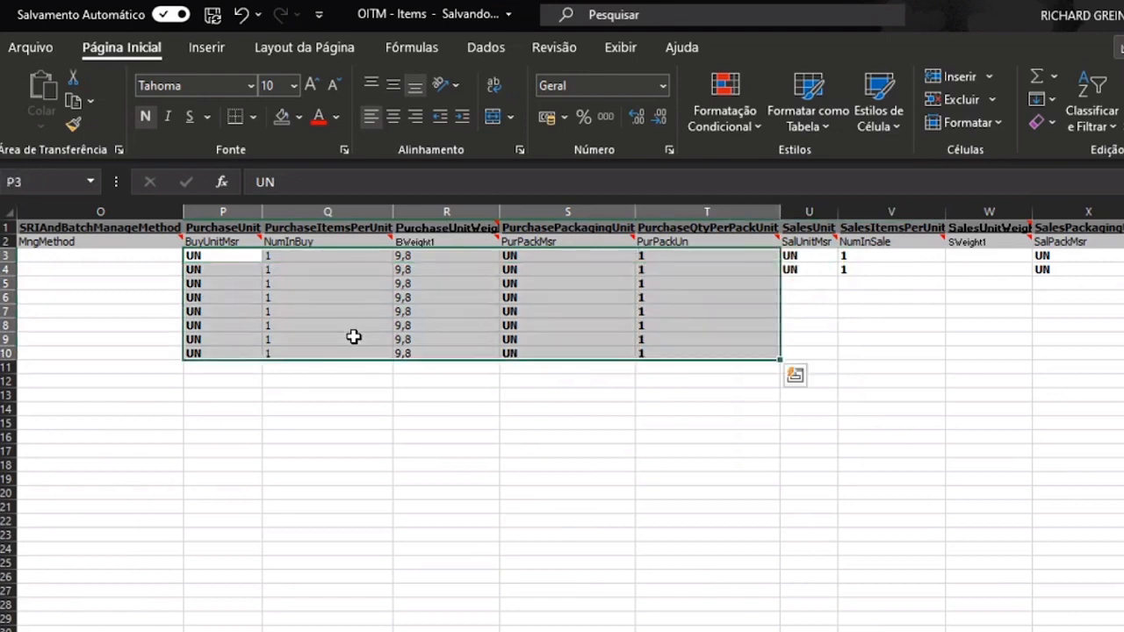
key("ctrl+c")
key("Right")
key("Right")
key("Right")
key("Right")
key("Right")
key("Right")
key("Left")
key("ctrl+v")
key("Right")
key("Right")
key("Right")
key("Right")
key("Right")
key("Right")
key("Right")
key("Right")
key("Right")
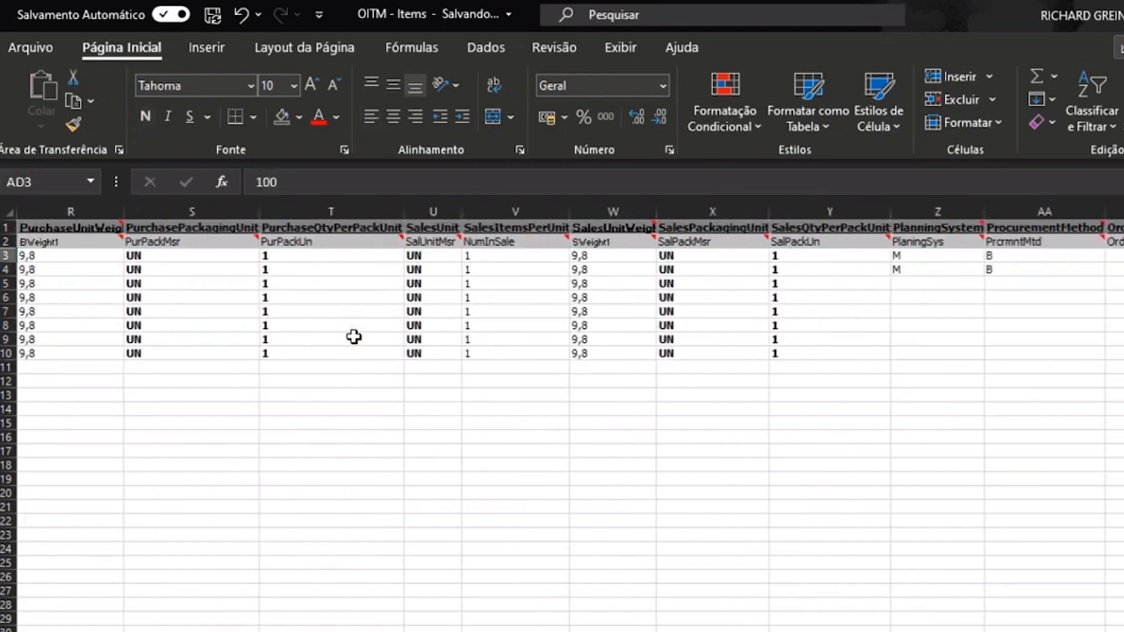
- Enter N as the PlanningSystem in Z5 and copy it down through Z10
left_click(931, 212)
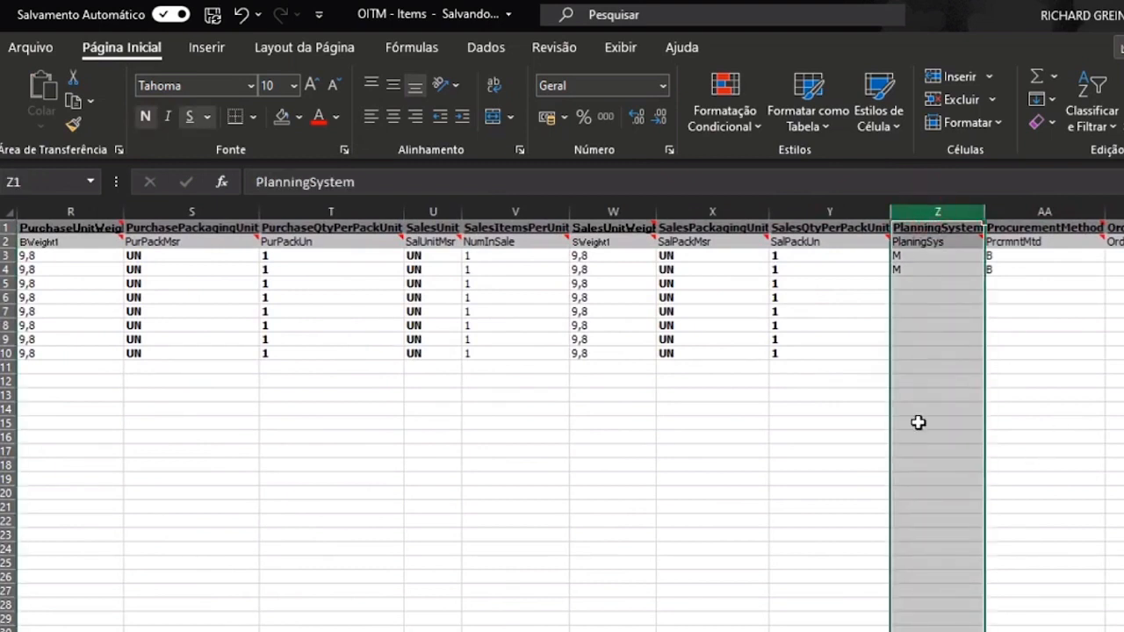
left_click(915, 285)
type("M")
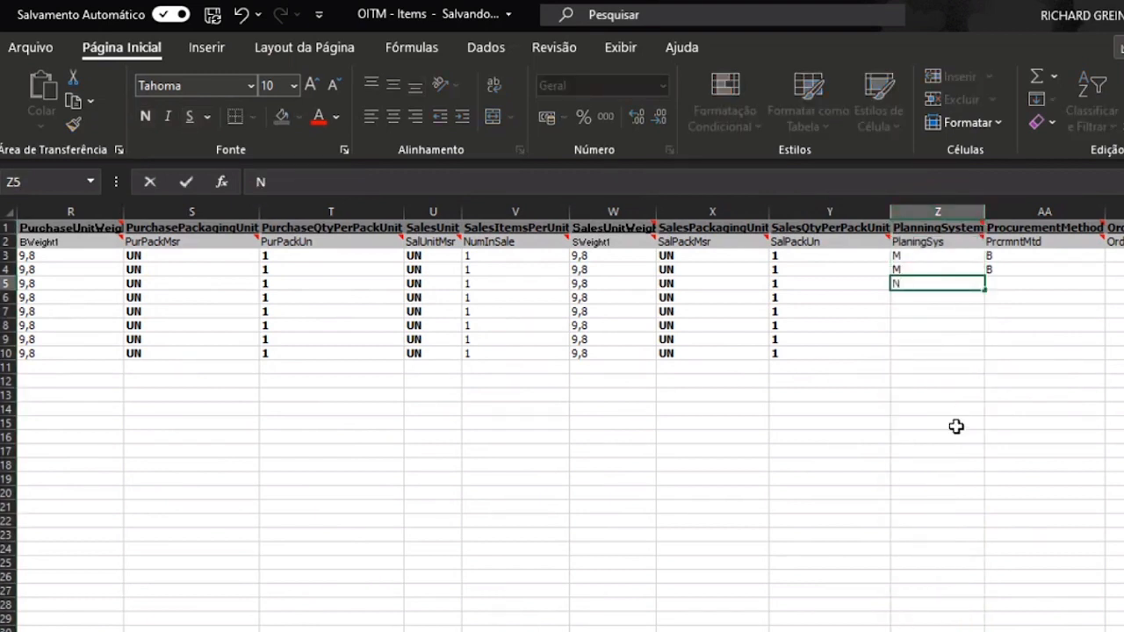
key("Return")
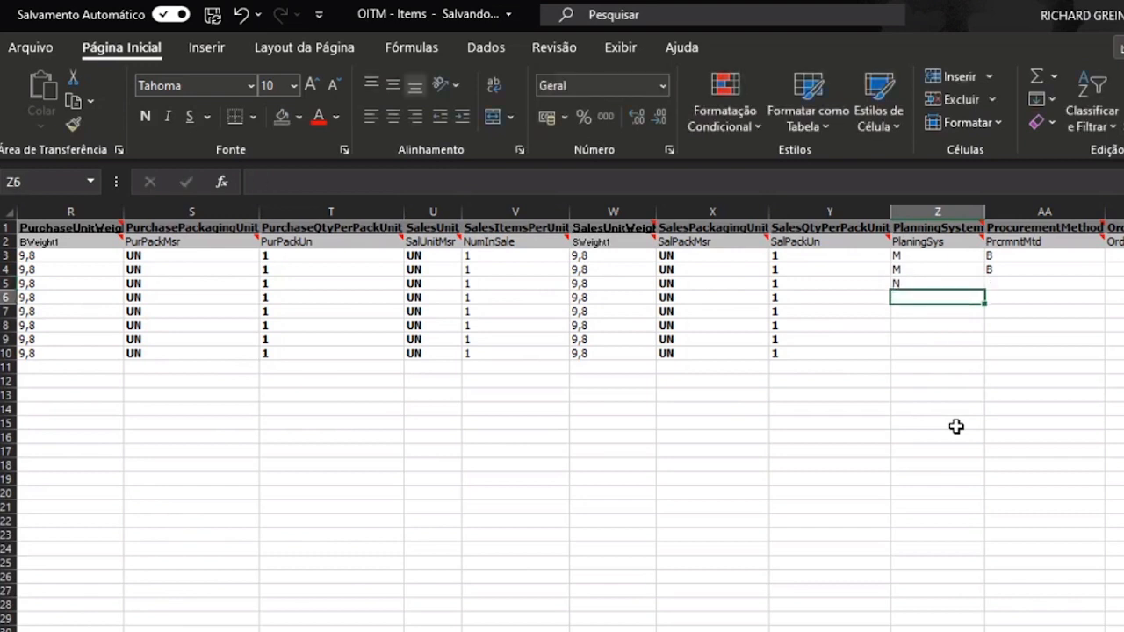
key("Up")
key("ctrl+c")
key("Left")
key("ctrl+Down")
key("Right")
key("ctrl+shift+Up")
key("Return")
key("Escape")
key("Up")
key("Up")
key("Up")
key("Up")
key("Up")
- Review the PlanningSystem values and the ProcurementMethod column beside them
key("Down")
key("Down")
key("Down")
key("Down")
key("Down")
key("Up")
key("Up")
key("Up")
key("Up")
key("Up")
key("Up")
key("Up")
key("Up")
key("Down")
key("Down")
key("Down")
key("Down")
key("Down")
key("Down")
key("Down")
key("Right")
key("Up")
key("Up")
key("Up")
key("Up")
key("Up")
key("Up")
key("Up")
key("Up")
key("Down")
key("Down")
key("Down")
key("Down")
key("Down")
key("Up")
key("Up")
key("Up")
- Check the item's planning data in SAP Business One's item master form
key("alt+Tab")
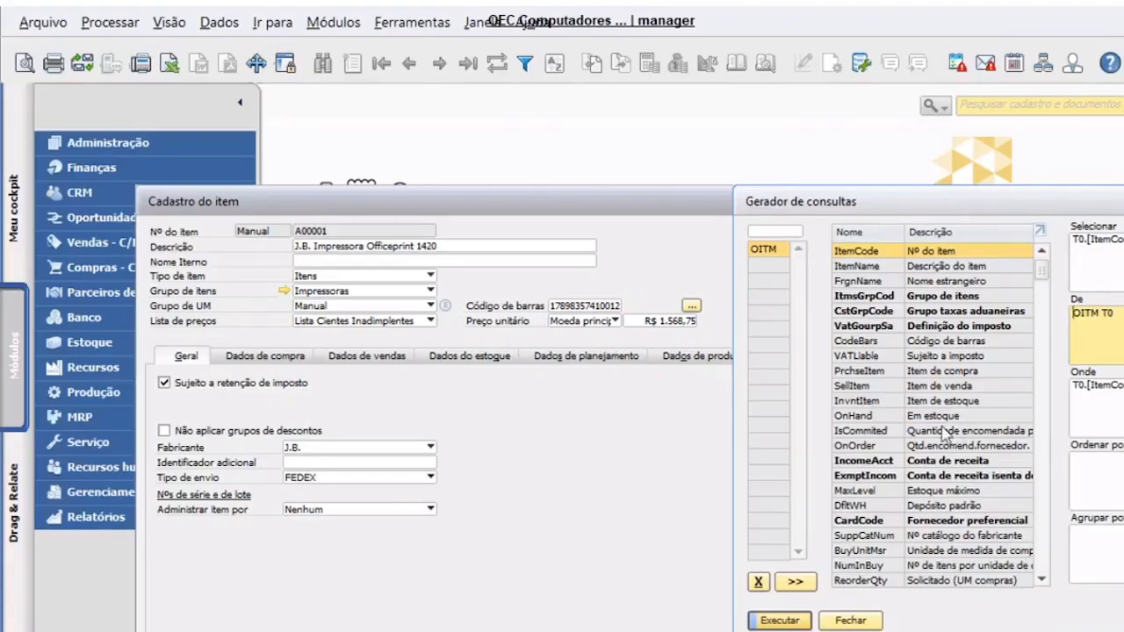
left_click(557, 404)
left_click(597, 356)
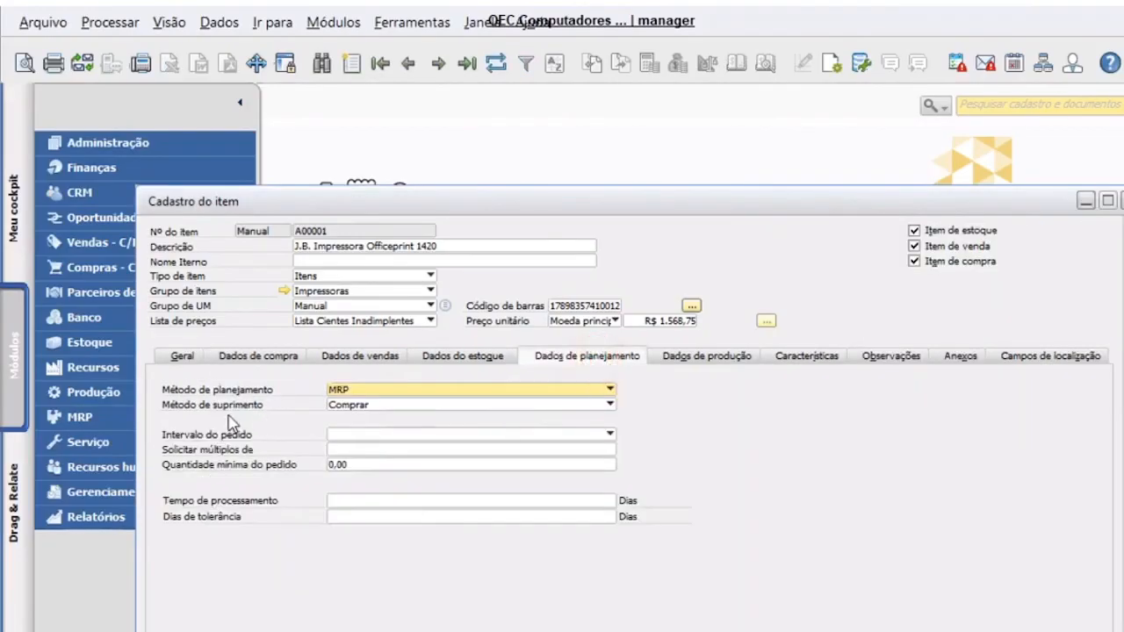
key("alt+Tab")
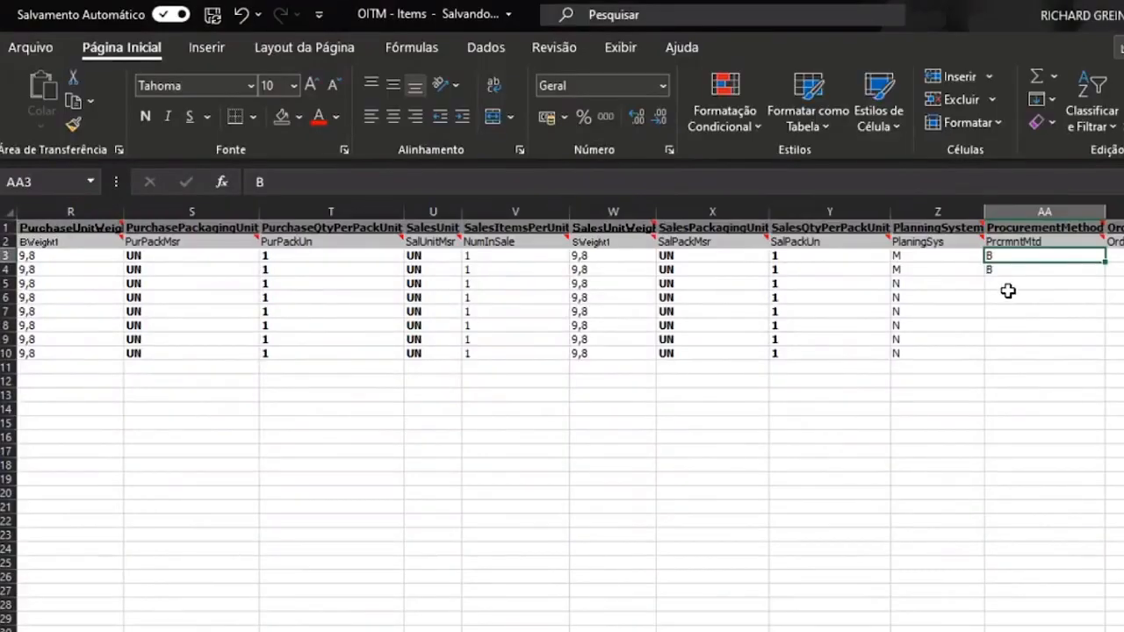
- Copy ProcurementMethod B from AA4 down through AA10 so all eight items read B
key("Down")
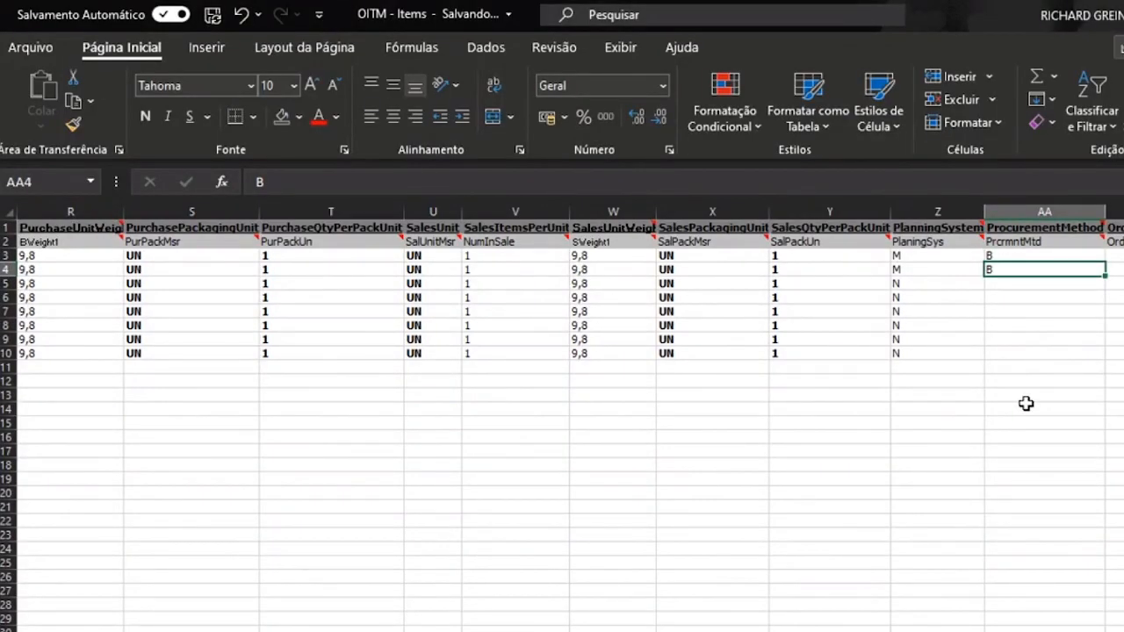
type("P")
key("BackSpace")
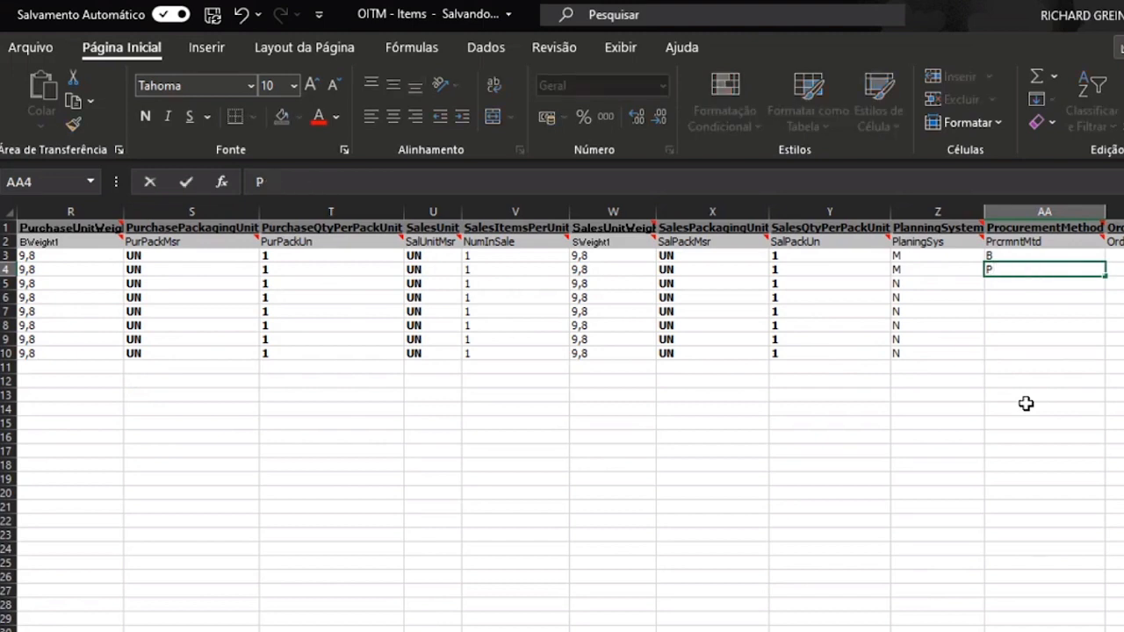
key("ctrl+Return")
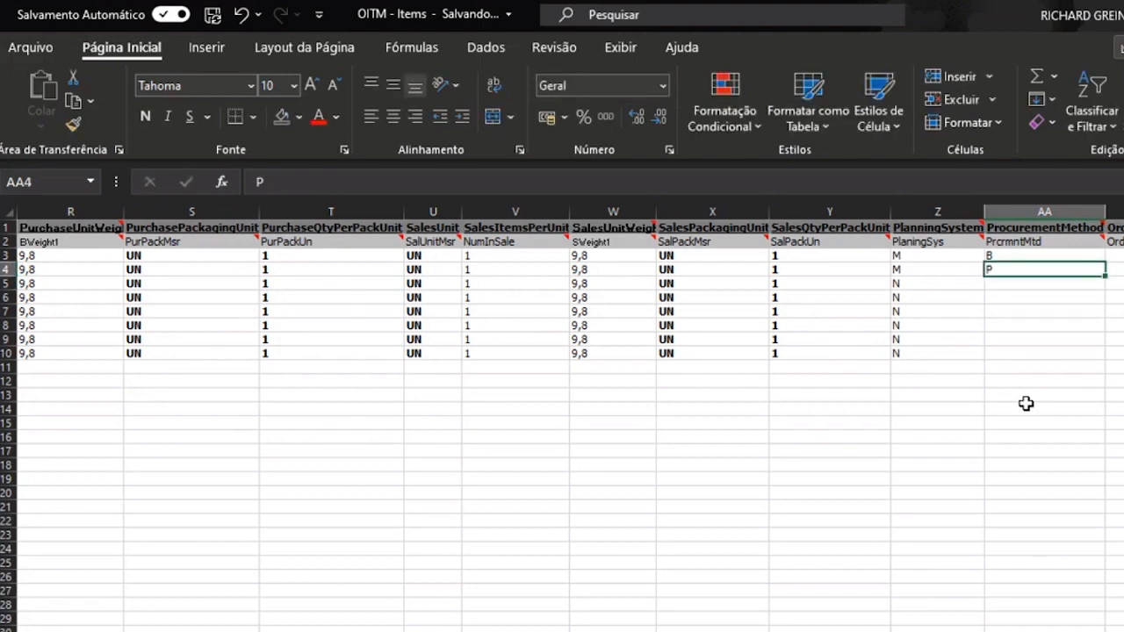
key("ctrl+c")
key("Left")
key("ctrl+Down")
key("Right")
key("ctrl+shift+Up")
key("ctrl+v")
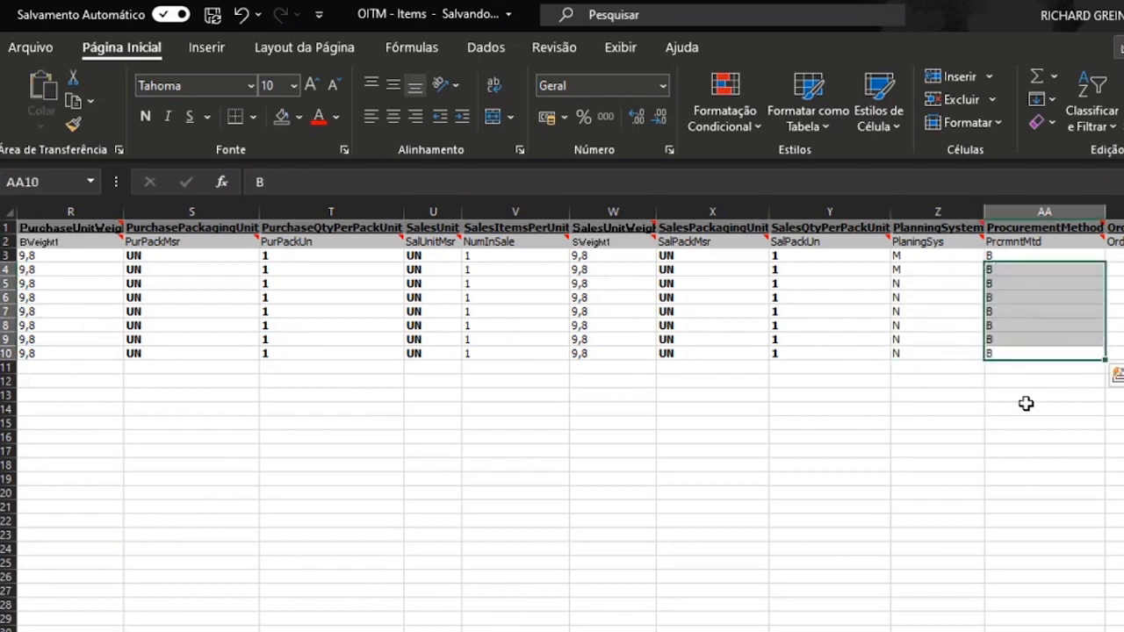
key("Down")
key("Down")
key("ctrl+Up")
key("ctrl+Up")
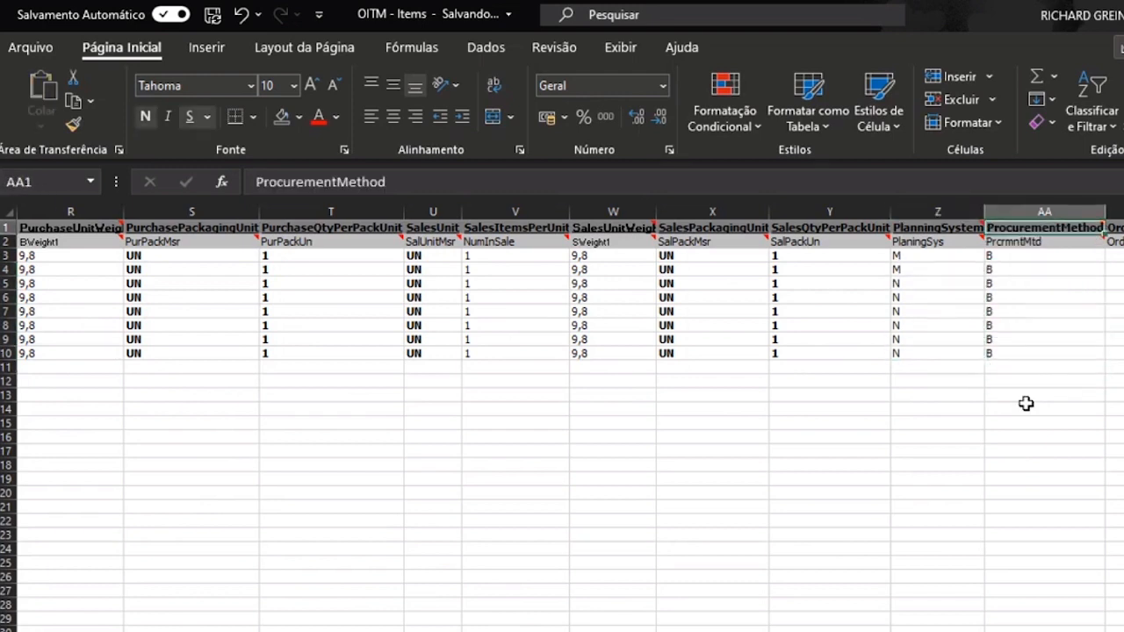
key("Right")
key("Right")
key("Right")
key("Right")
key("Right")
key("Right")
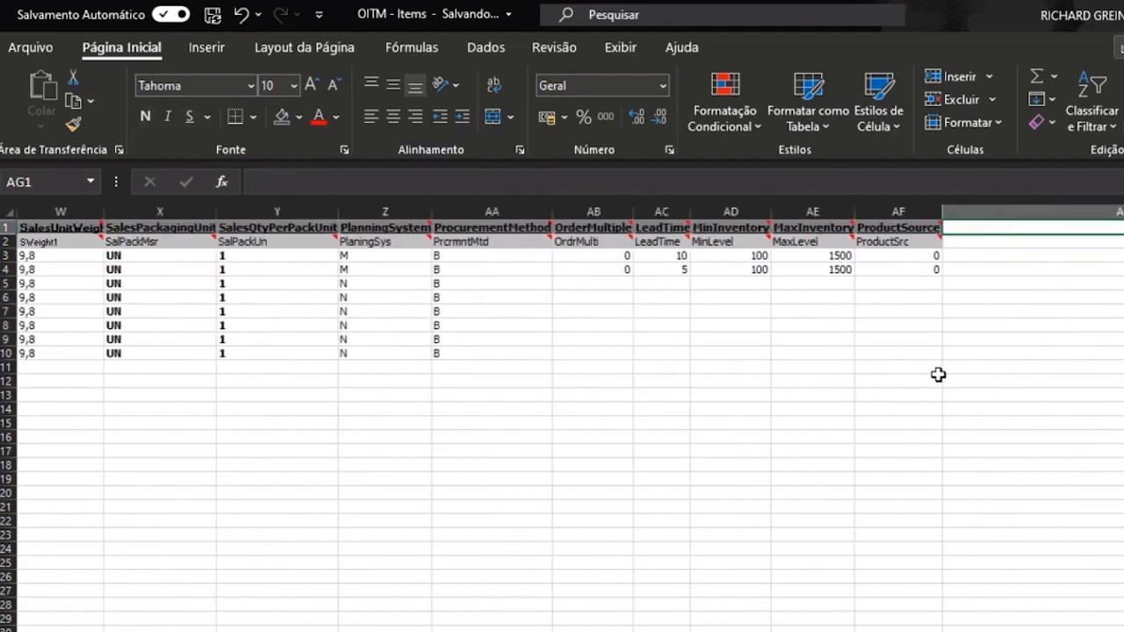
- Copy OrderMultiple 0 from AB4 into AB5 through AB10
left_click(590, 274)
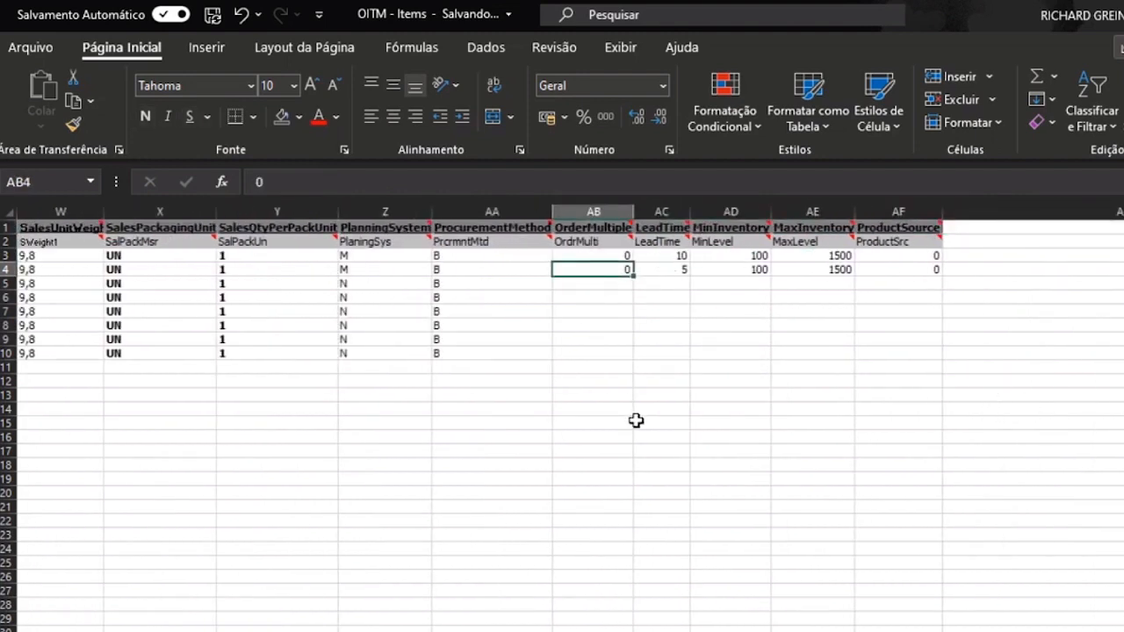
key("Down")
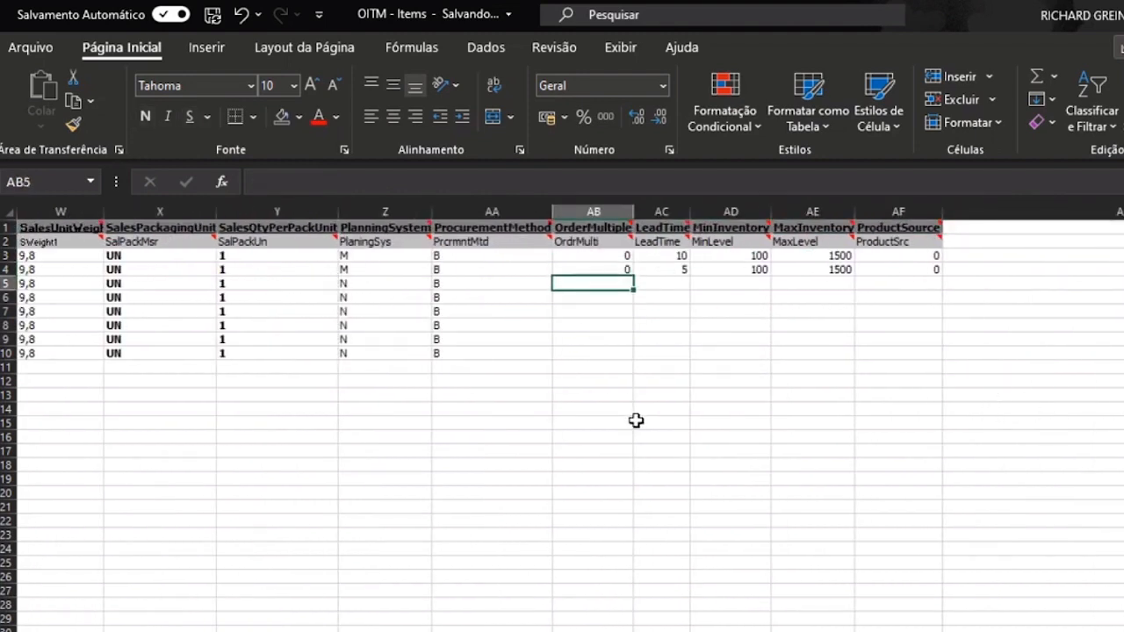
type("5")
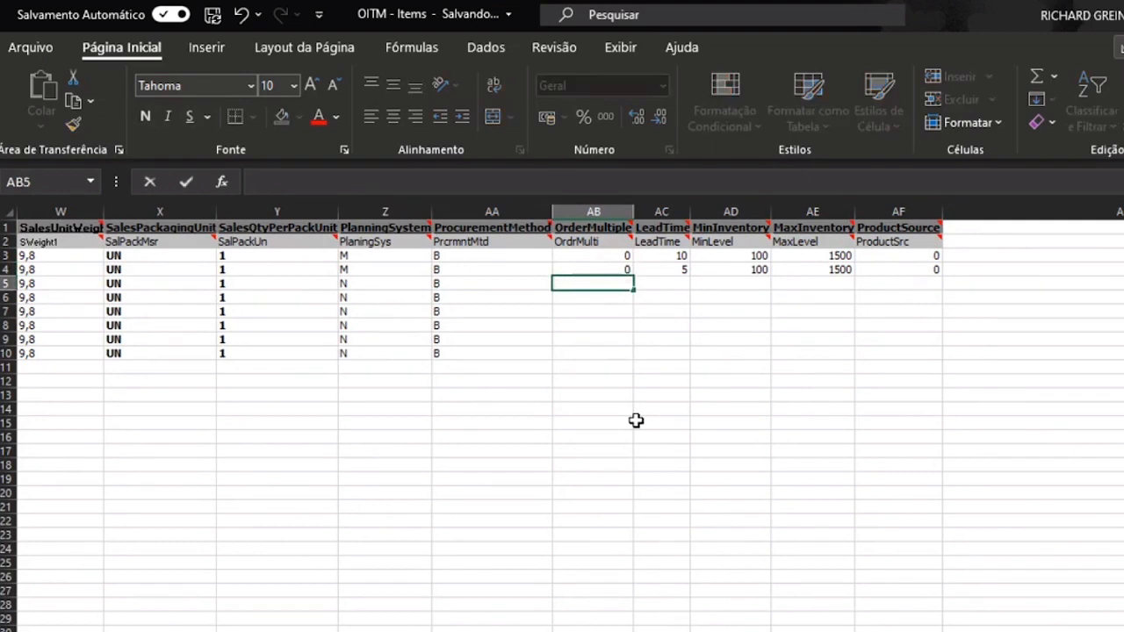
key("Escape")
key("Up")
key("ctrl+c")
key("Left")
key("ctrl+Down")
key("Right")
key("ctrl+shift+Up")
key("ctrl+v")
key("Escape")
- Copy LeadTime 5 from AC4 into AC5 through AC10 and verify the column
key("Right")
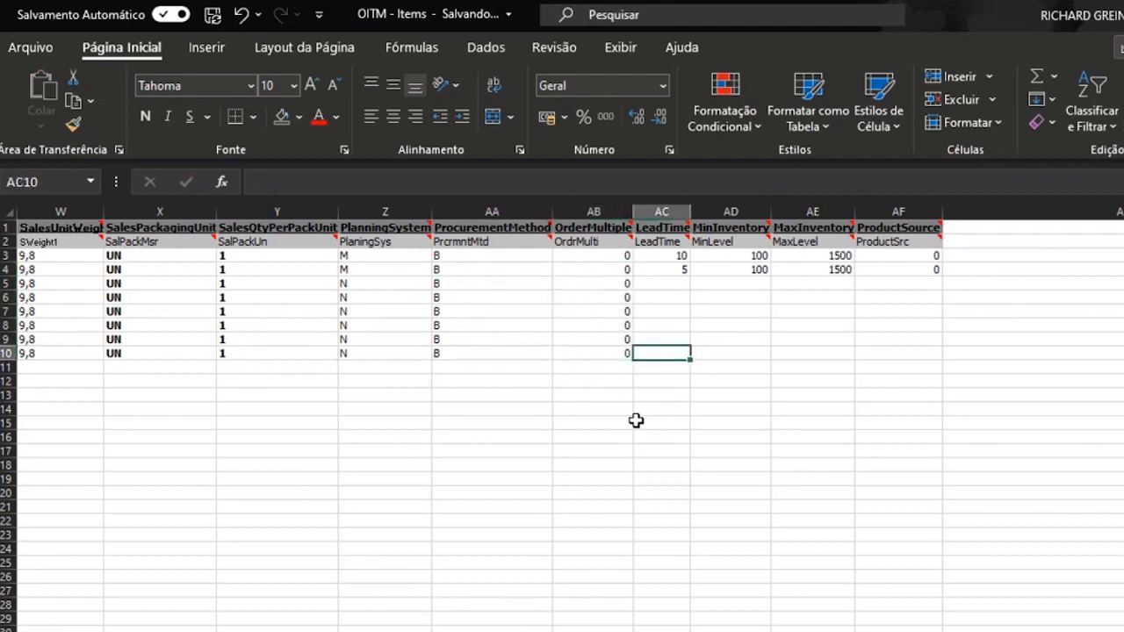
key("ctrl+Up")
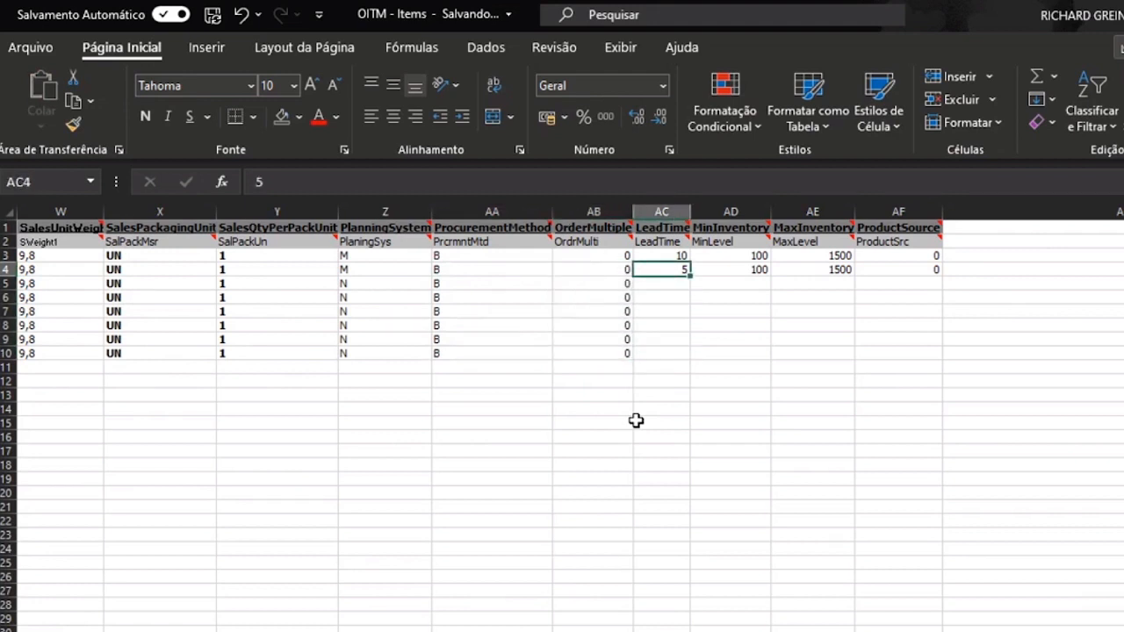
key("ctrl+c")
key("Left")
key("ctrl+Down")
key("Right")
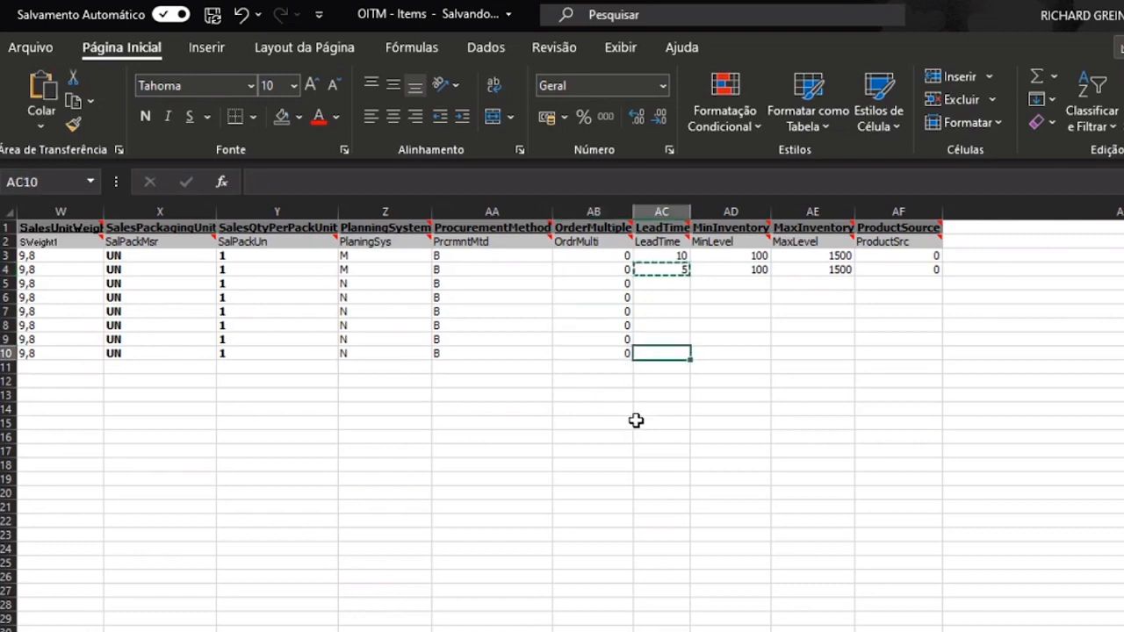
key("ctrl+shift+Up")
key("ctrl+v")
key("Up")
key("Up")
key("Up")
key("Up")
key("Up")
key("Up")
key("Down")
key("Down")
key("Down")
key("Down")
key("Down")
key("ctrl+Up")
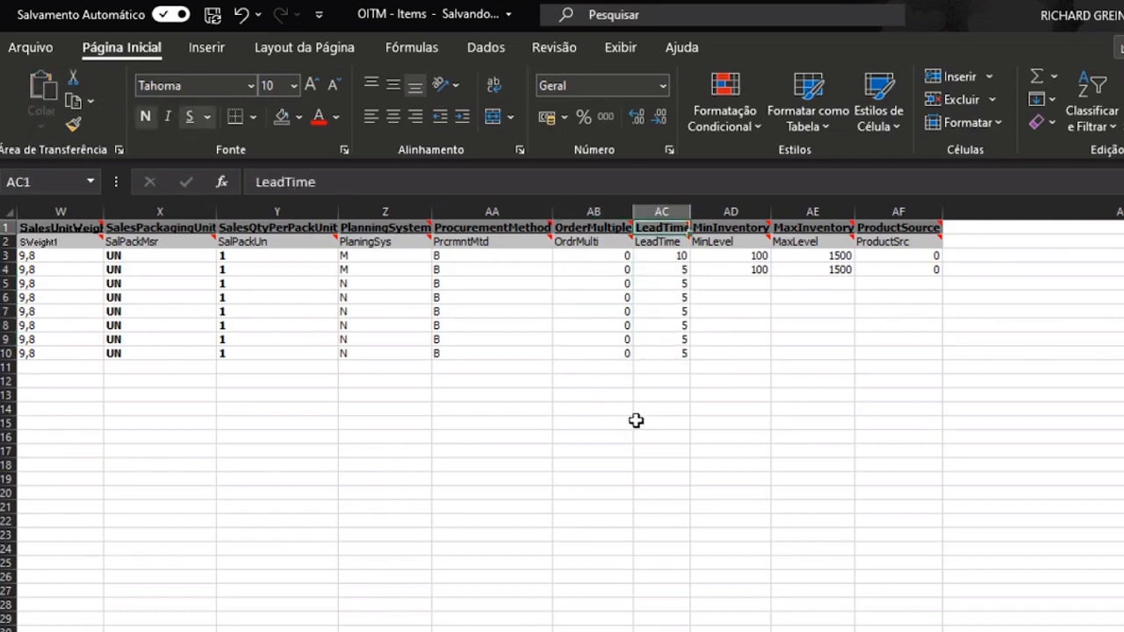
key("ctrl+shift+Down")
key("Down")
key("Down")
key("Down")
key("Down")
key("Down")
key("Down")
key("Down")
key("Down")
key("Down")
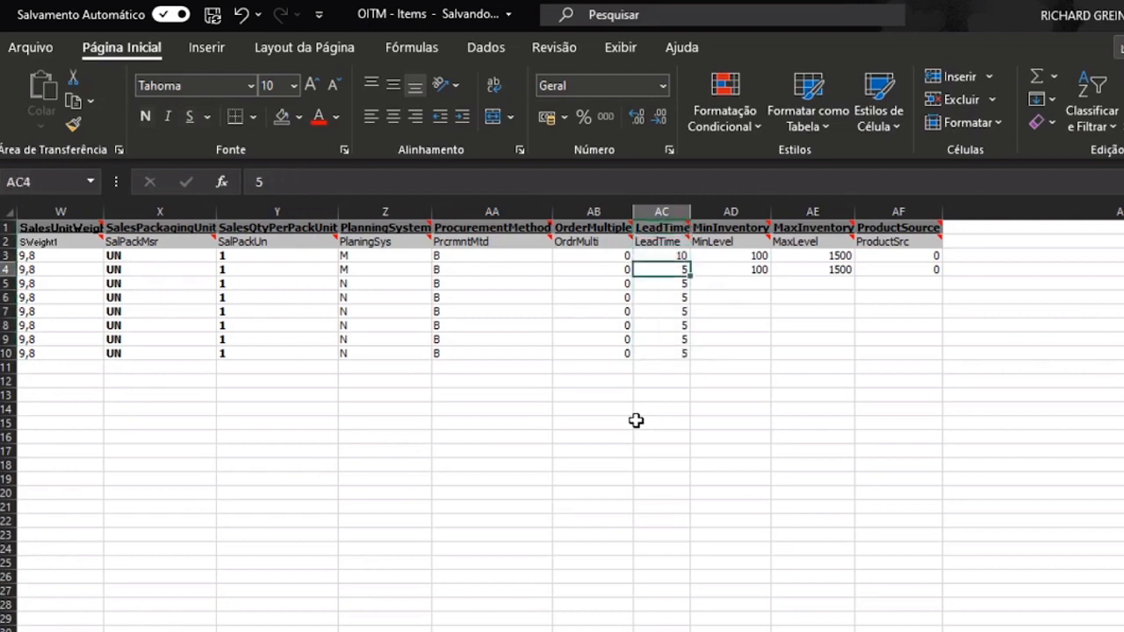
key("ctrl+Up")
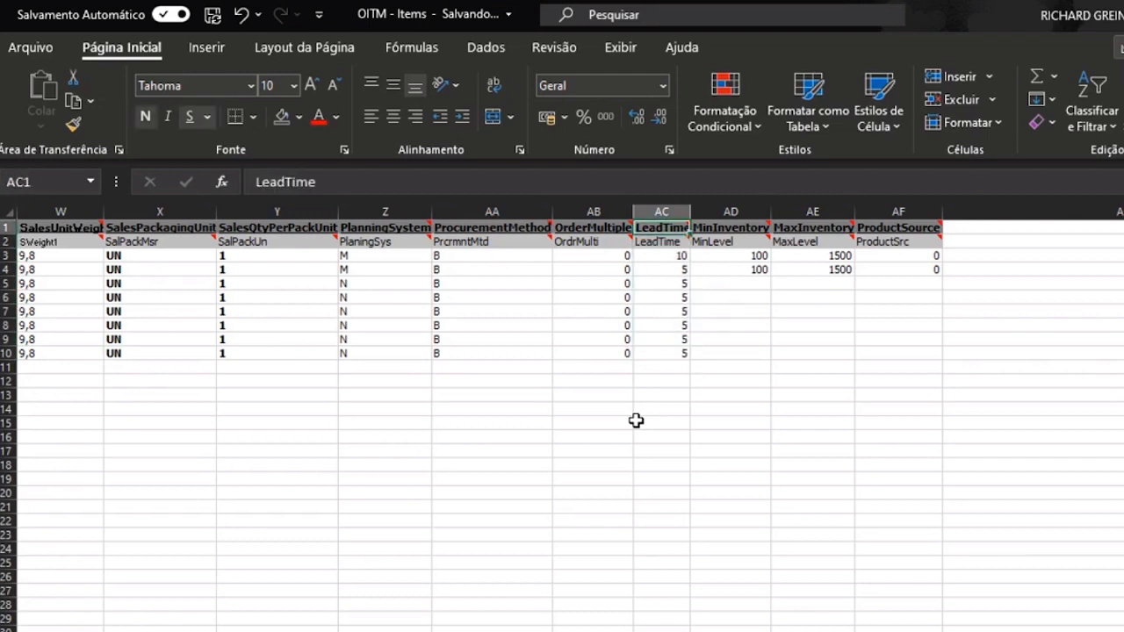
key("Right")
key("Down")
key("Down")
key("Down")
key("Down")
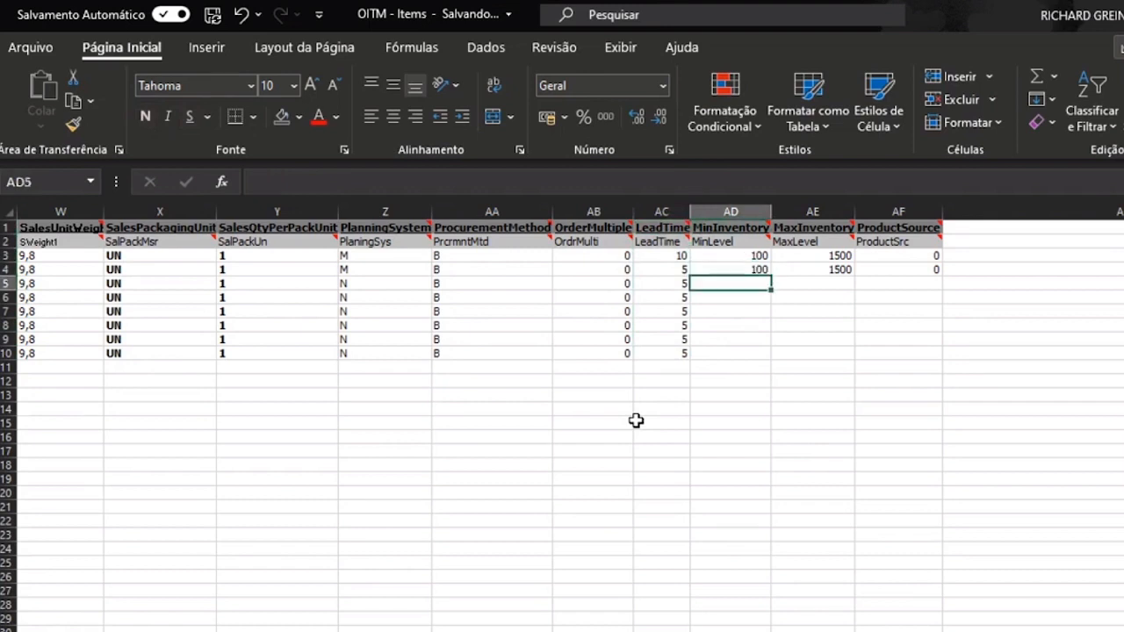
- Select the MinInventory and MaxInventory columns and check the item's inventory data in SAP
left_click(736, 211)
left_click_drag(735, 211, 809, 501)
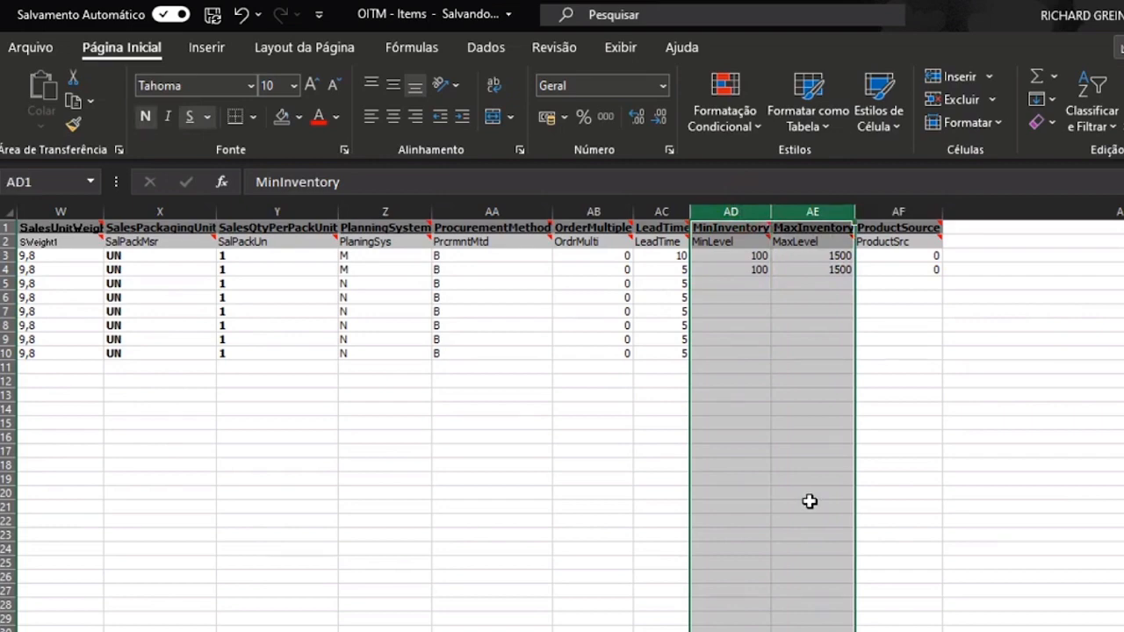
key("alt+Tab")
left_click(455, 356)
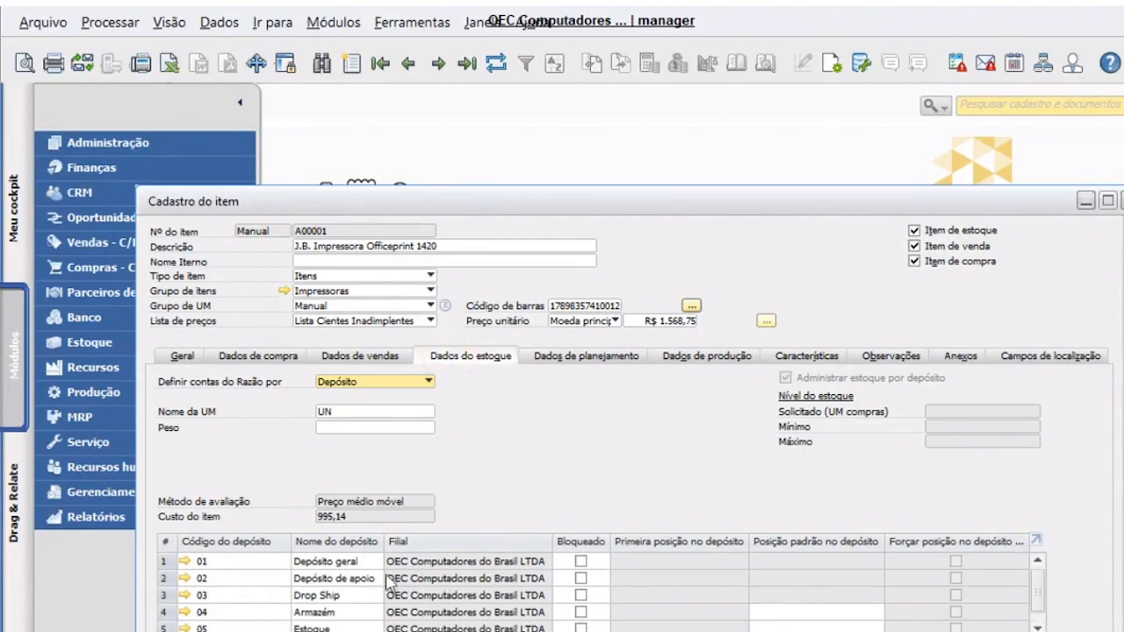
key("alt+Tab")
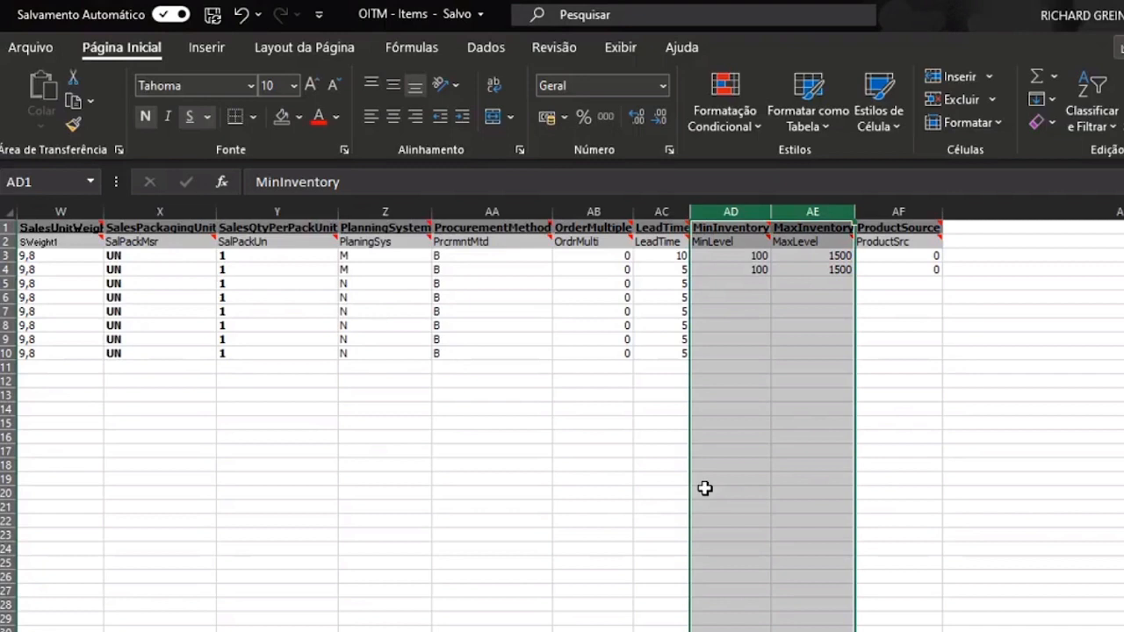
- Delete both columns so ProductSource moves into column AD
key("ctrl+minus")
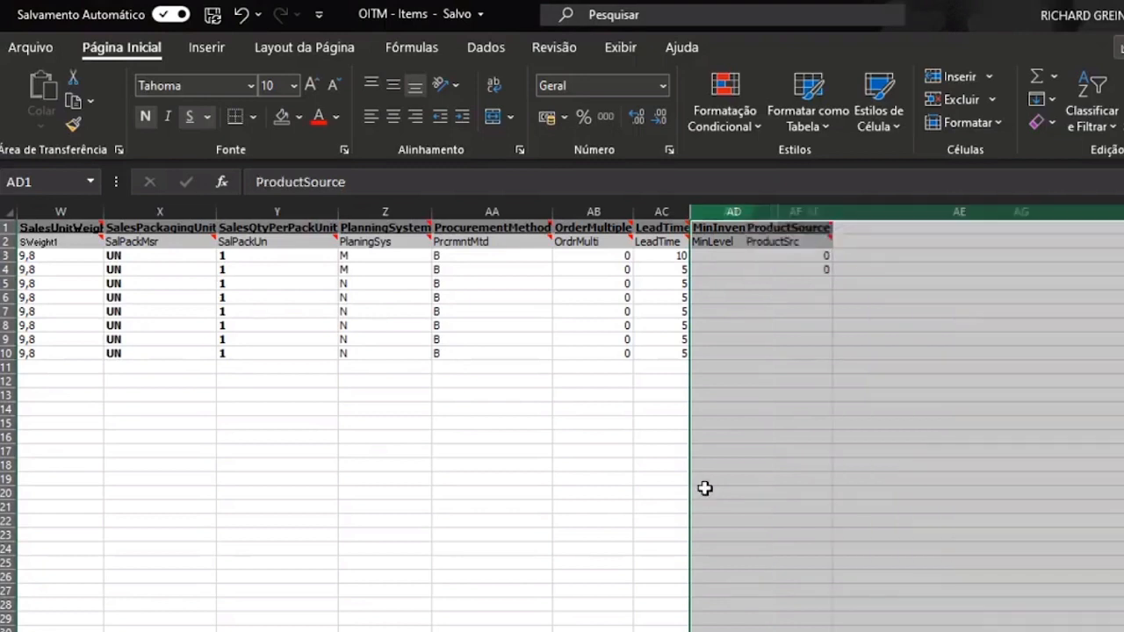
left_click(705, 488)
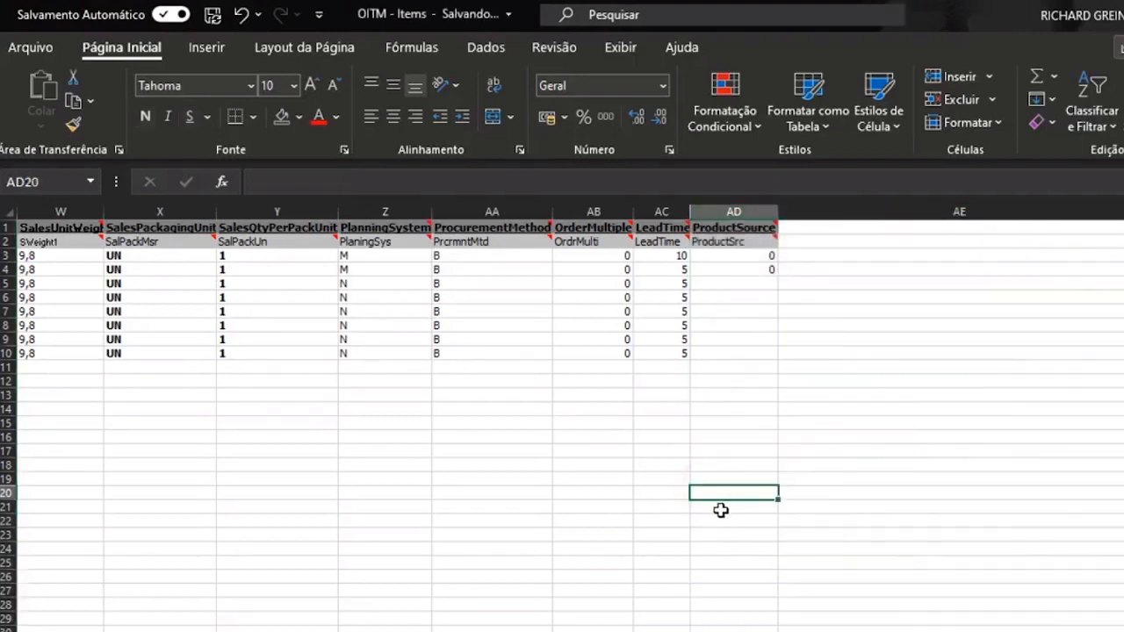
key("ctrl+Up")
key("ctrl+Up")
key("Down")
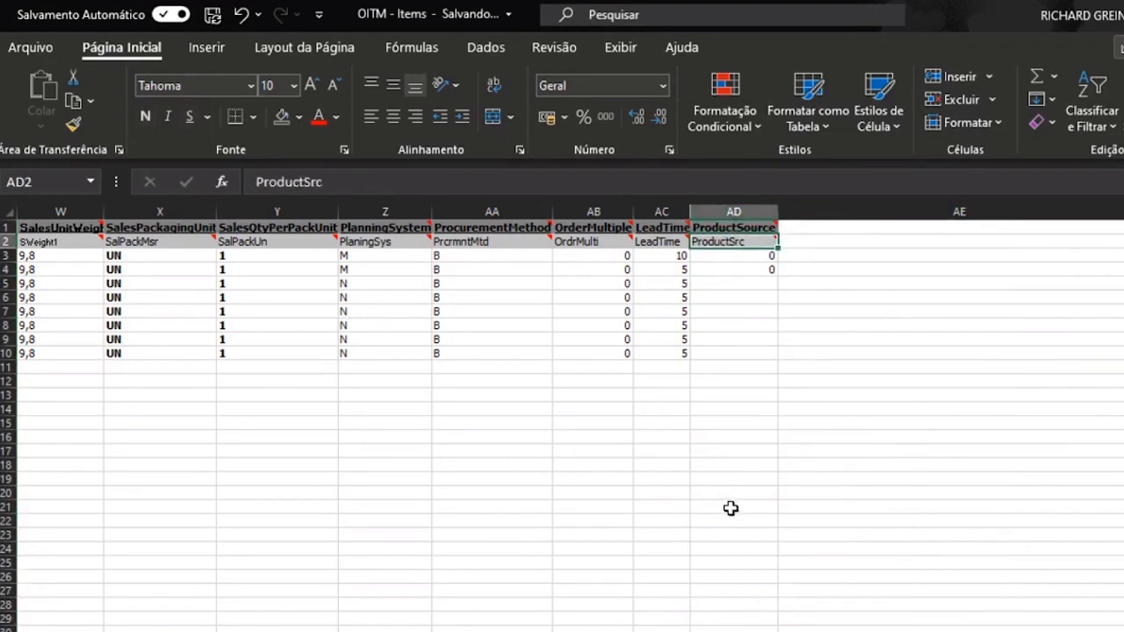
- Look up the Fonte do produto options on the item's Geral tab in SAP
key("alt+Tab")
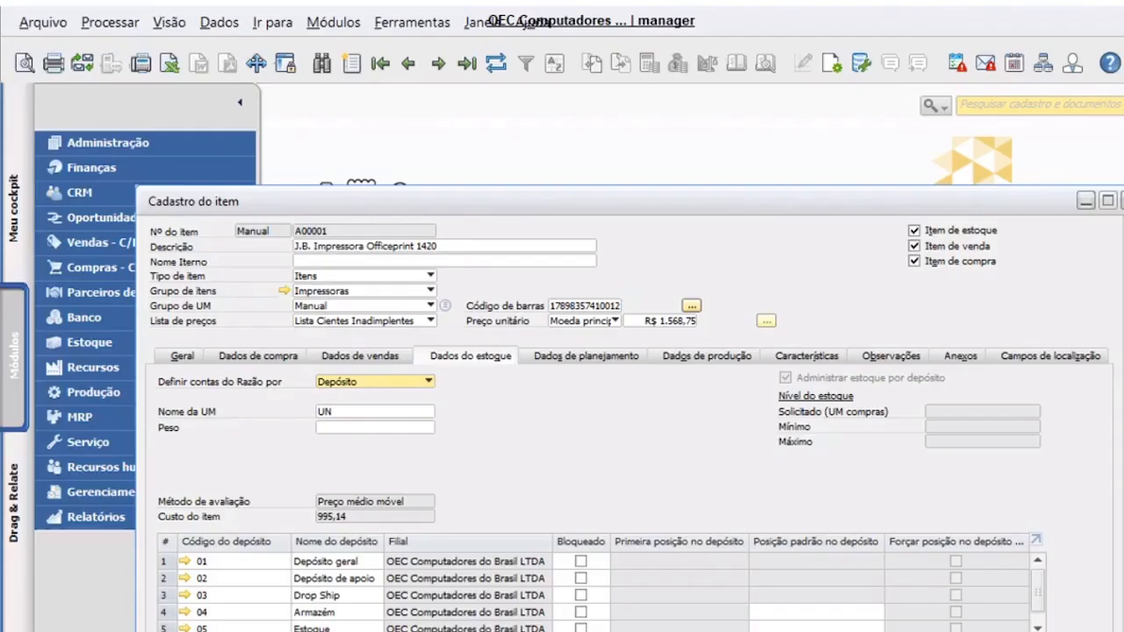
double_click(634, 203)
left_click(97, 254)
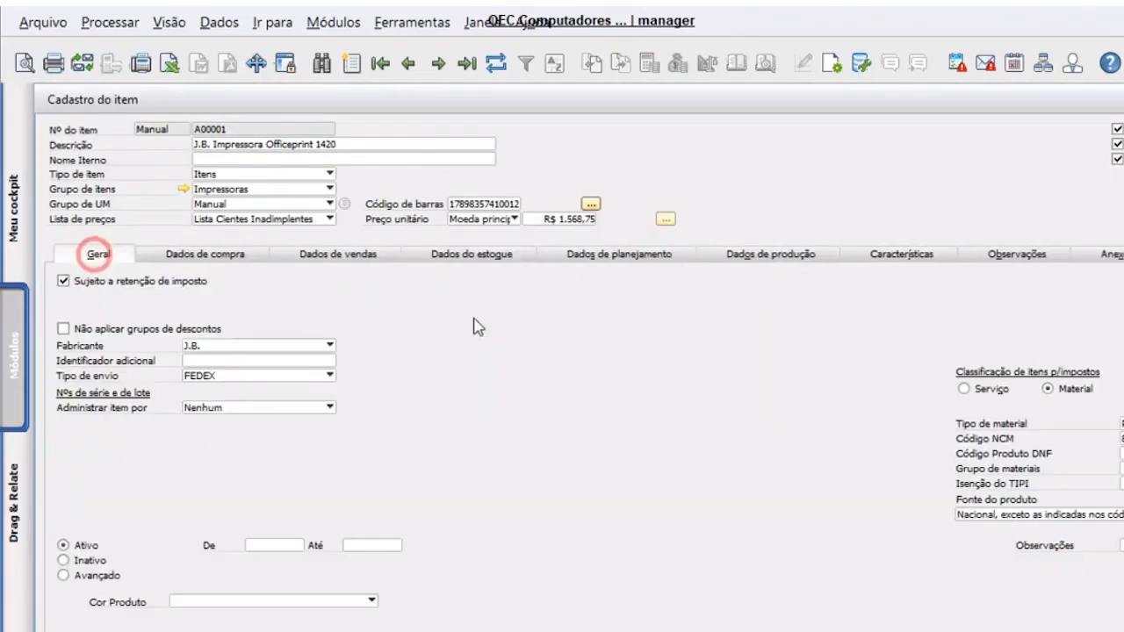
scroll(583, 360, "down", 3)
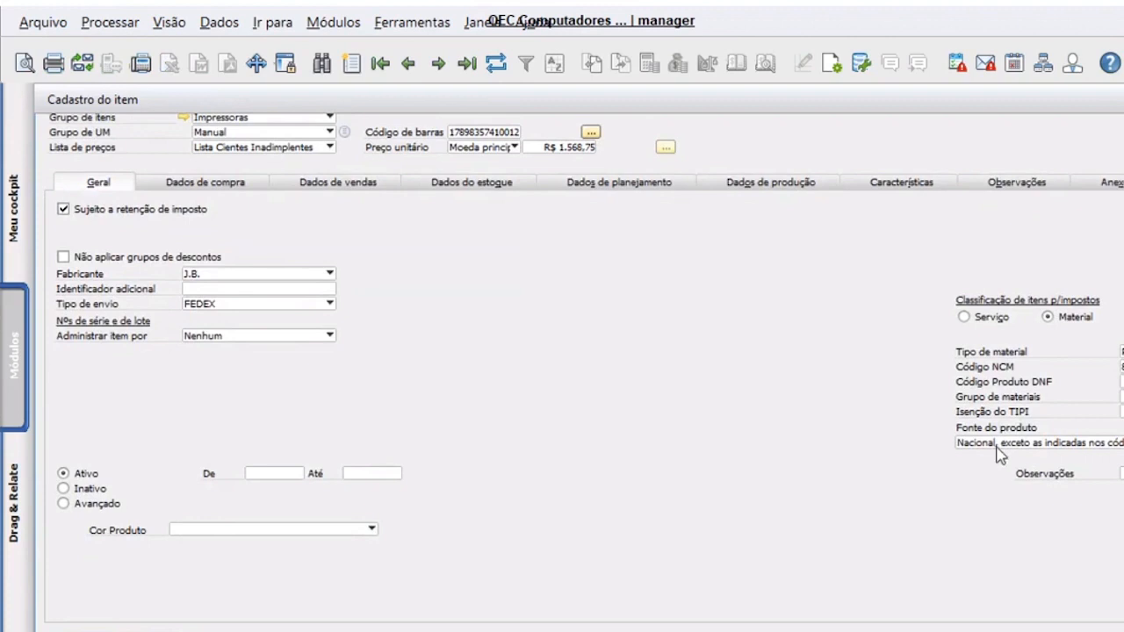
left_click(998, 445)
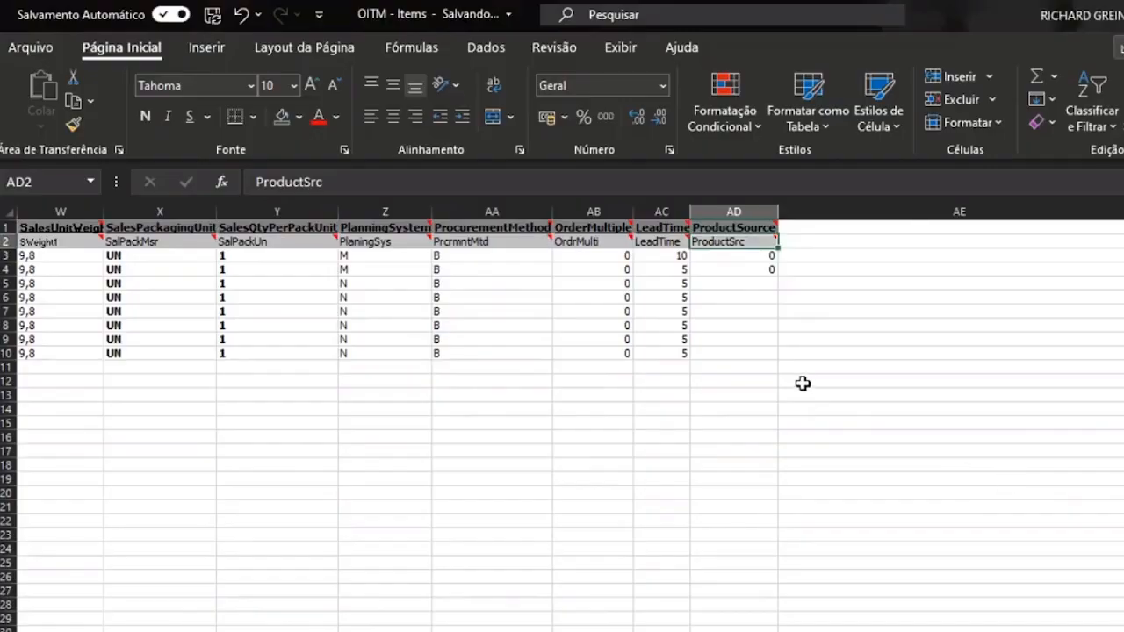
- Fill ProductSource with 0 from AD4 down through AD10
key("Down")
key("Down")
key("ctrl+c")
key("Left")
key("ctrl+Down")
key("Right")
key("ctrl+shift+Up")
key("Return")
- Check the sheet's last item row and how far the header row extends
key("ctrl+Up")
key("ctrl+Left")
key("ctrl+Down")
key("ctrl+Up")
key("ctrl+Right")
key("ctrl+Left")
key("ctrl+Left")
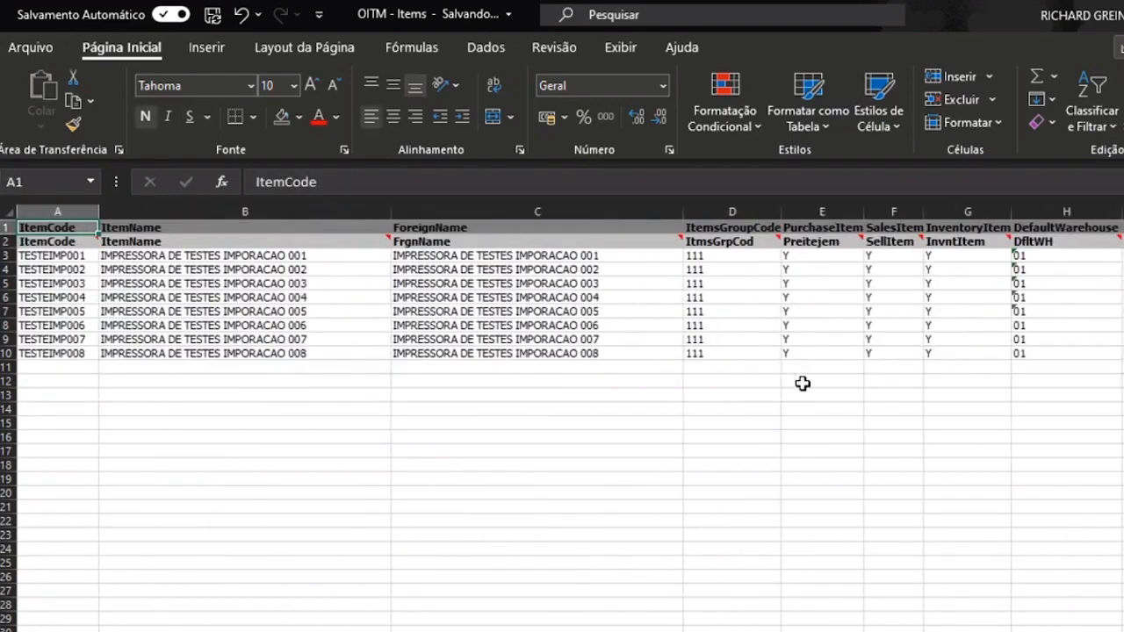
- Start Salvar uma Cópia with the Texto (separado por tabulações) (*.txt) format
left_click(803, 384)
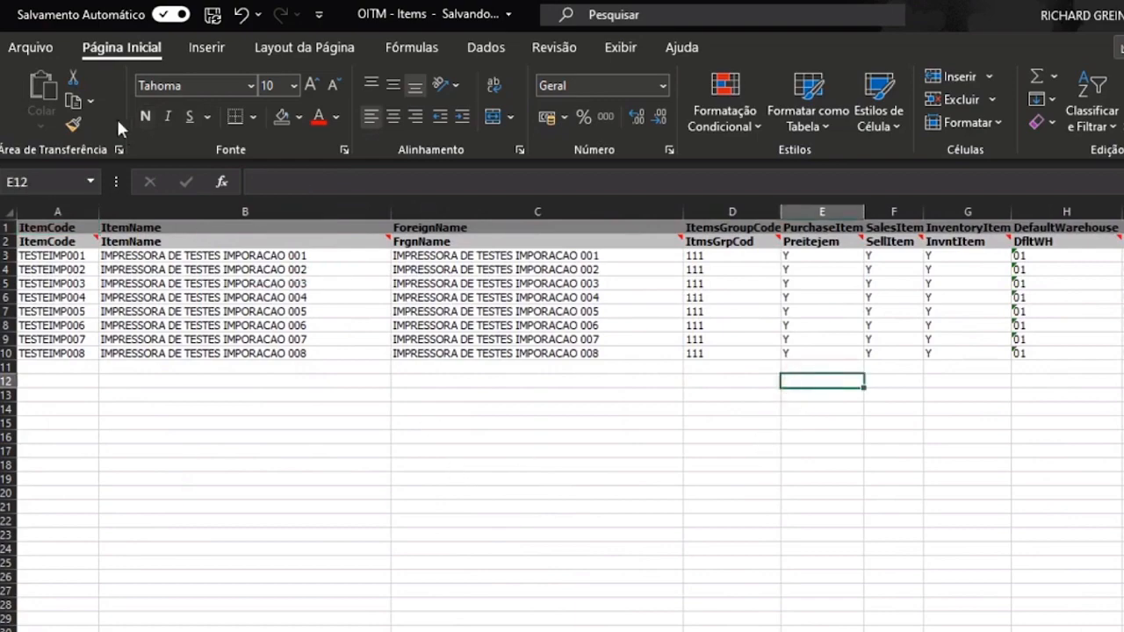
left_click(37, 47)
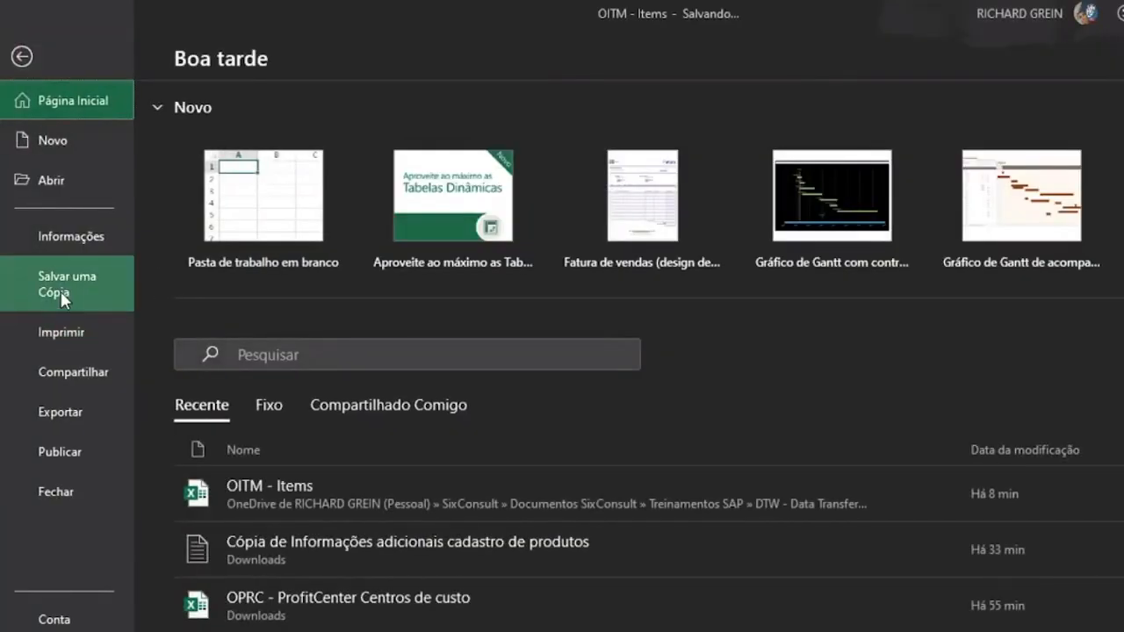
left_click(61, 297)
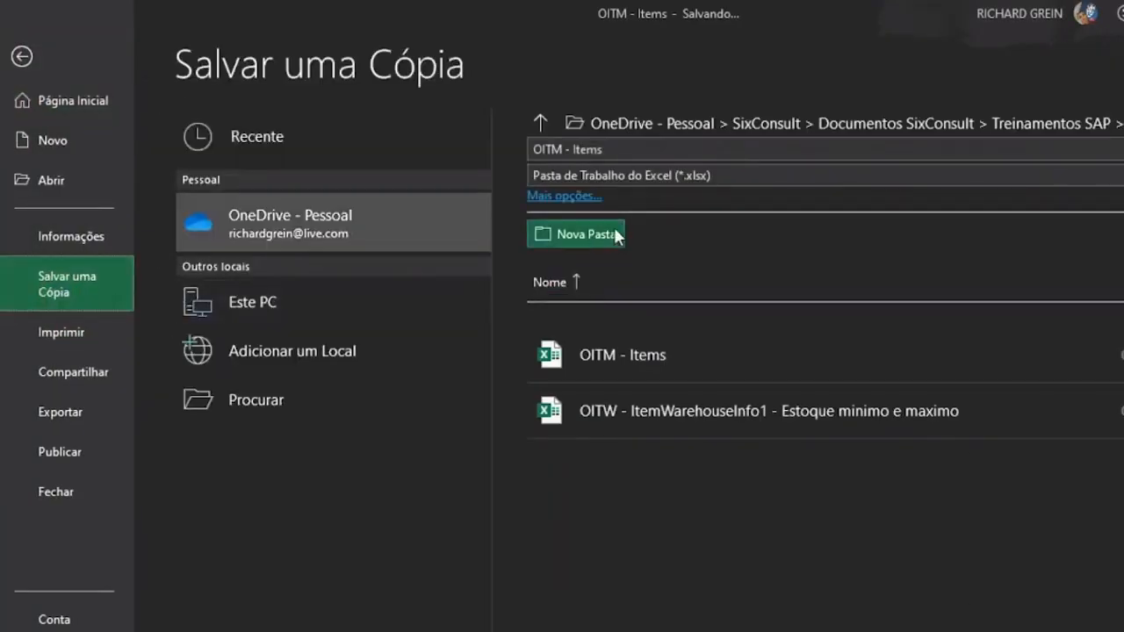
left_click(637, 179)
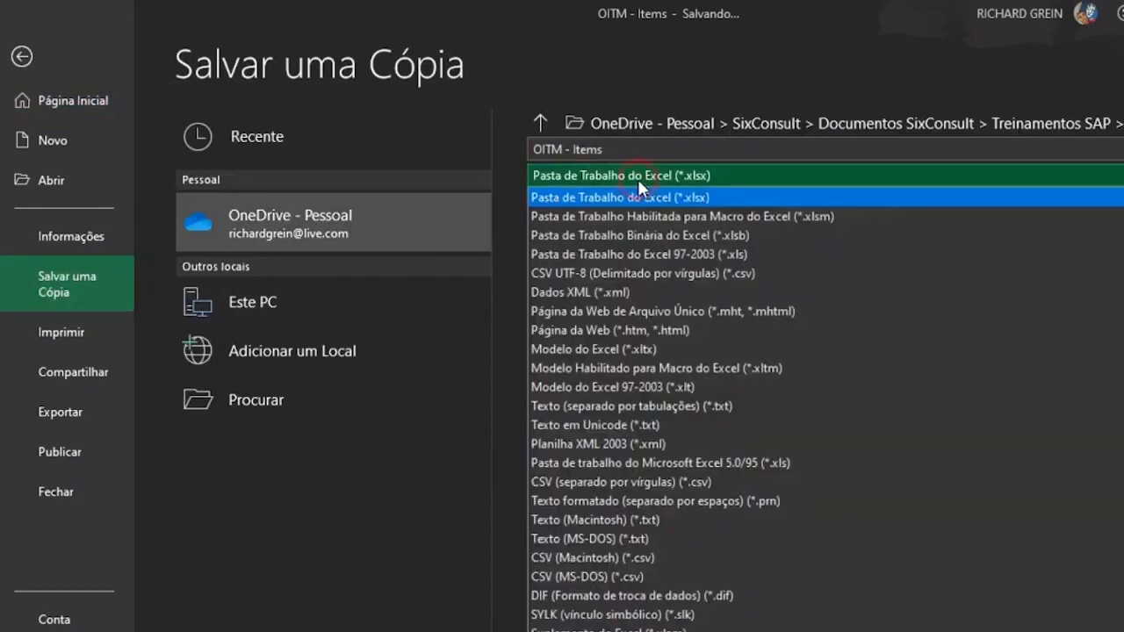
left_click(642, 409)
- Save it under the name OITM - Items, accepting the notices about saving only the current sheet
left_click(598, 151)
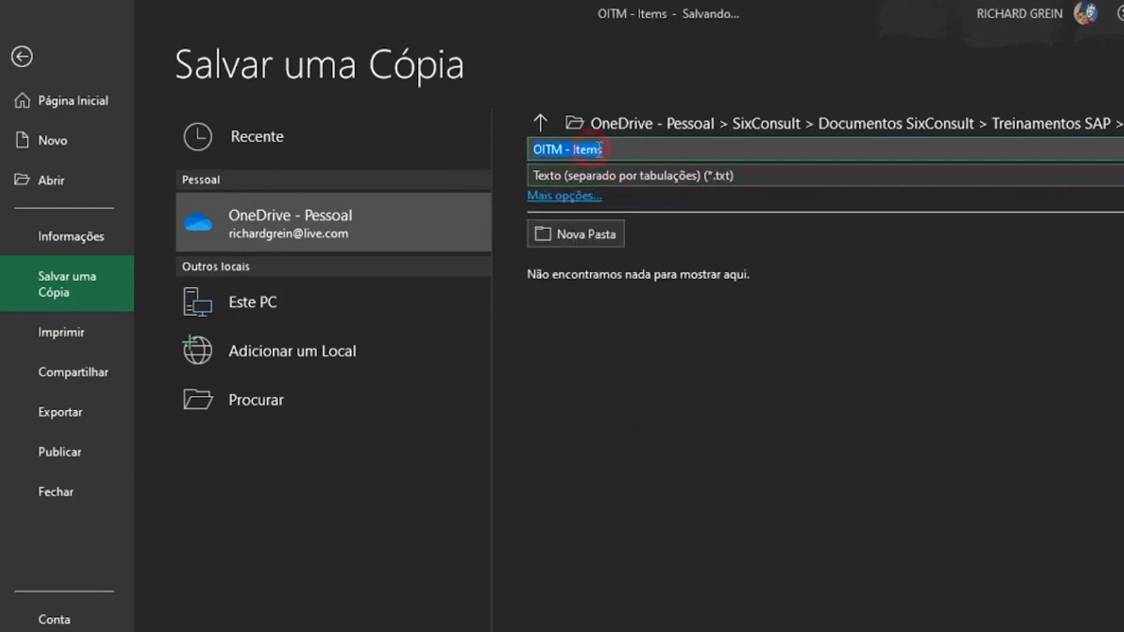
left_click(659, 150)
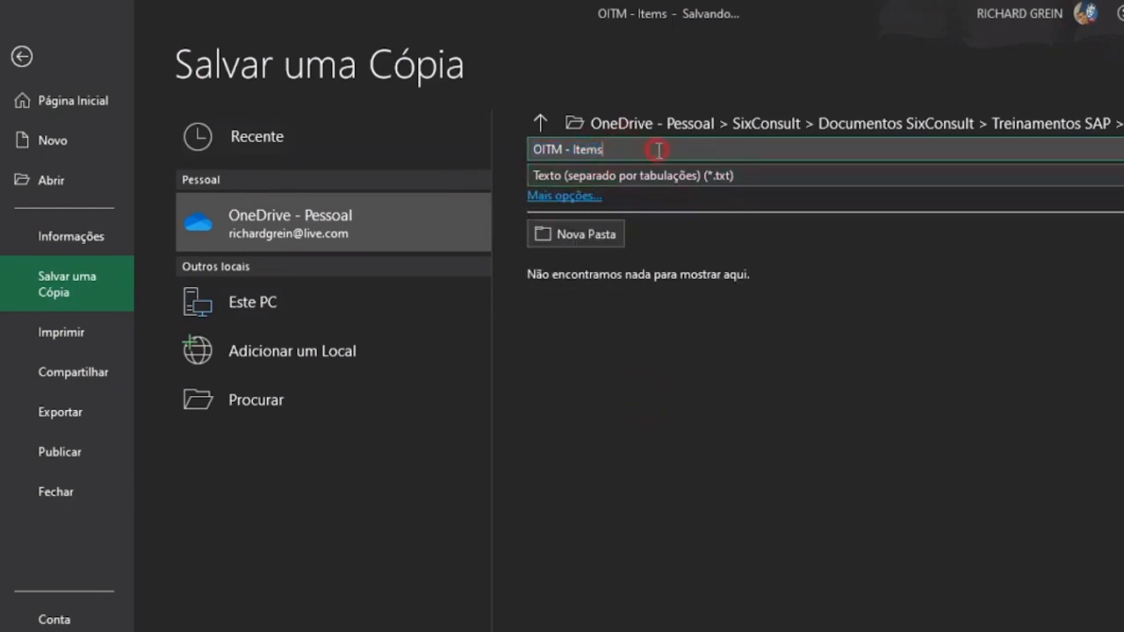
left_click_drag(659, 150, 492, 142)
left_click_drag(622, 145, 476, 143)
left_click(609, 145)
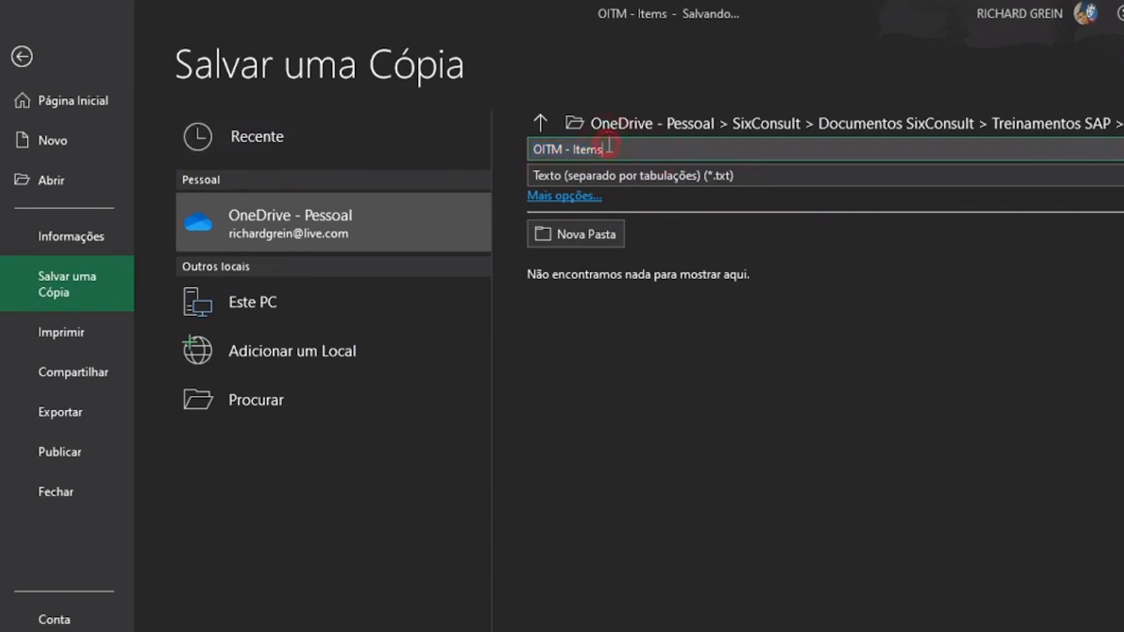
key("Return")
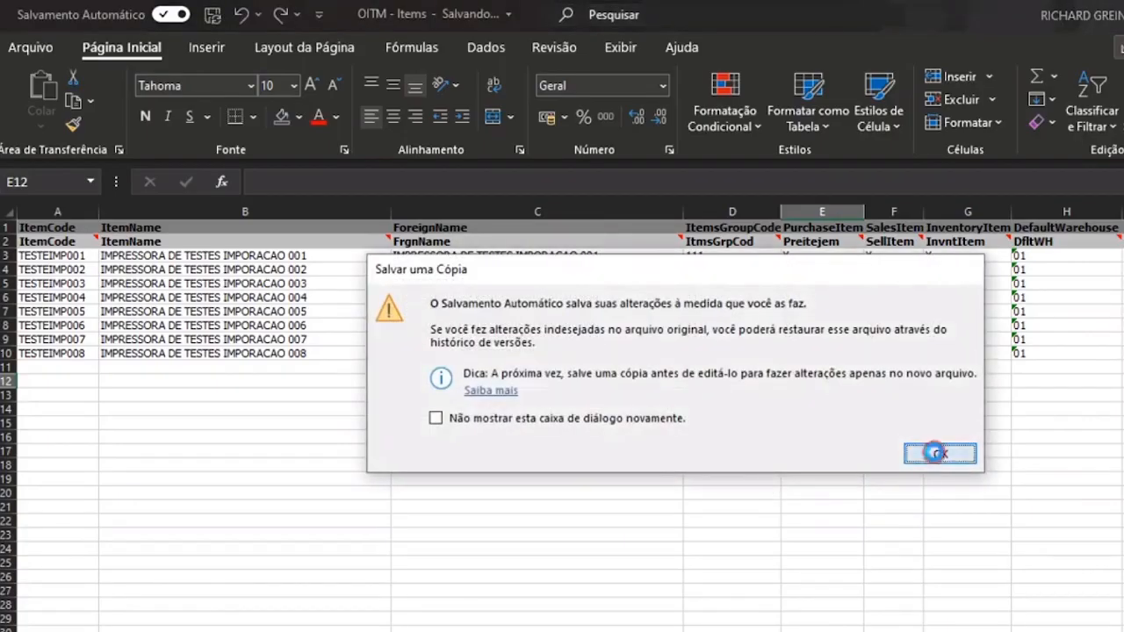
left_click(938, 453)
left_click(659, 454)
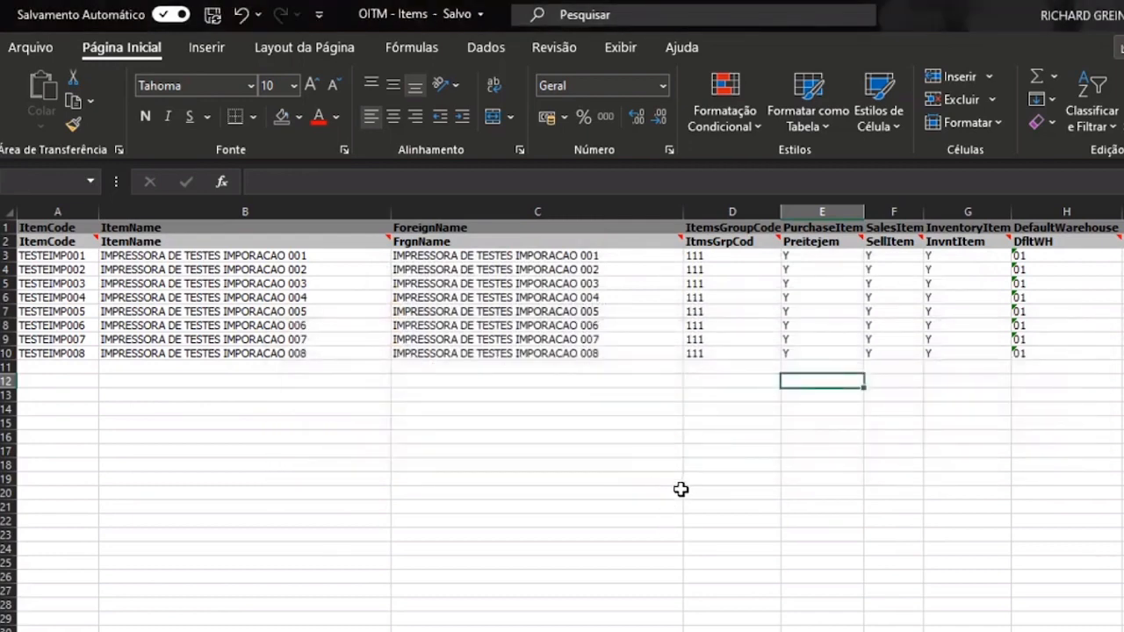
left_click(680, 489)
- Open OITM - Items.txt from the 3Itens folder in a maximized Notepad
left_click(255, 630)
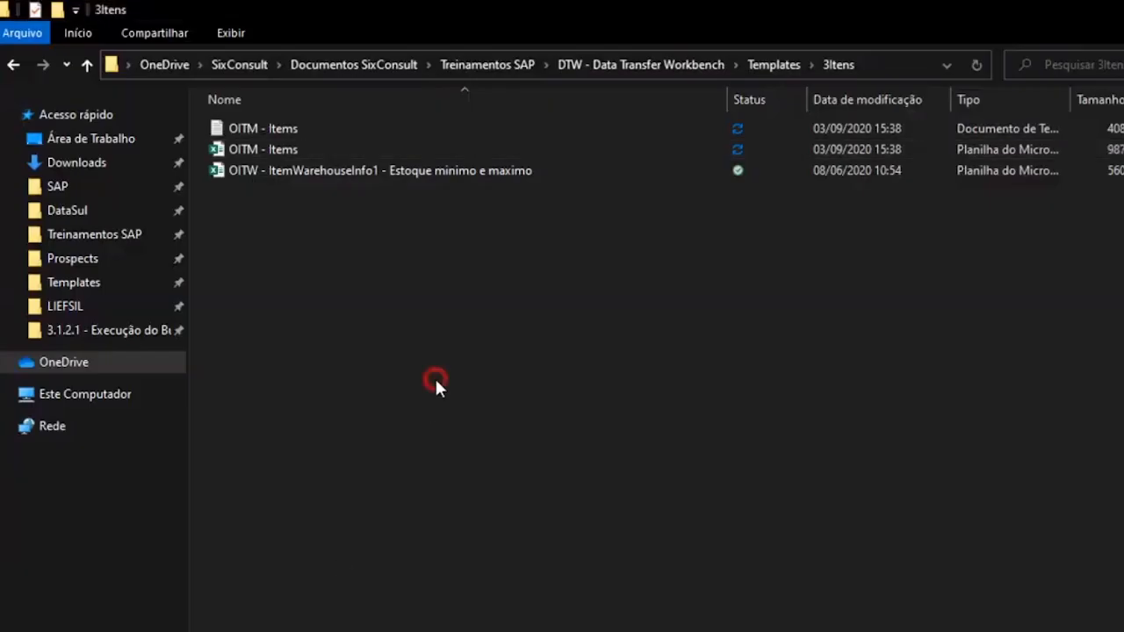
left_click(304, 128)
double_click(277, 124)
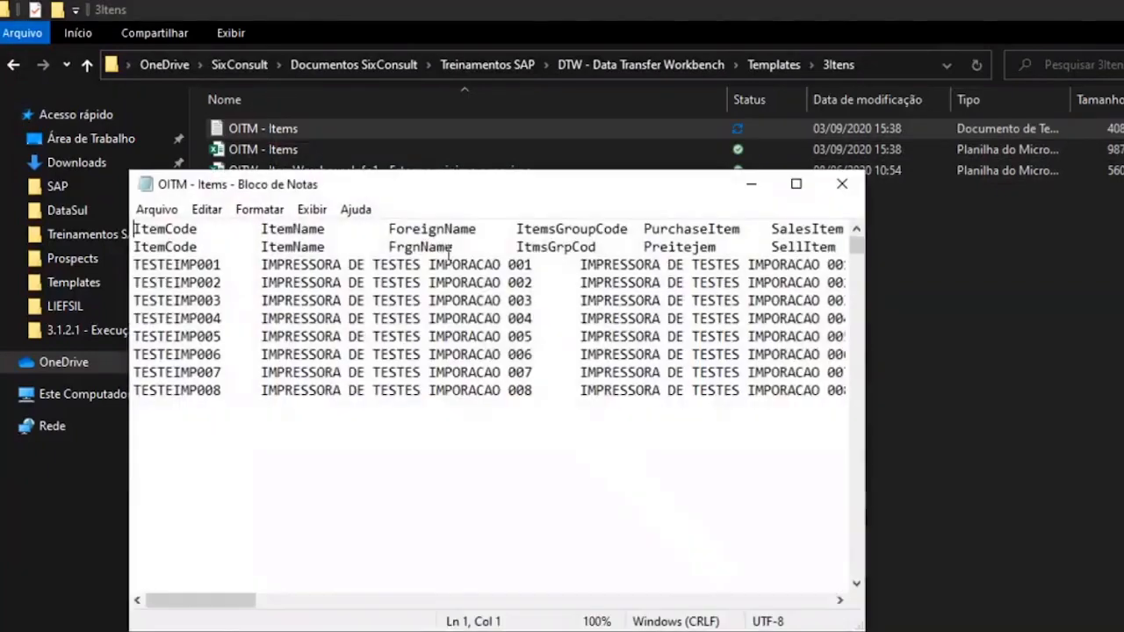
left_click(796, 183)
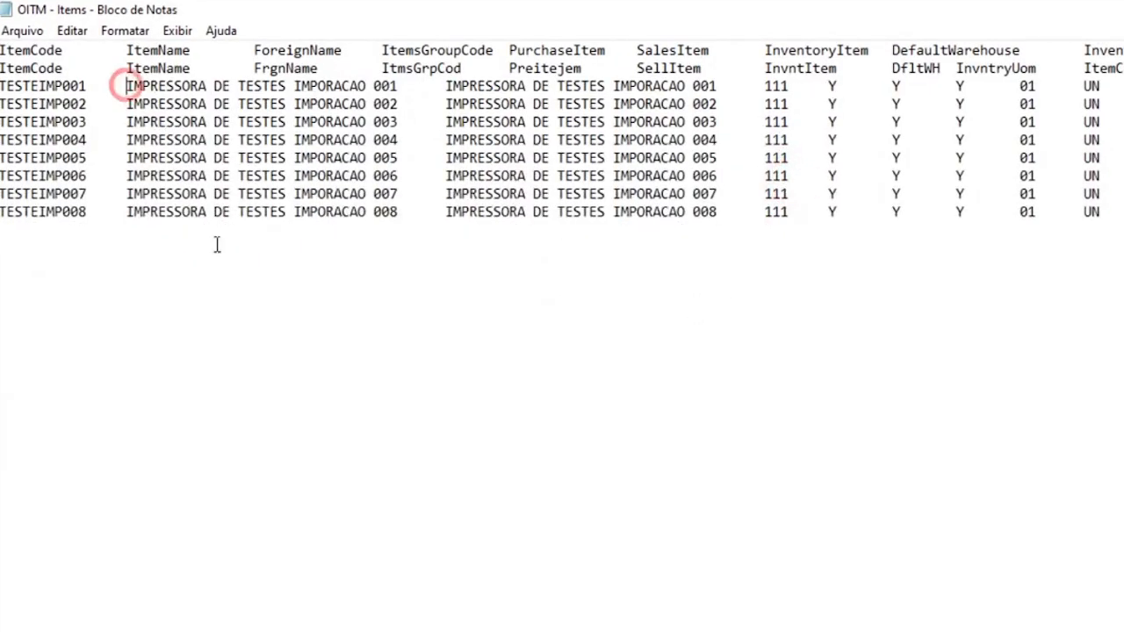
- Test and remove quotes around the first item's name, then close Notepad with Não Salvar
type("\"")
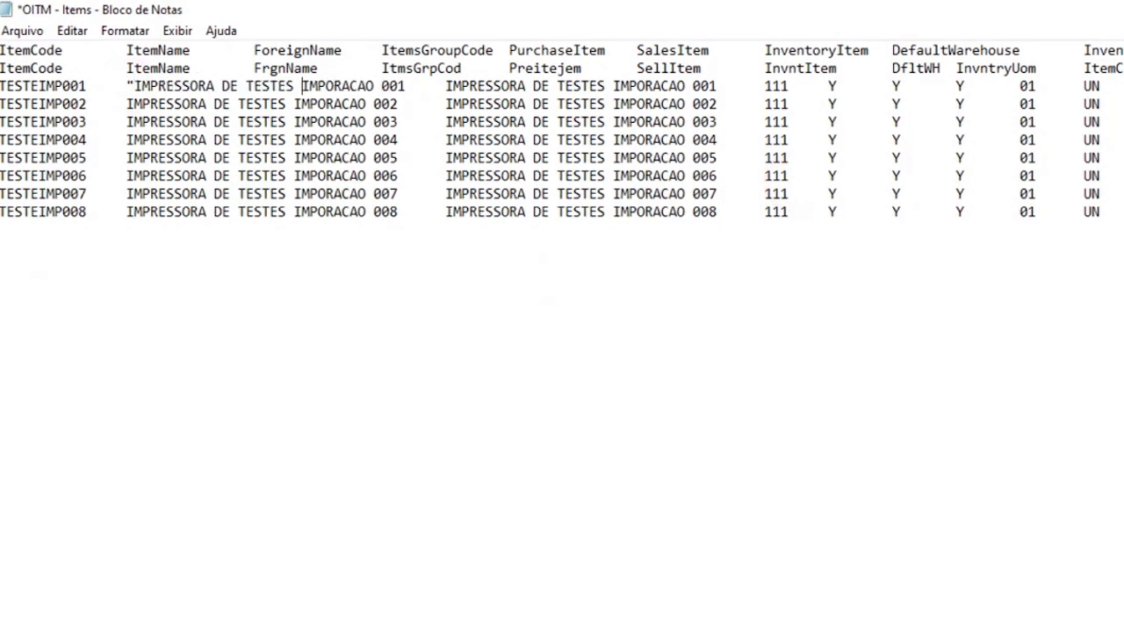
left_click(374, 86)
type("\"")
key("BackSpace")
key("Delete")
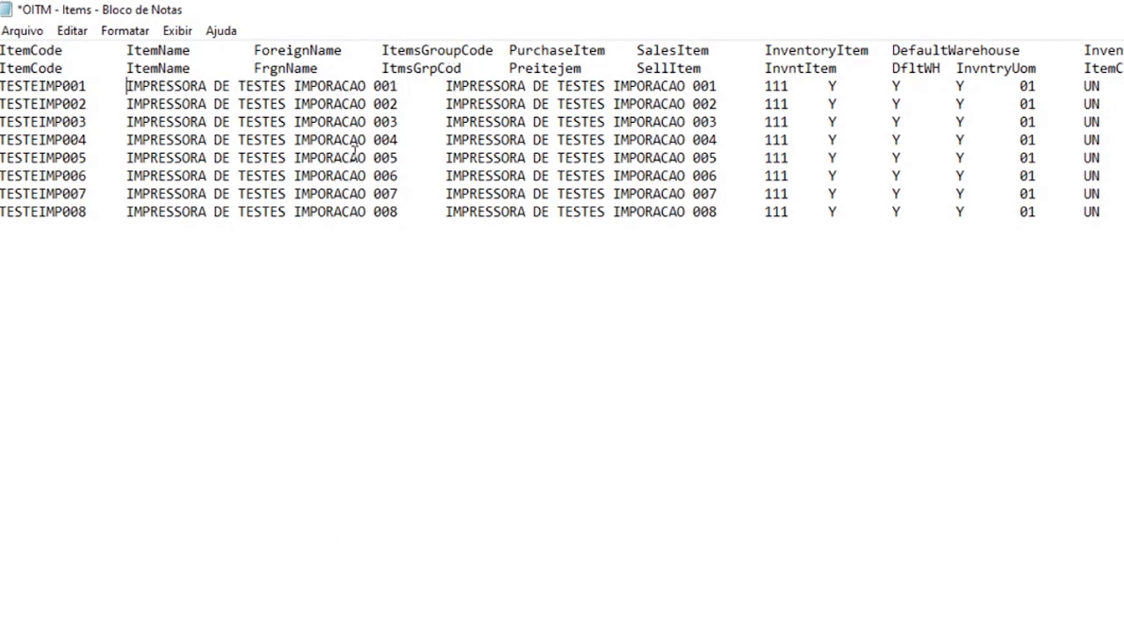
scroll(562, 337, "right", 20)
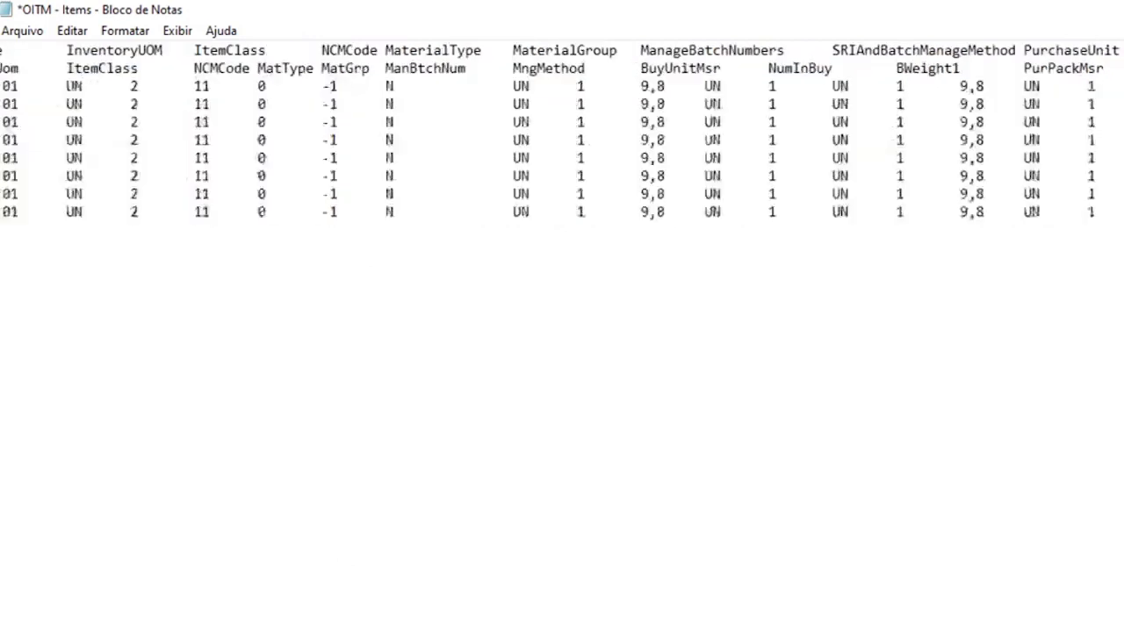
scroll(1095, 79, "left", 20)
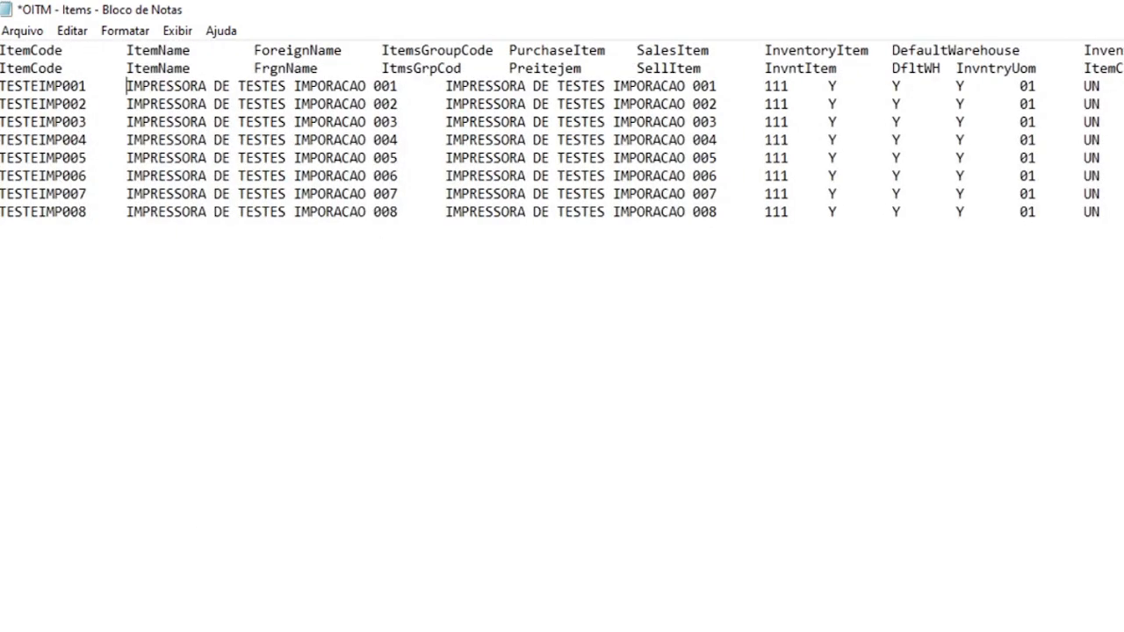
key("alt+F4")
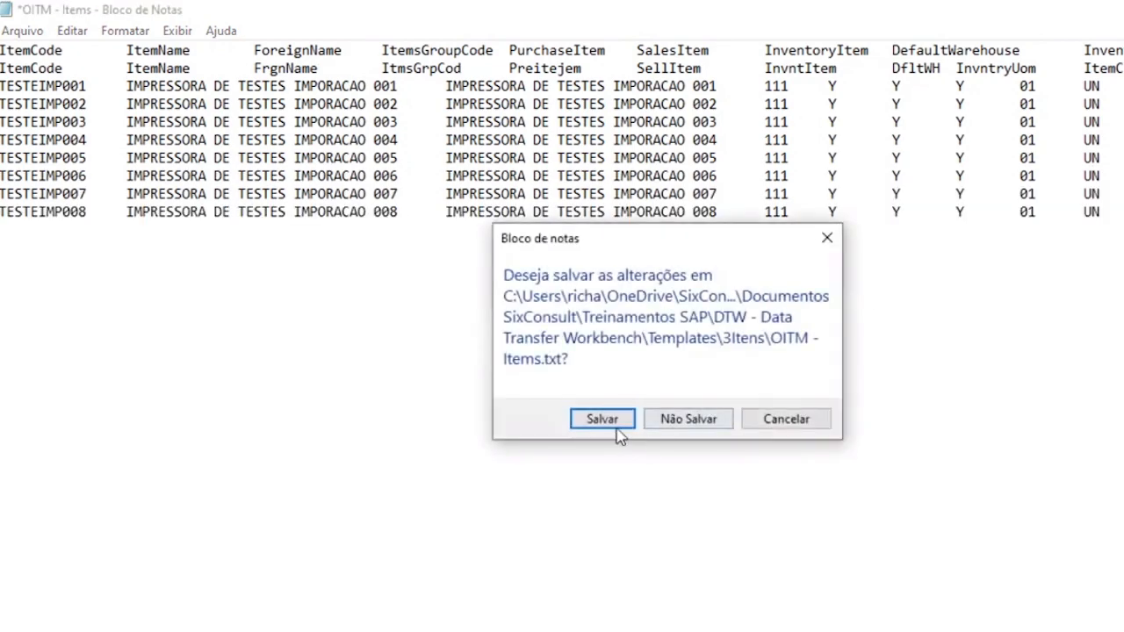
left_click(688, 419)
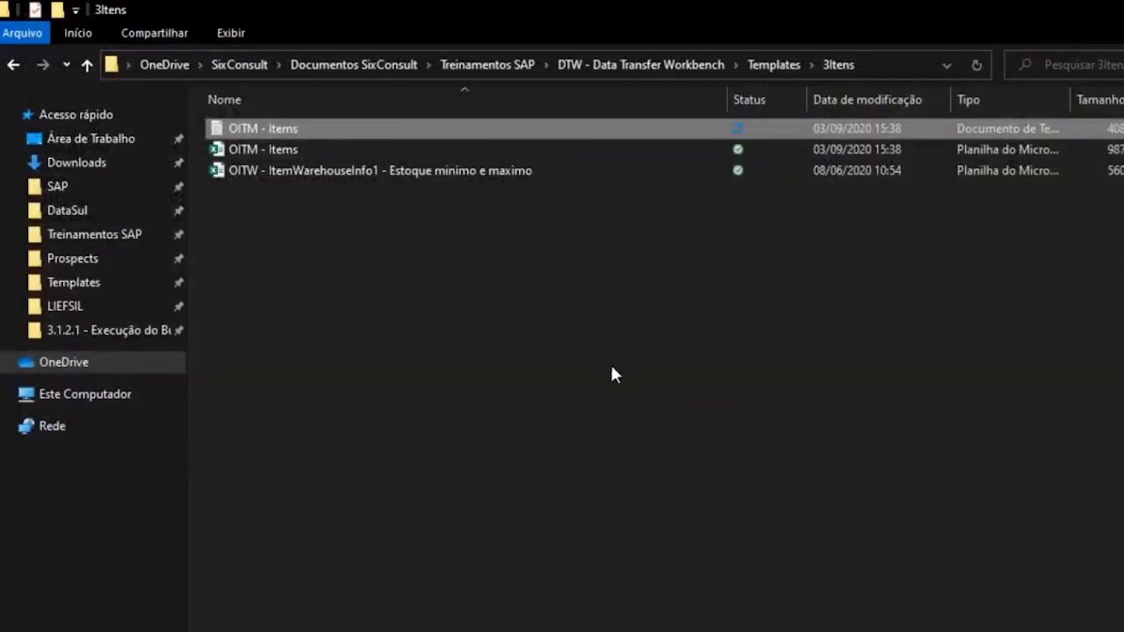
- Reopen OITM - Items.txt to inspect the tab separators, close it, and bring up the Start menu
double_click(498, 127)
left_click(514, 246)
left_click_drag(515, 247, 457, 246)
left_click(595, 336)
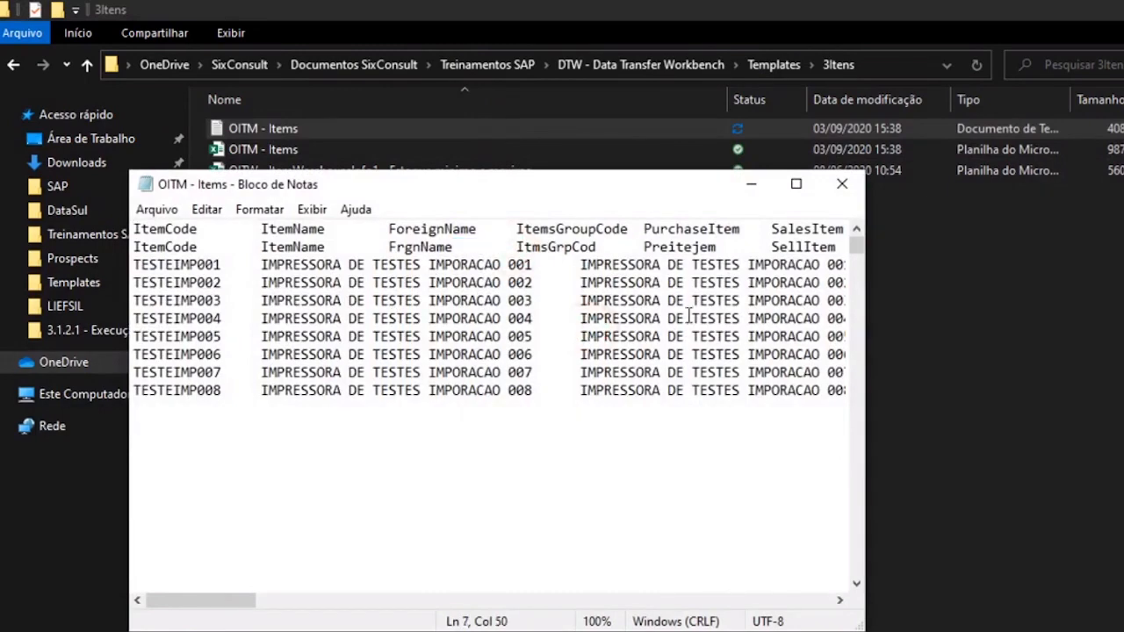
left_click(842, 186)
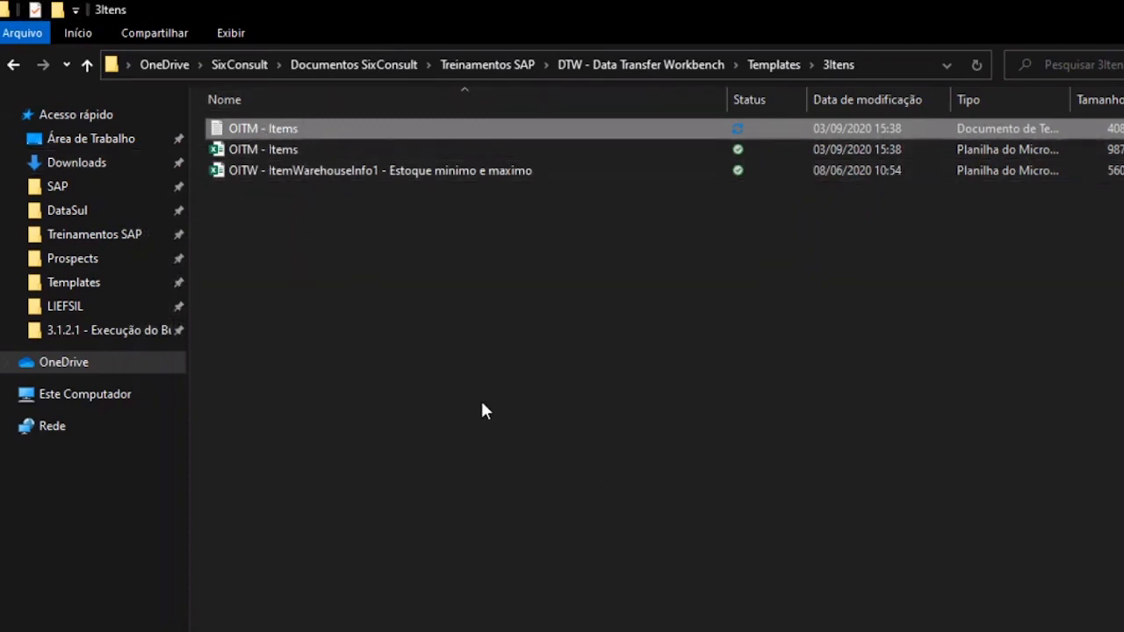
key("super")
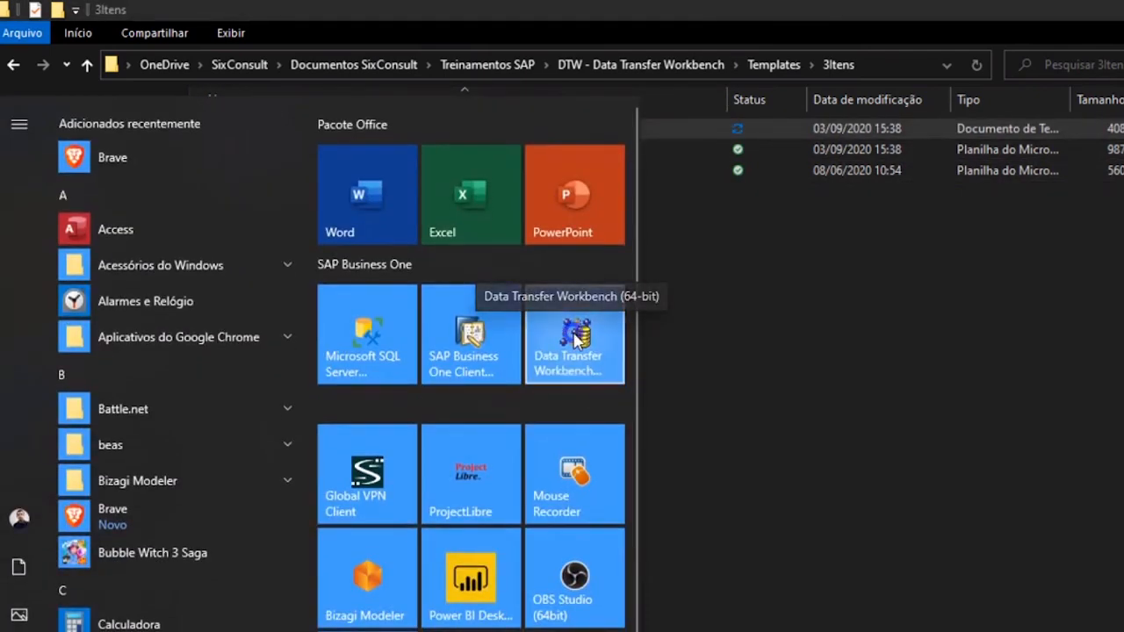
- Show Data Transfer Workbench's extra options, including Executar como administrador
right_click(575, 340)
mouse_move(609, 409)
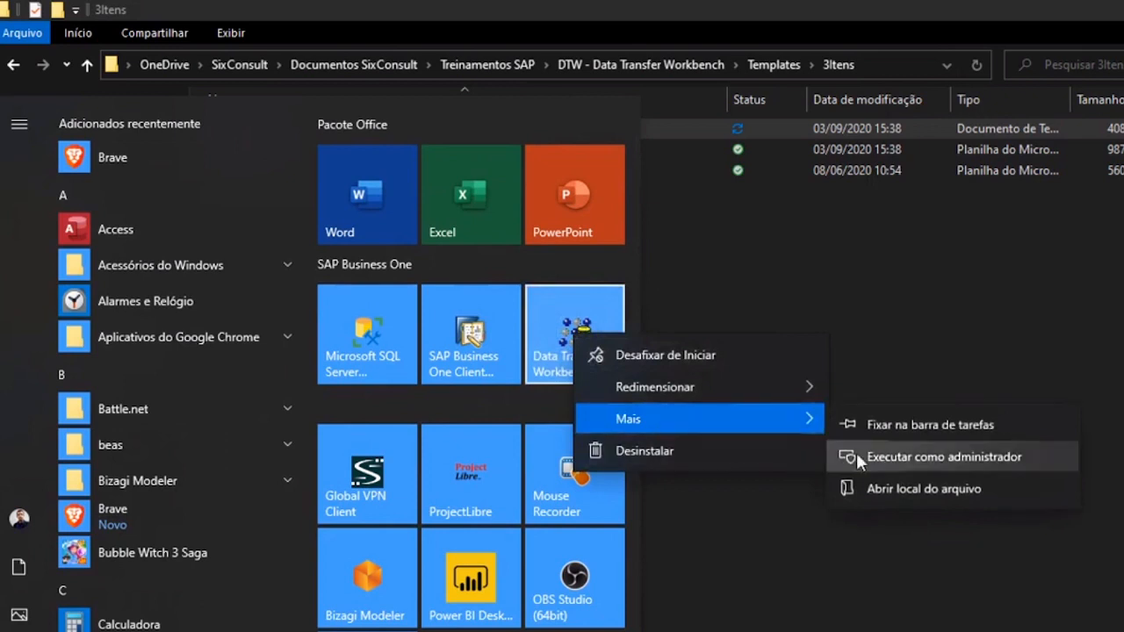
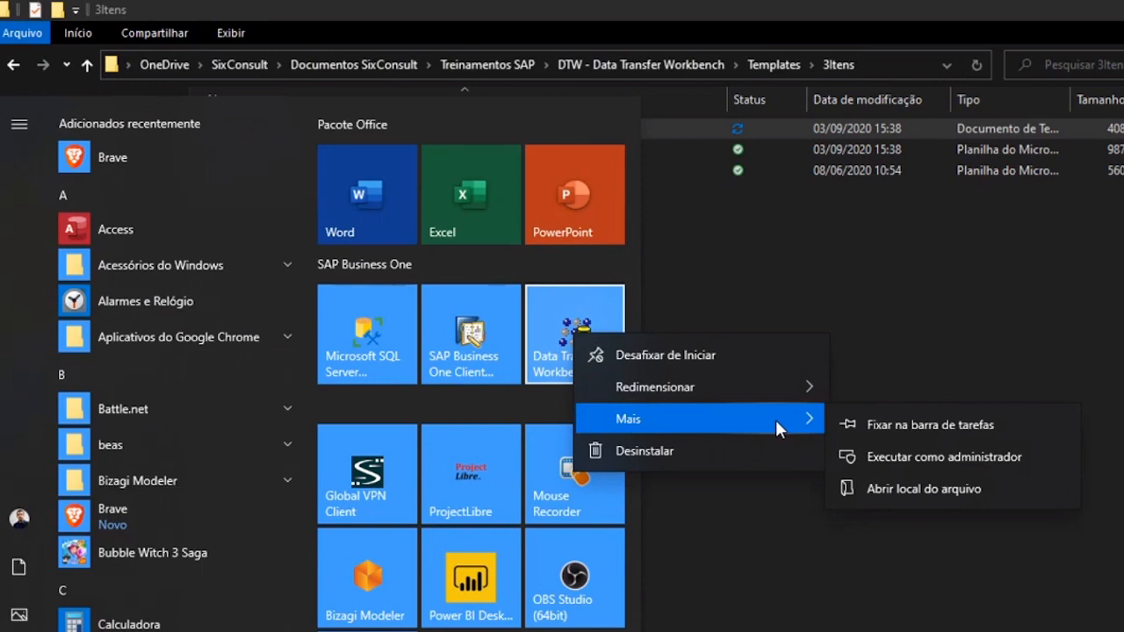
- Run Data Transfer Workbench as administrator from its Start menu tile
left_click(935, 456)
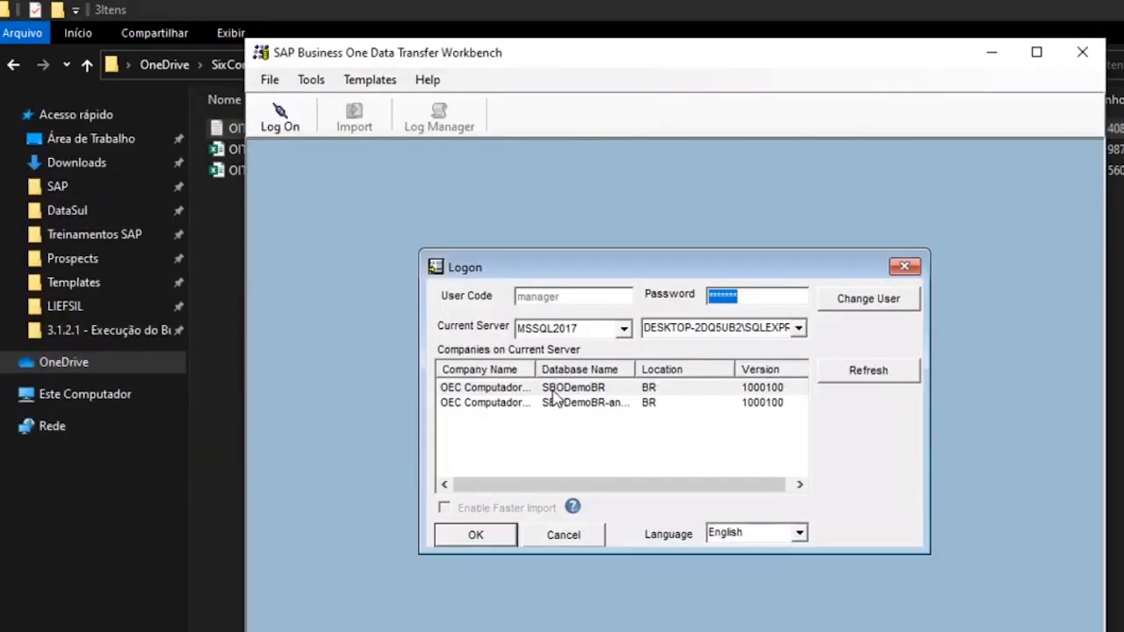
- Widen the company list columns and check which company database is currently in use
left_click(553, 389)
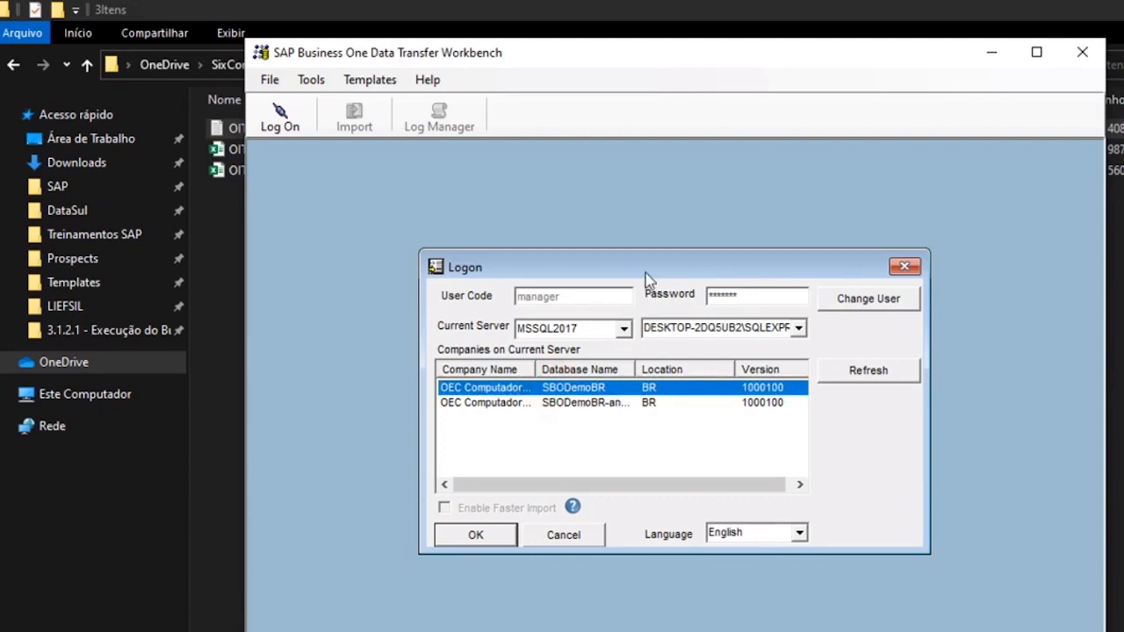
double_click(633, 370)
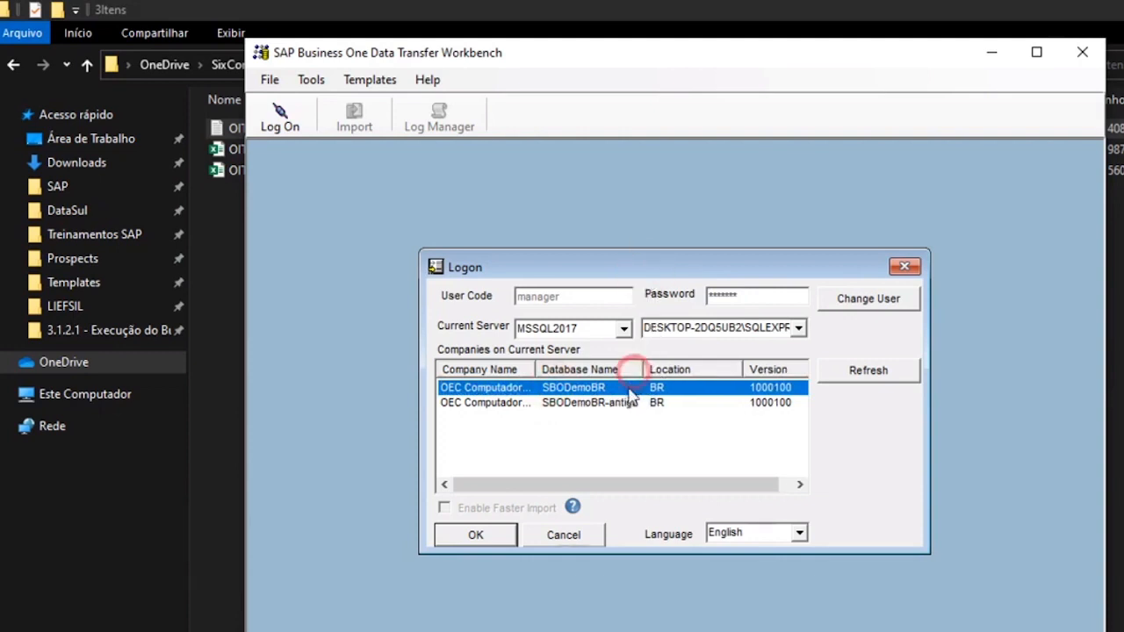
double_click(535, 369)
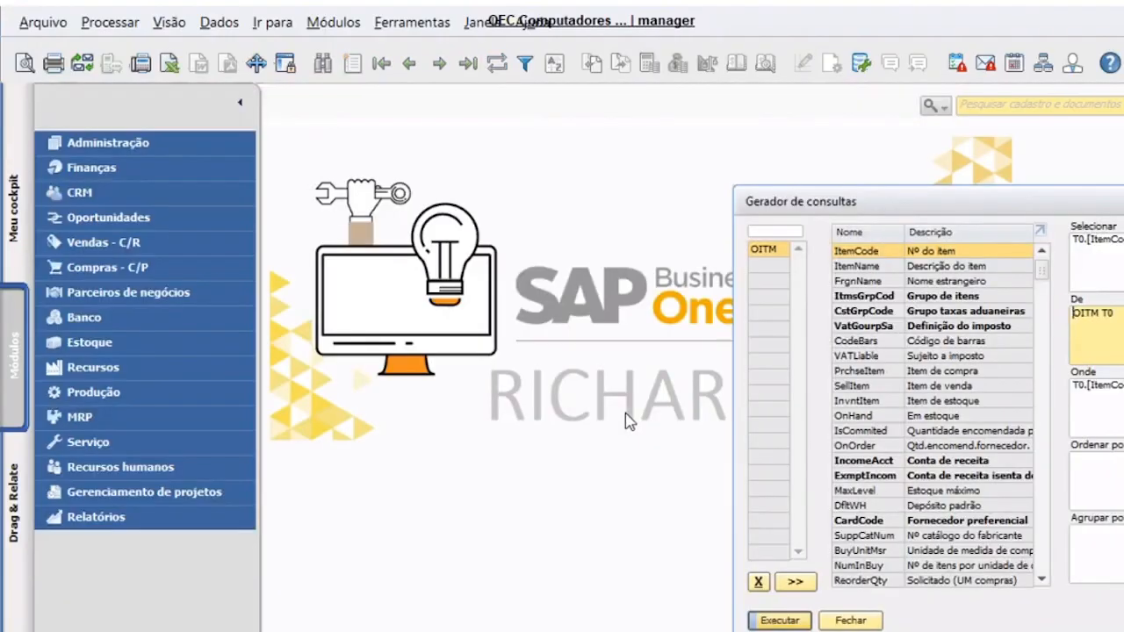
key("Escape")
left_click(167, 140)
left_click(167, 169)
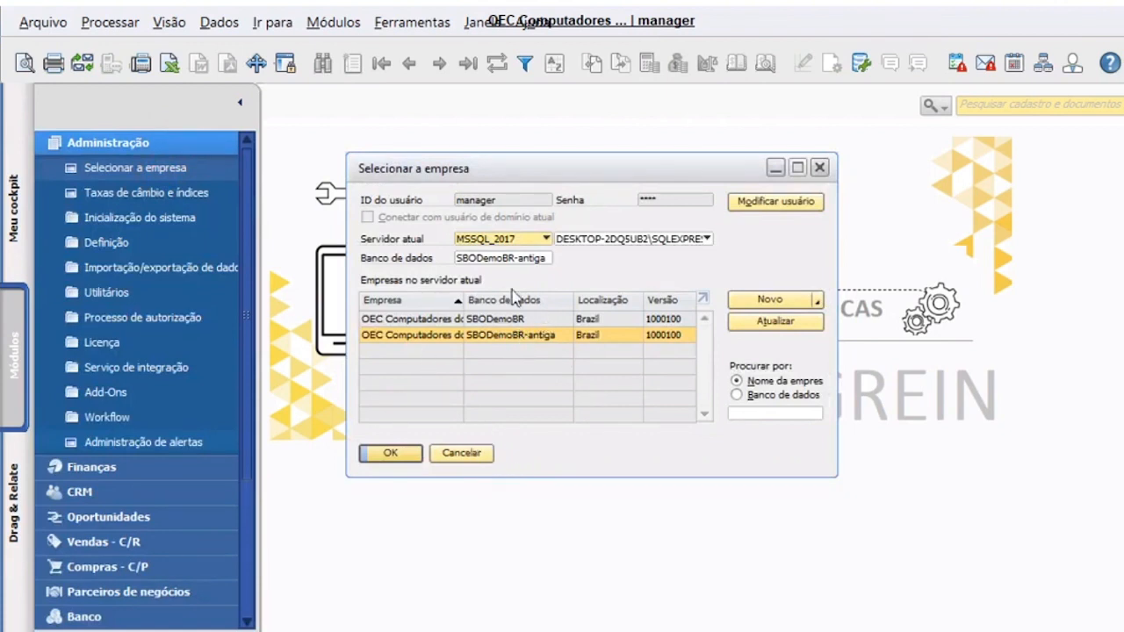
left_click(477, 451)
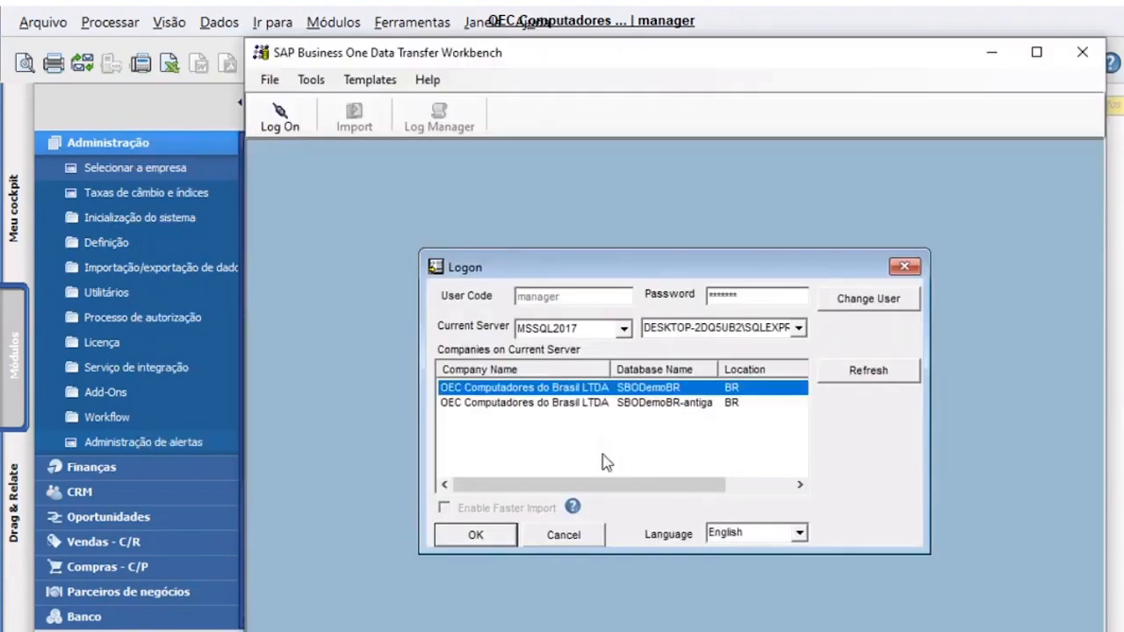
- Log on to SBODemoBR-antiga, re-entering the password after the connection-failure message
left_click(654, 404)
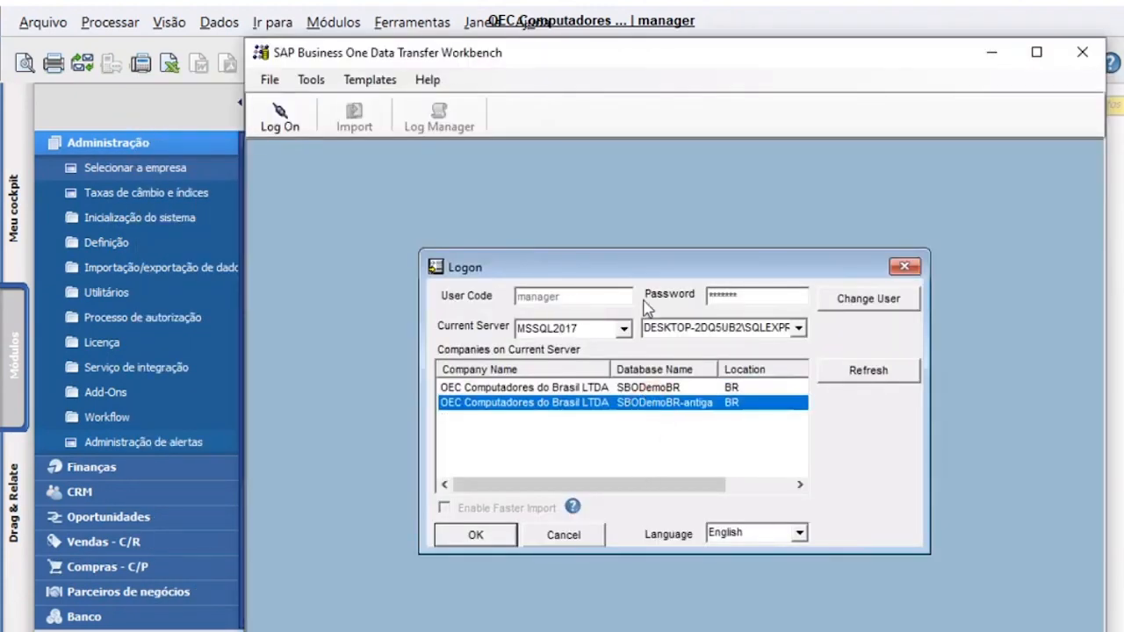
left_click(762, 295)
type("1")
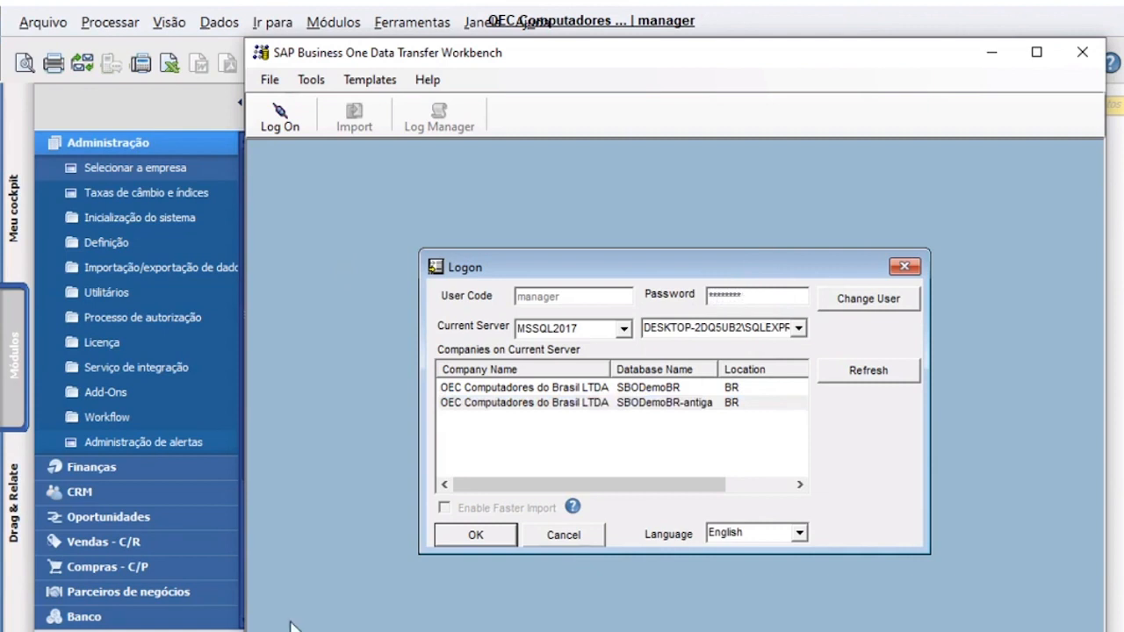
left_click(463, 537)
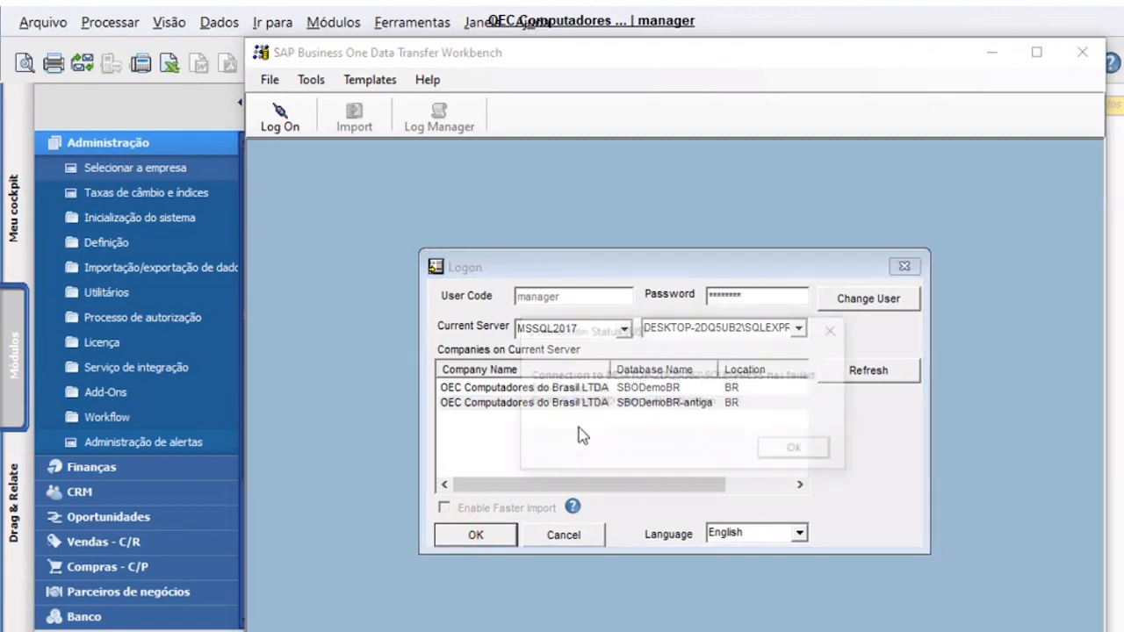
left_click(793, 448)
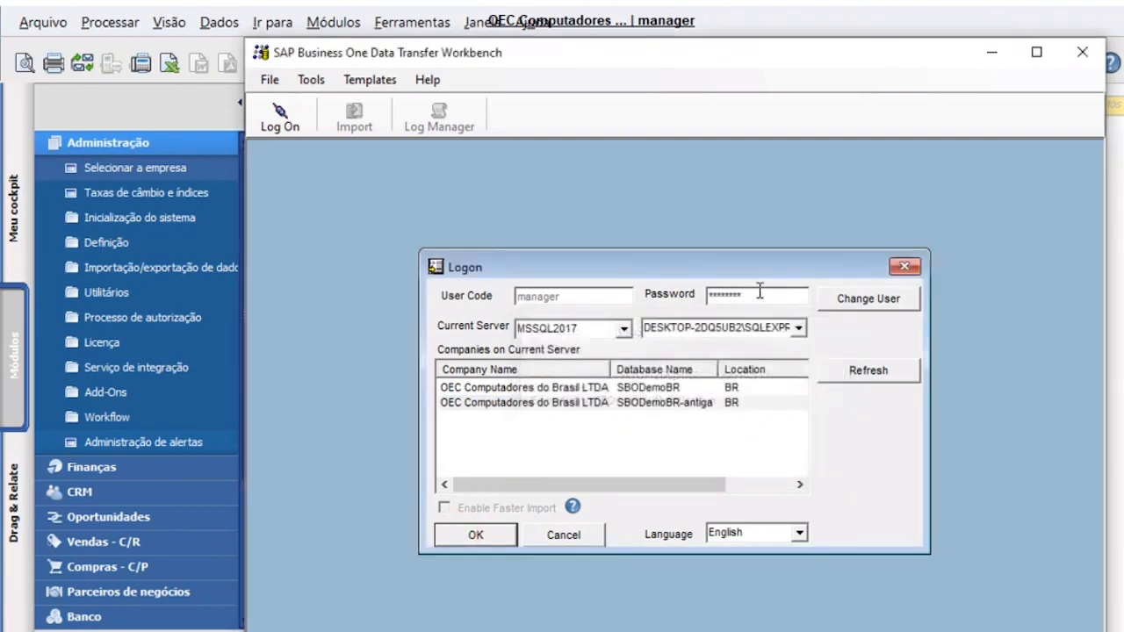
left_click(757, 295)
type("1")
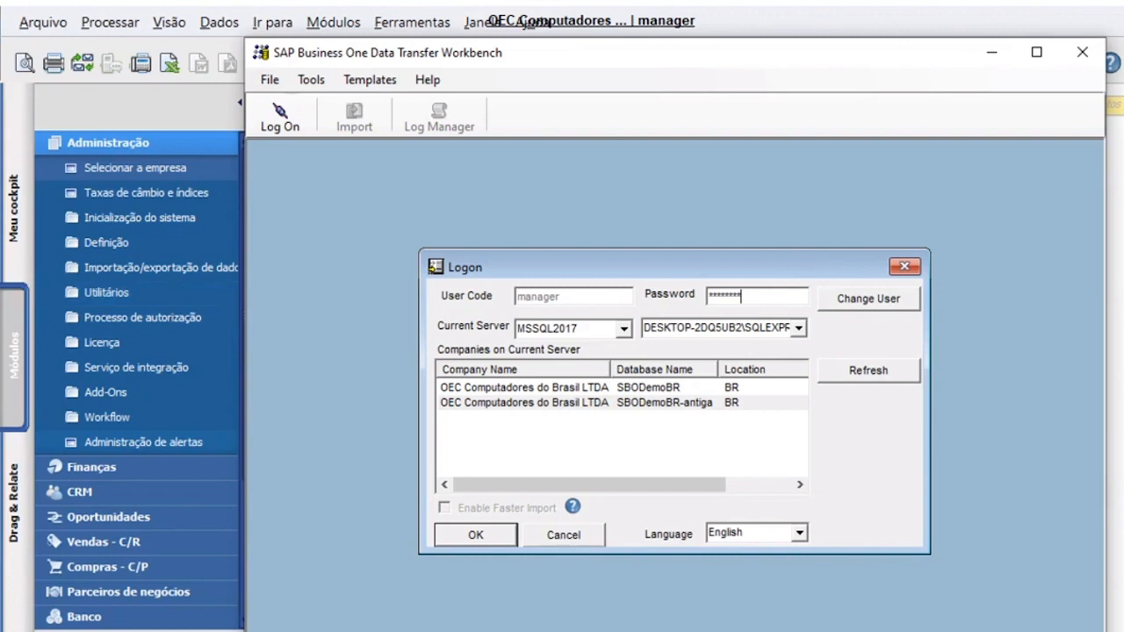
key("Return")
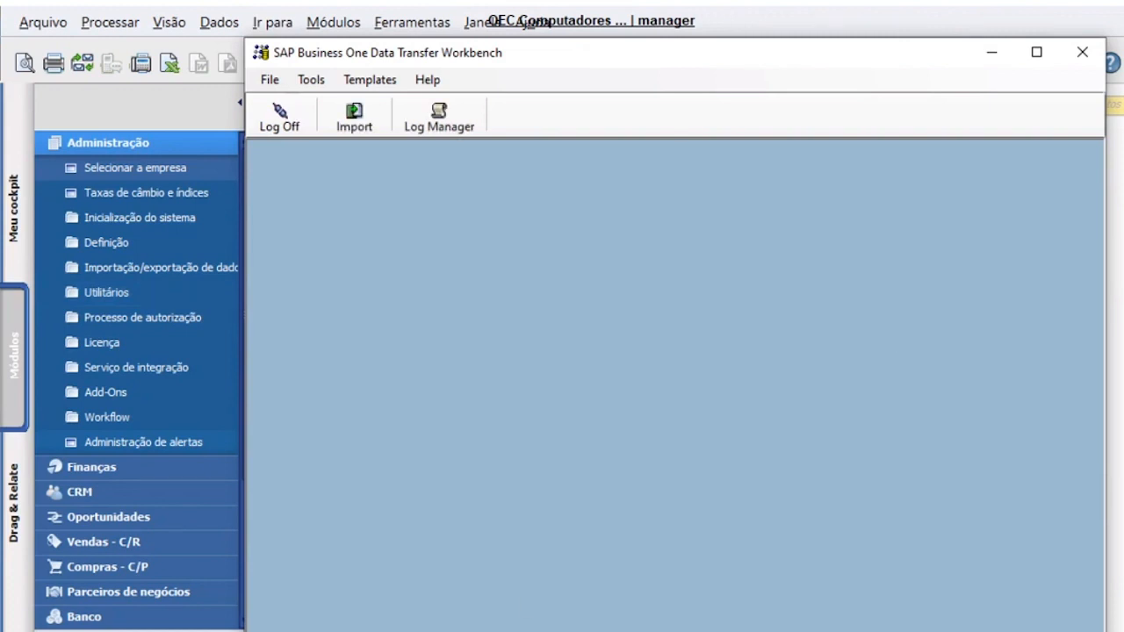
- Start a new data import with Master Data as the import type
left_click(373, 124)
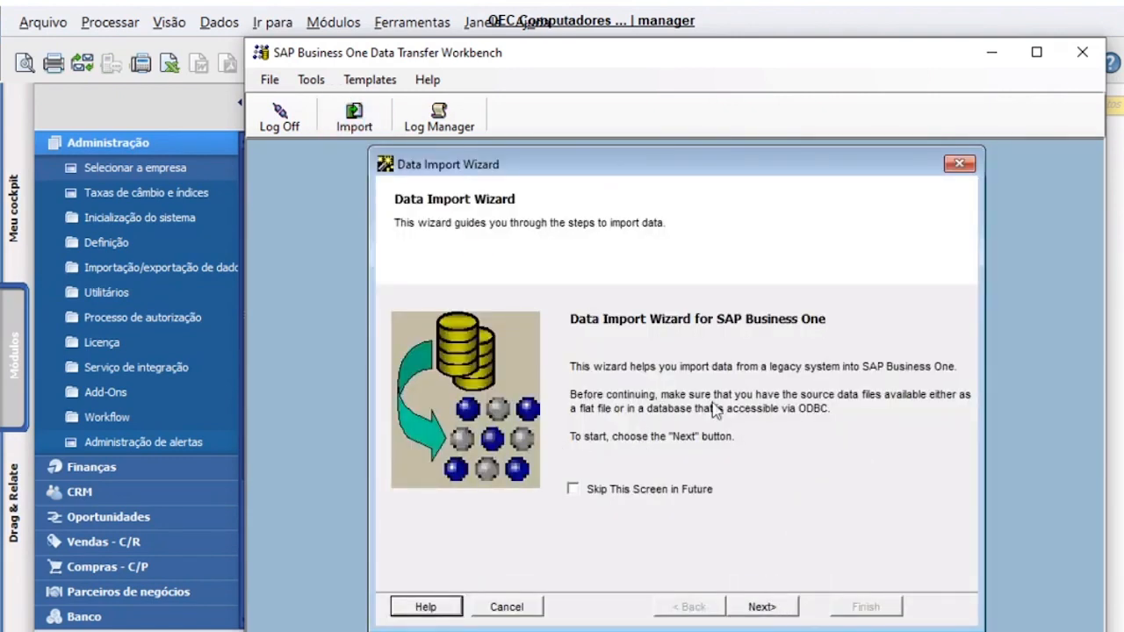
left_click(760, 607)
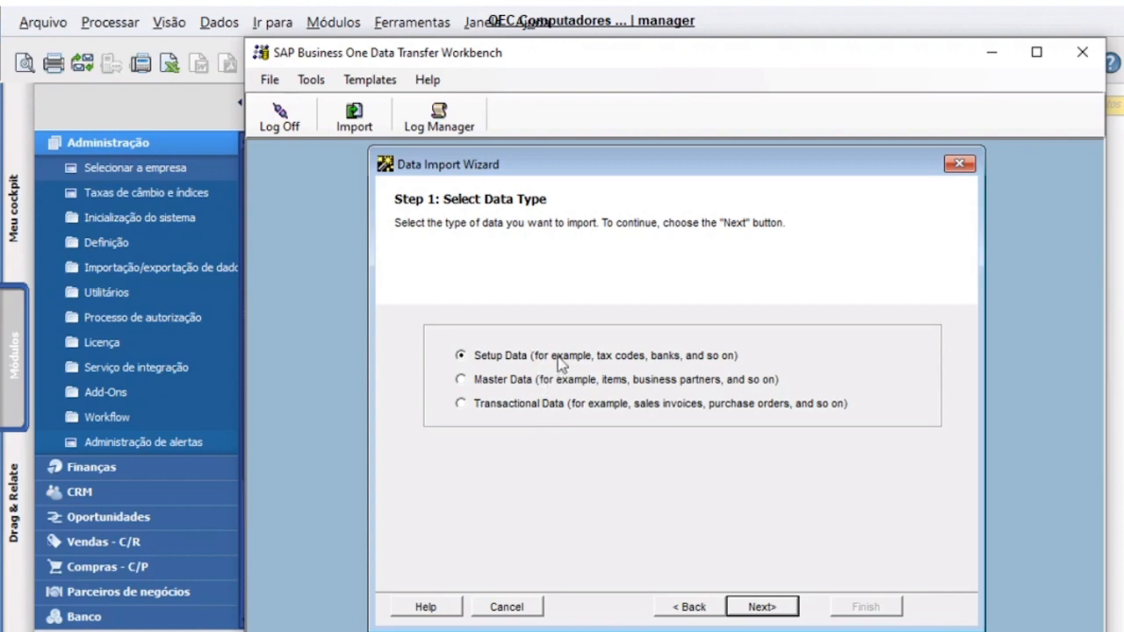
left_click(494, 386)
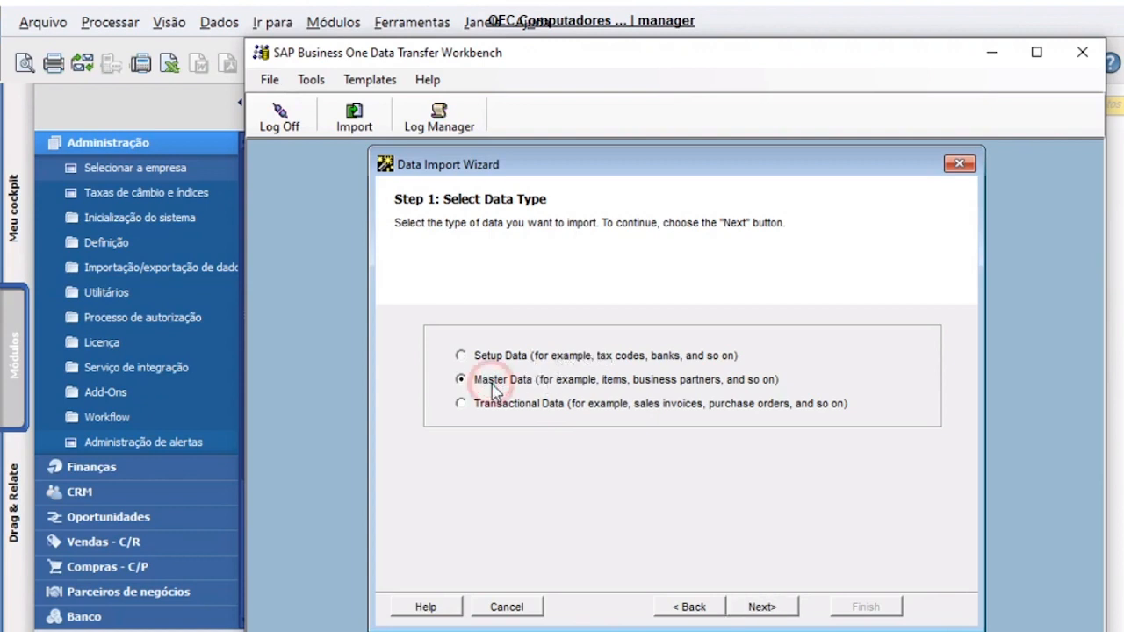
left_click(522, 408)
left_click(529, 384)
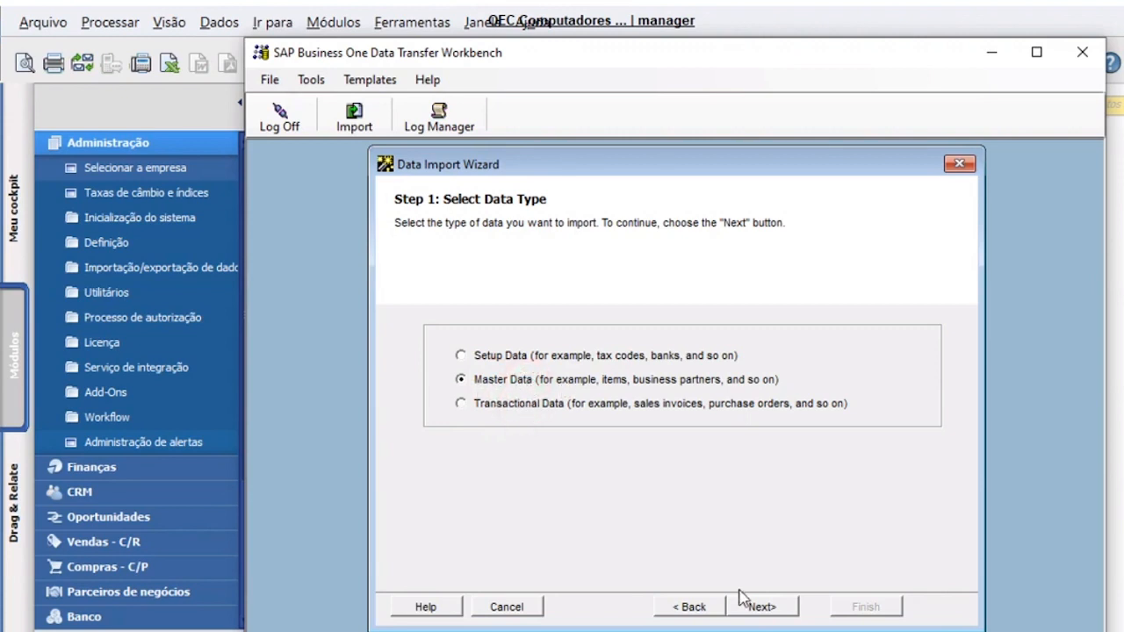
left_click(761, 607)
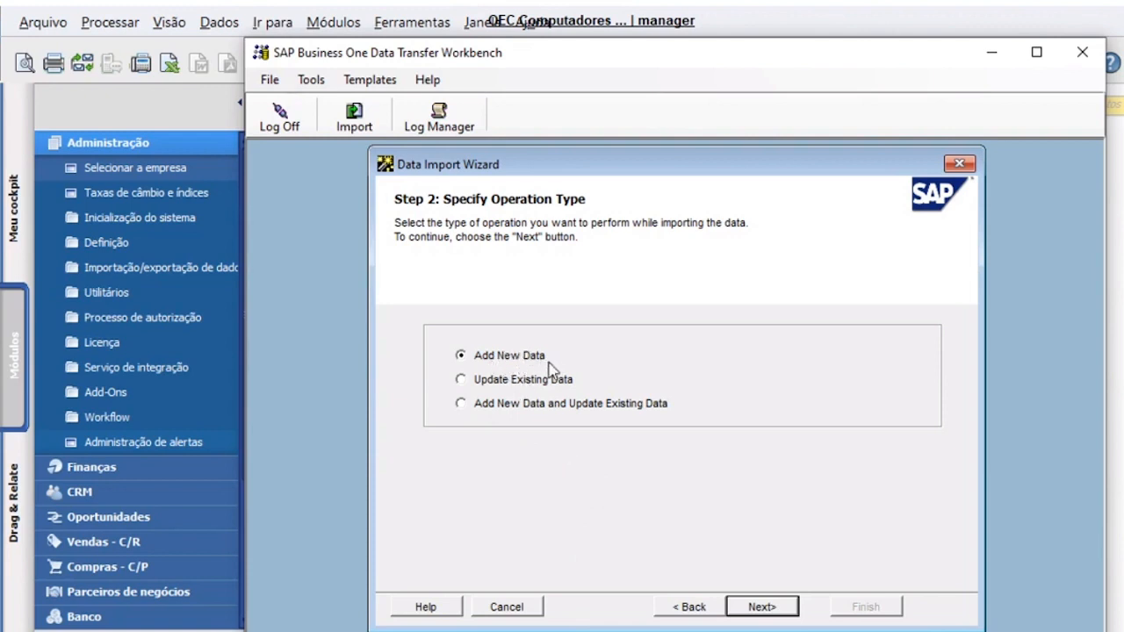
- Keep Add New Data and choose Item Master Data under Inventory
left_click(760, 606)
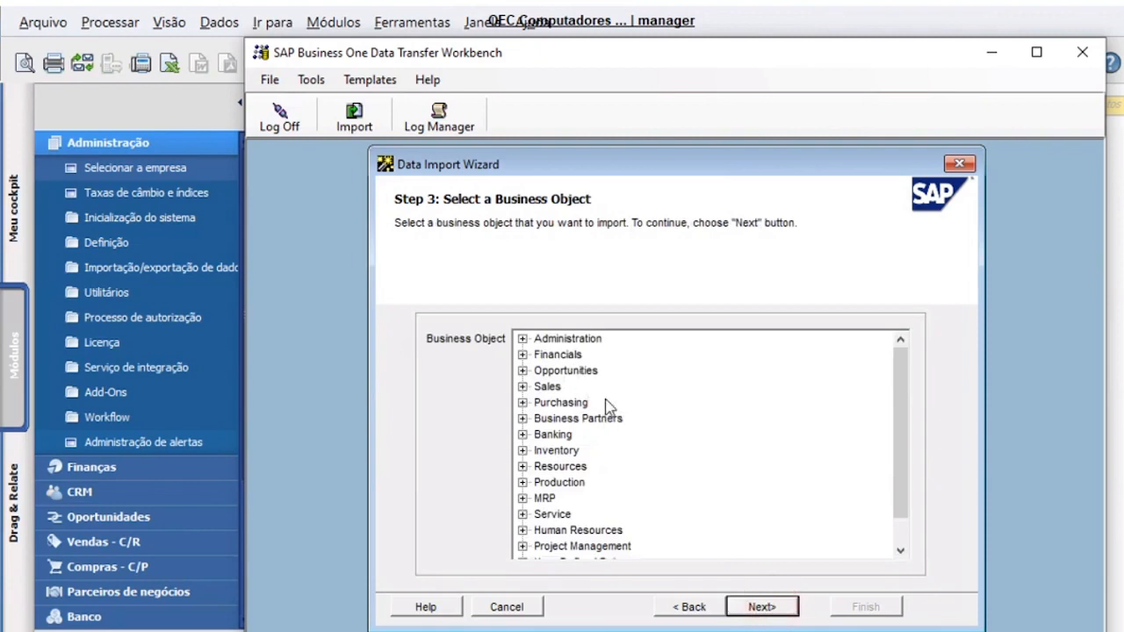
scroll(541, 360, "down", 1)
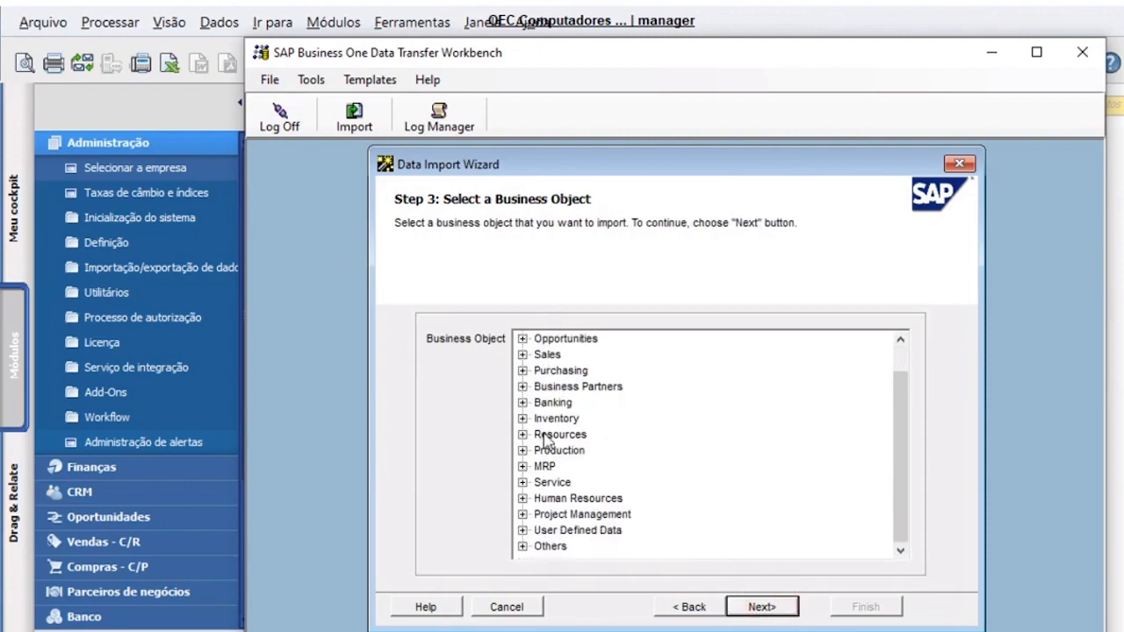
scroll(536, 405, "up", 1)
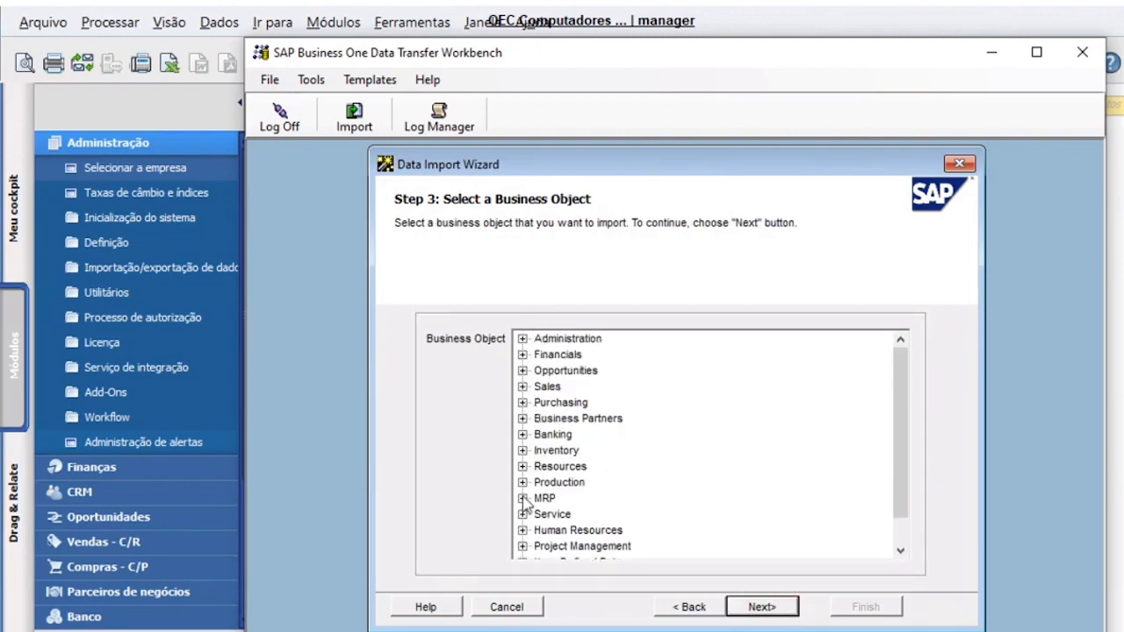
left_click(522, 450)
left_click(590, 418)
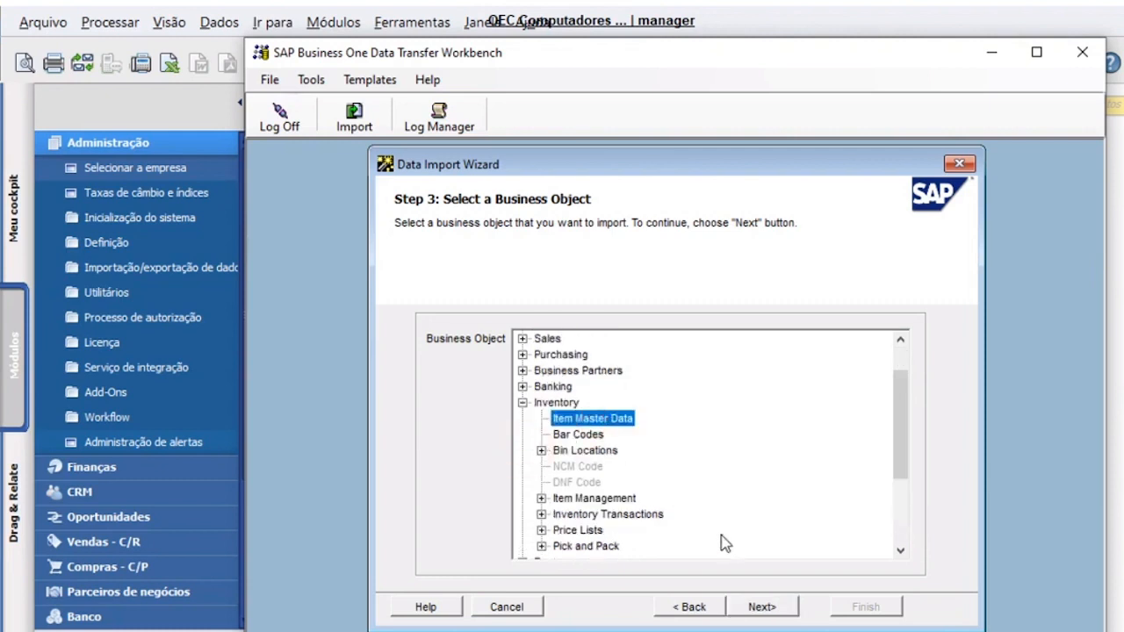
left_click(760, 607)
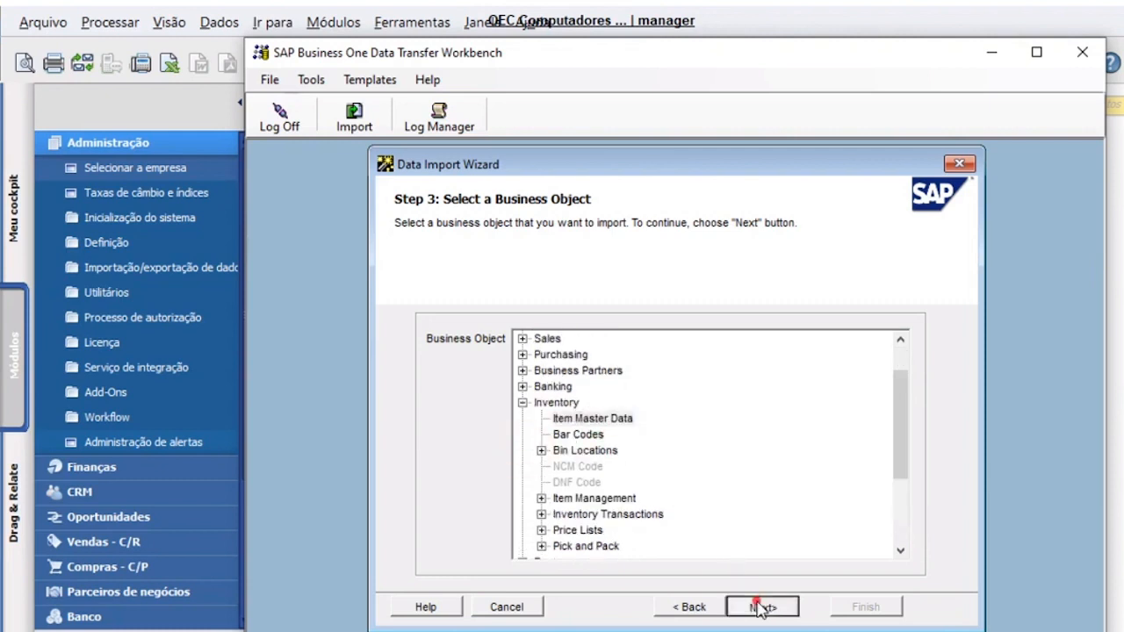
scroll(625, 476, "down", 1)
- Select Items as the data source after glancing at the item templates folder
scroll(560, 452, "up", 1)
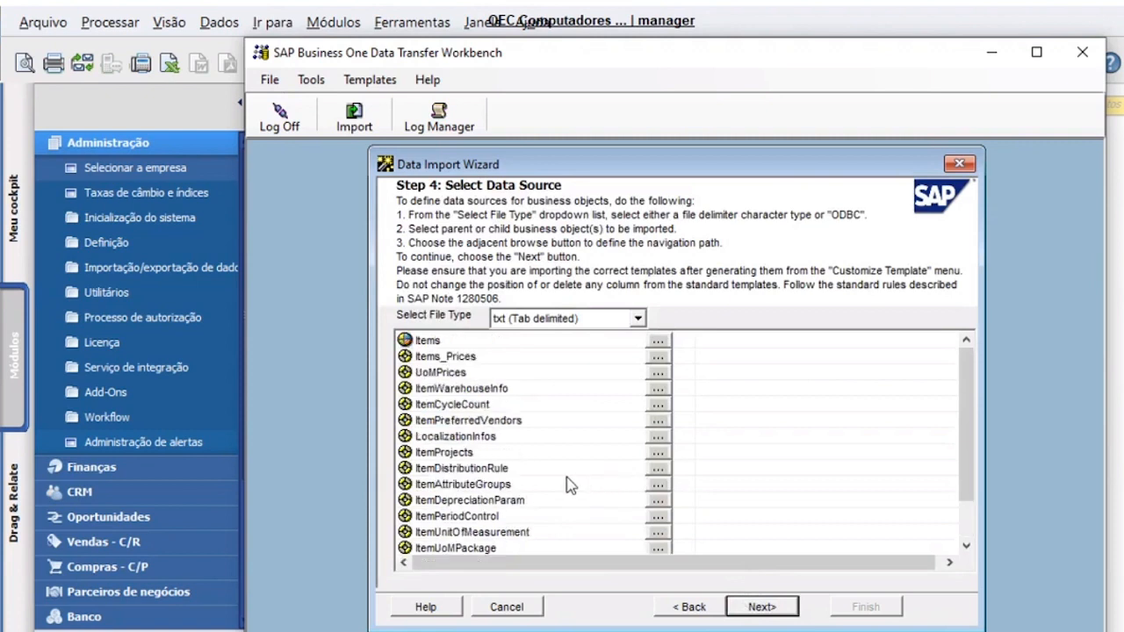
left_click(520, 404)
left_click(493, 496)
scroll(509, 546, "down", 1)
left_click(514, 530)
scroll(518, 511, "up", 1)
left_click(450, 341)
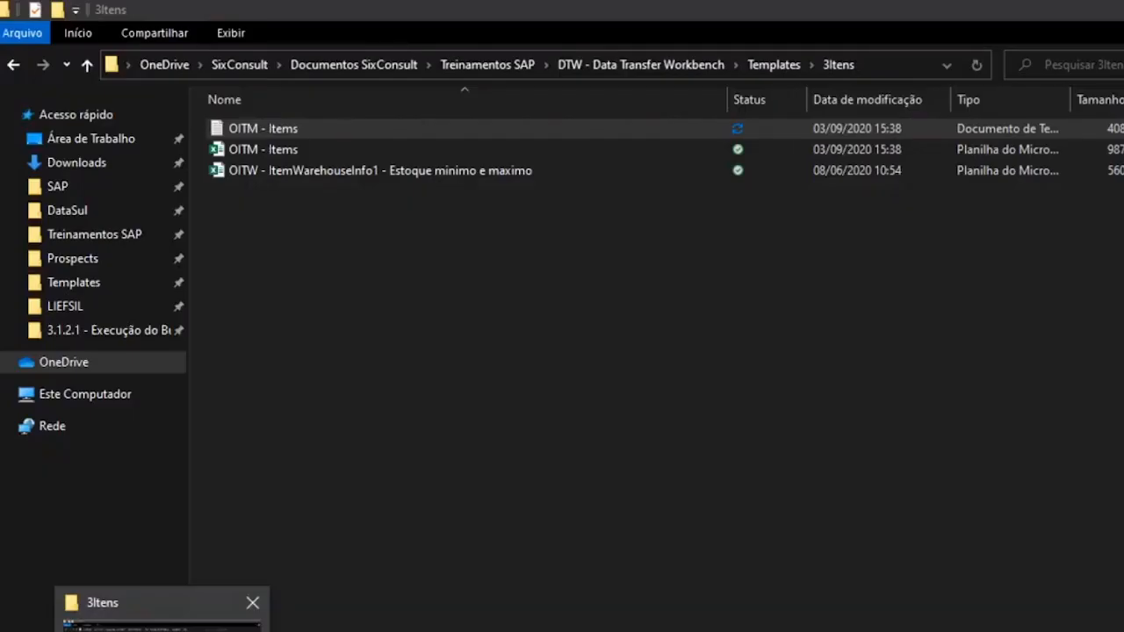
left_click(162, 622)
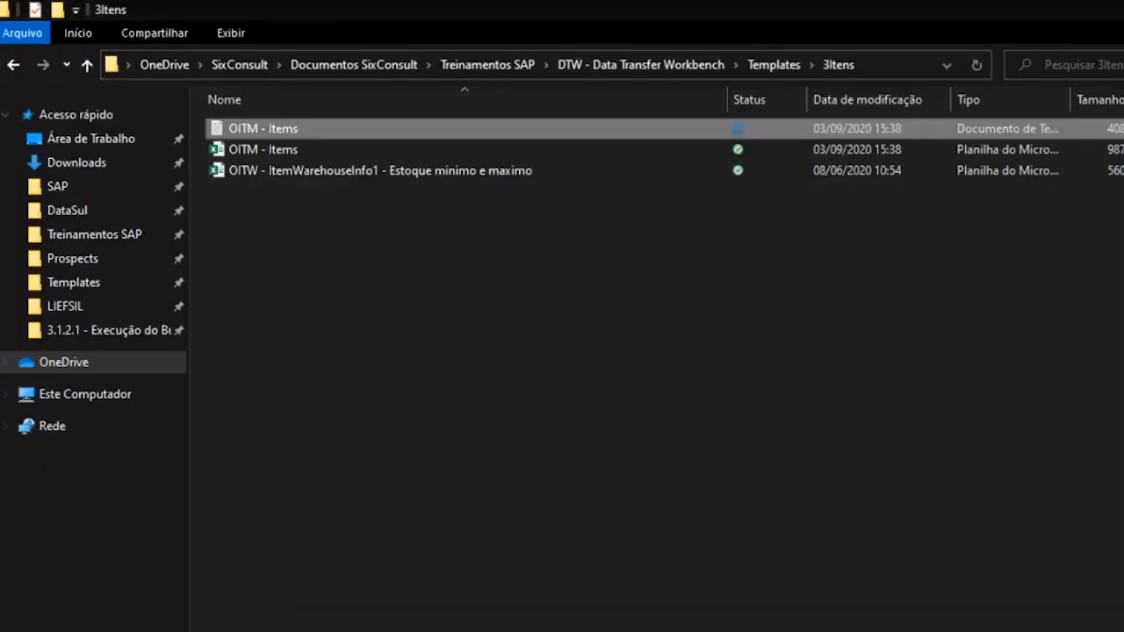
mouse_move(278, 134)
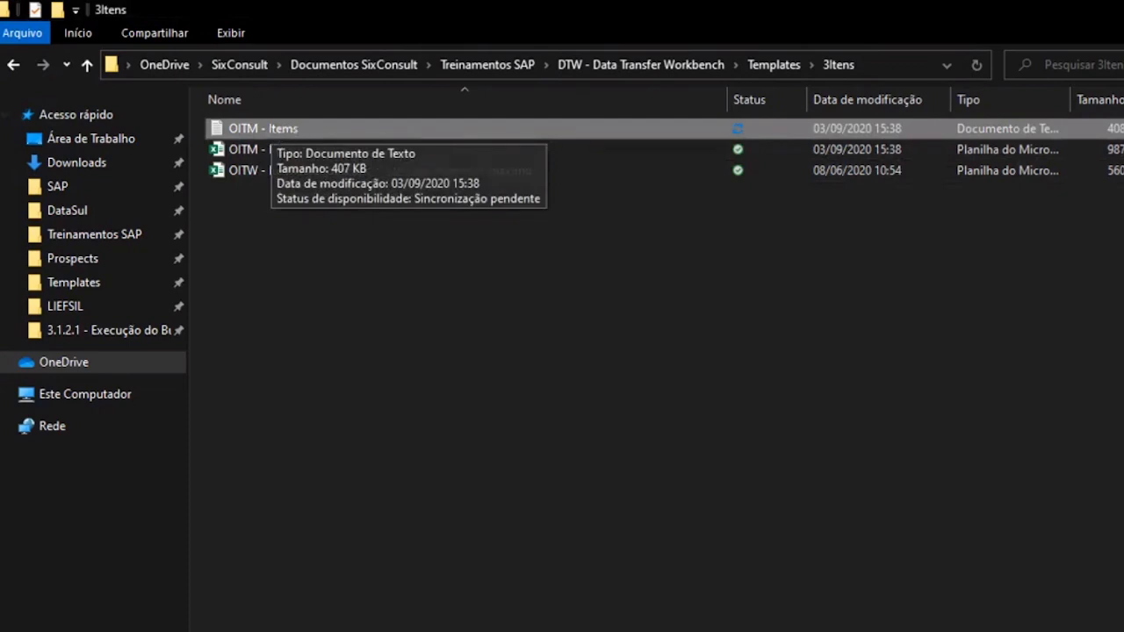
left_click(163, 627)
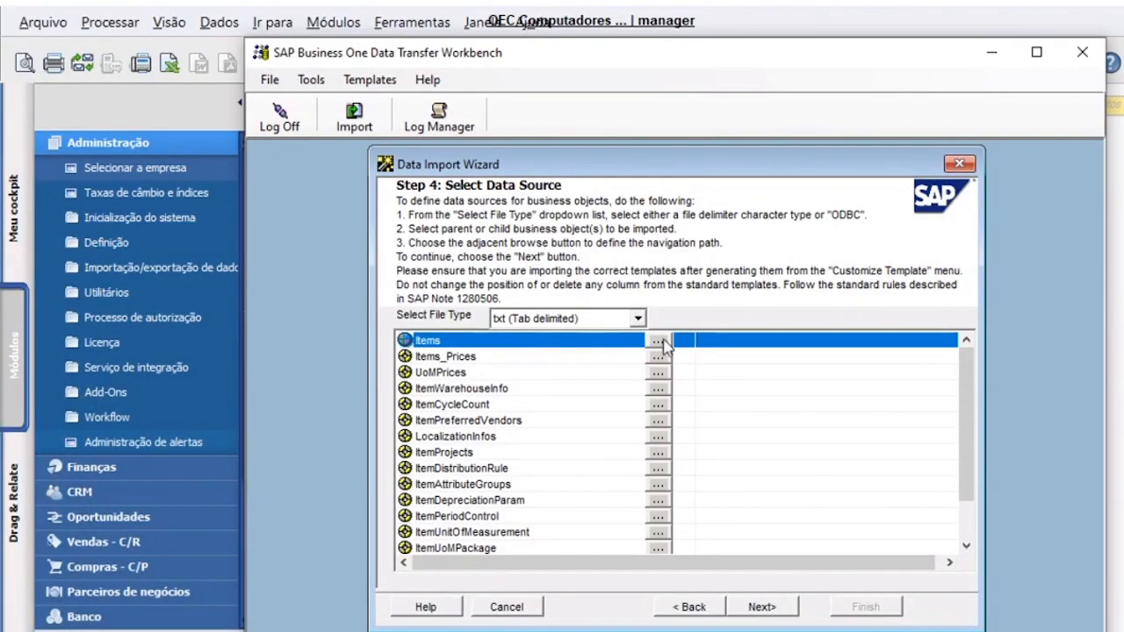
- Attach the tab-delimited OITM - Items file from Templates\3Itens and continue to field mapping
left_click(638, 320)
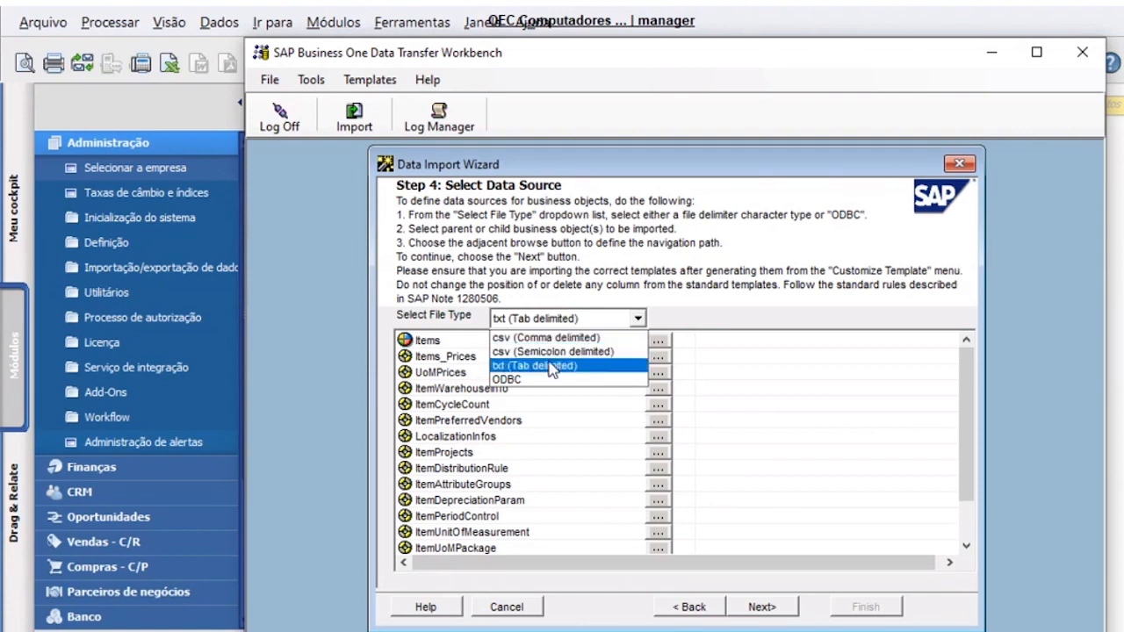
left_click(551, 366)
left_click(636, 318)
left_click(567, 366)
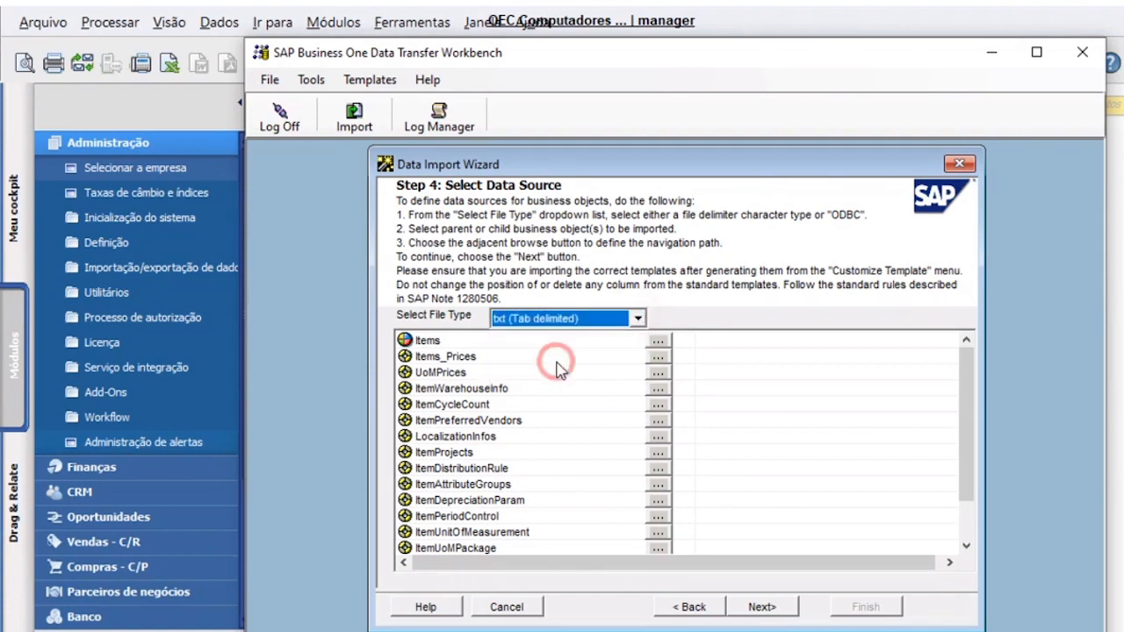
left_click(660, 342)
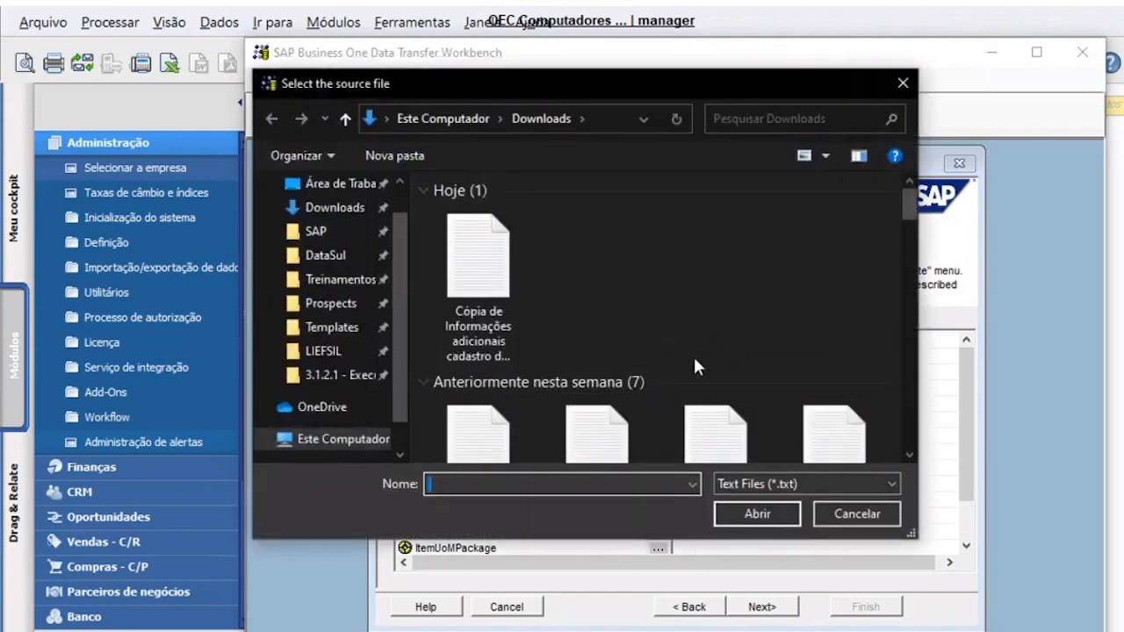
left_click(321, 332)
double_click(515, 256)
left_click(513, 211)
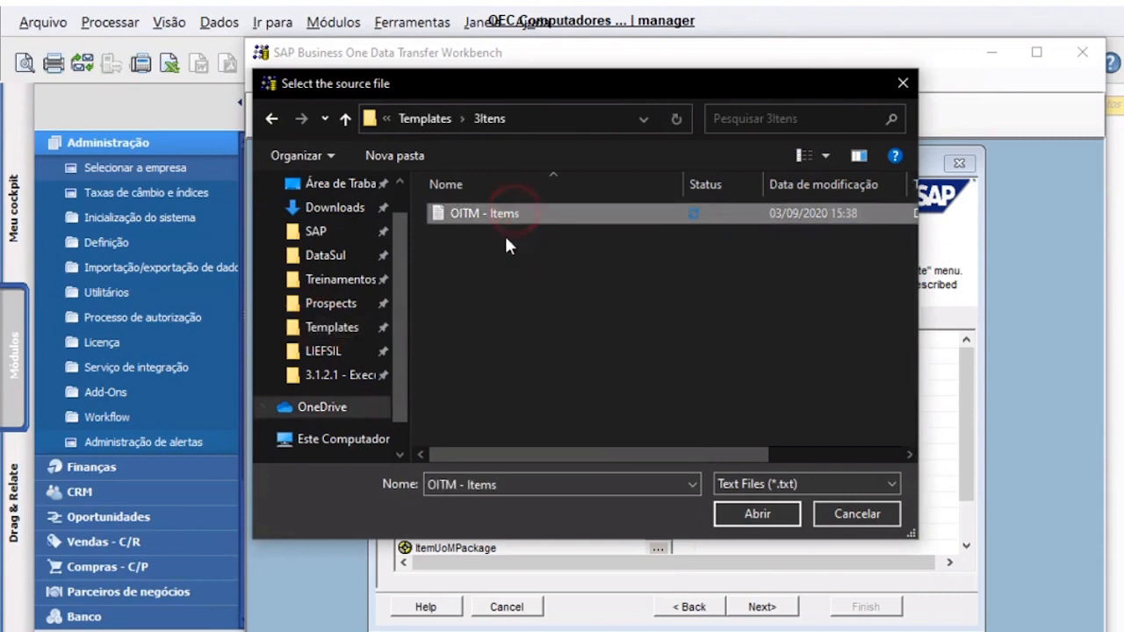
left_click(740, 514)
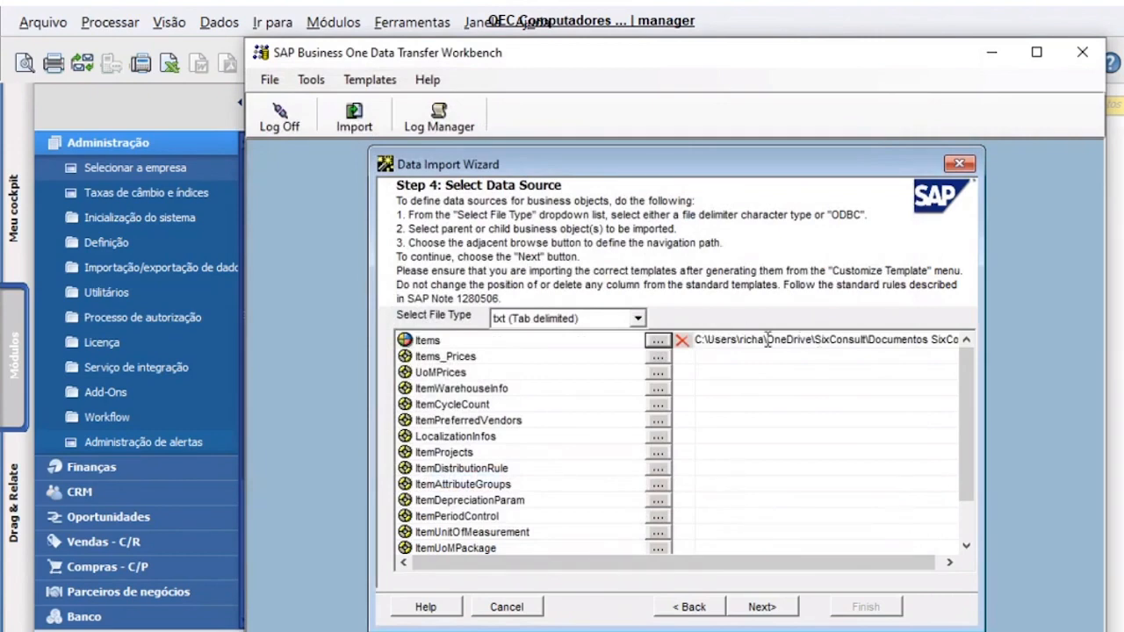
left_click(760, 608)
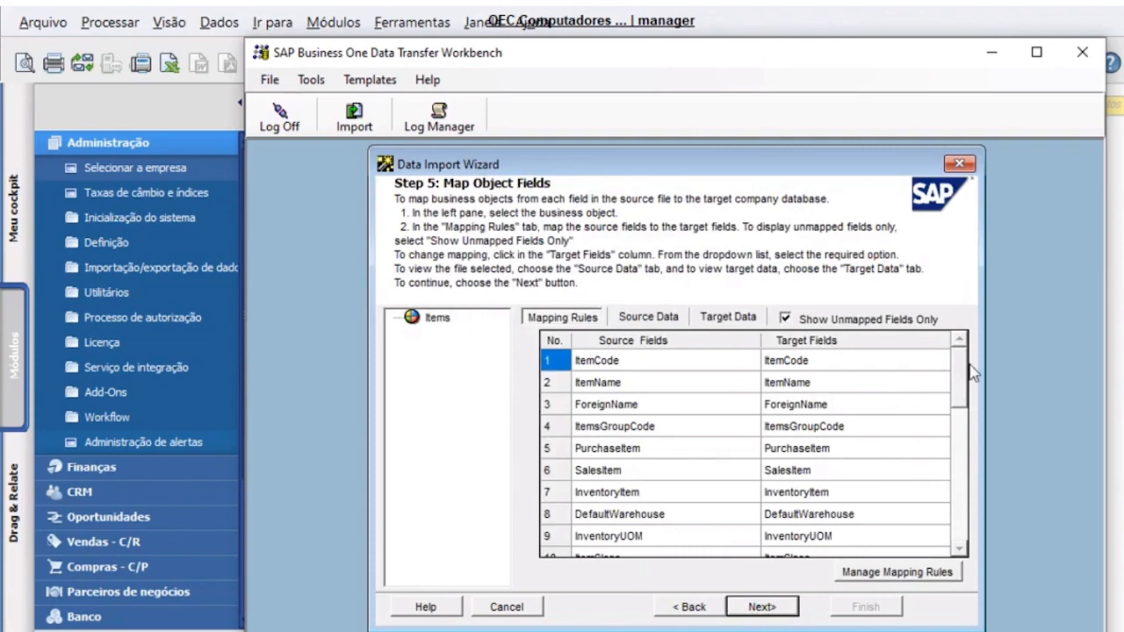
- Scroll through the Items Mapping Rules table, then move on to error handling
left_click_drag(956, 358, 969, 504)
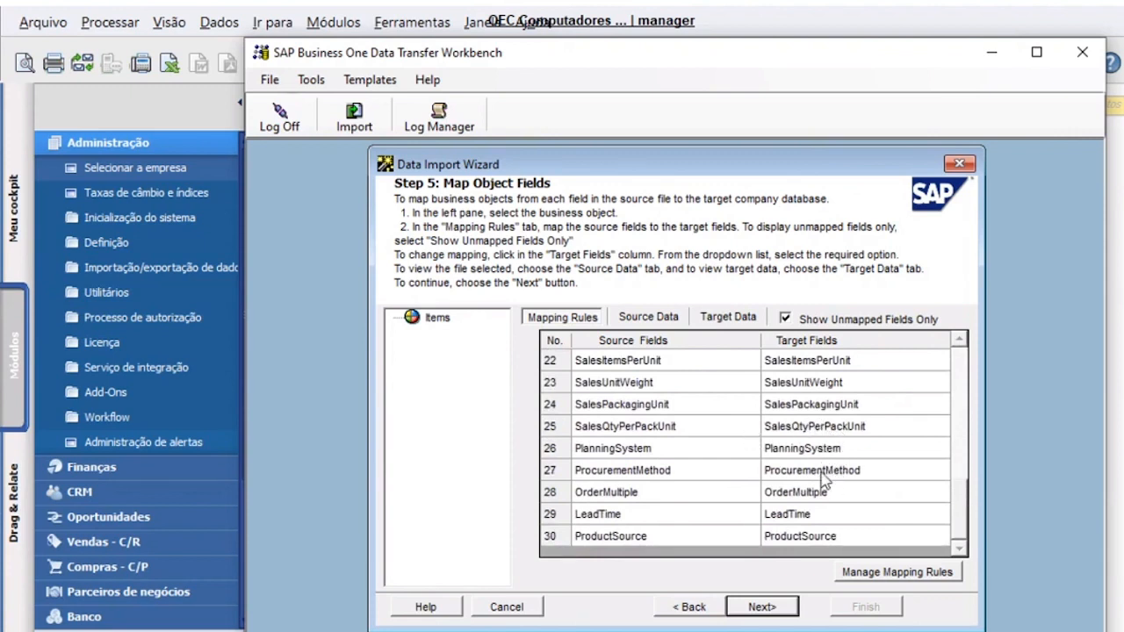
left_click_drag(956, 529, 979, 539)
left_click(951, 517)
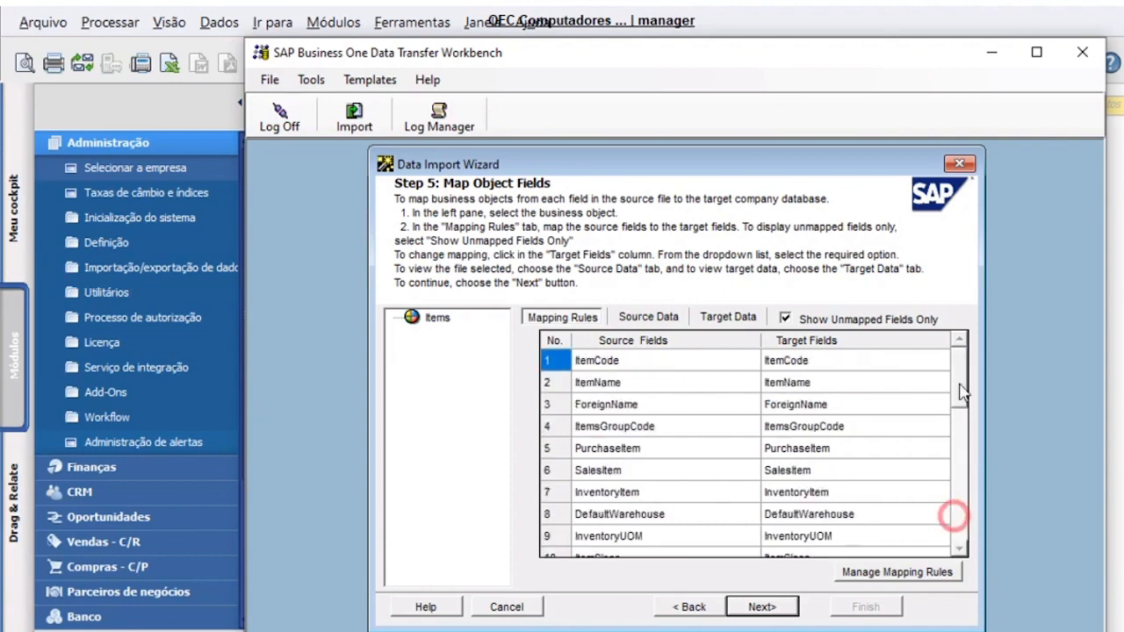
left_click(762, 617)
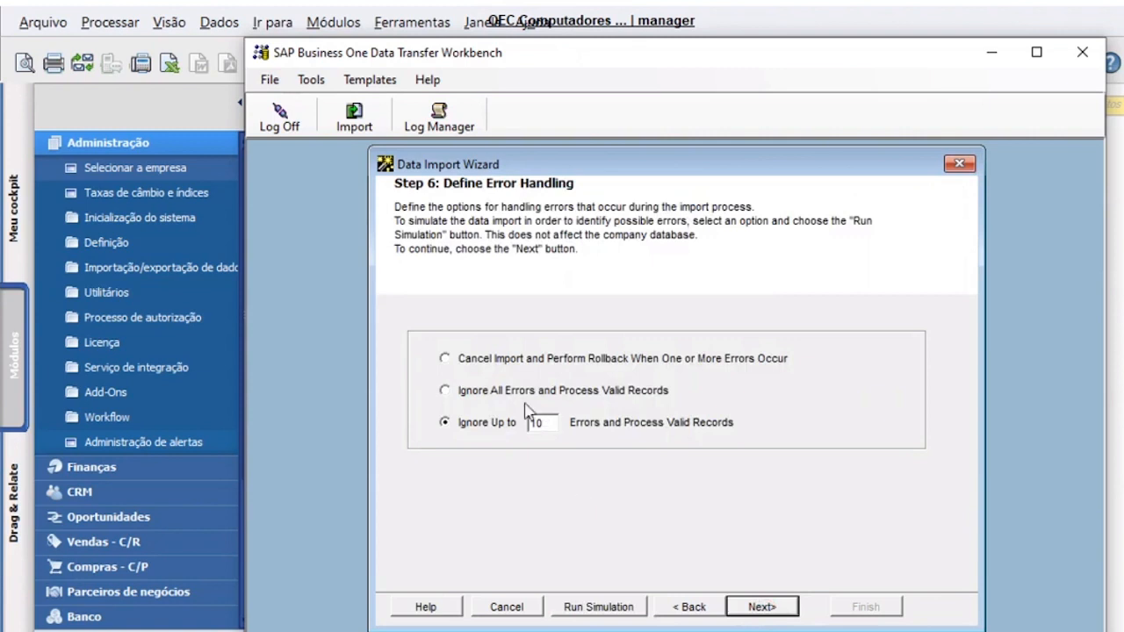
- Try the error options and a limit of 5, then settle on Ignore All Errors and Process Valid Records
left_click(445, 360)
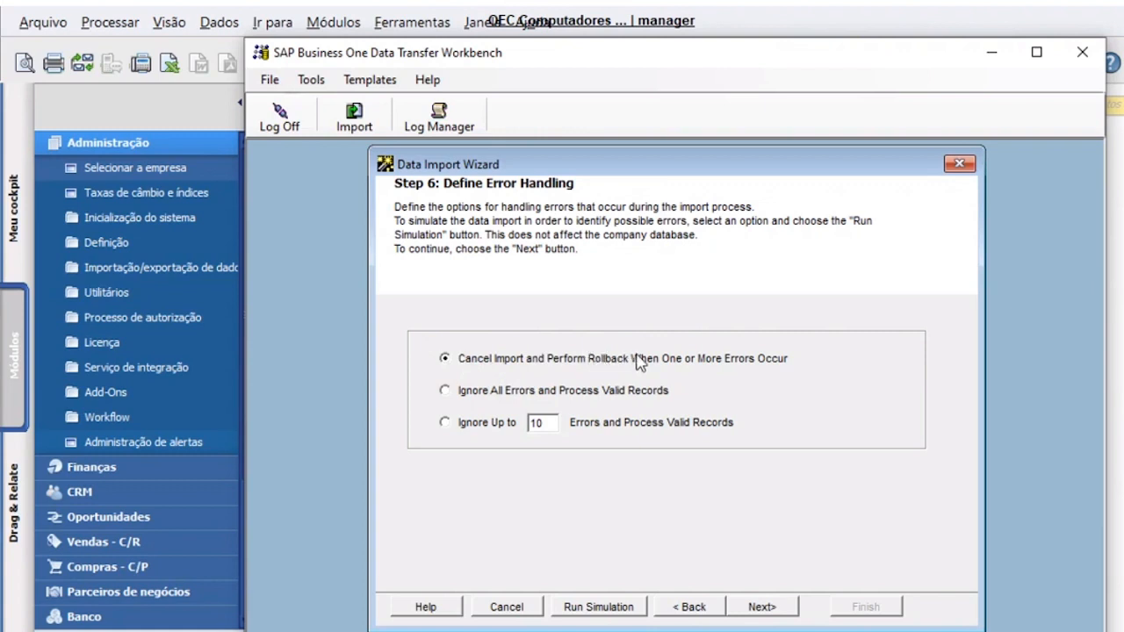
left_click(581, 391)
left_click(476, 421)
double_click(538, 422)
type("5")
left_click(545, 422)
left_click(543, 396)
left_click(603, 615)
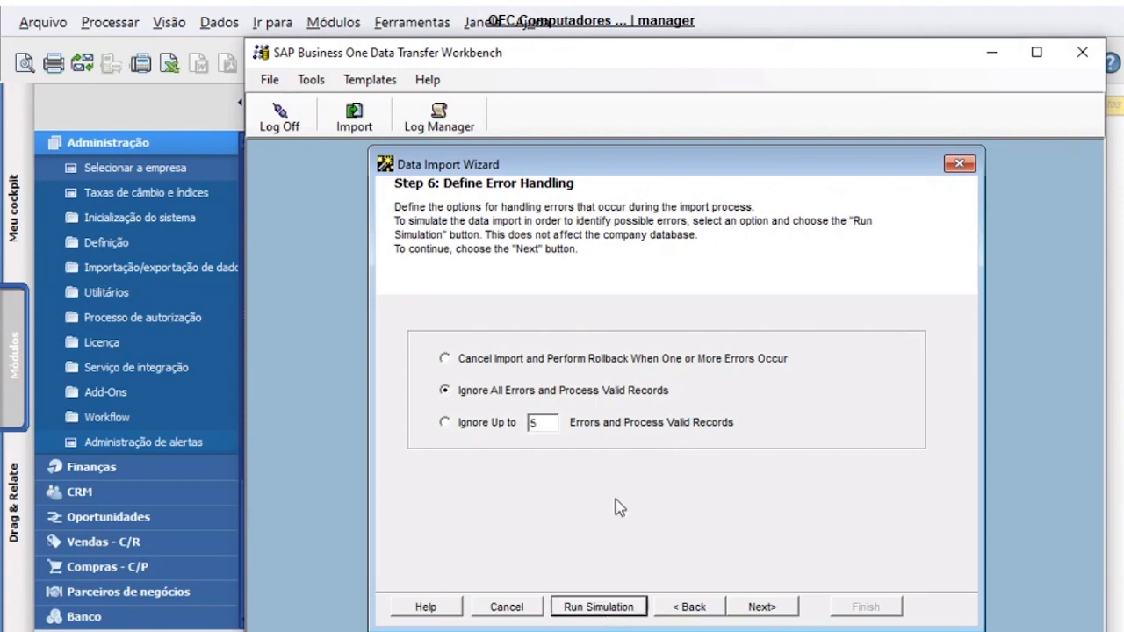
- Run the simulation and widen the log's Description column to read the PurchaseUnitWeight errors
left_click(595, 608)
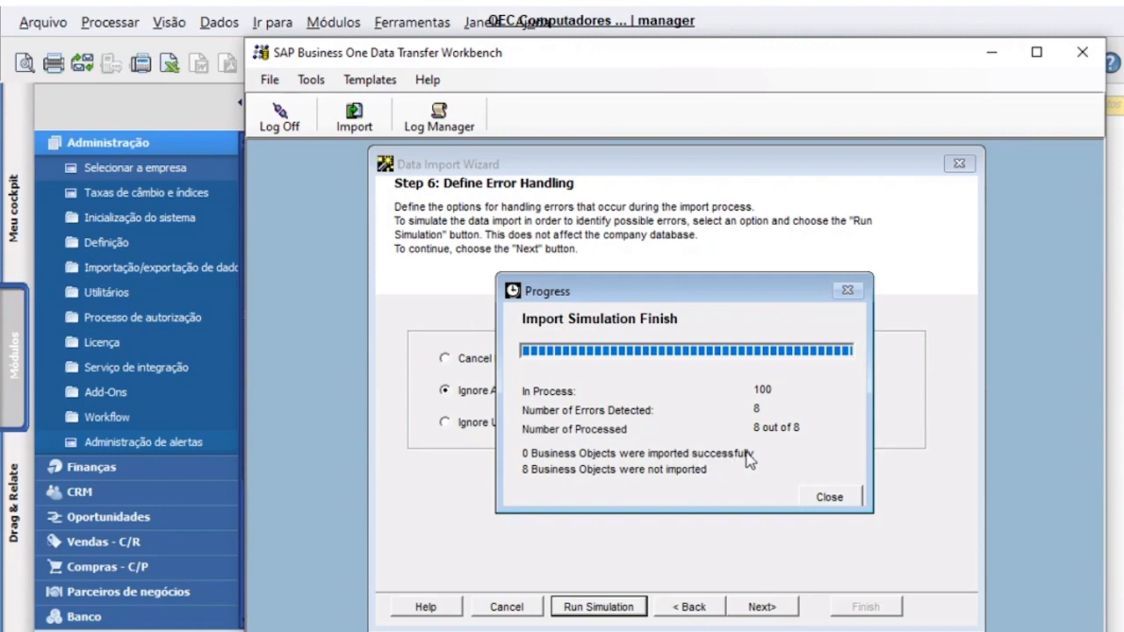
left_click(825, 498)
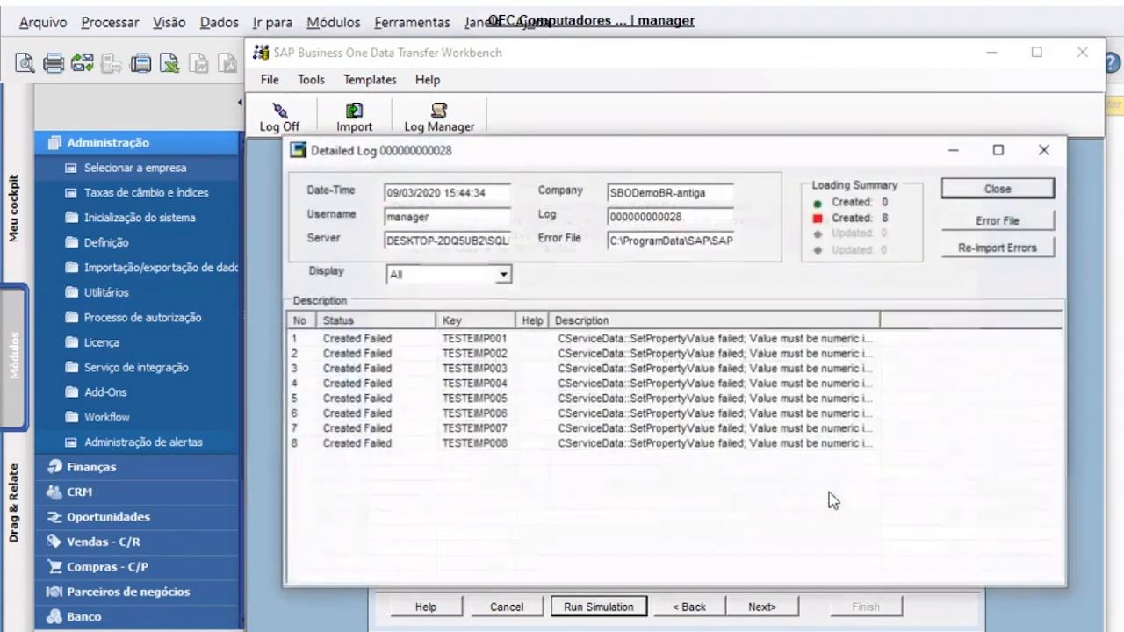
left_click_drag(879, 324, 1019, 321)
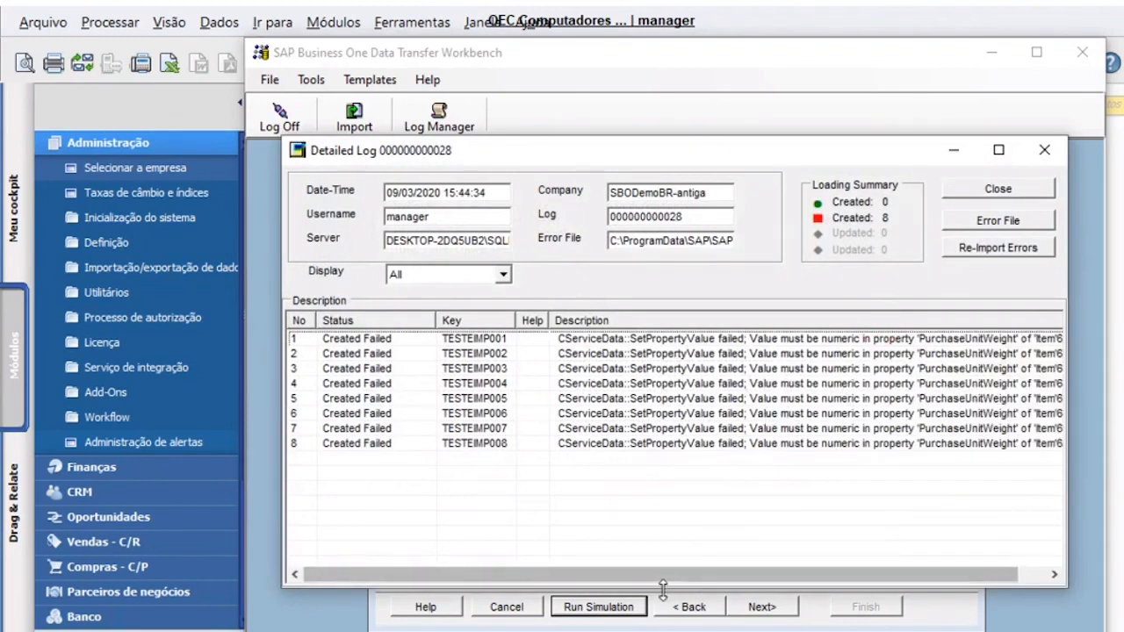
left_click_drag(655, 578, 680, 578)
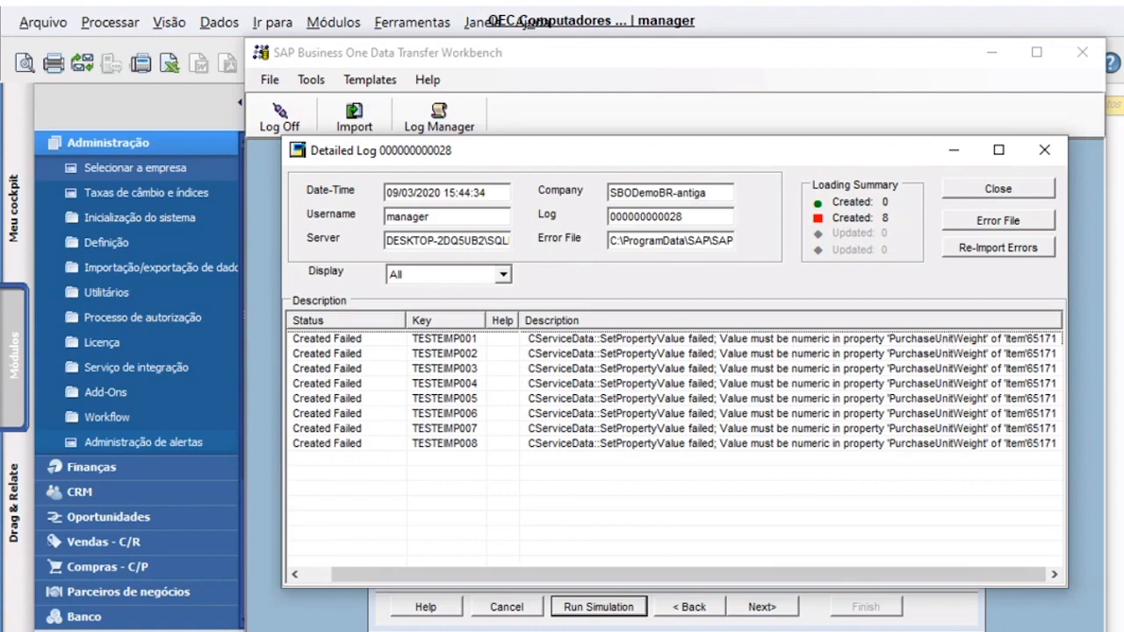
- Inspect the PurchaseUnitWeight values in the OITM - Items workbook against the error log
left_click(580, 605)
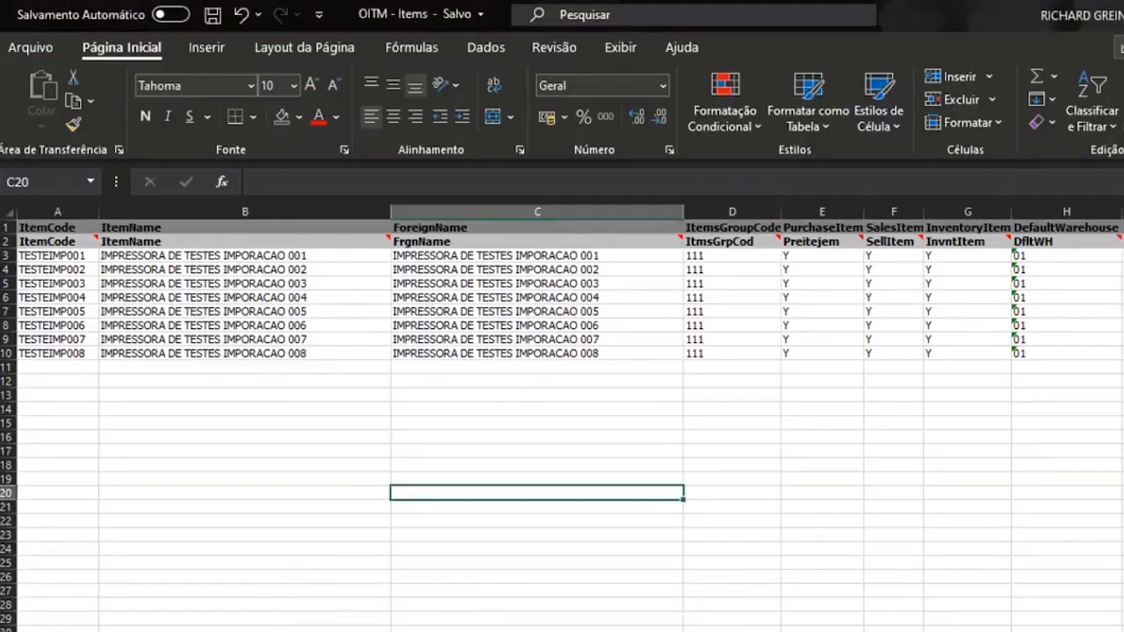
left_click(746, 456)
key("ctrl+Up")
key("Right")
key("Right")
key("Right")
key("Right")
key("Right")
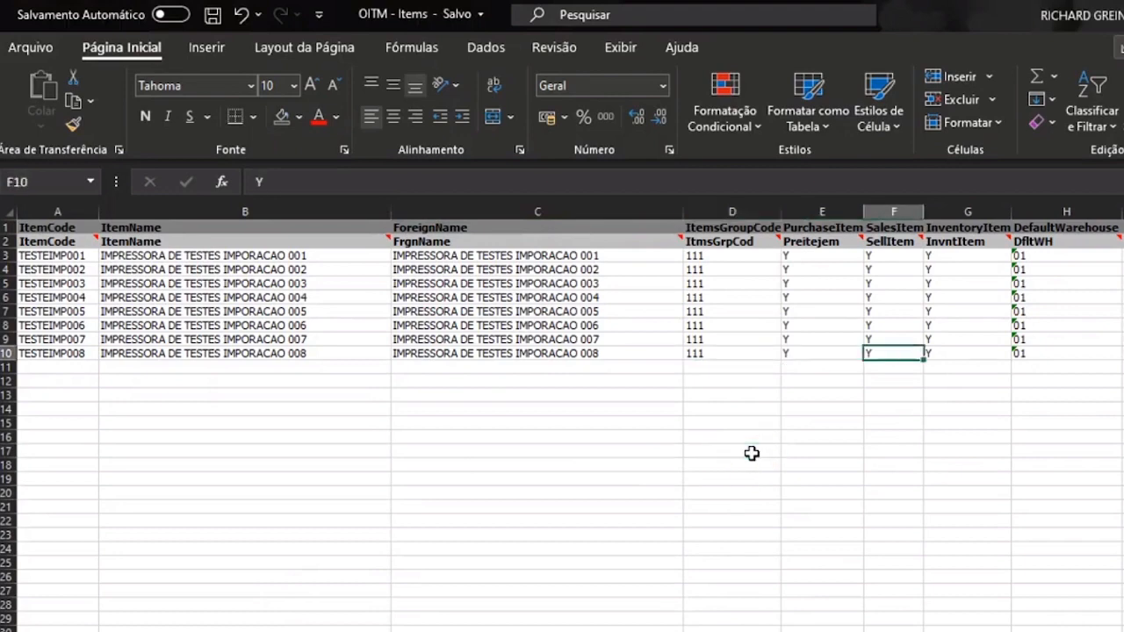
key("Right")
key("Right")
key("Right")
key("Right")
key("Right")
key("Right")
key("Right")
key("Right")
key("Right")
key("Right")
key("Right")
key("Right")
key("Right")
key("Right")
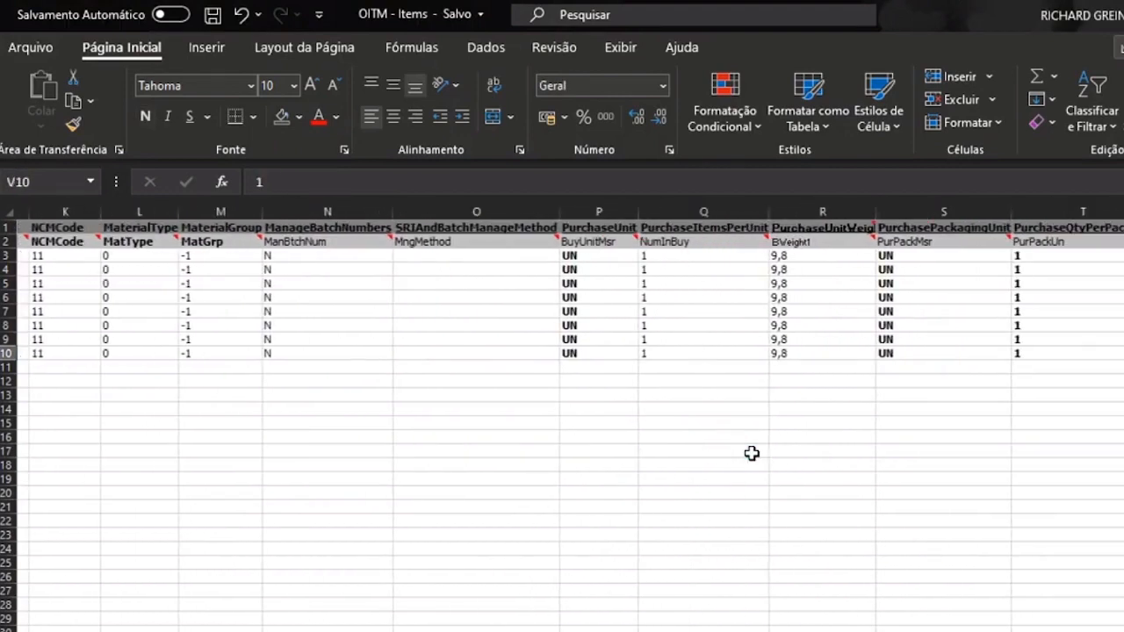
left_click(569, 340)
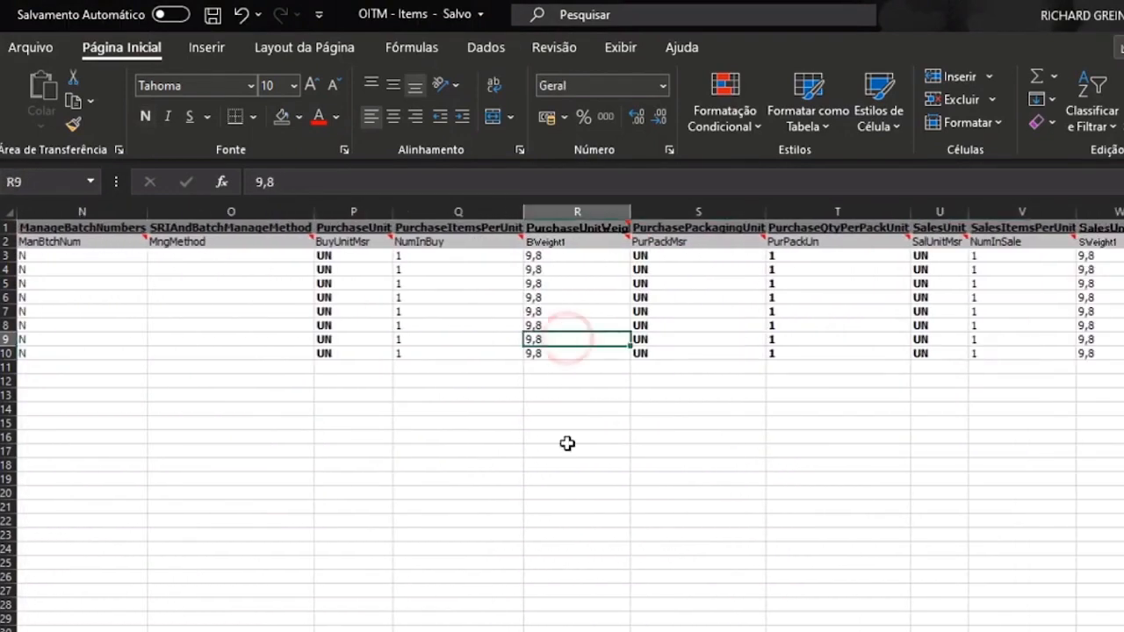
key("ctrl+Up")
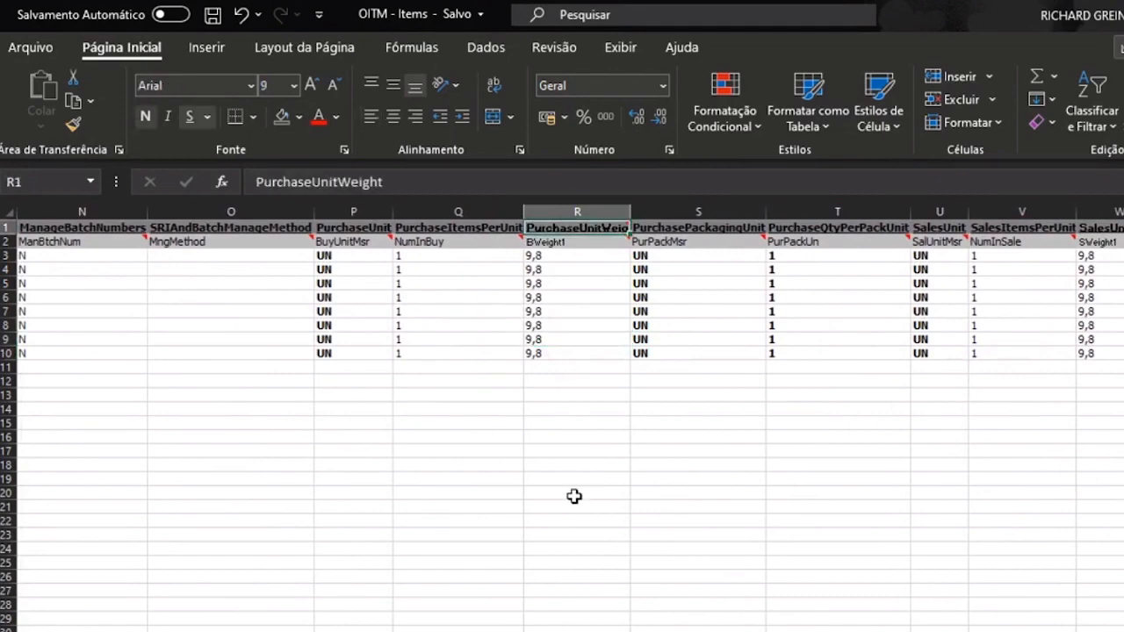
key("alt+Tab")
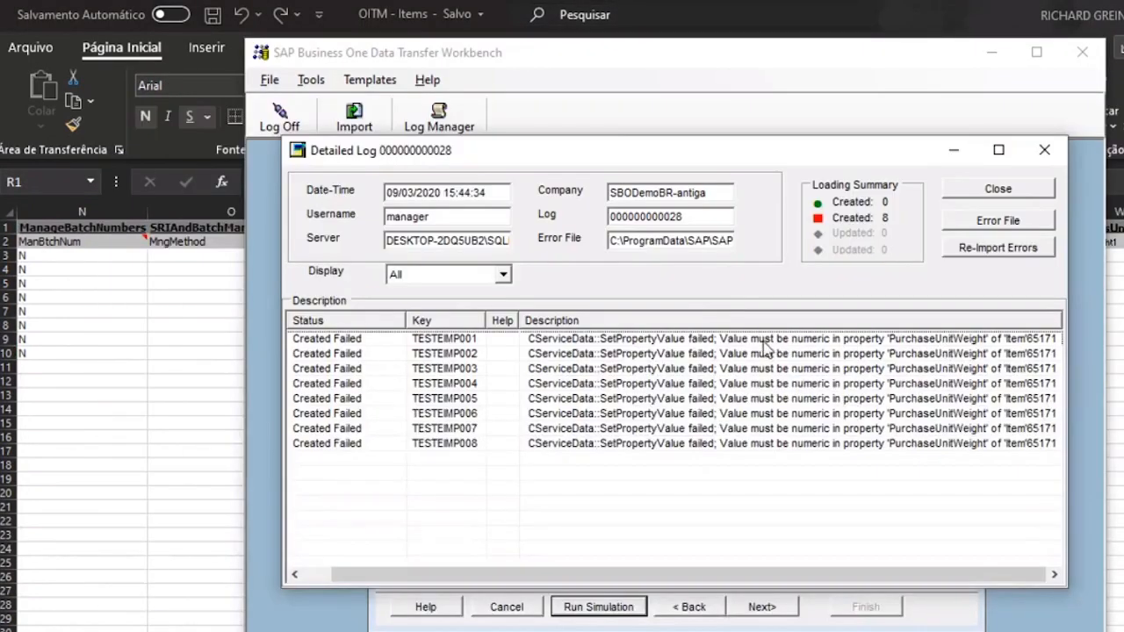
left_click(173, 339)
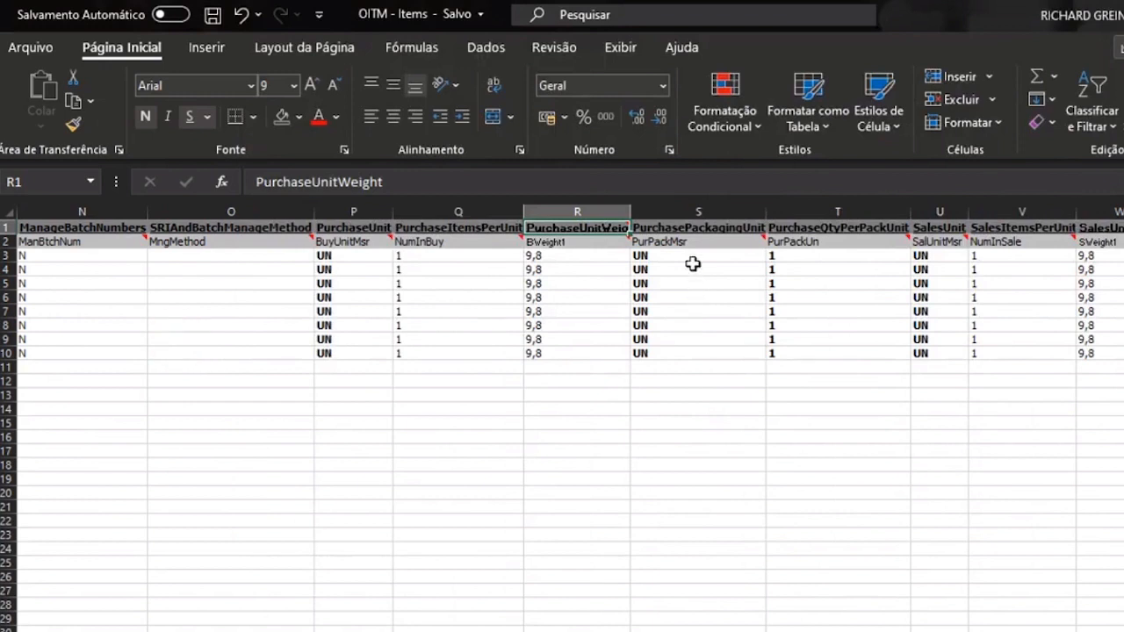
- Set R3:R10 to 9.8 and paste the same values into SalesUnitWeight at W3
left_click(559, 256)
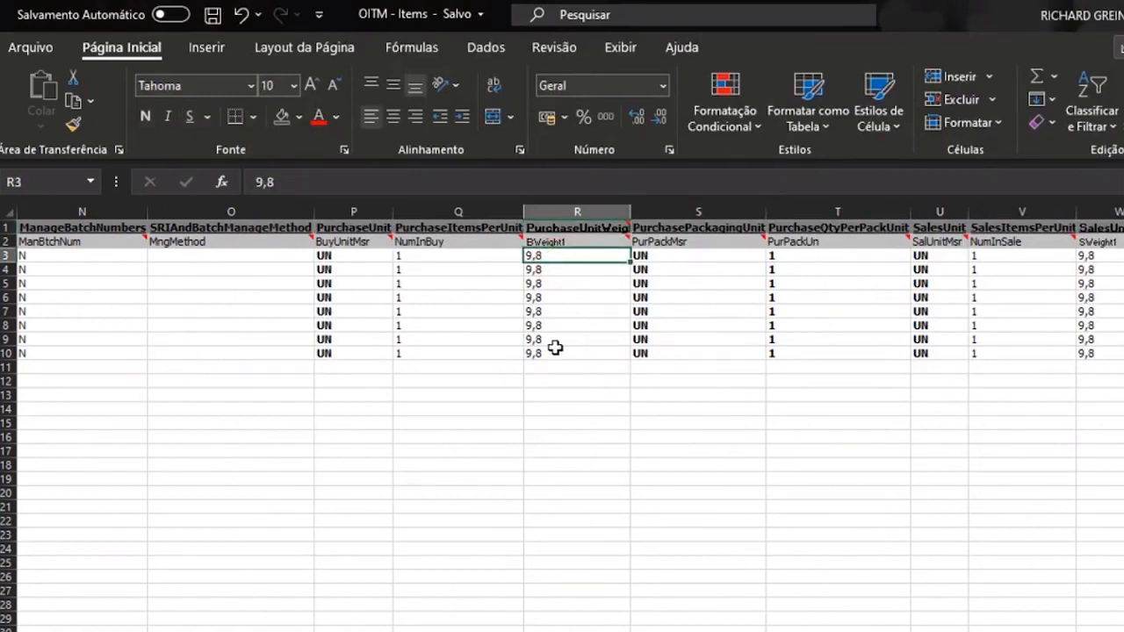
type("9")
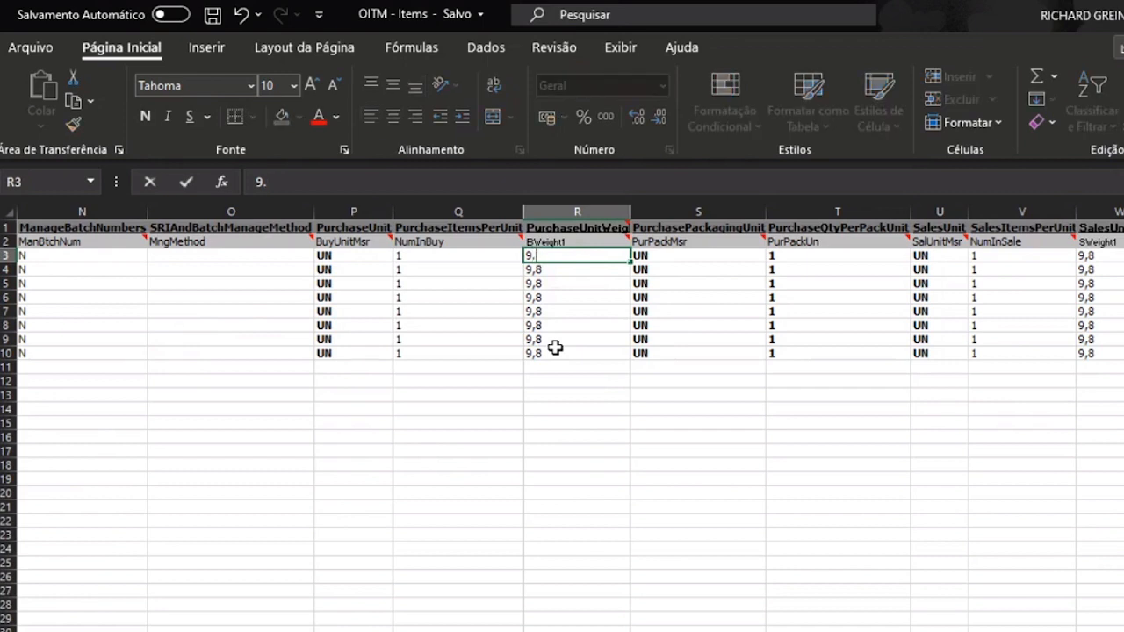
type(".8")
key("Return")
key("ctrl+c")
key("Down")
key("ctrl+shift+Down")
key("Return")
key("Up")
key("Up")
key("ctrl+shift+Down")
key("ctrl+c")
key("Right")
key("Right")
key("Right")
key("Right")
key("Right")
key("ctrl+v")
key("Right")
key("Right")
key("Right")
key("Right")
key("Right")
key("Right")
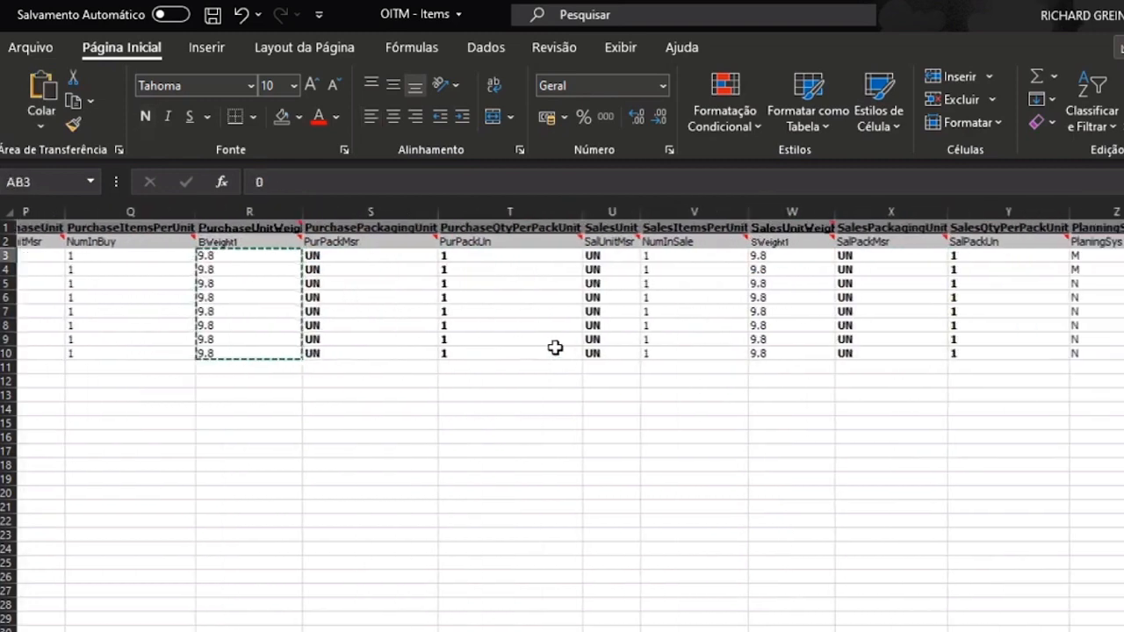
key("Right")
key("Right")
key("Right")
key("Left")
key("Left")
key("Left")
key("Left")
key("Left")
key("Left")
key("Left")
key("Left")
key("Left")
key("Left")
key("Left")
key("Left")
key("Left")
key("Left")
key("Left")
key("Left")
key("Left")
key("Left")
key("Left")
key("Left")
key("Left")
key("Left")
key("Left")
key("Left")
key("Left")
key("Left")
key("Left")
key("Left")
key("Left")
key("Left")
key("Left")
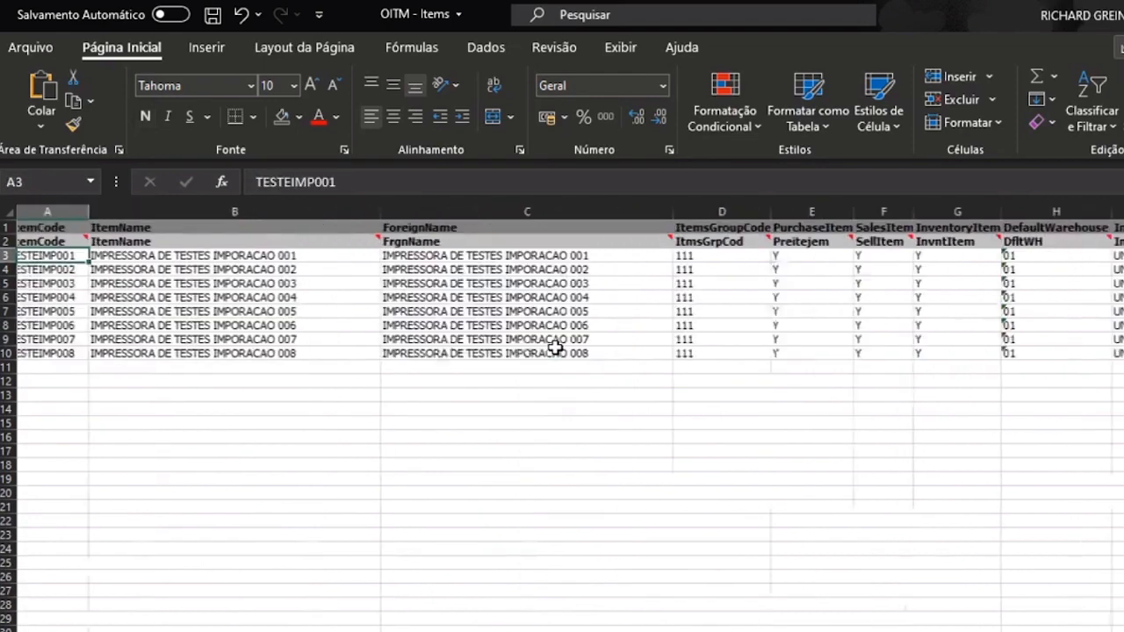
- Save the corrected OITM - Items workbook
scroll(554, 349, "right", 2)
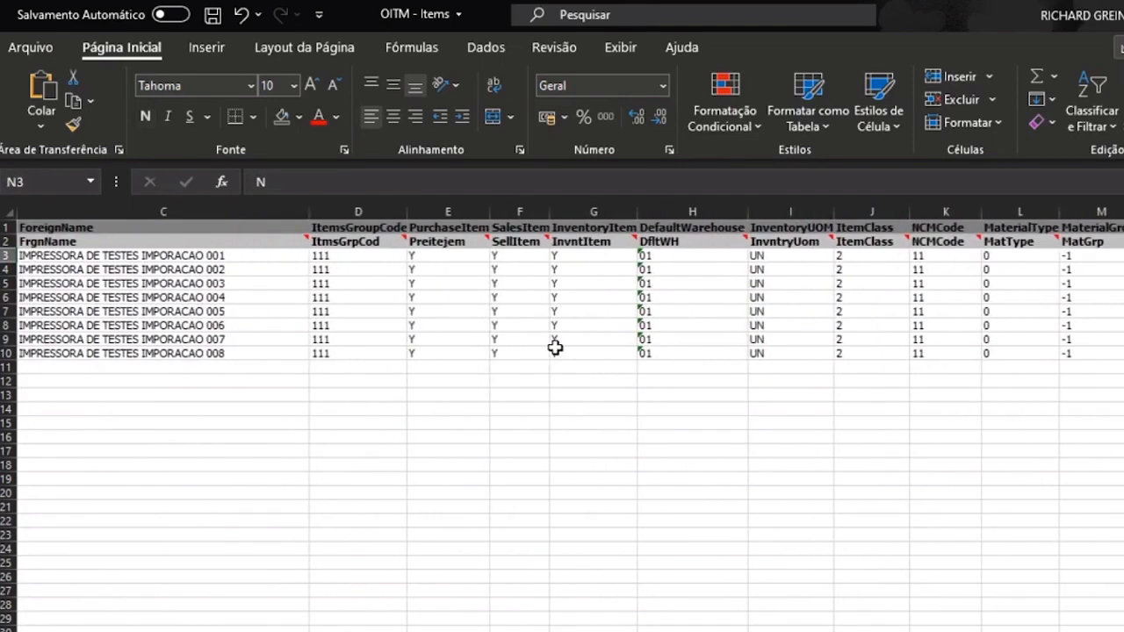
left_click(526, 478)
left_click(213, 14)
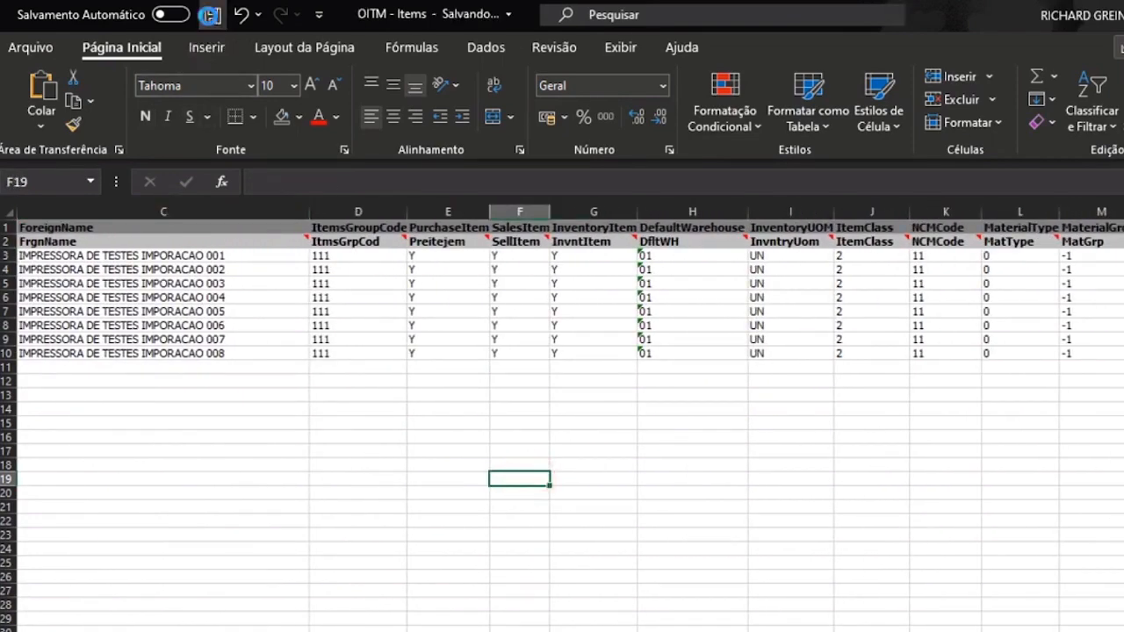
left_click(288, 590)
key("alt+Tab")
- Select the OITM - Items text file in 3Itens to confirm its 15:45 update
left_click(446, 572)
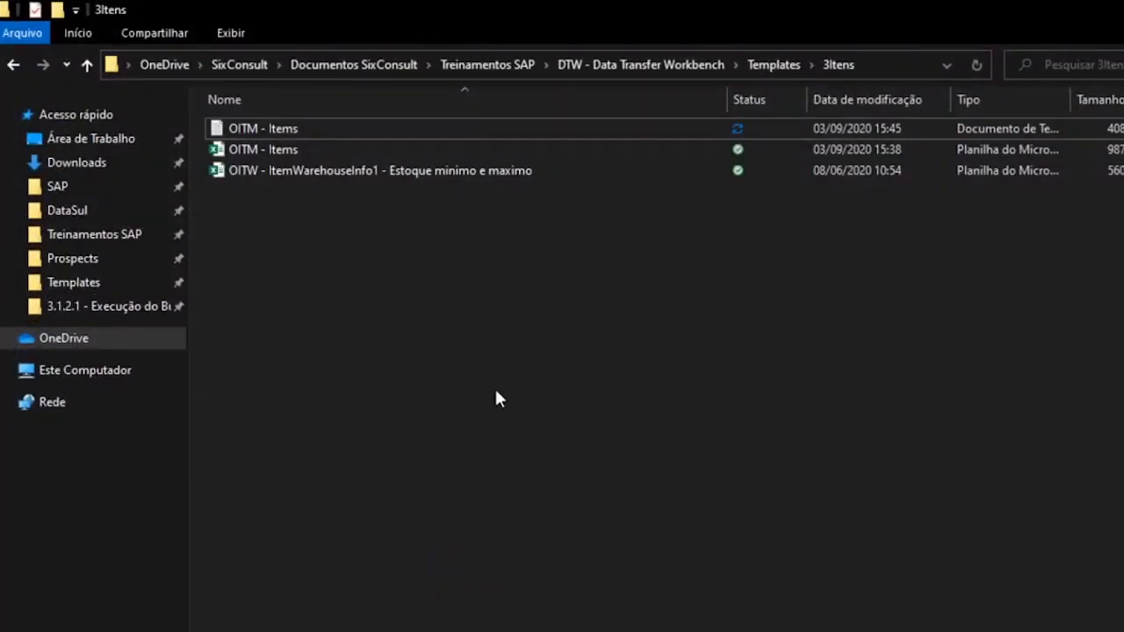
left_click(467, 132)
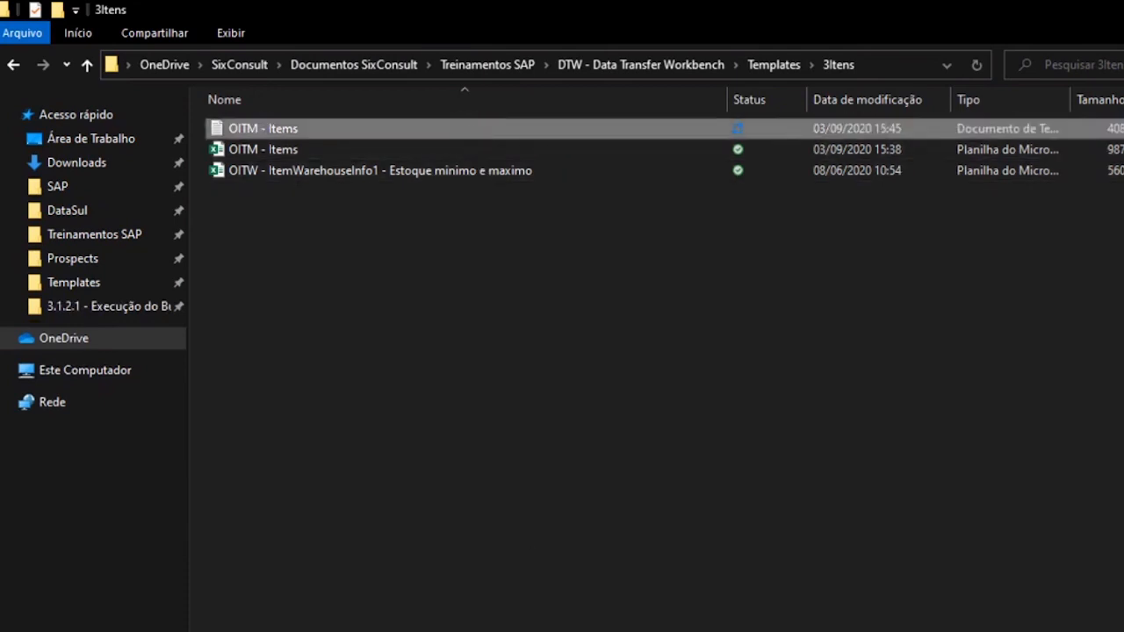
key("alt+Tab")
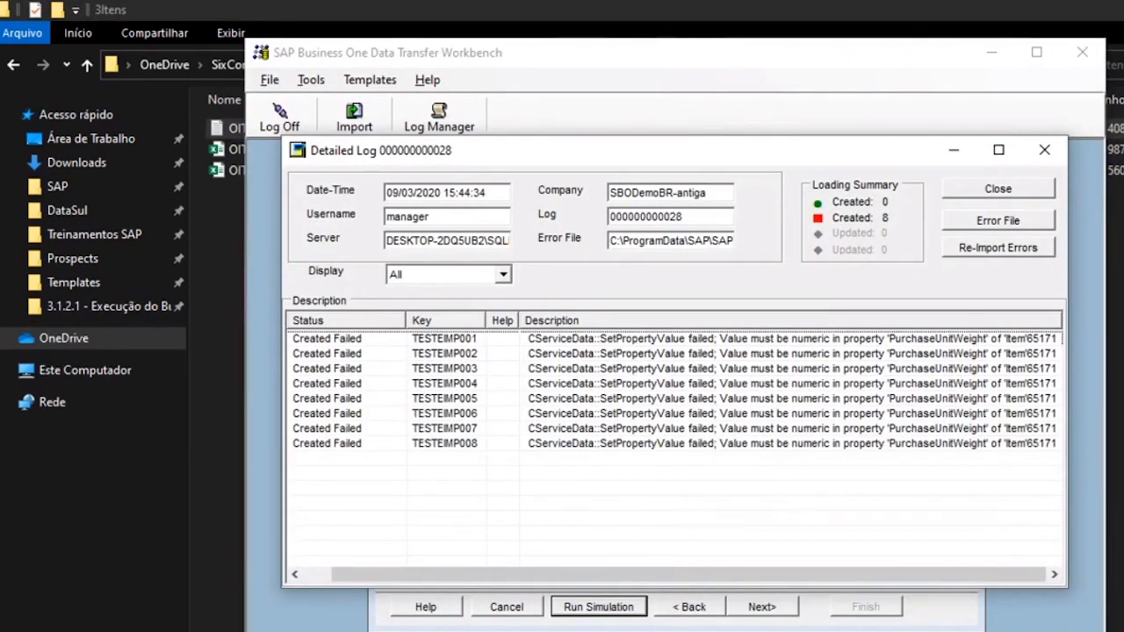
- Rerun the simulation, creating all 8 items with 0 errors, then return to Excel
key("alt+Tab")
key("alt+Tab")
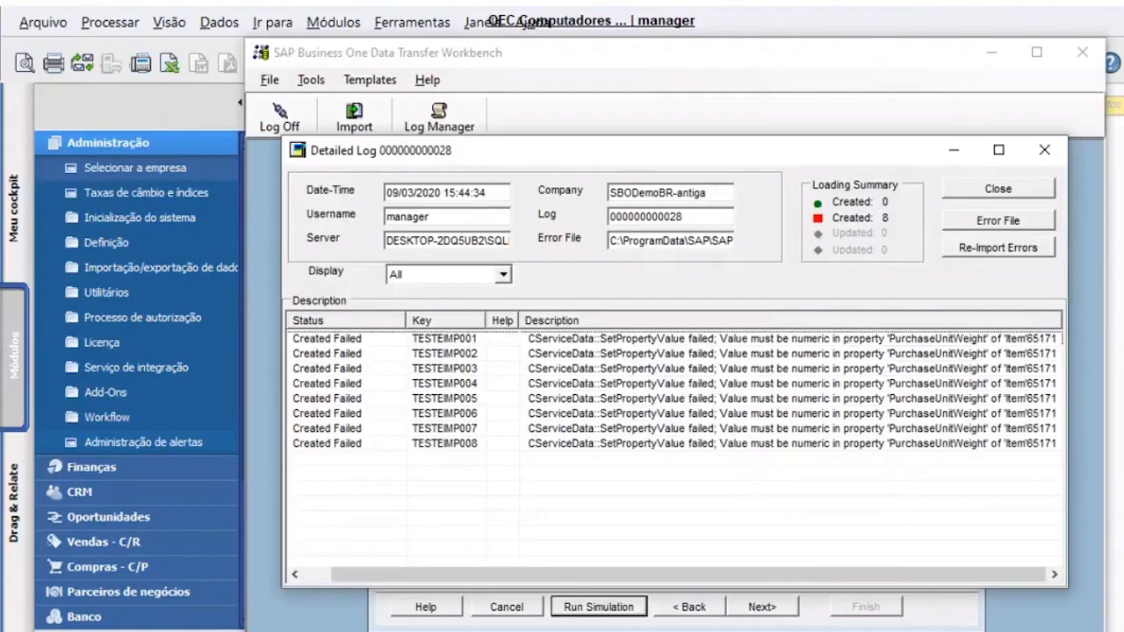
left_click(972, 195)
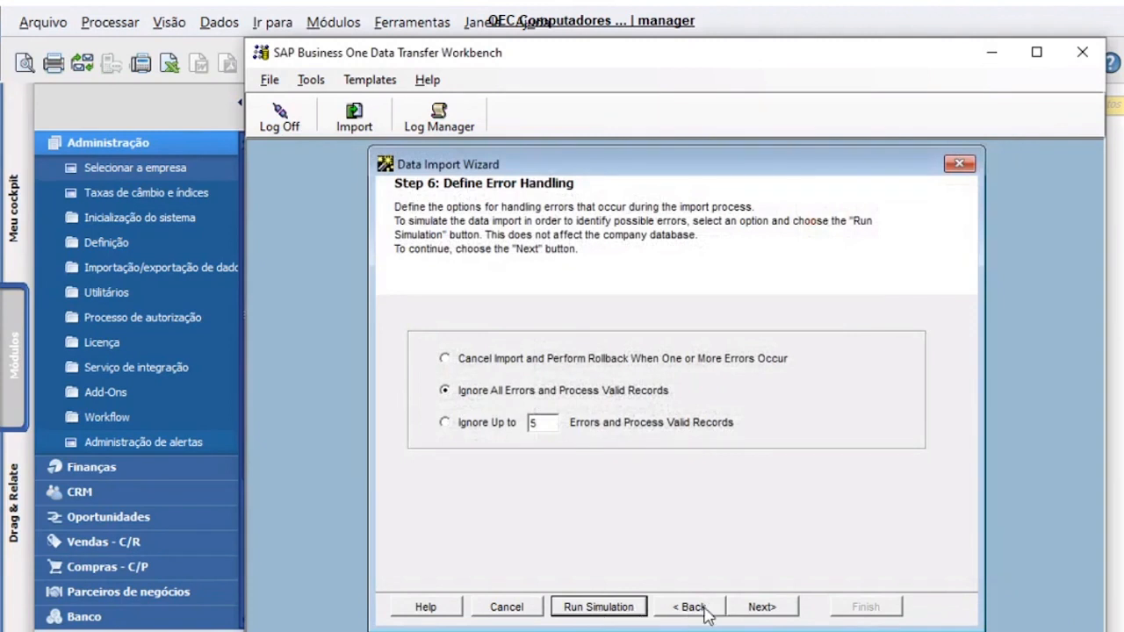
left_click(594, 610)
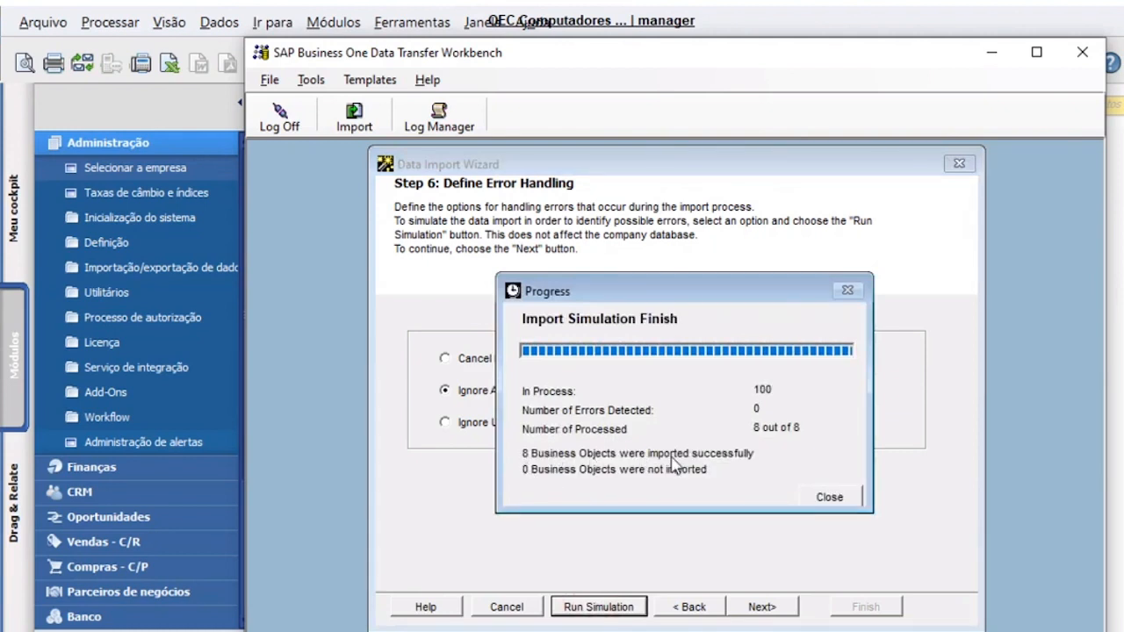
left_click(827, 498)
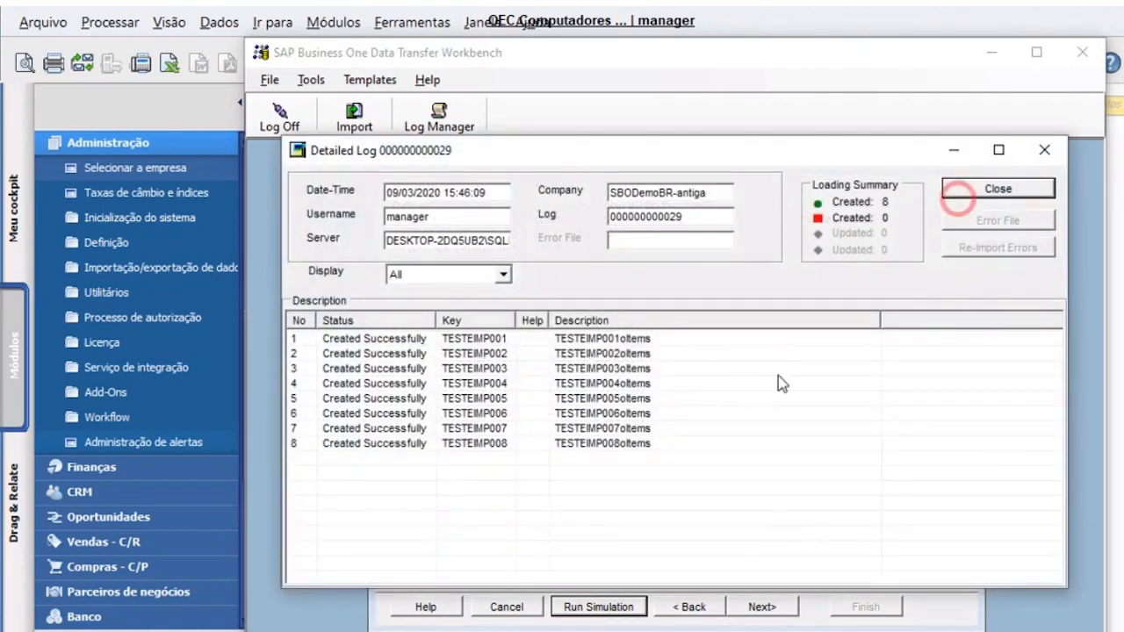
left_click(953, 193)
left_click(493, 630)
- Enter TESTE IMPORTACAO as the group code in D3 and fill it down into D4
left_click(580, 615)
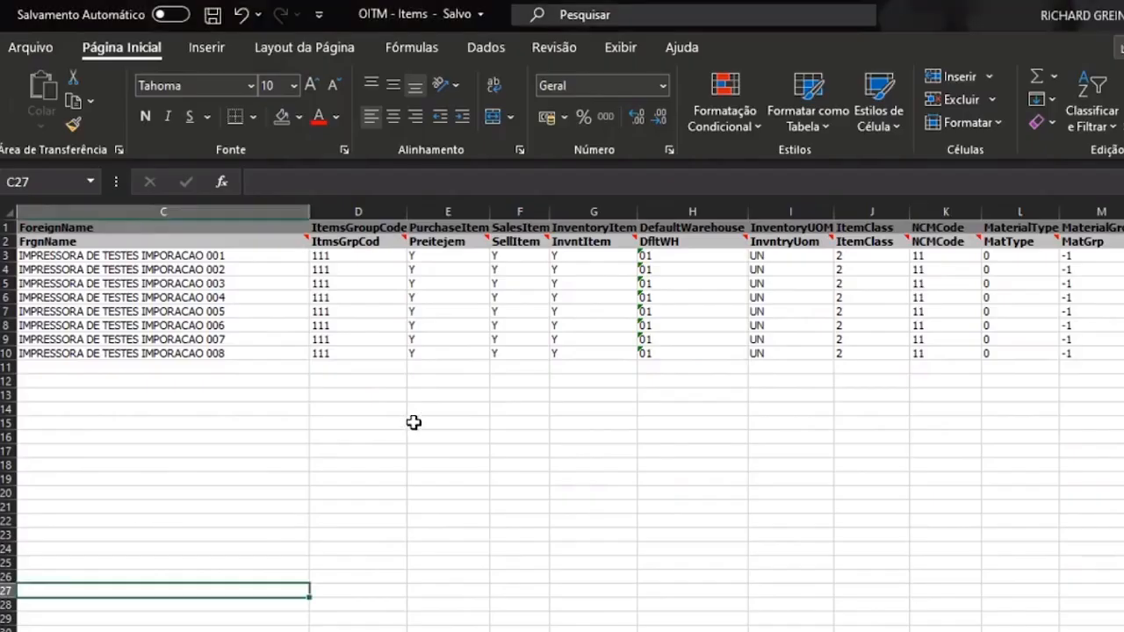
left_click(351, 212)
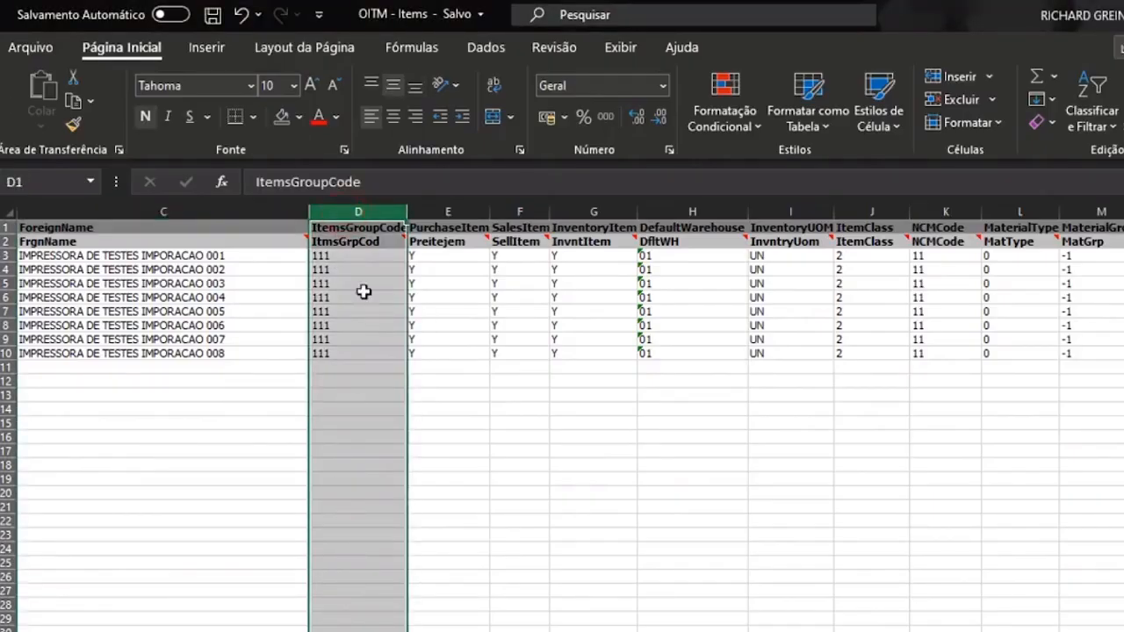
left_click(354, 254)
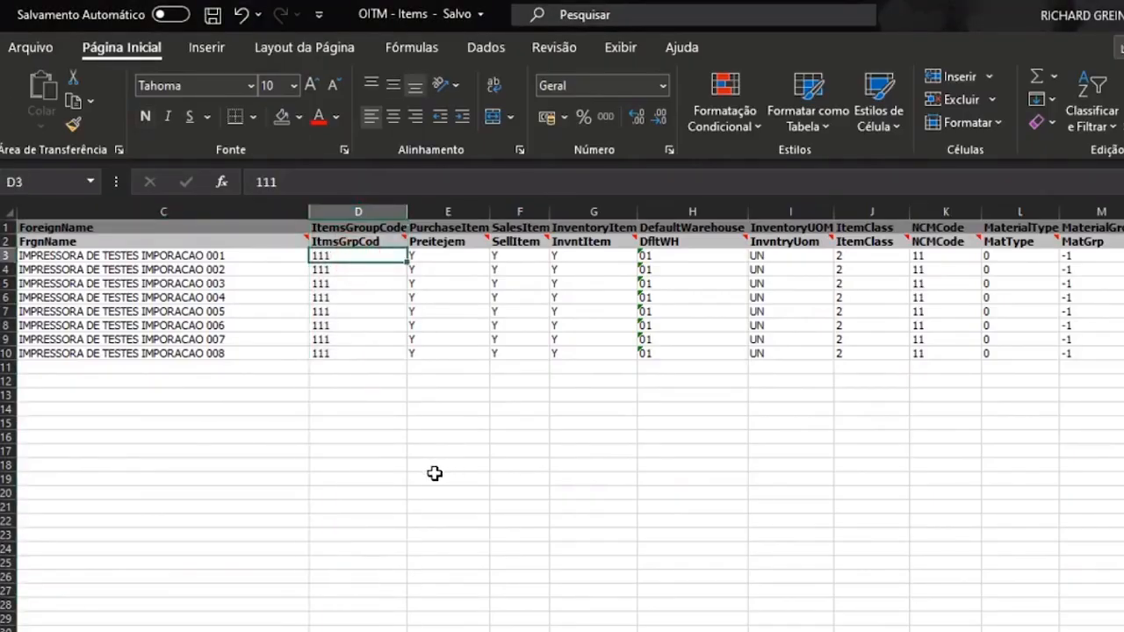
type("TESTE IMPORTACAO")
key("Return")
key("ctrl+d")
- Paste TESTE IMPORTACAO into D5:D10, save the template, and rerun the import simulation
key("ctrl+c")
key("Down")
key("ctrl+shift+Down")
key("Return")
left_click(434, 473)
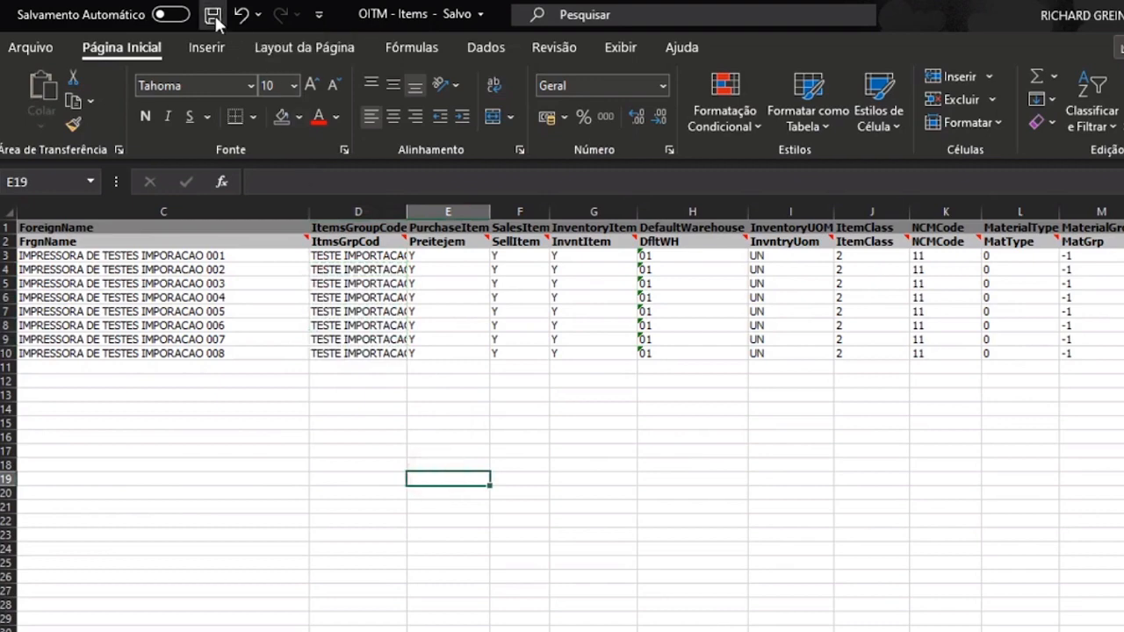
left_click(475, 551)
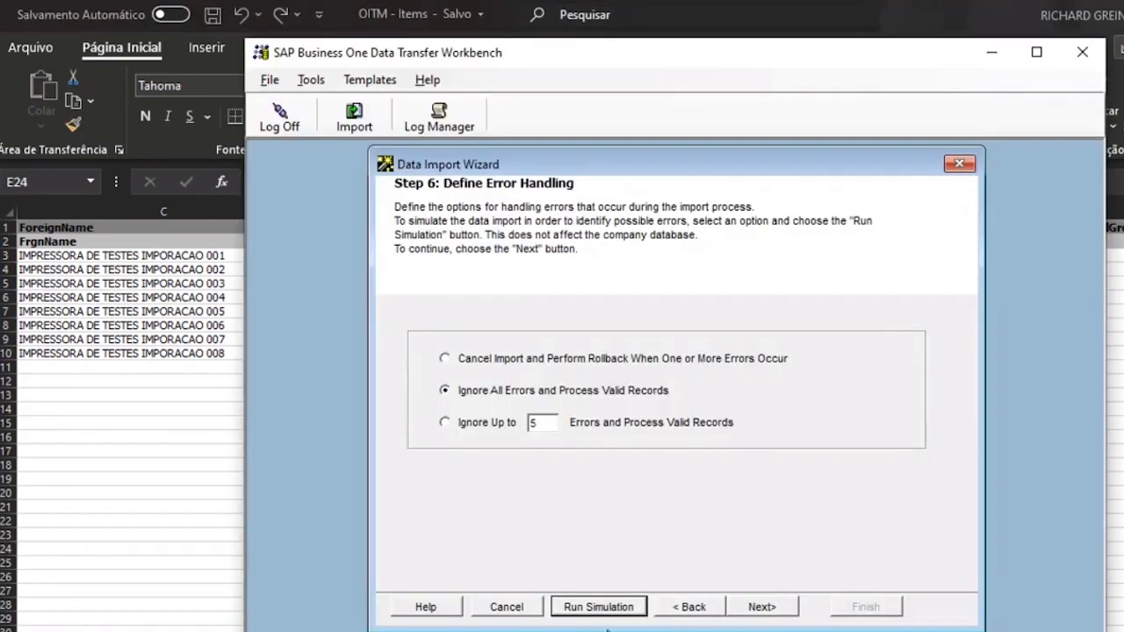
left_click(604, 607)
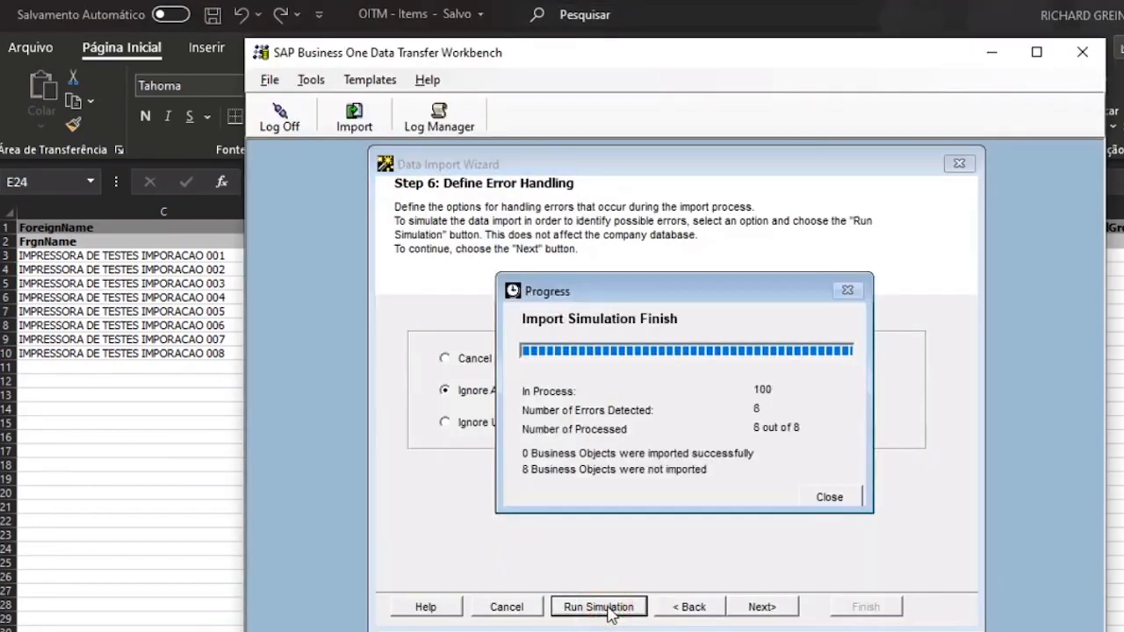
- Review the detailed log showing all eight items failing on ItemsGroupCode, then close it
left_click(819, 494)
double_click(943, 318)
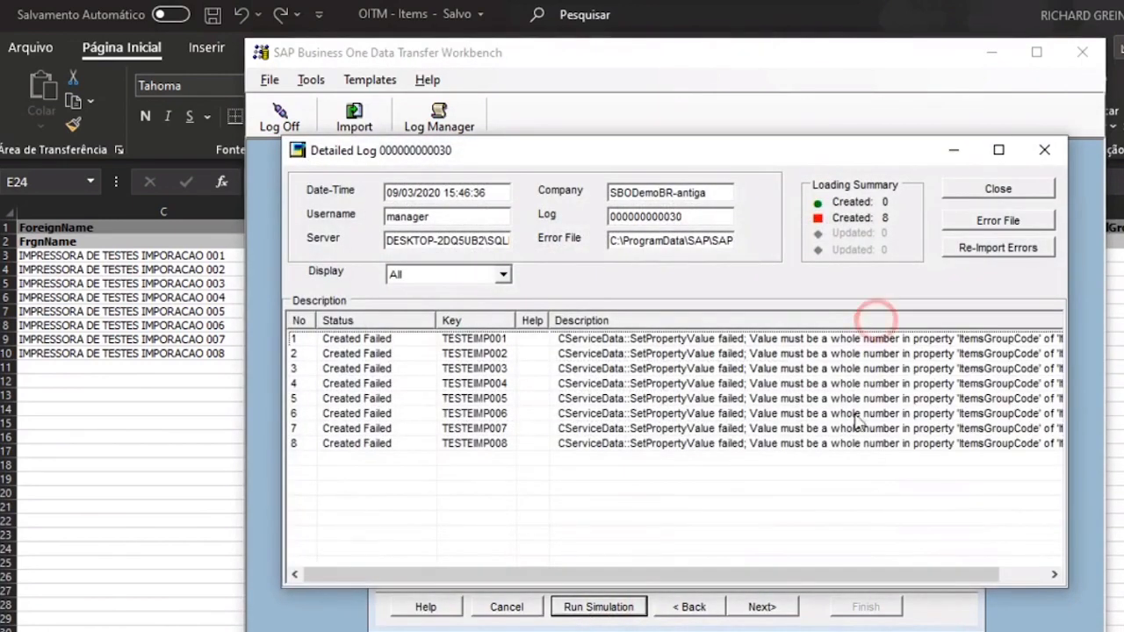
left_click_drag(790, 579, 843, 581)
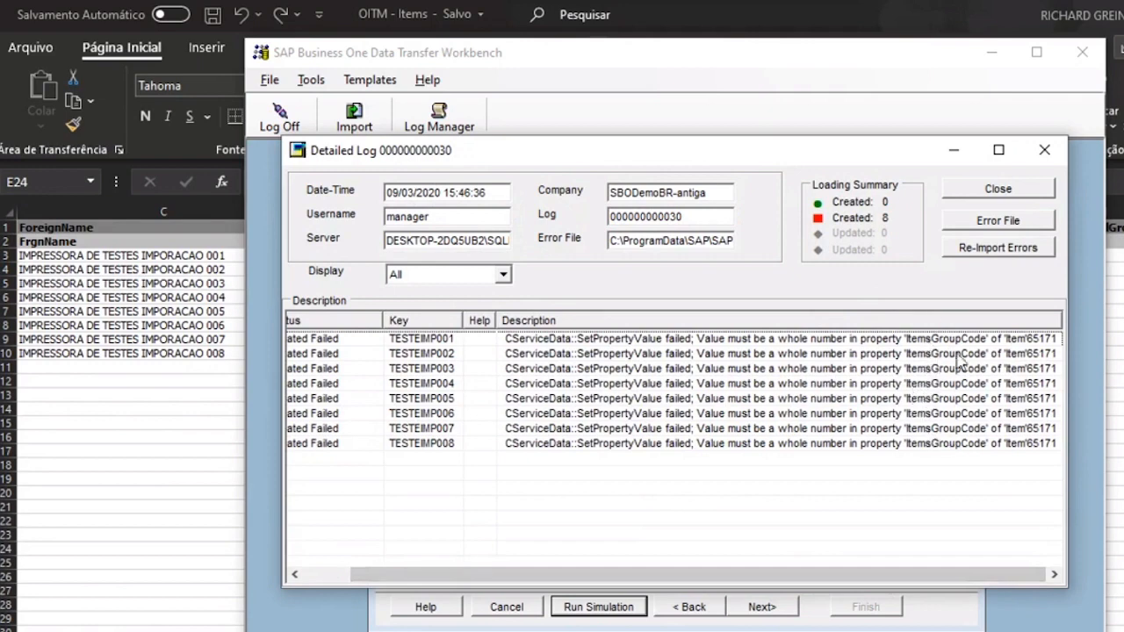
left_click(979, 187)
- Undo the Excel edits so D3:D10 show 111 again, then return to the wizard
left_click(115, 462)
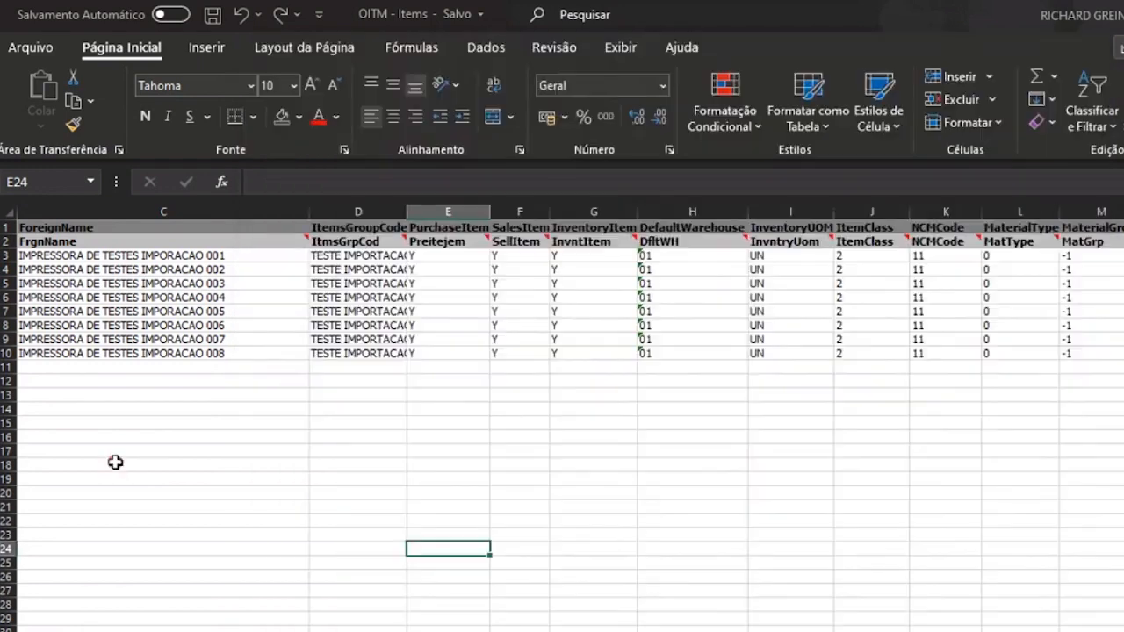
left_click(328, 483)
key("ctrl+z")
key("ctrl+z")
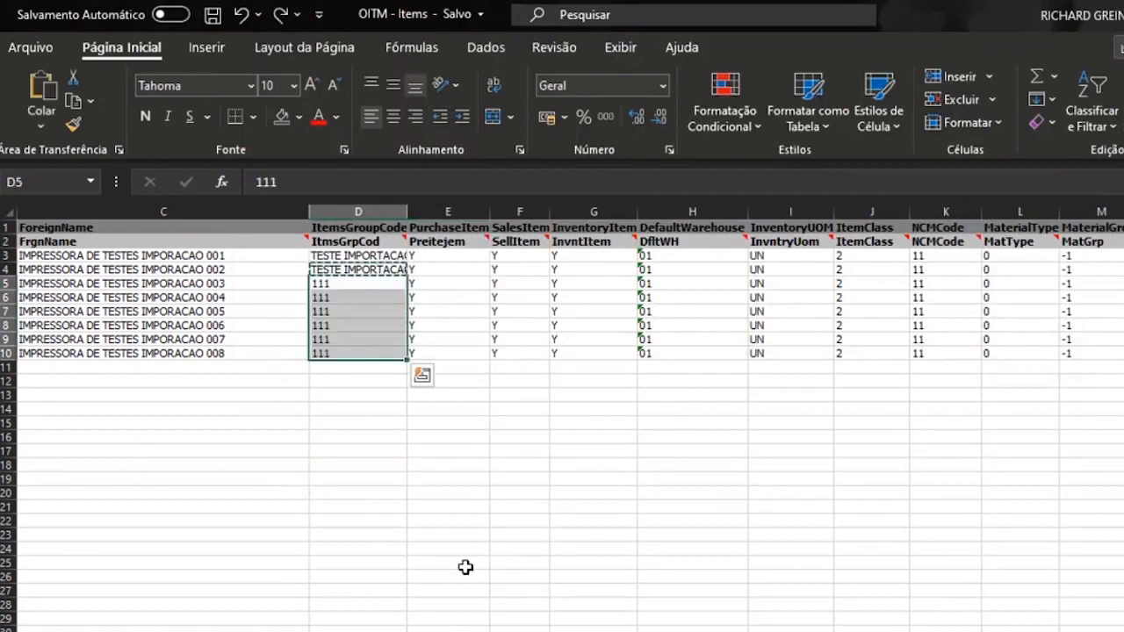
key("ctrl+z")
double_click(459, 394)
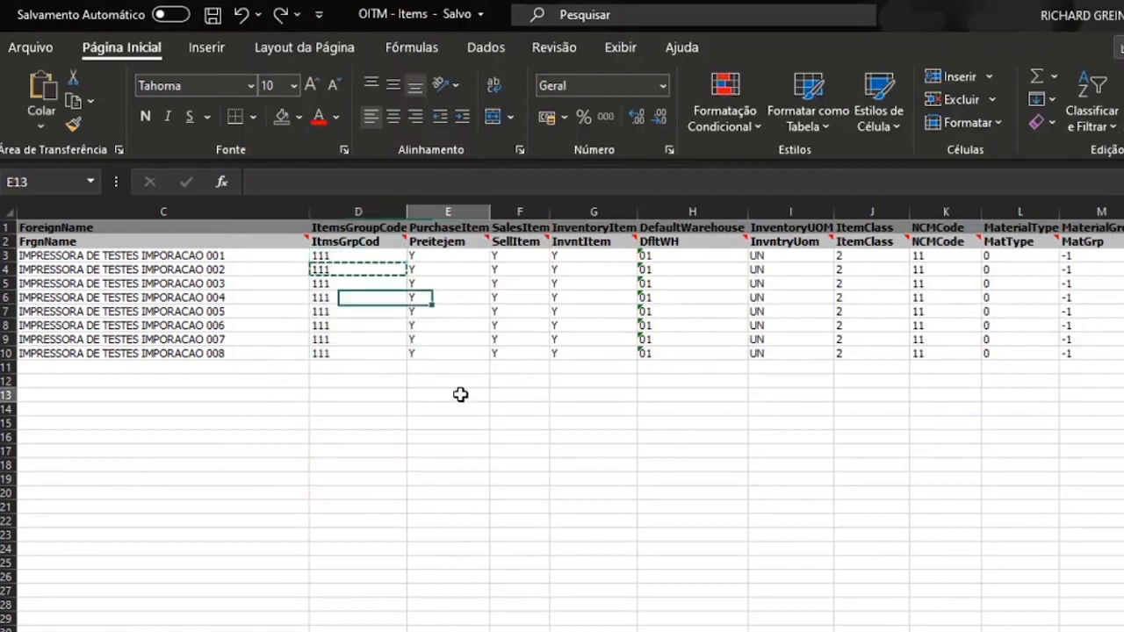
left_click(431, 503)
key("alt+Tab")
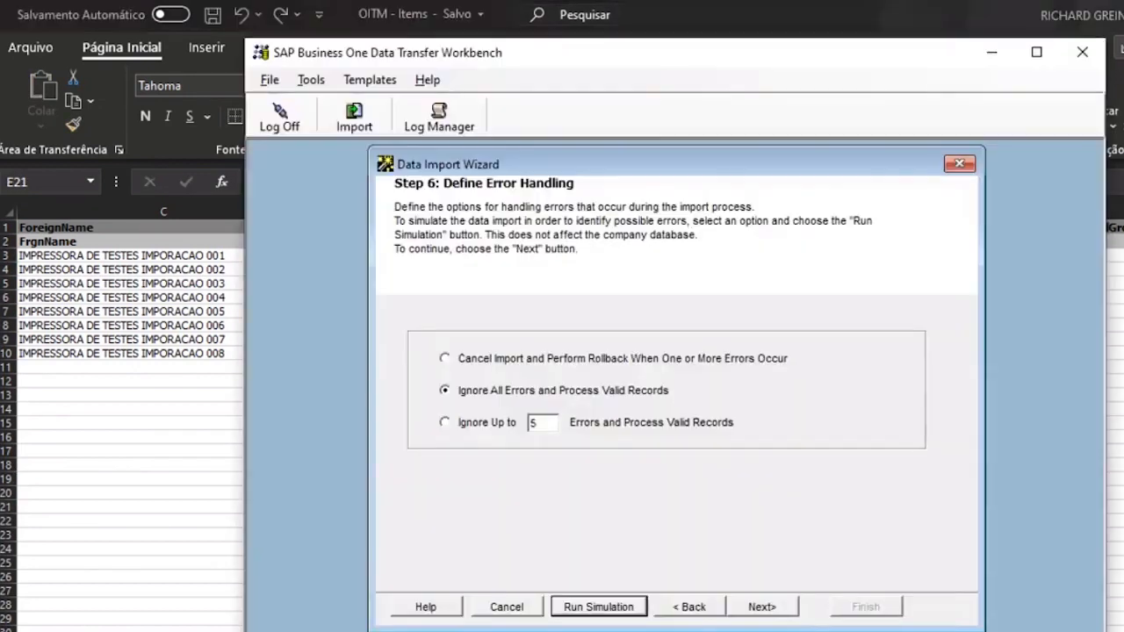
- Rerun the simulation, close its progress and log windows, and check the template in Excel
left_click(600, 608)
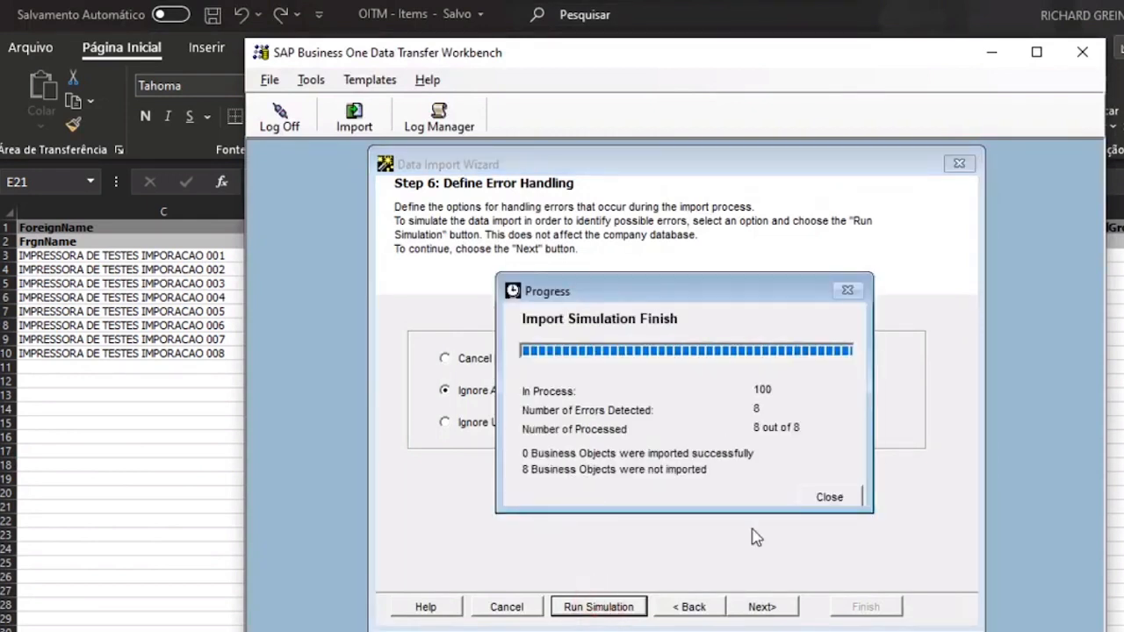
left_click(829, 497)
left_click(962, 193)
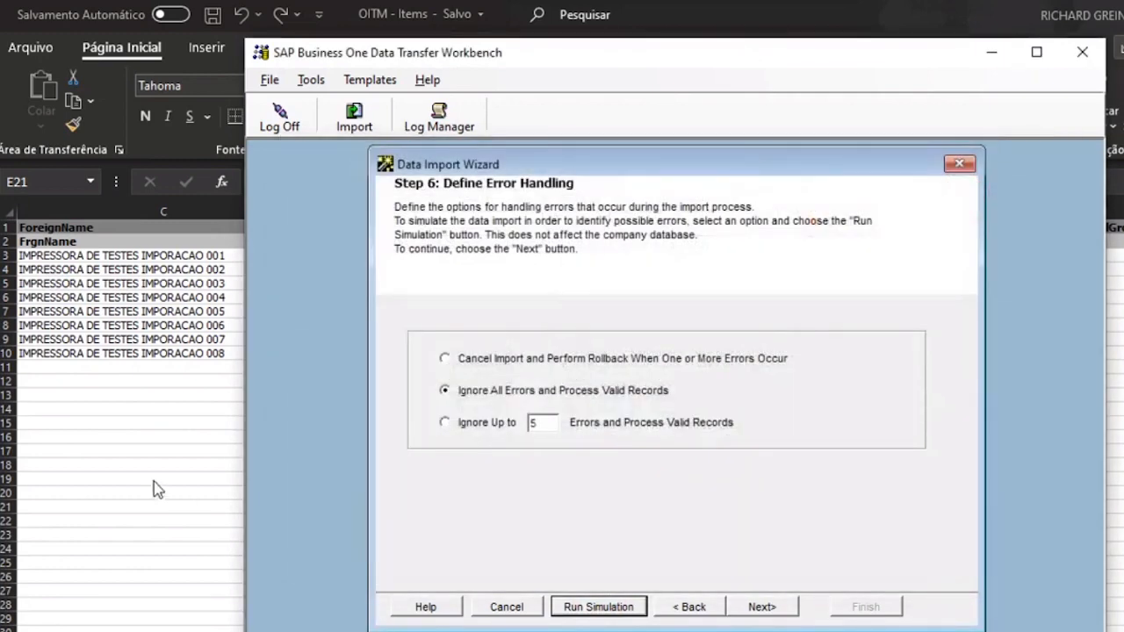
left_click(432, 450)
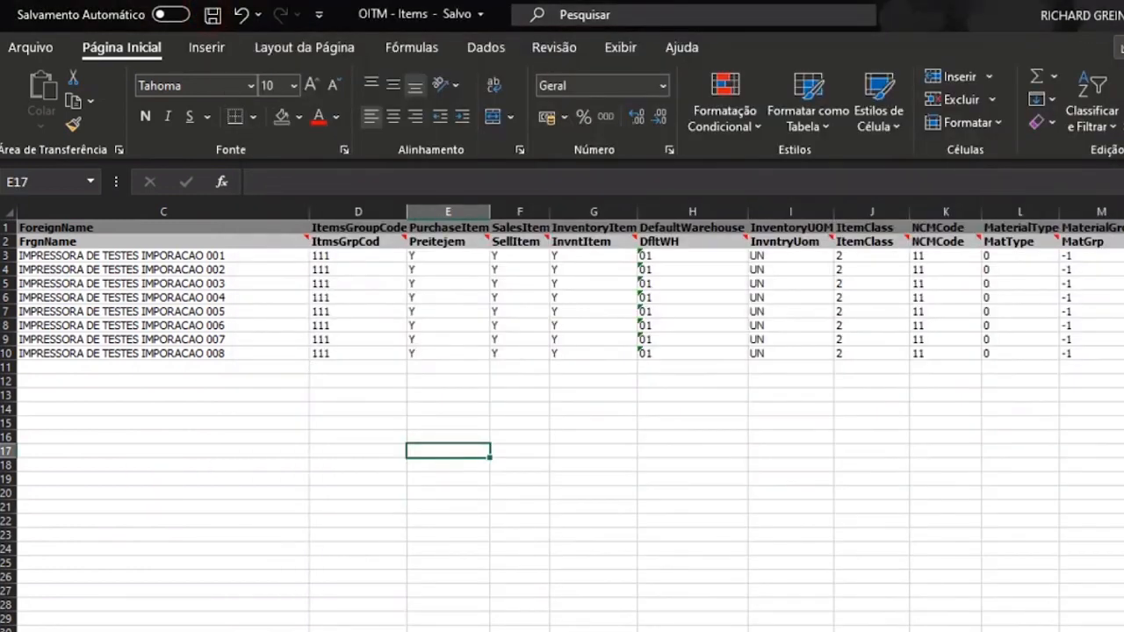
- Run the simulation once more and close the log showing all eight items passing with 0 errors
left_click(604, 631)
left_click(600, 607)
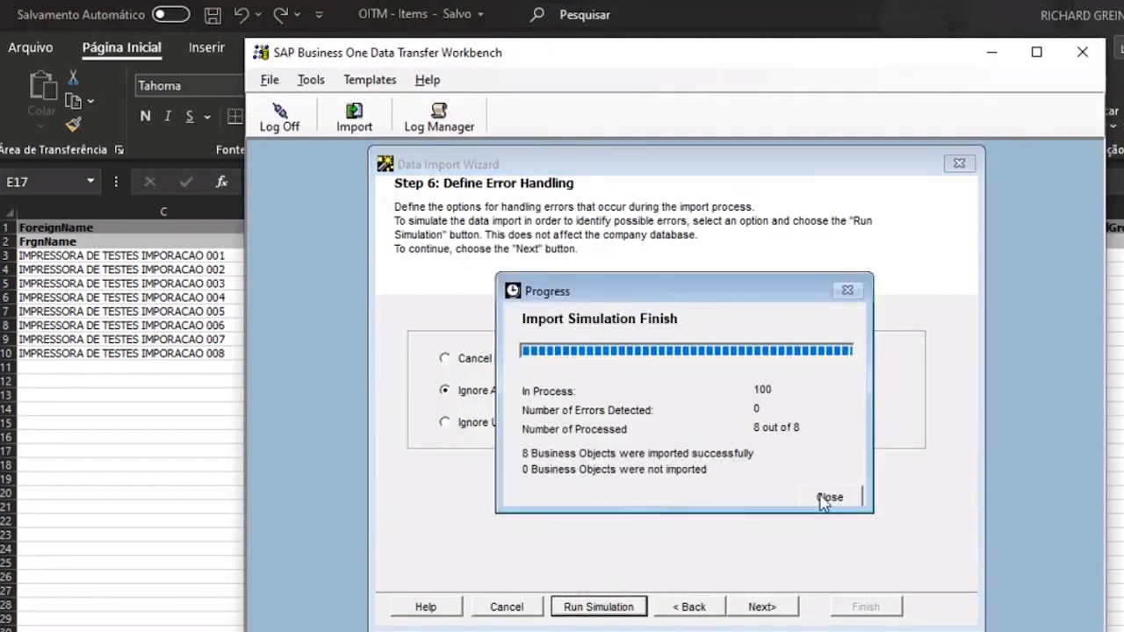
left_click(827, 498)
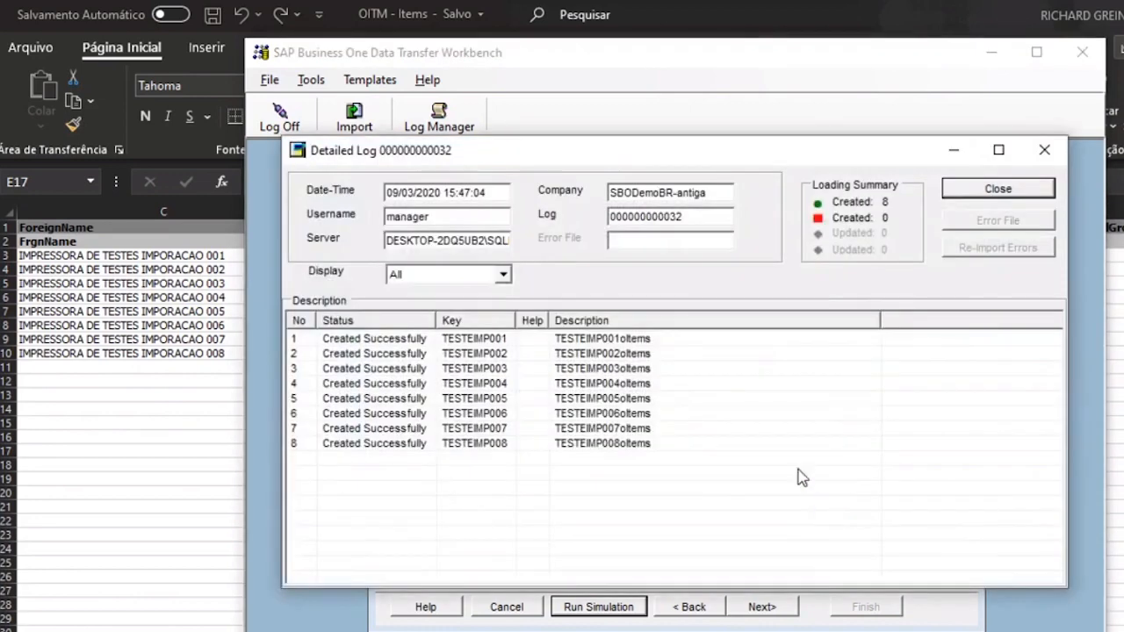
left_click(957, 191)
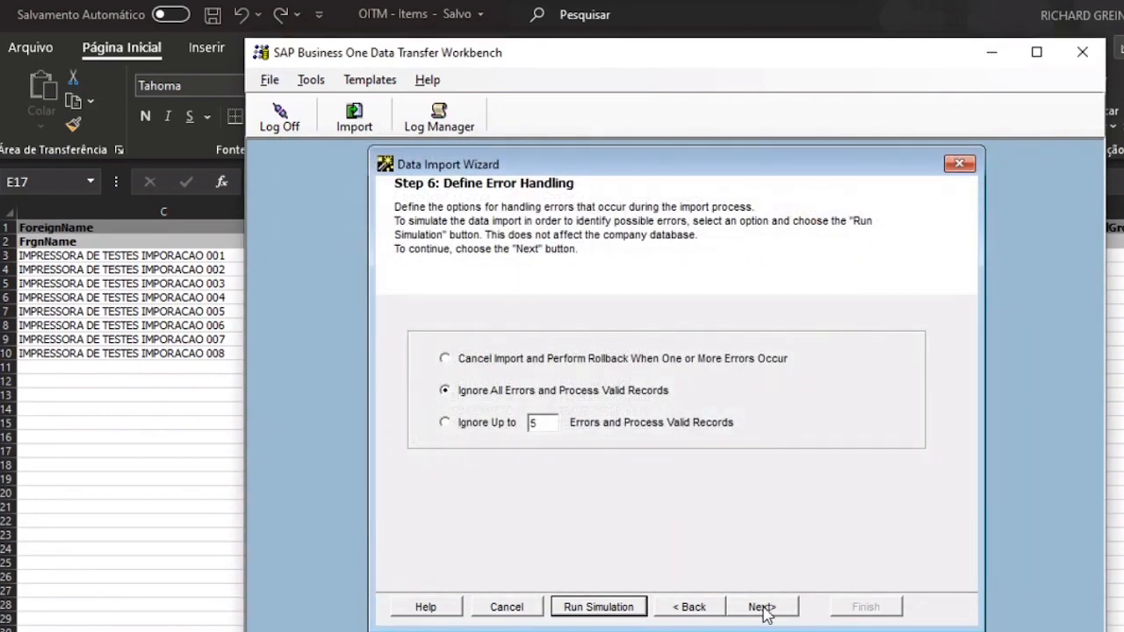
- Run the real import of TESTEIMP001–TESTEIMP008 and close the 0-error results log
left_click(761, 607)
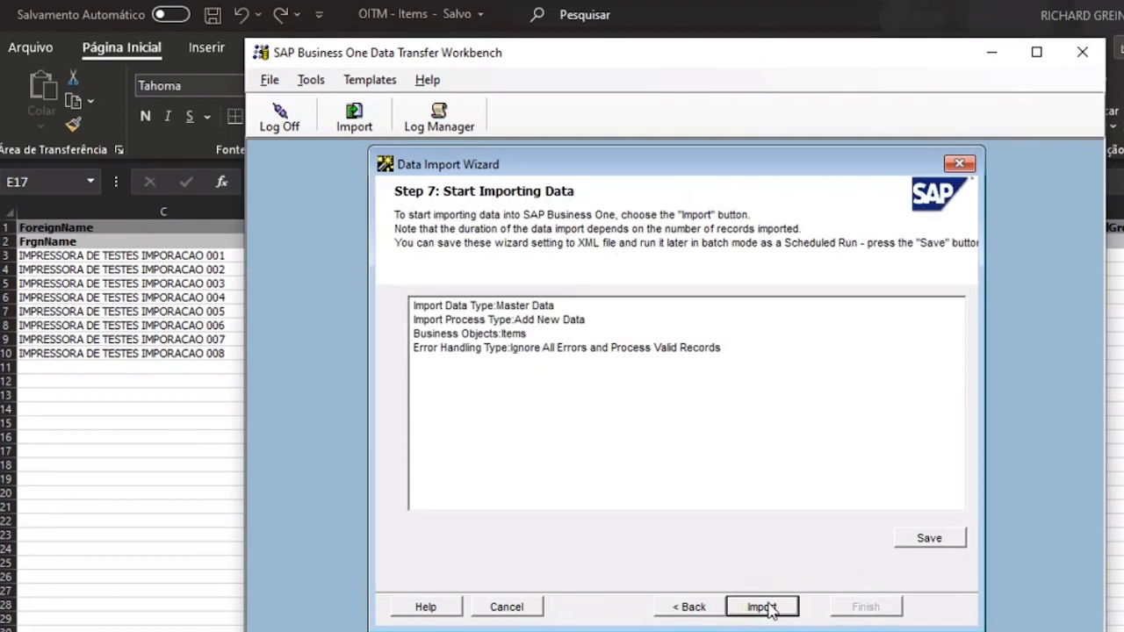
left_click(762, 606)
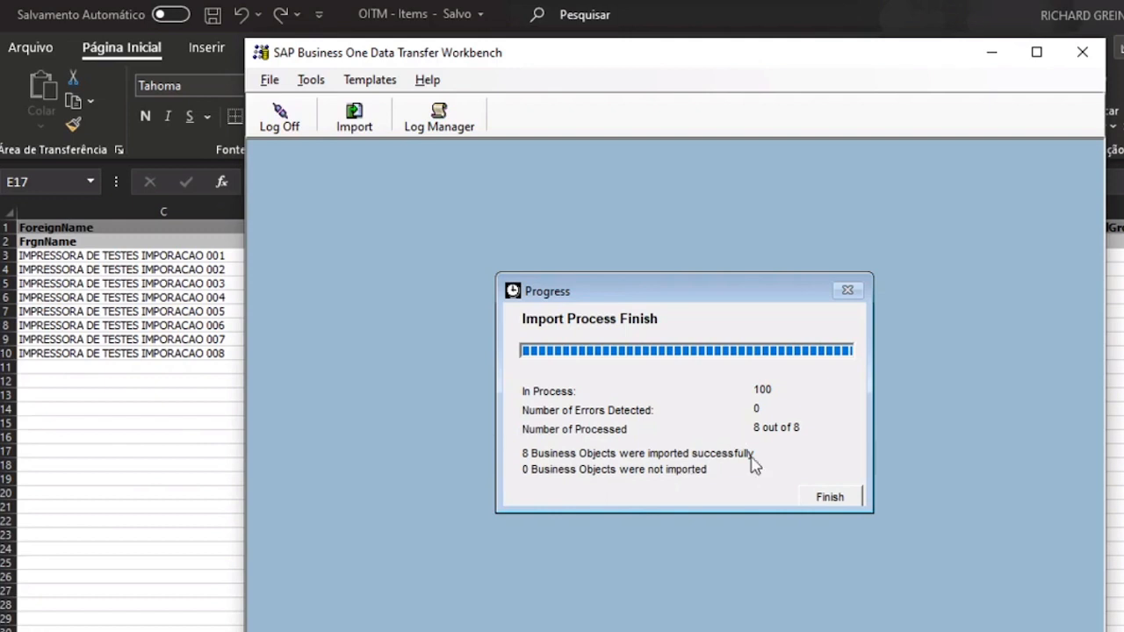
left_click(825, 497)
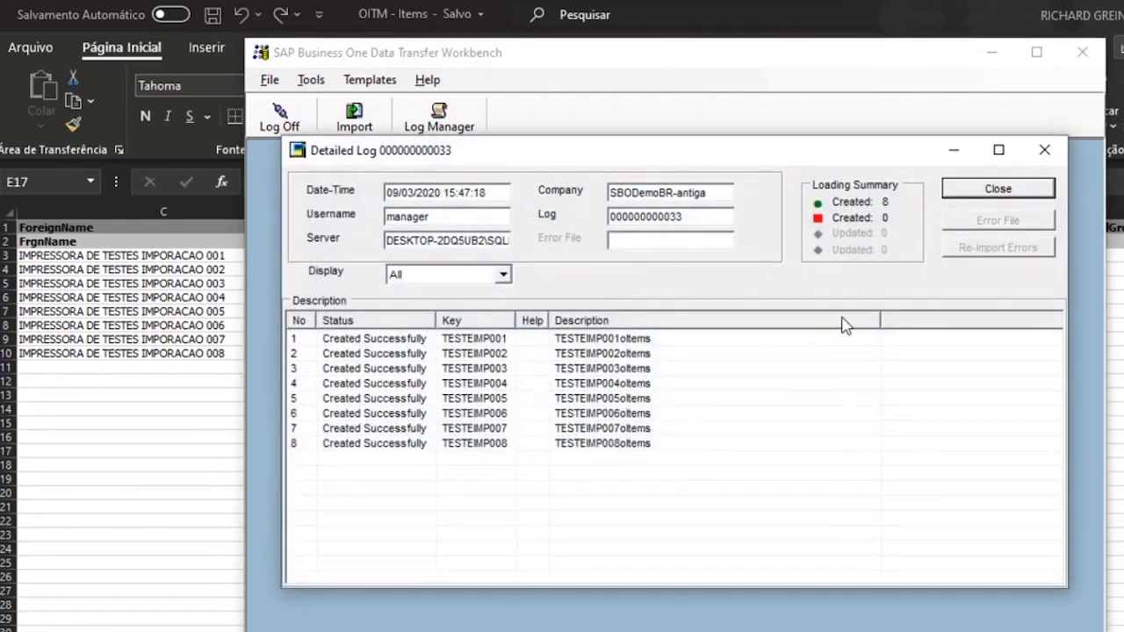
left_click(975, 193)
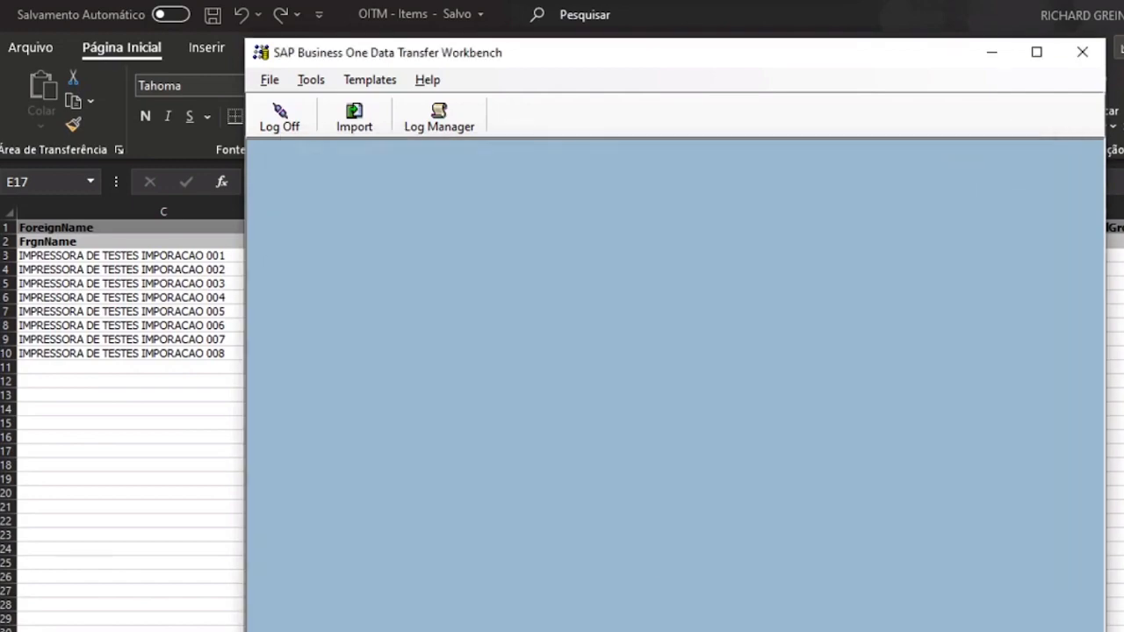
- In Item Master Data, select item group Teste Importação and search all items with *
left_click(422, 629)
left_click(333, 22)
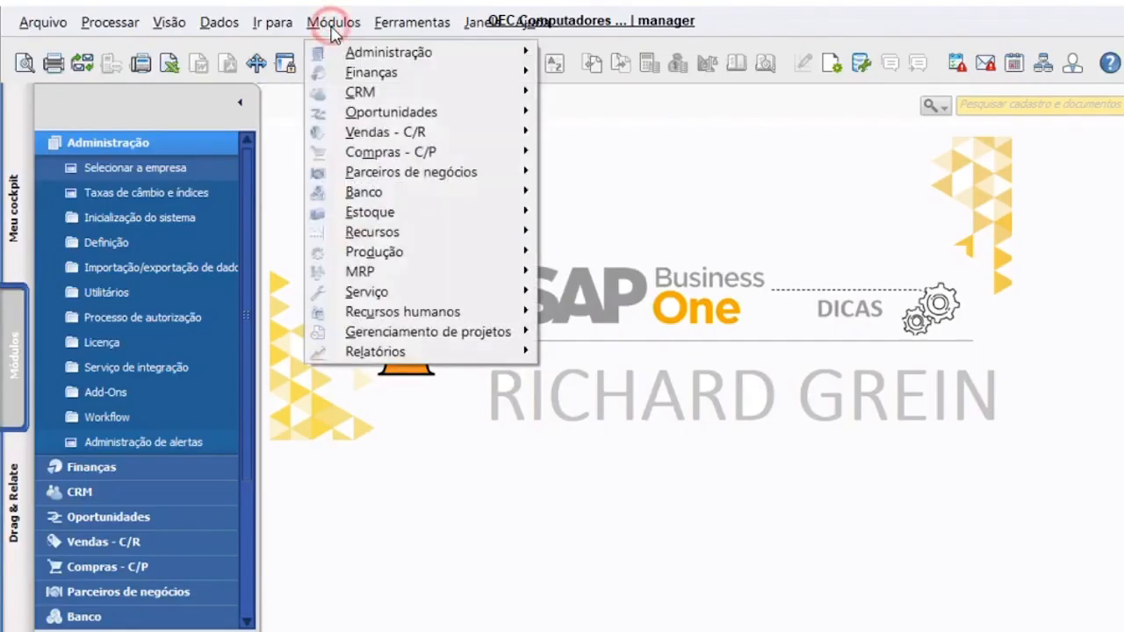
mouse_move(399, 209)
left_click(638, 209)
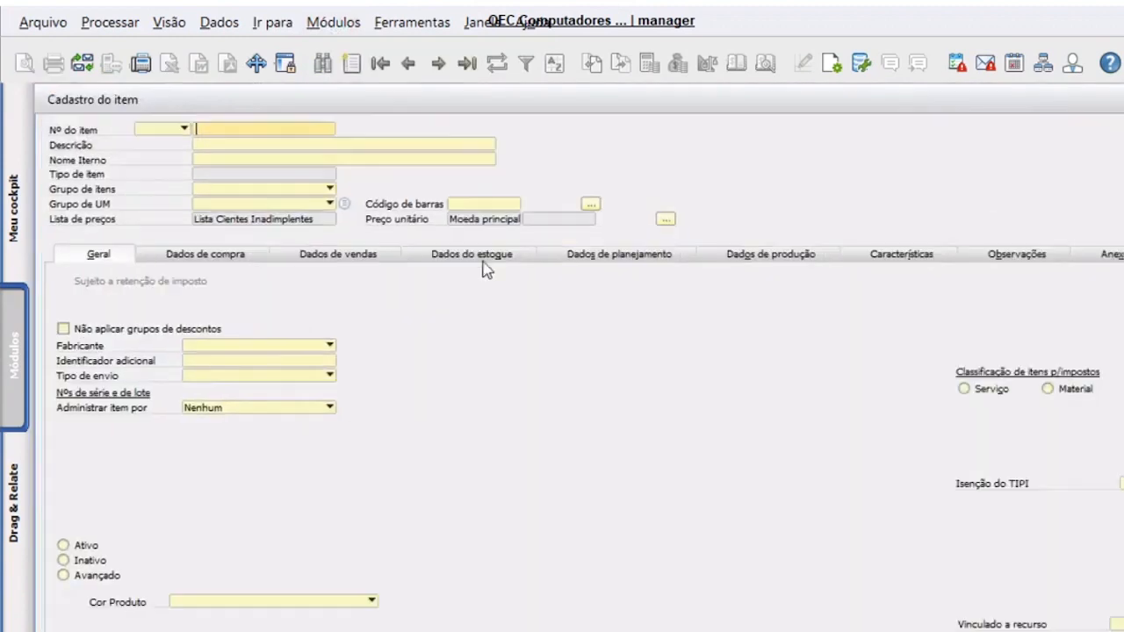
left_click(261, 190)
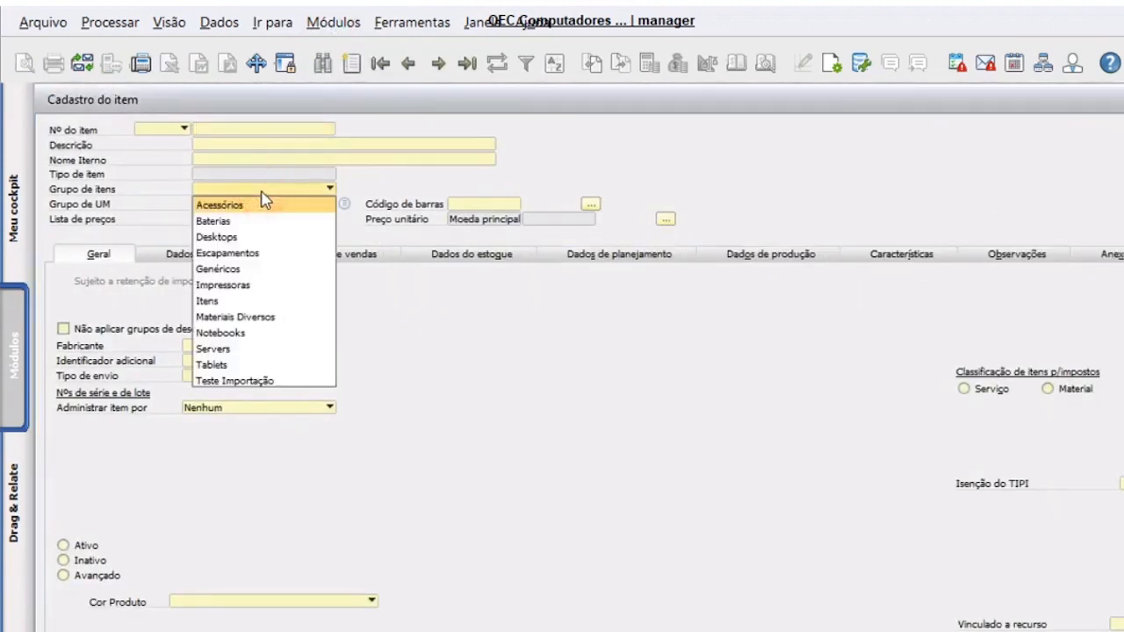
left_click(261, 381)
left_click(288, 130)
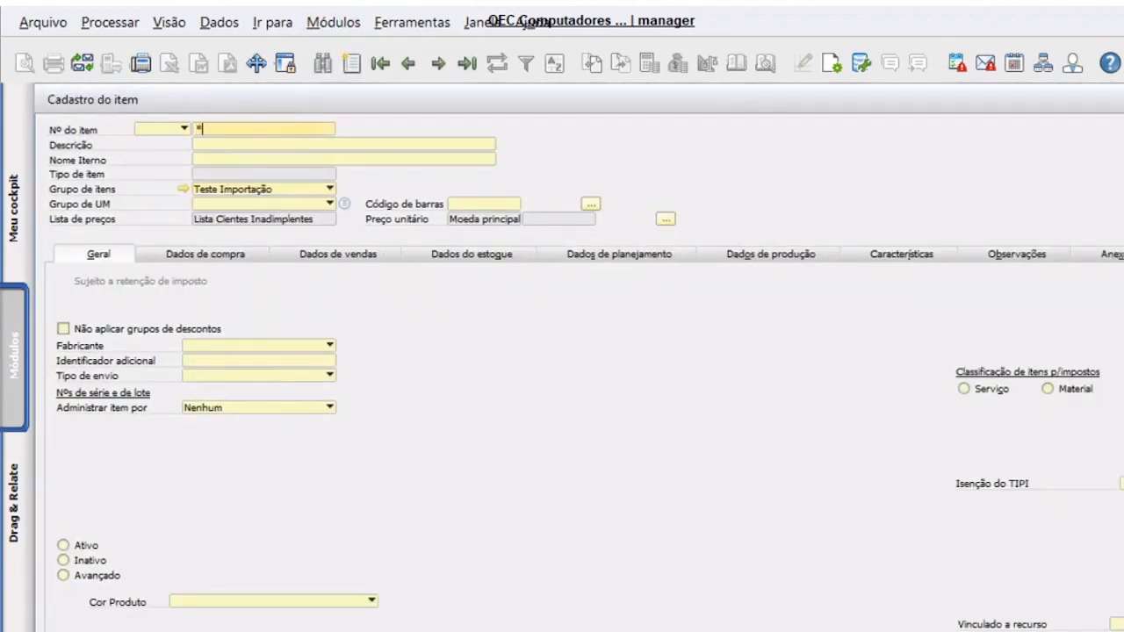
type("*")
key("Tab")
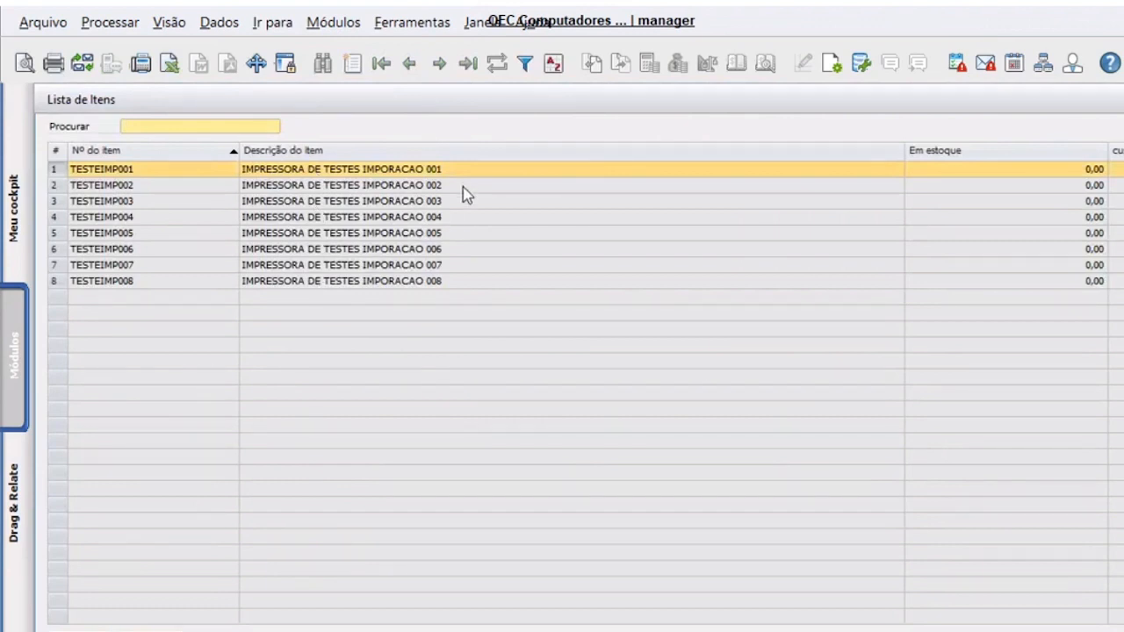
- Open TESTEIMP001, check its purchasing and general data, then close the form
double_click(463, 169)
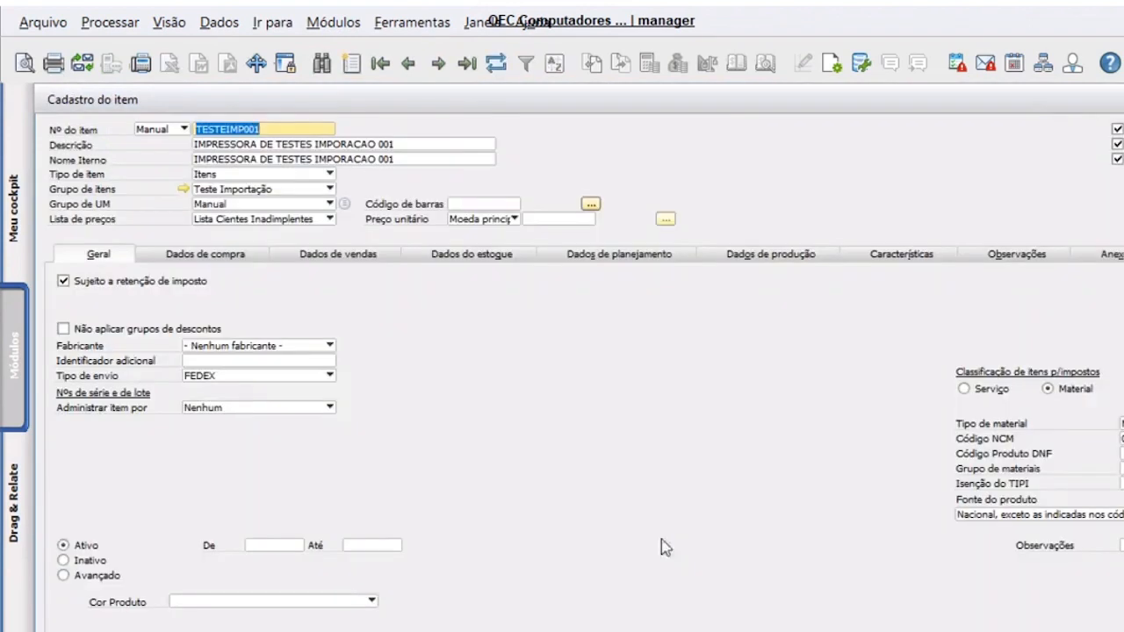
left_click(223, 255)
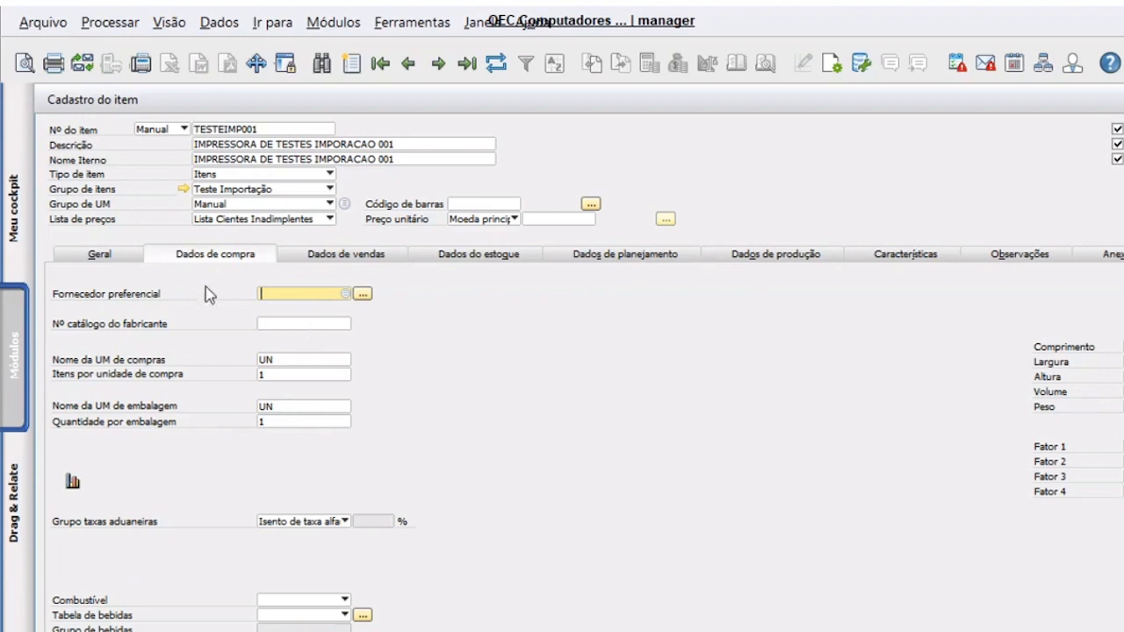
left_click(131, 254)
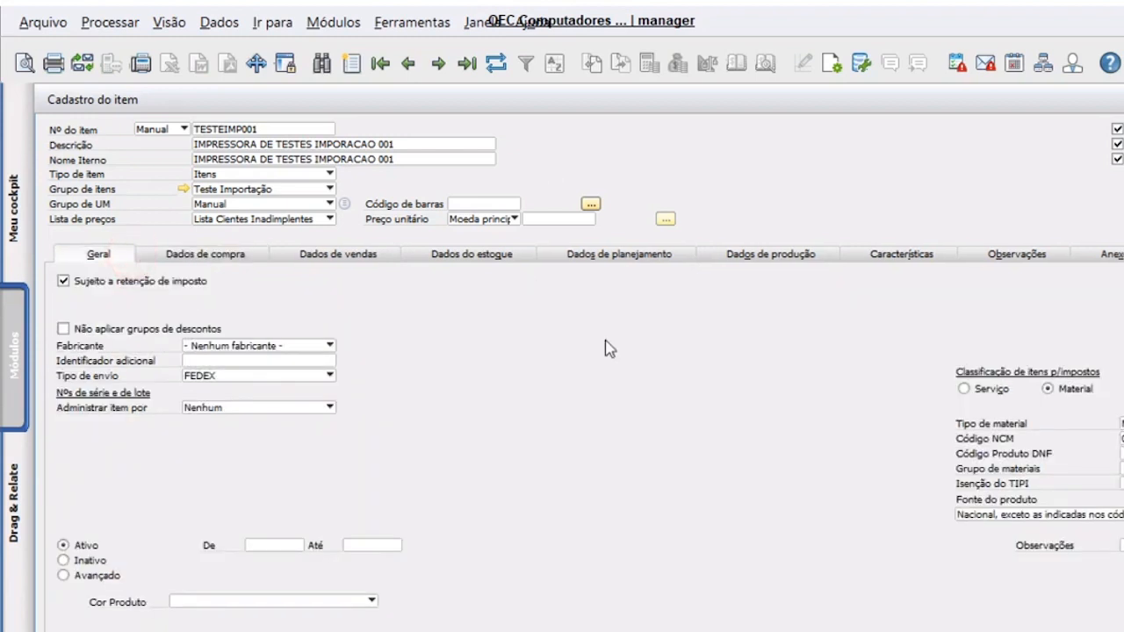
left_click(579, 339)
double_click(694, 103)
left_click_drag(721, 160, 787, 142)
key("Escape")
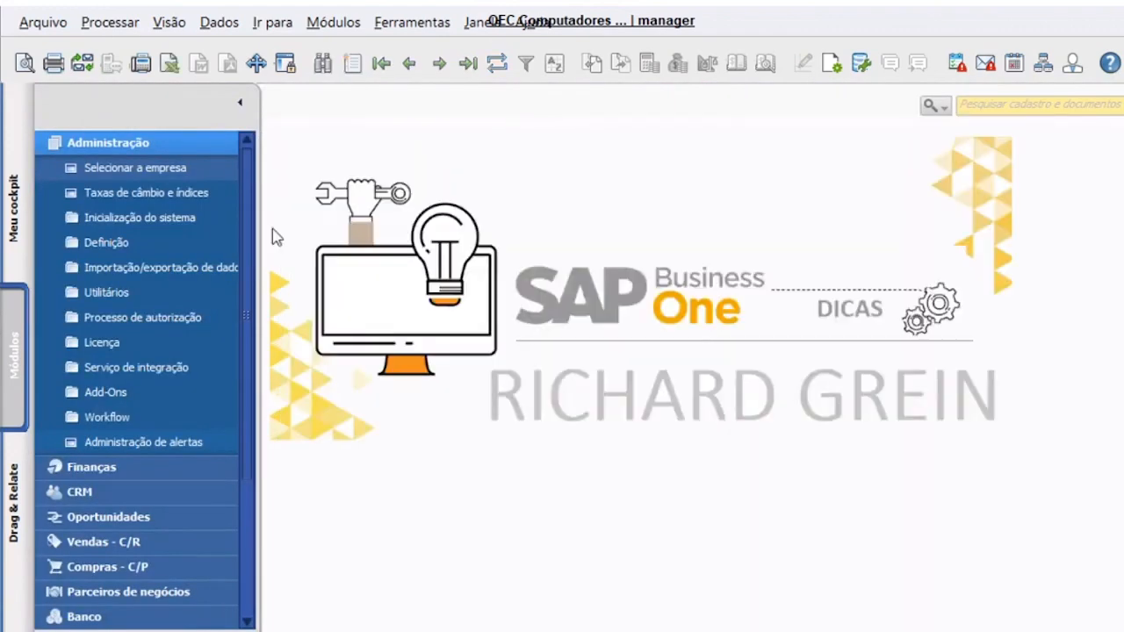
left_click(193, 142)
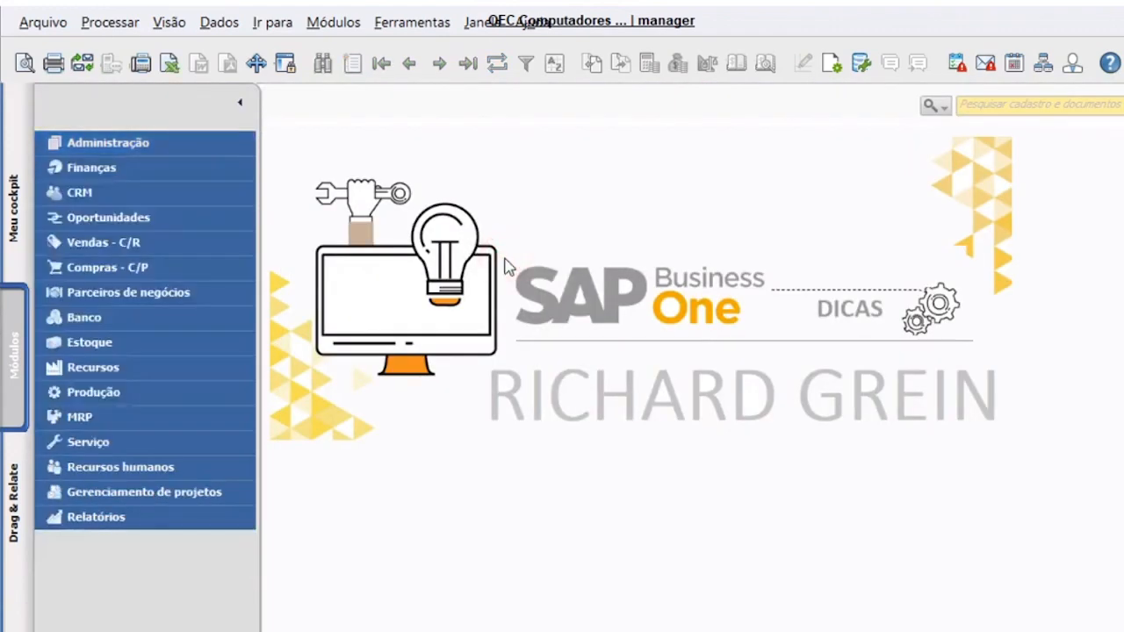